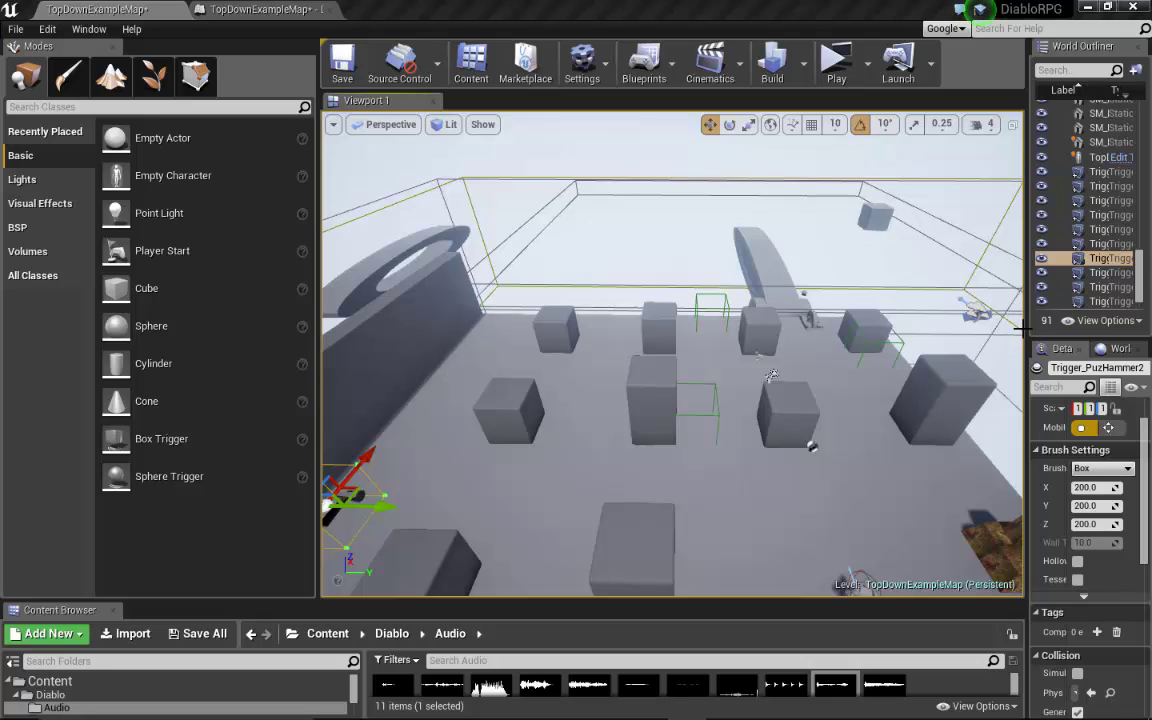
# Look over the puzzle area of the level with its blocks, trigger boxes and raised drawbridge
pyautogui.moveTo(1028, 328); pyautogui.dragTo(1016, 328)
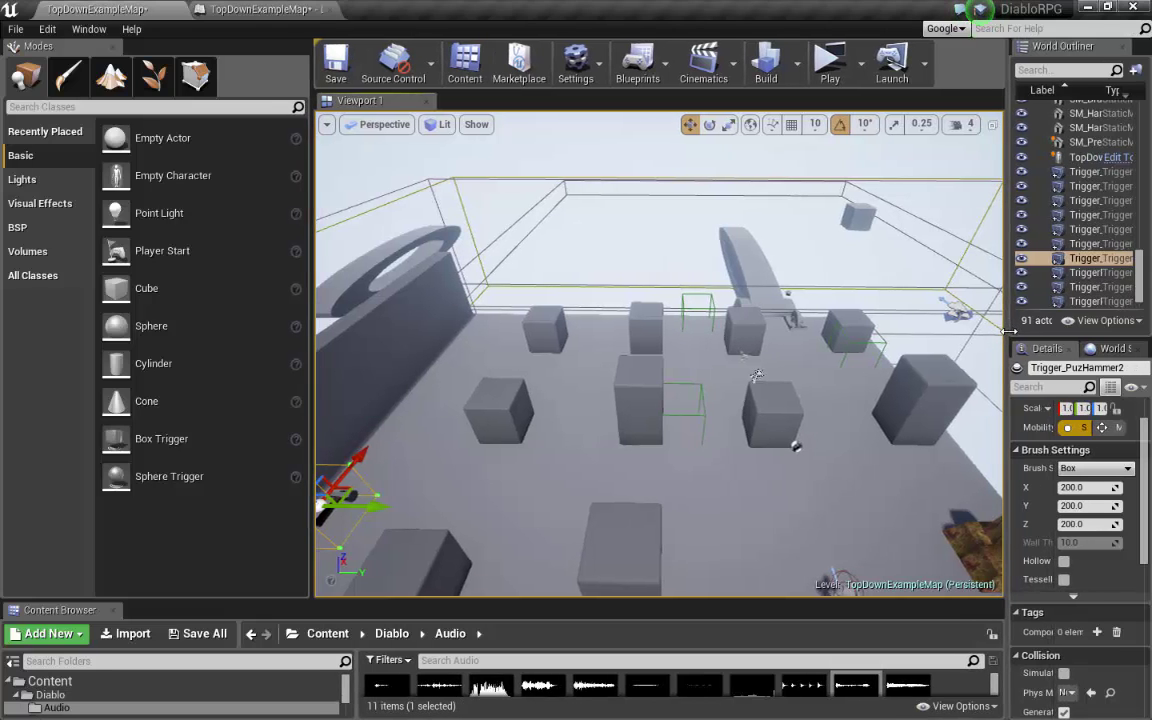
pyautogui.moveTo(763, 375); pyautogui.dragTo(845, 245, button='right')
pyautogui.moveTo(682, 348)
pyautogui.mouseDown(button='right')
pyautogui.moveTo(676, 388)
pyautogui.moveTo(632, 358)
pyautogui.moveTo(680, 300)
pyautogui.moveTo(826, 361)
pyautogui.mouseUp(button='right')
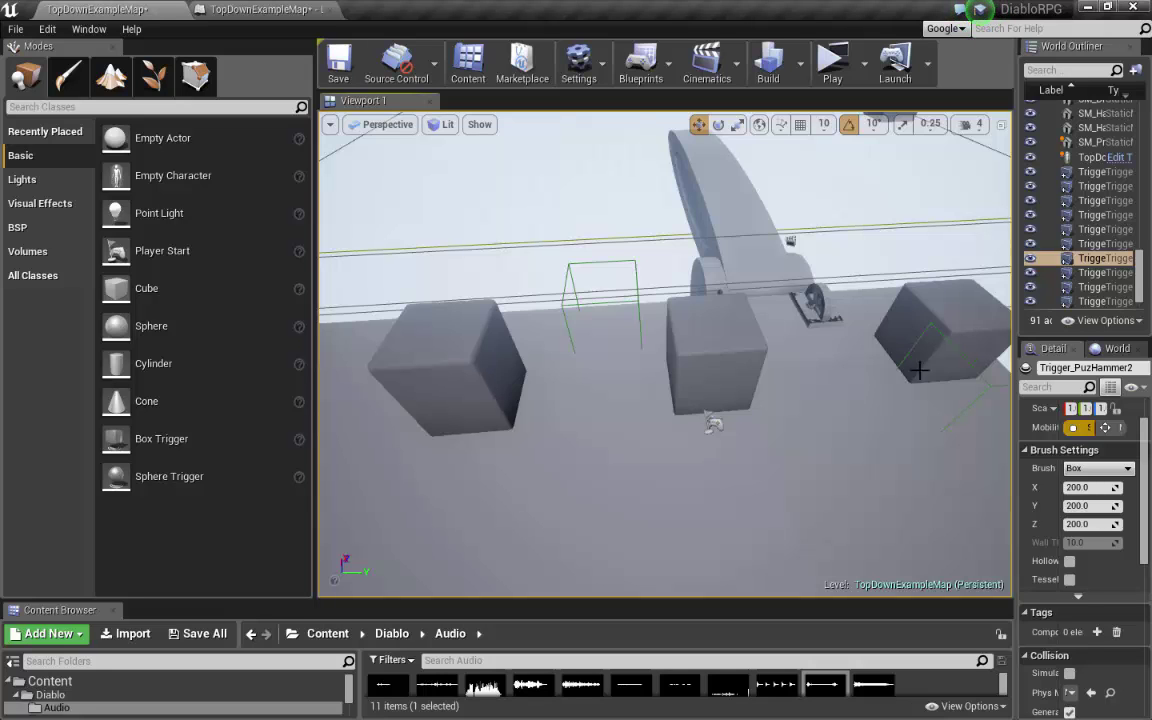
pyautogui.moveTo(1015, 411); pyautogui.dragTo(1076, 420)
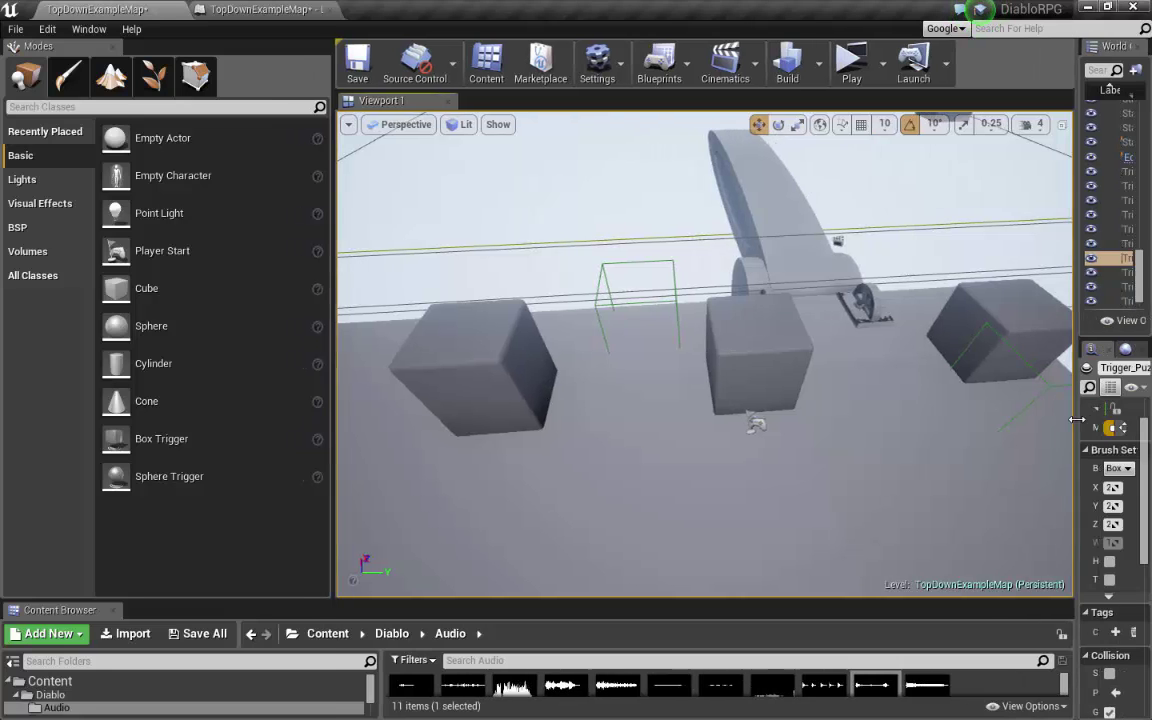
pyautogui.moveTo(800, 400); pyautogui.dragTo(710, 350, button='right')
pyautogui.moveTo(940, 318); pyautogui.dragTo(888, 413, button='right')
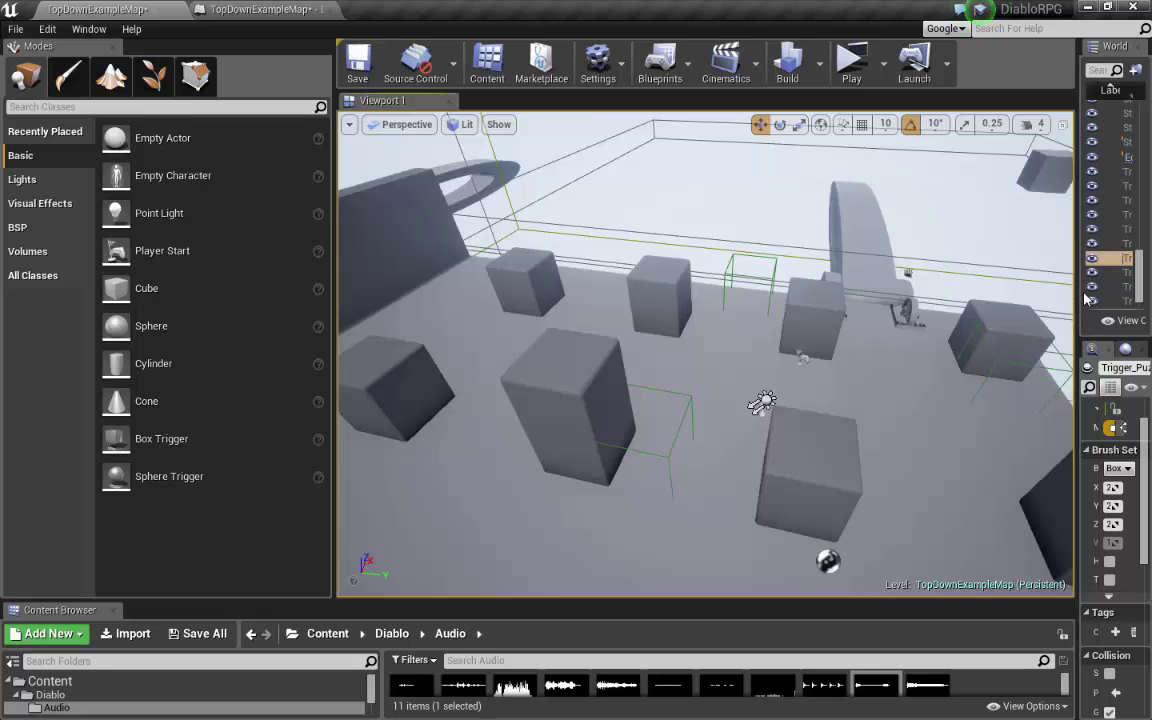
# Widen the World Outliner and inspect the hammer, fish and pressure trigger volumes and the SM_PressurePlate mesh
pyautogui.moveTo(1078, 291); pyautogui.dragTo(725, 333)
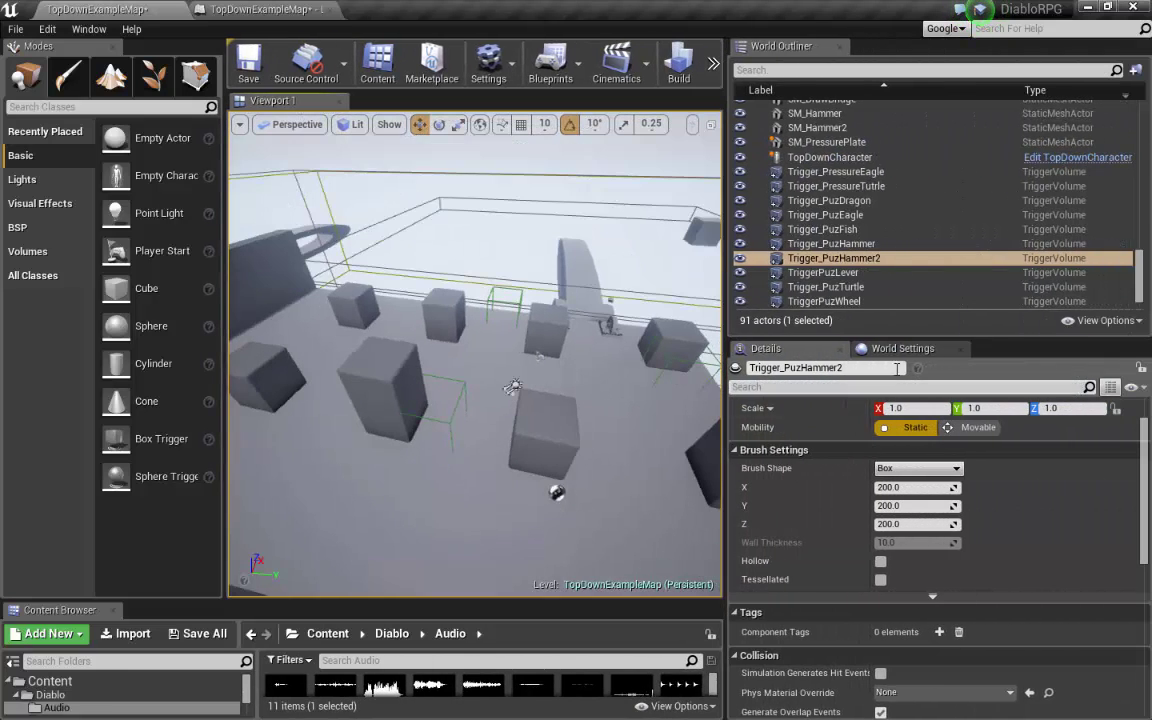
pyautogui.click(848, 250)
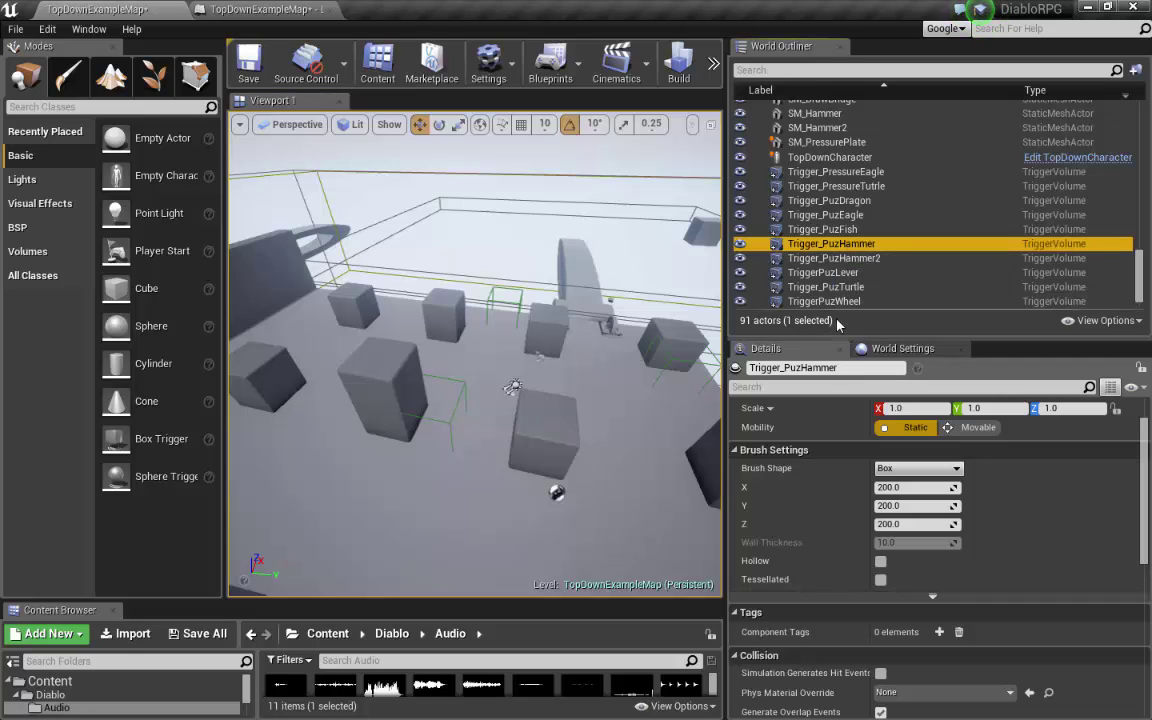
pyautogui.click(837, 259)
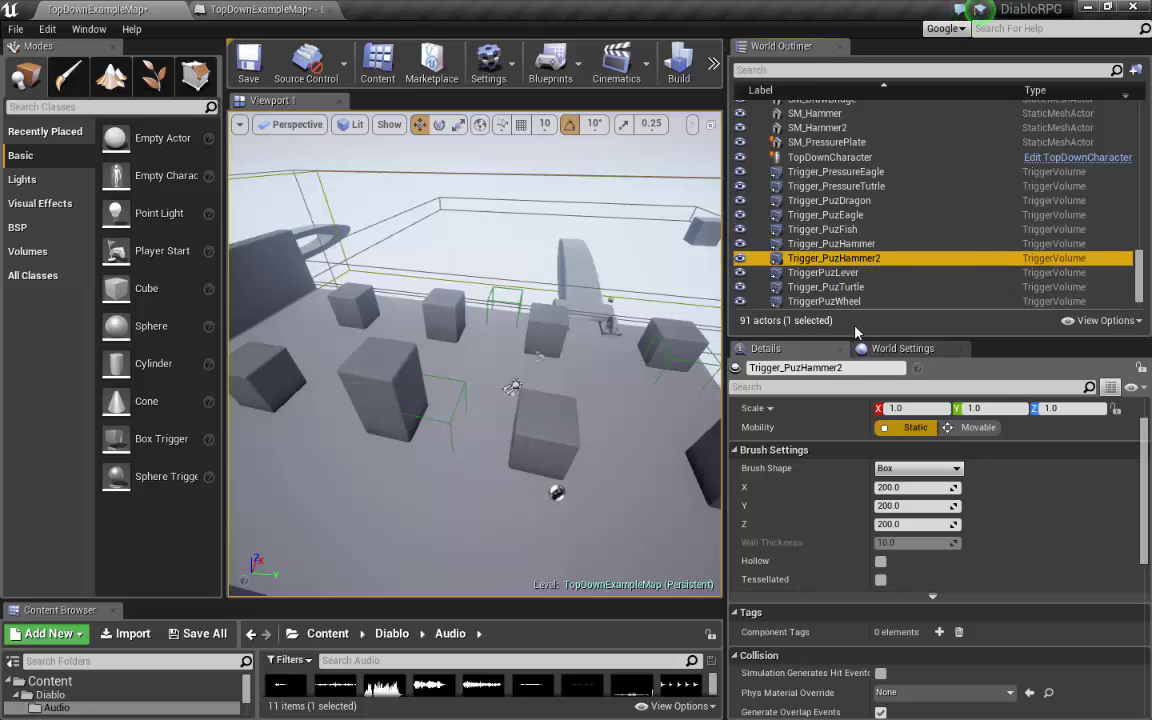
pyautogui.click(815, 244)
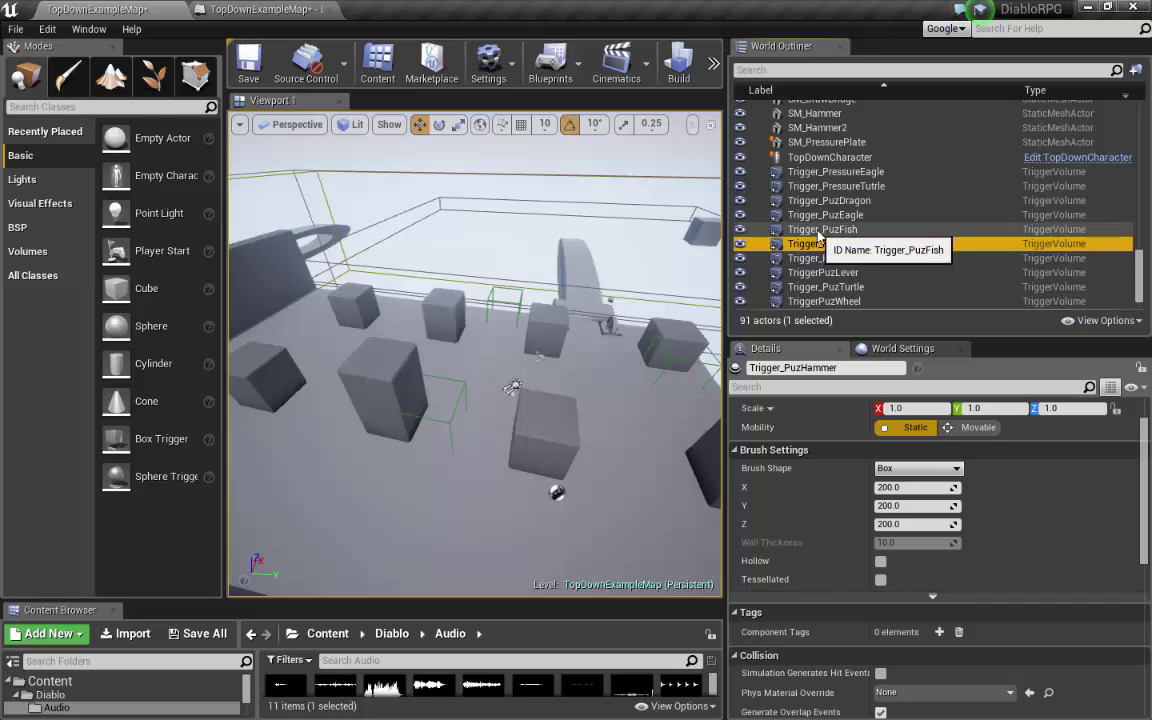
pyautogui.click(822, 230)
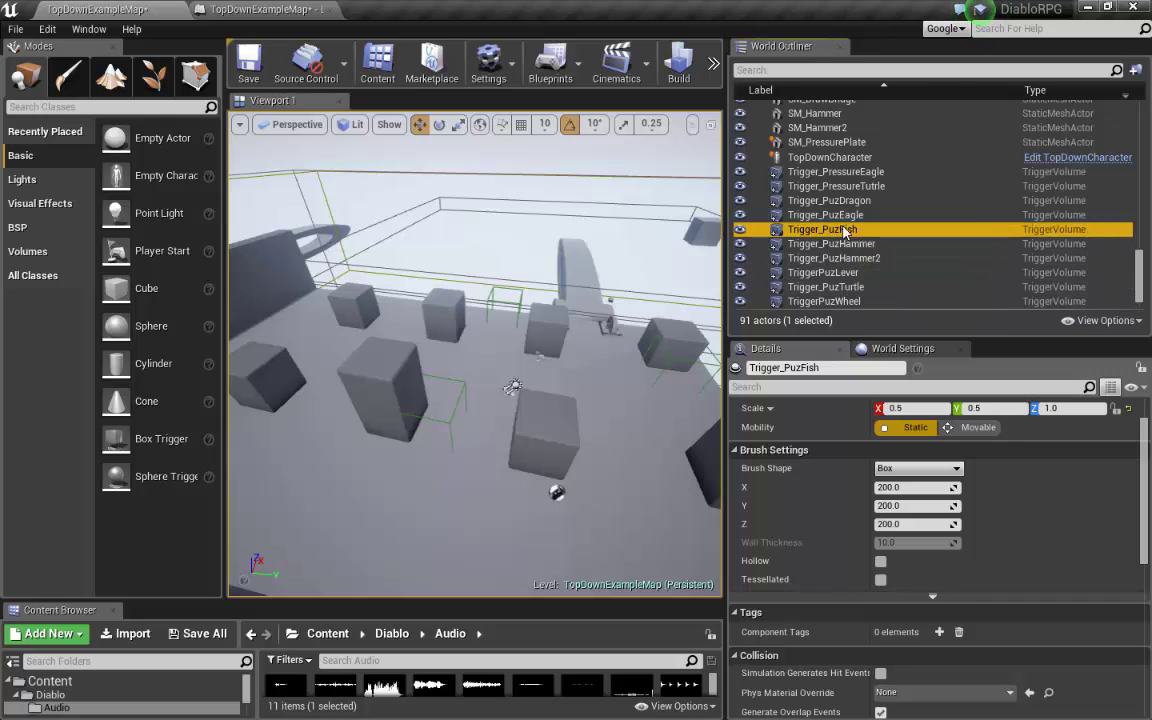
pyautogui.click(820, 186)
pyautogui.scroll(5, 870, 293)
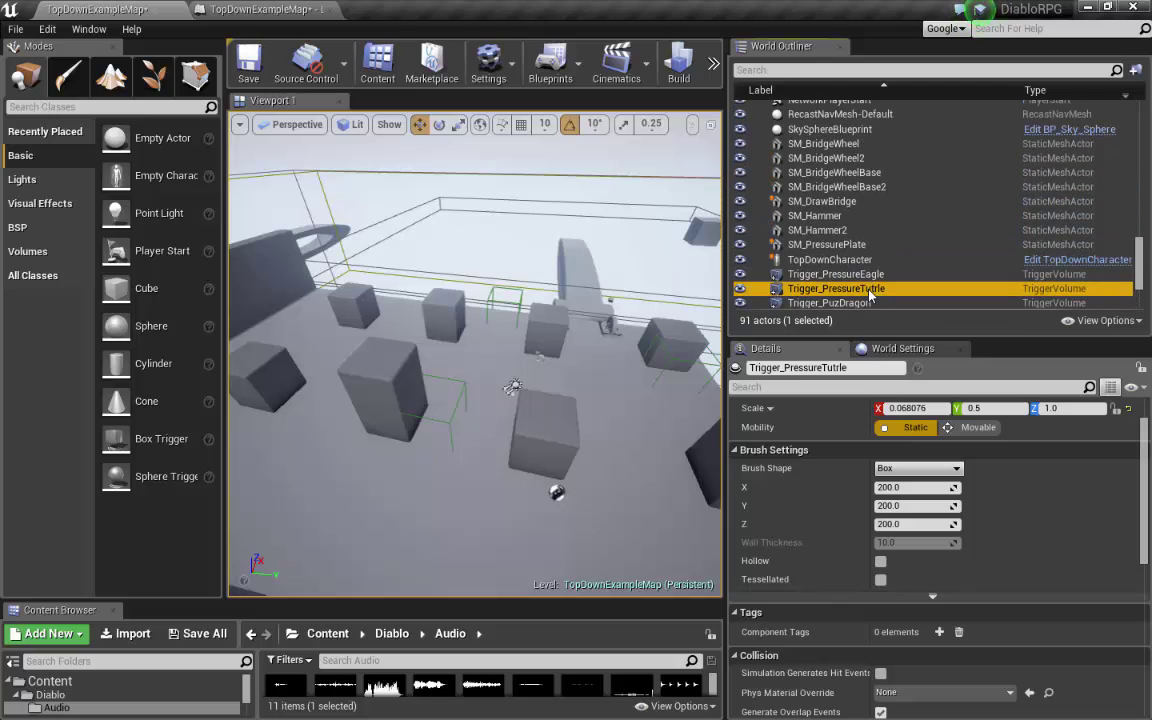
pyautogui.click(795, 245)
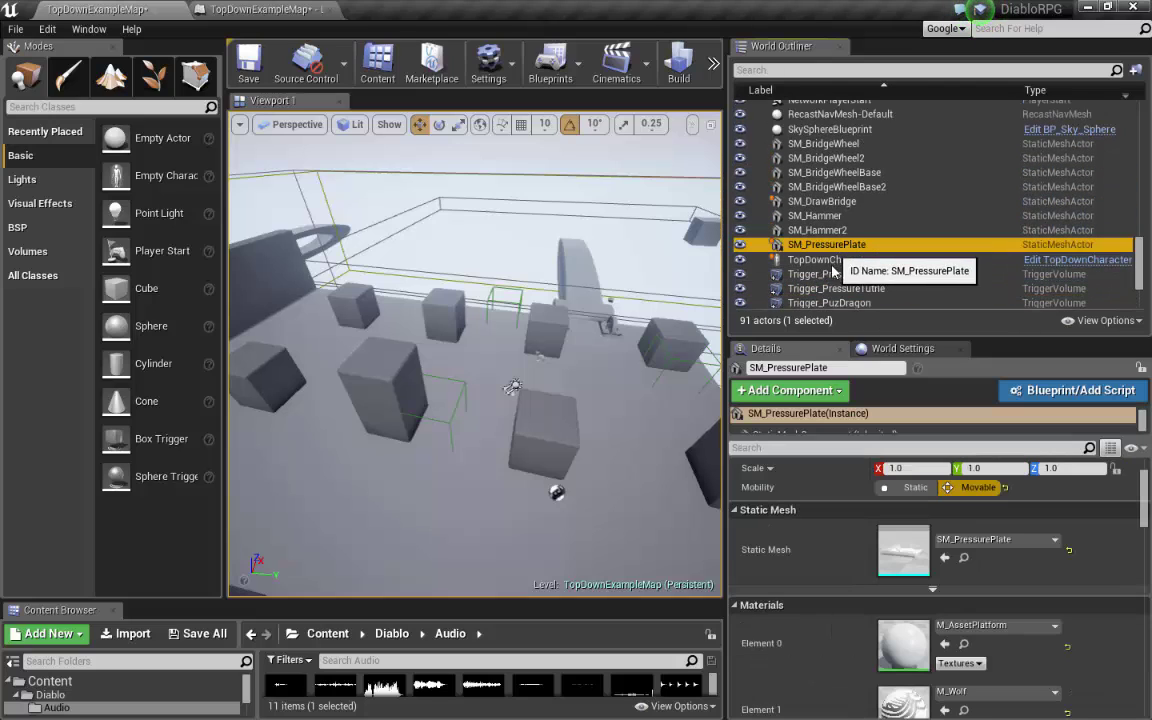
pyautogui.scroll(-3, 860, 275)
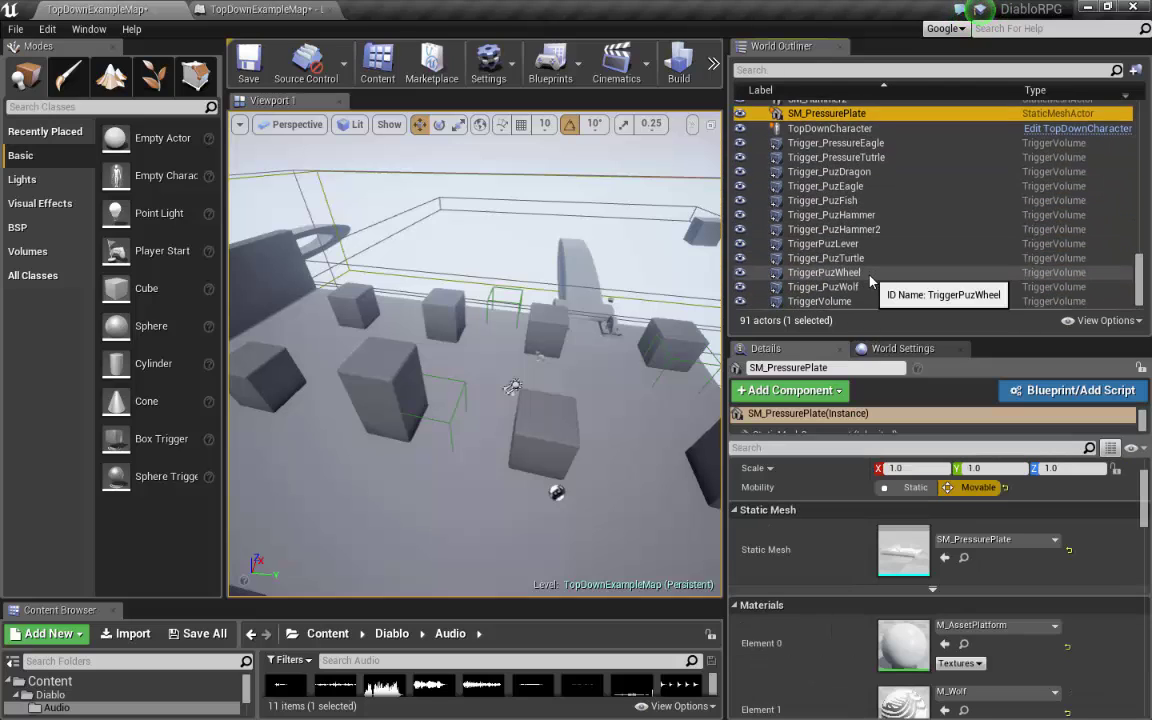
# Inspect the Matinee_PressureWolf and Matinee_DrawBridgeUp actors and focus the view on the drawbridge one
pyautogui.scroll(8, 860, 270)
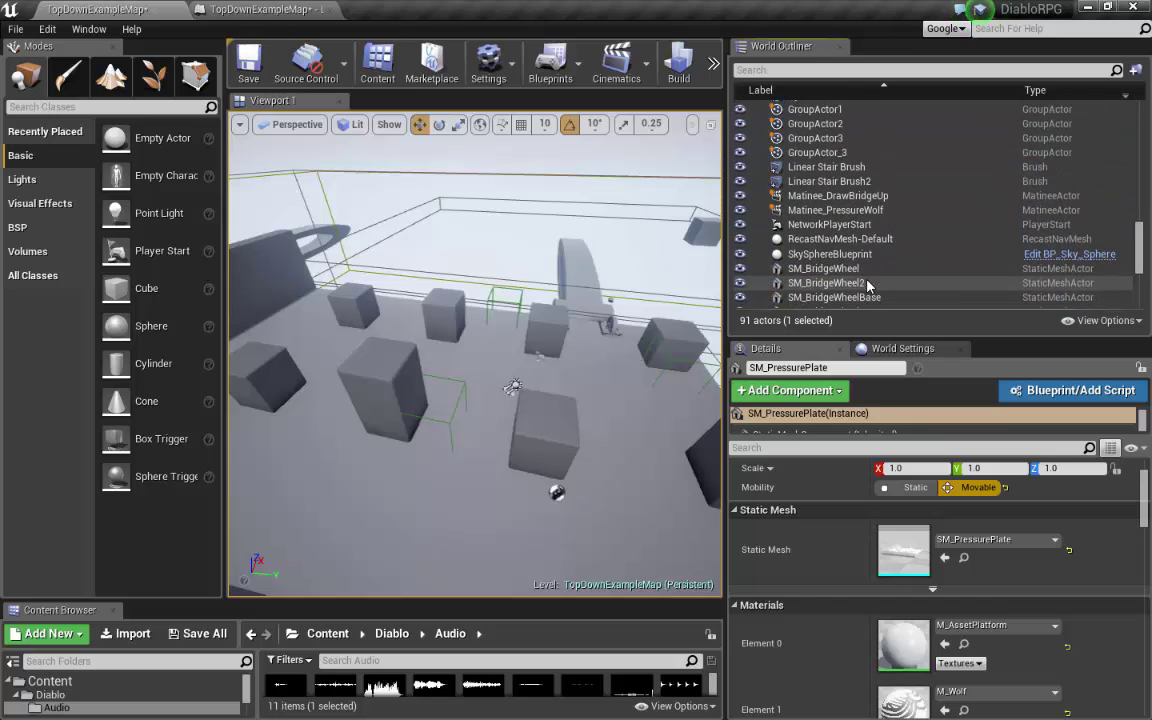
pyautogui.click(832, 210)
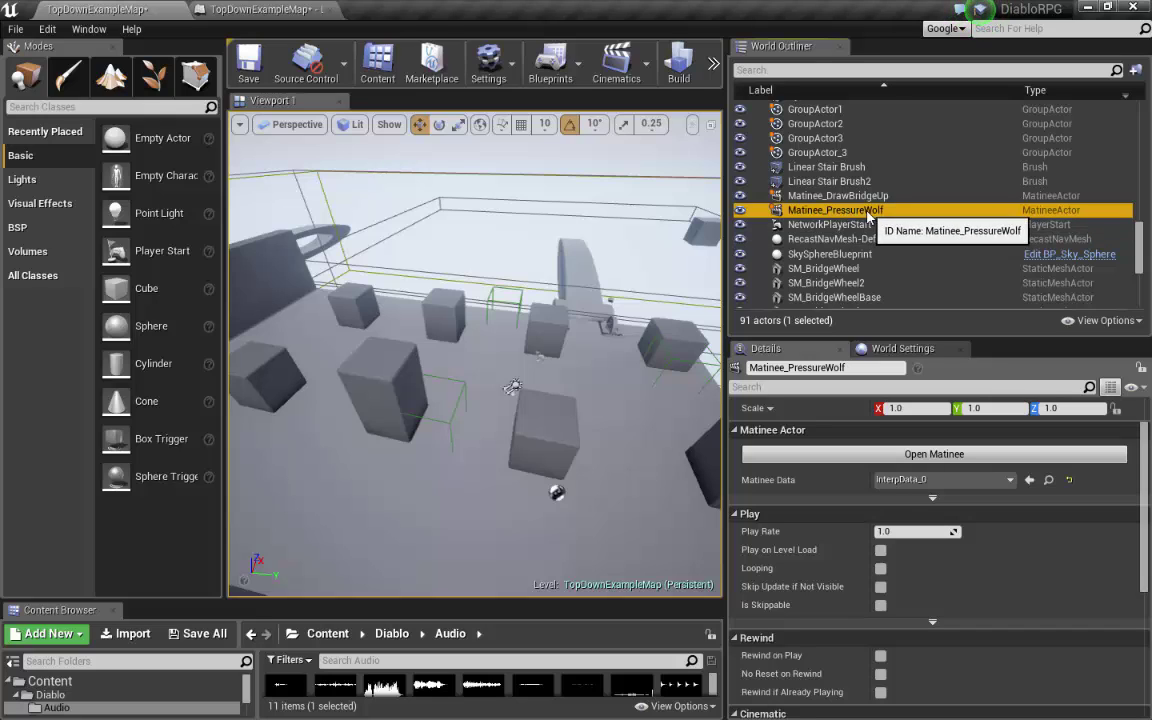
pyautogui.click(832, 196)
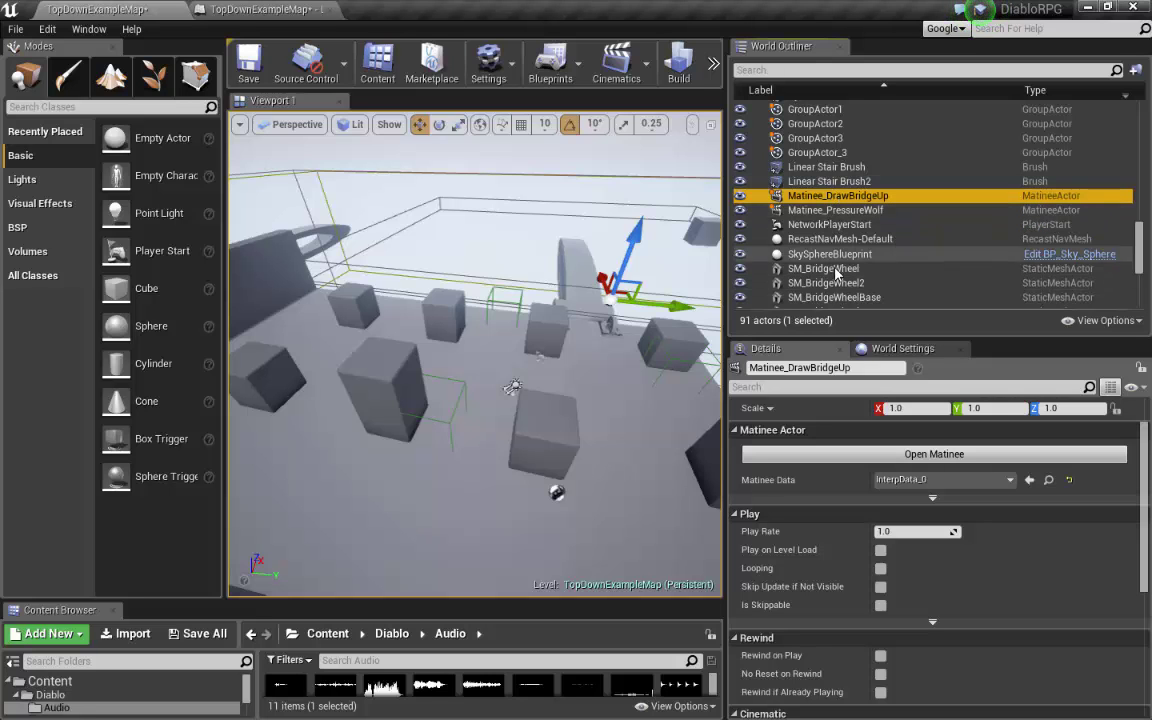
pyautogui.press('f')
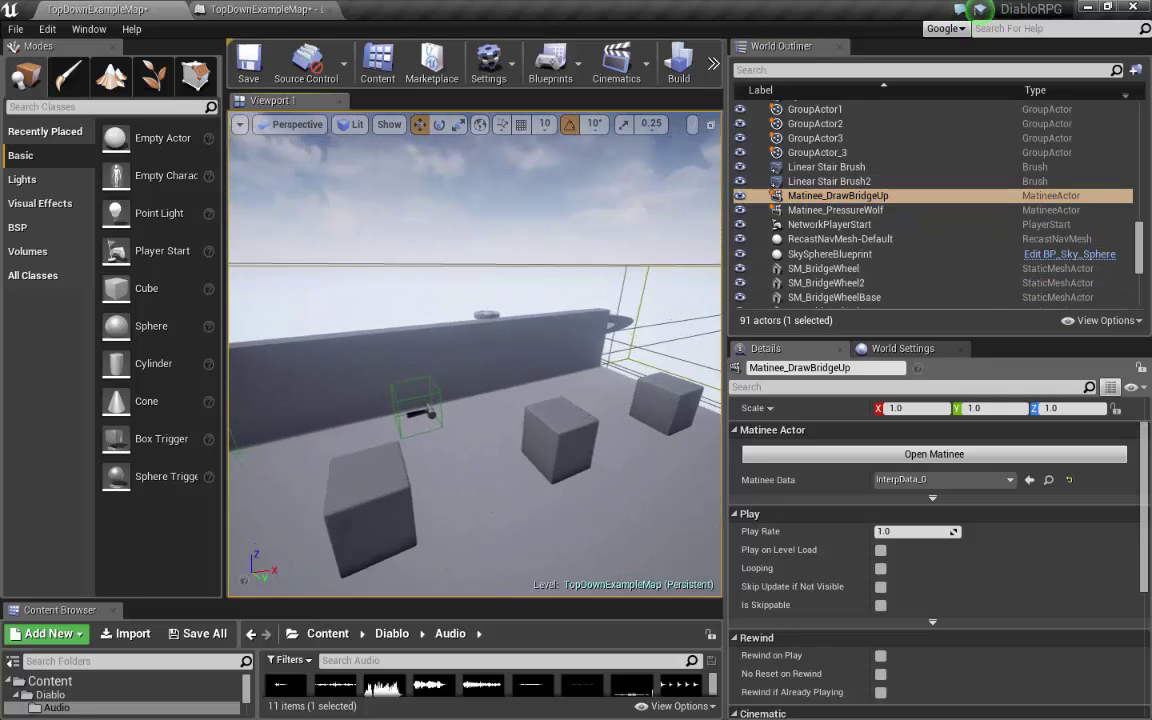
pyautogui.moveTo(475, 354); pyautogui.dragTo(700, 362, button='right')
# Select the SkySphereBlueprint actor, make the World Outliner taller and widen the viewport
pyautogui.click(840, 254)
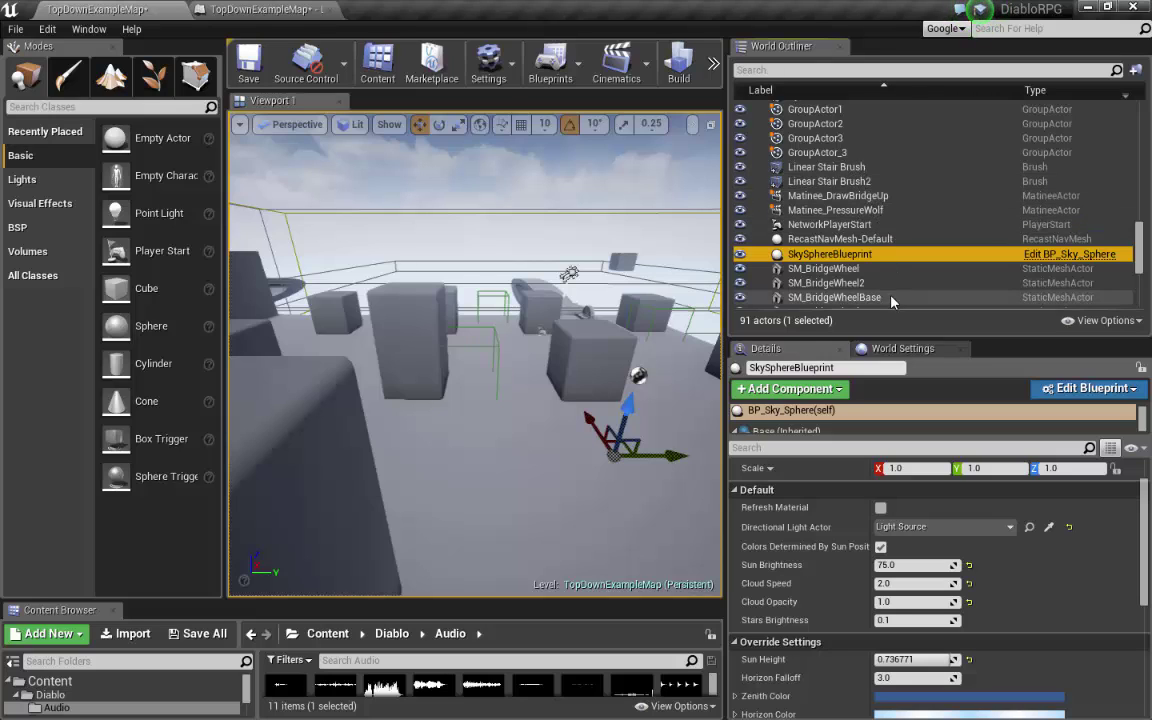
pyautogui.moveTo(905, 338); pyautogui.dragTo(905, 395)
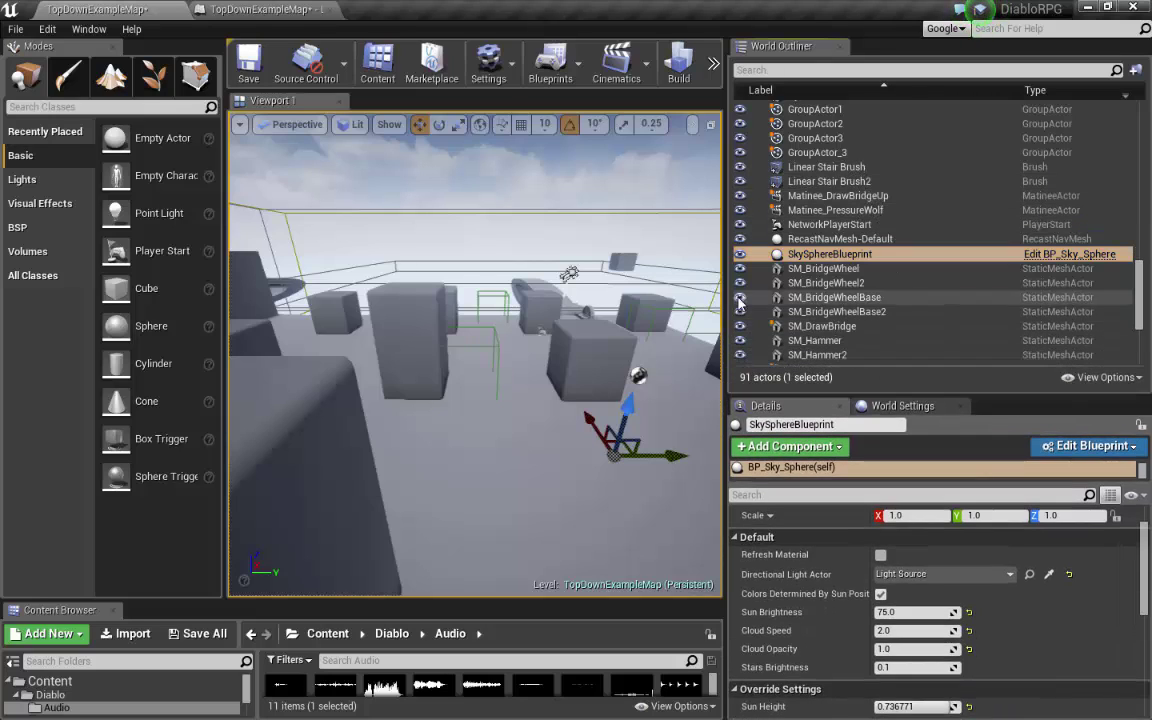
pyautogui.moveTo(725, 291); pyautogui.dragTo(836, 291)
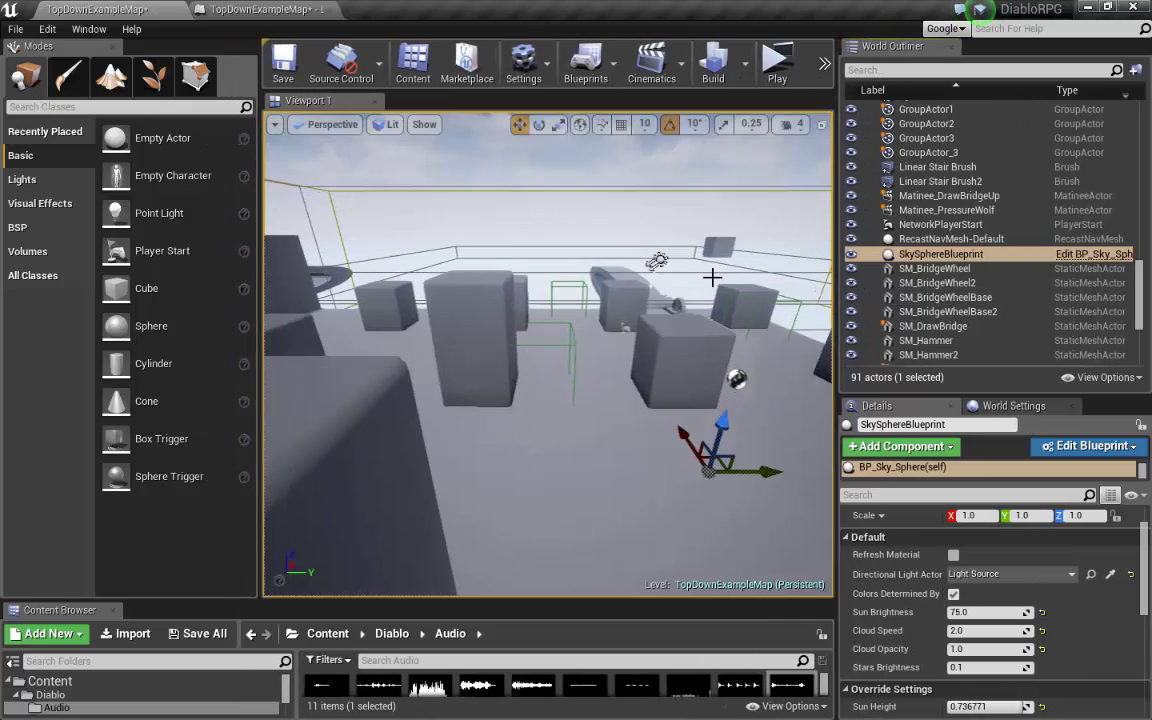
# Examine the blocks, trigger boxes, wall and drawbridge from different viewpoints in the level
pyautogui.moveTo(715, 270); pyautogui.dragTo(805, 305, button='right')
pyautogui.press('w')
pyautogui.press('s')
pyautogui.press('w')
pyautogui.press('s')
pyautogui.moveTo(370, 296); pyautogui.dragTo(718, 266, button='right')
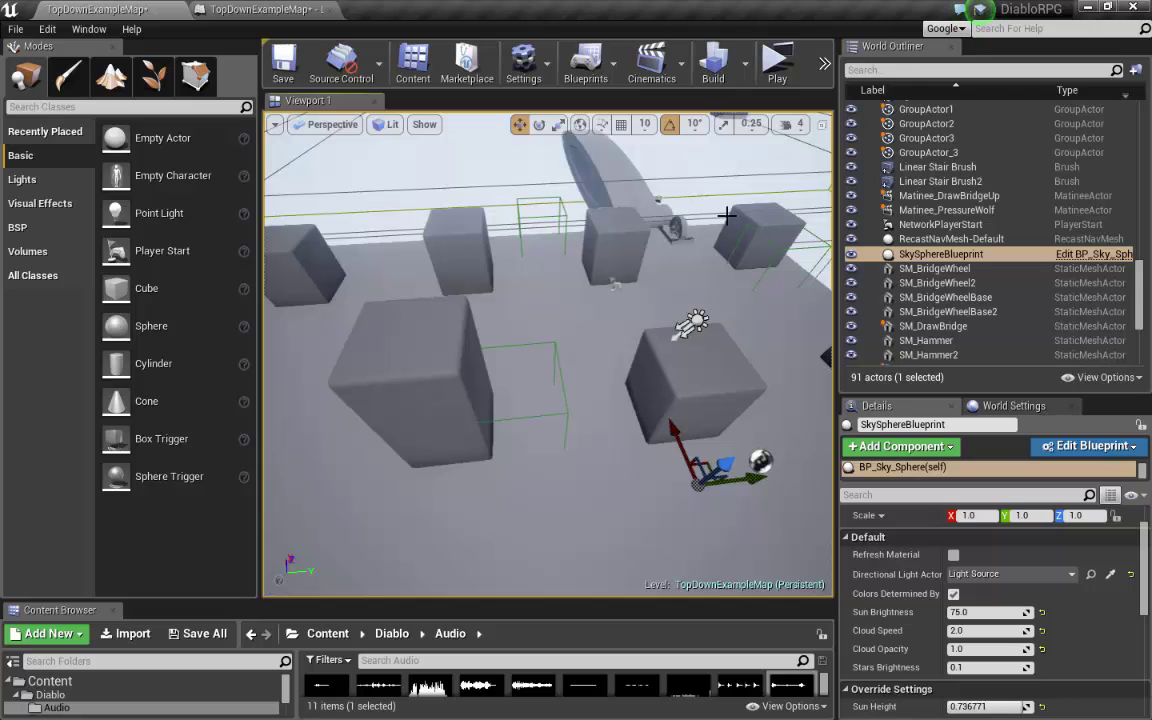
pyautogui.moveTo(719, 264)
pyautogui.mouseDown(button='right')
pyautogui.moveTo(660, 290)
pyautogui.moveTo(740, 215)
pyautogui.moveTo(745, 190)
pyautogui.moveTo(740, 290)
pyautogui.moveTo(715, 180)
pyautogui.moveTo(745, 205)
pyautogui.moveTo(735, 260)
pyautogui.mouseUp(button='right')
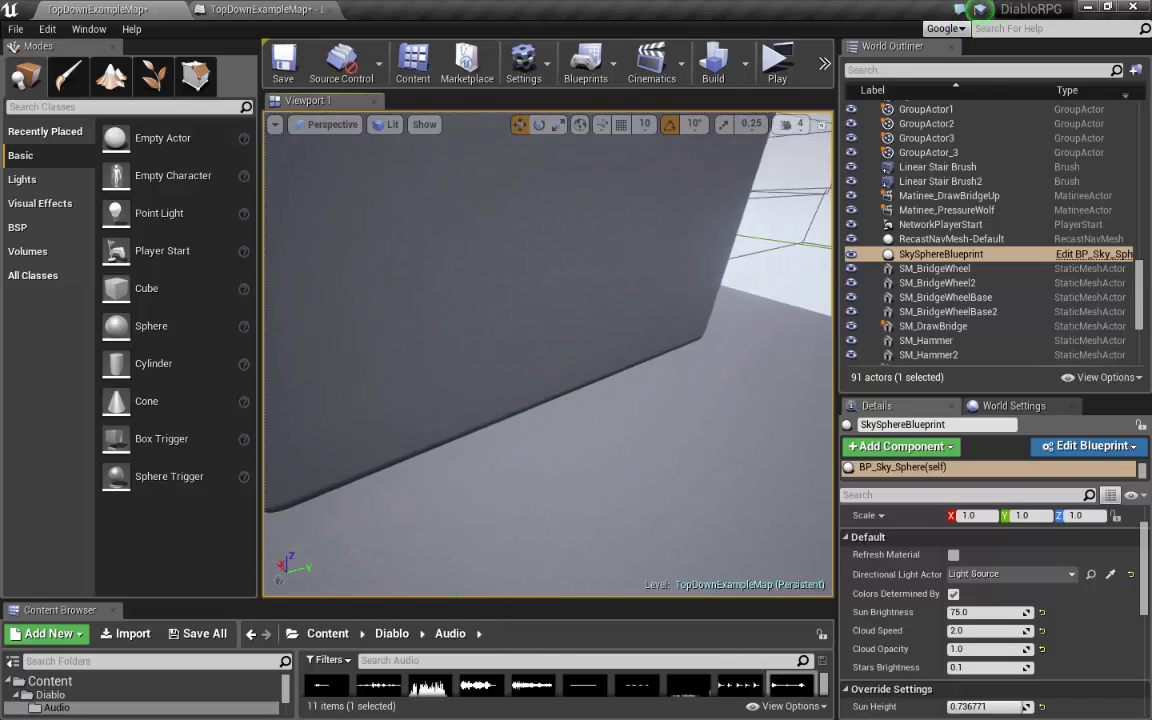
pyautogui.moveTo(620, 310)
pyautogui.mouseDown(button='right')
pyautogui.moveTo(610, 300)
pyautogui.moveTo(620, 315)
pyautogui.mouseUp(button='right')
pyautogui.moveTo(773, 330); pyautogui.dragTo(773, 247, button='right')
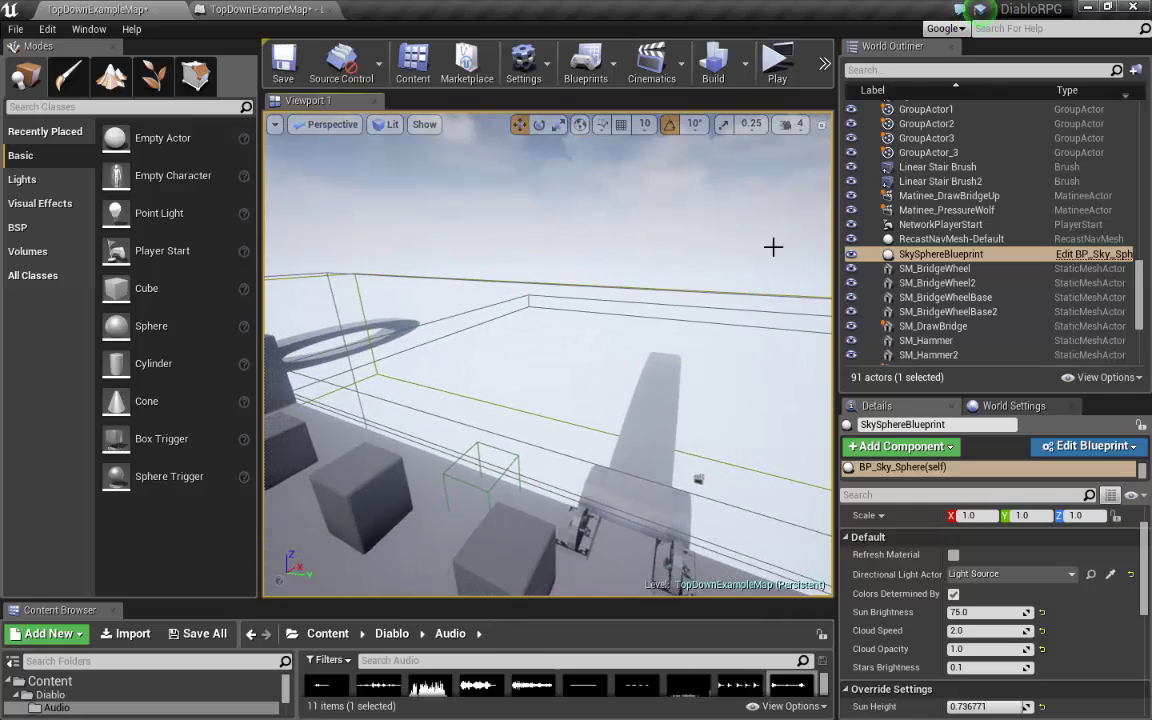
# Play the level in a standalone preview window to view the drawbridge, and close the preview
pyautogui.click(778, 70)
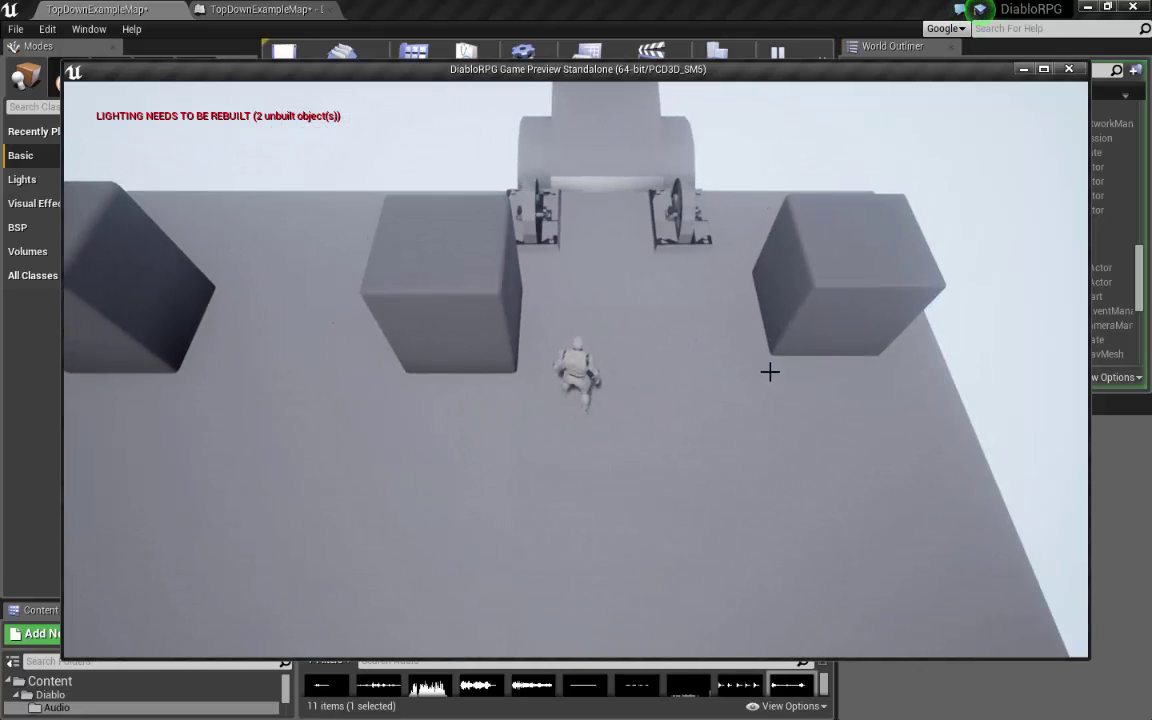
pyautogui.moveTo(800, 85)
pyautogui.mouseDown()
pyautogui.moveTo(789, 74)
pyautogui.moveTo(800, 73)
pyautogui.mouseUp()
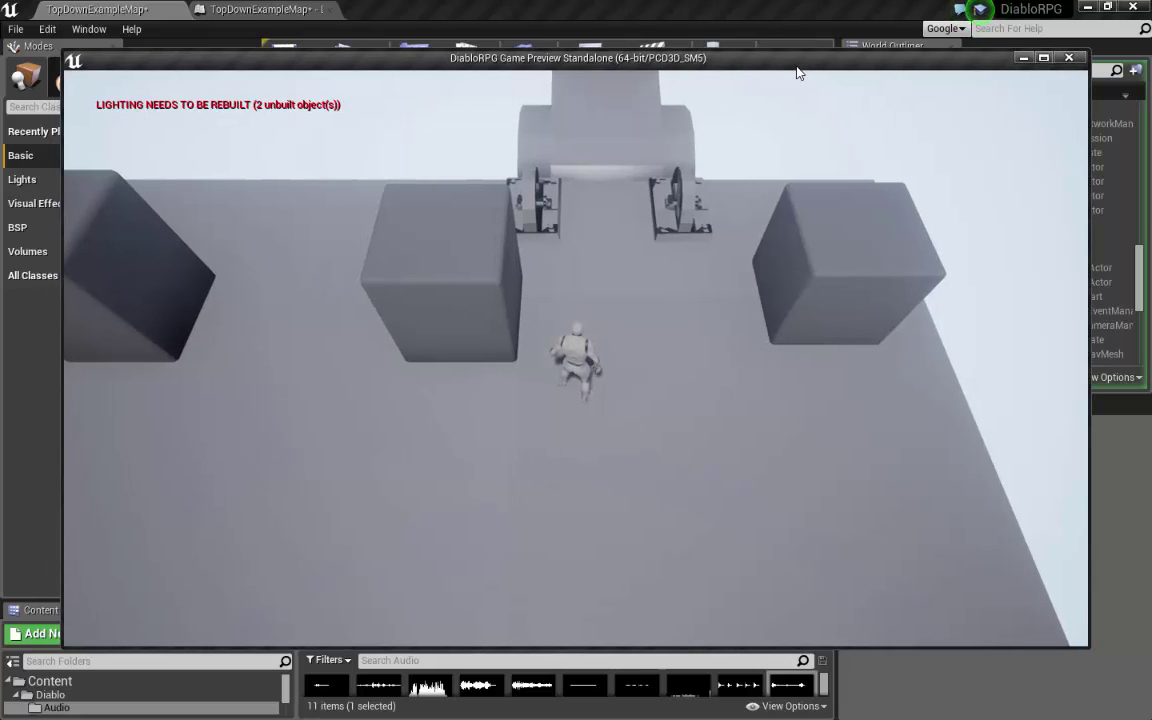
pyautogui.click(1067, 61)
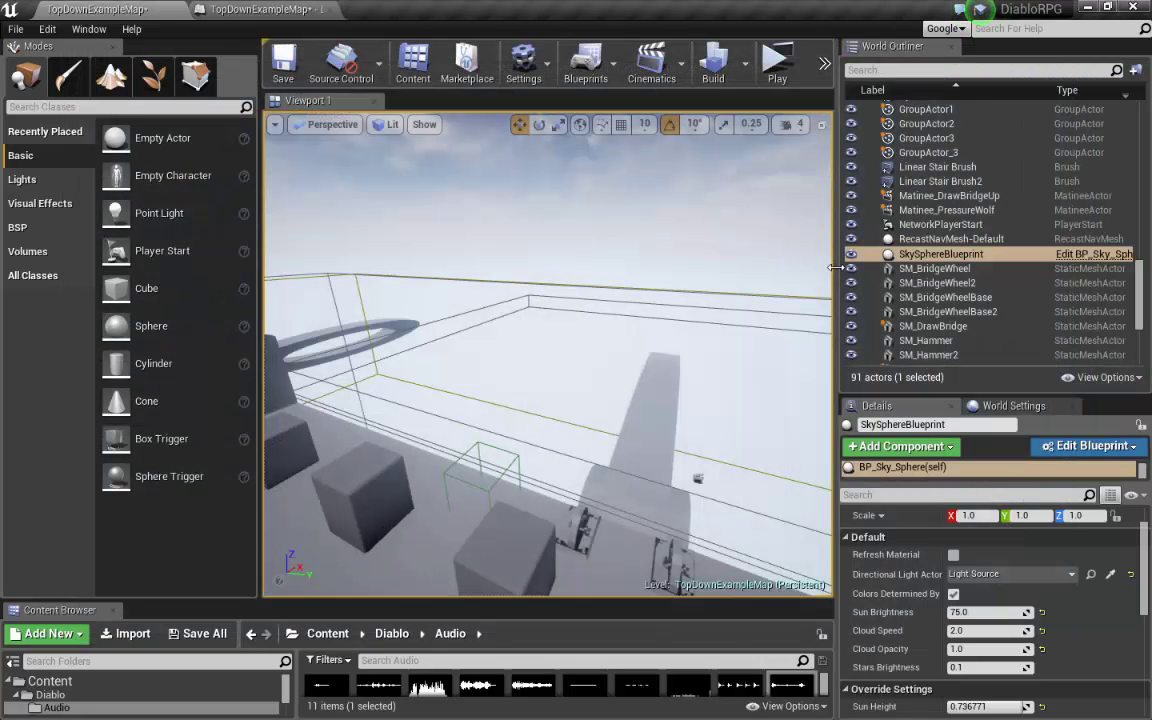
# Widen the viewport on both sides and examine the hammer and its trigger box beside the wall
pyautogui.moveTo(838, 267); pyautogui.dragTo(948, 267)
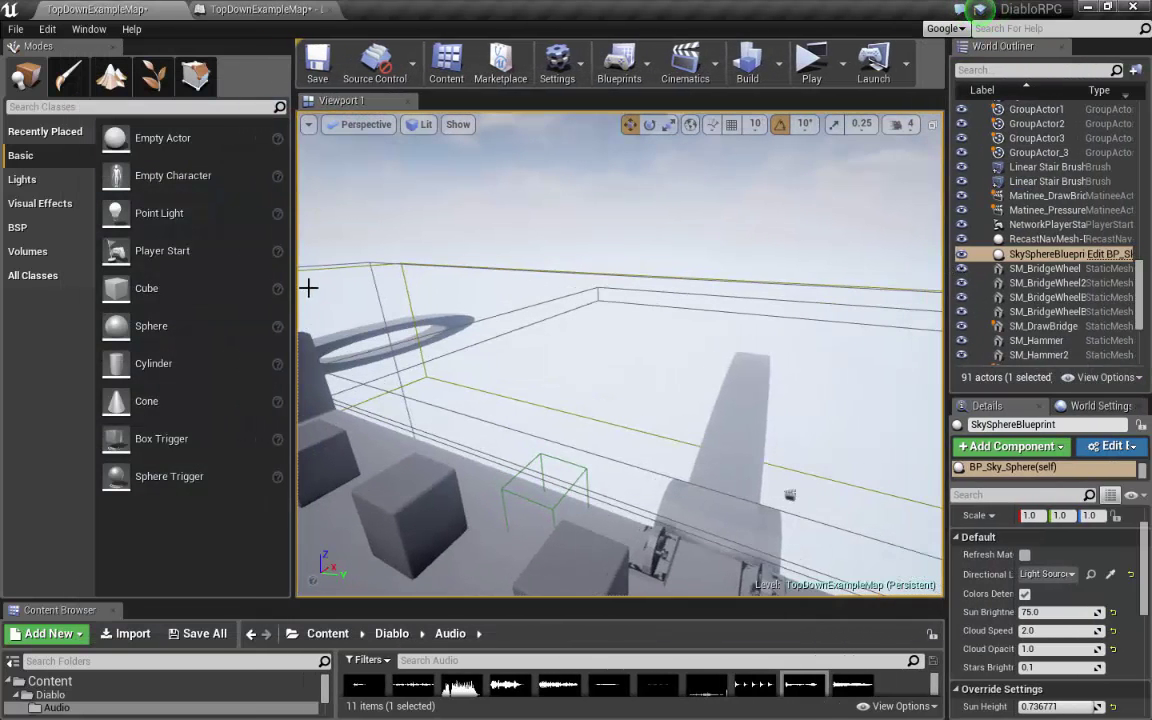
pyautogui.moveTo(294, 288); pyautogui.dragTo(228, 288)
pyautogui.moveTo(536, 327); pyautogui.dragTo(560, 330, button='right')
pyautogui.moveTo(925, 545); pyautogui.dragTo(940, 560, button='right')
pyautogui.moveTo(586, 354); pyautogui.dragTo(550, 372, button='right')
pyautogui.moveTo(946, 566); pyautogui.dragTo(950, 570, button='right')
pyautogui.moveTo(586, 354); pyautogui.dragTo(400, 320, button='right')
pyautogui.moveTo(320, 390); pyautogui.dragTo(328, 406, button='right')
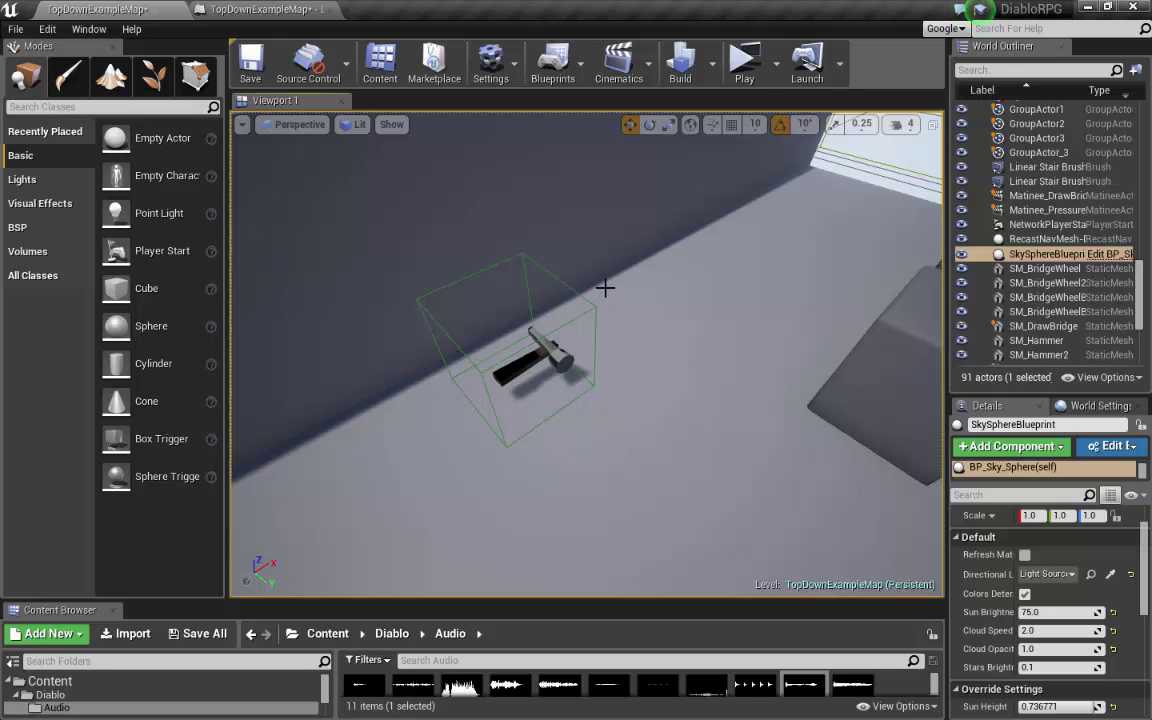
pyautogui.moveTo(689, 408); pyautogui.dragTo(640, 330, button='right')
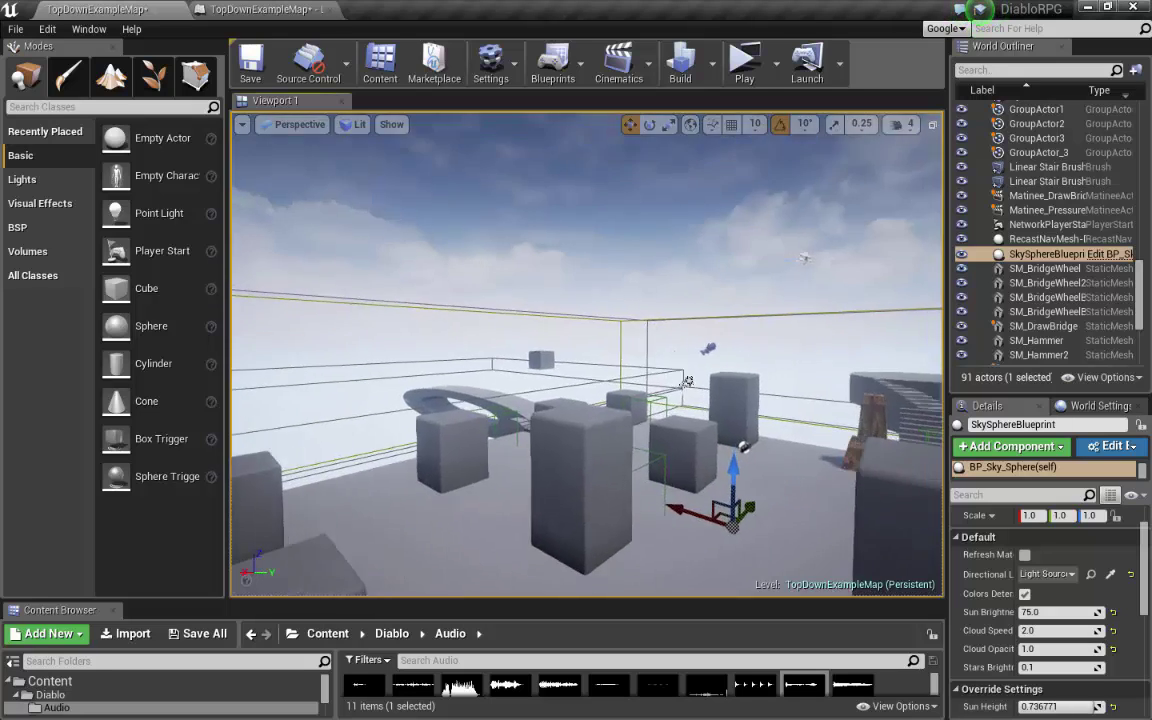
# Inspect the TriggerPuzWheel volume near the drawbridge and the Trigger_PuzHammer2 volume around the hammer by the wall
pyautogui.press('w')
pyautogui.moveTo(586, 354); pyautogui.dragTo(365, 335, button='right')
pyautogui.press('s')
pyautogui.moveTo(715, 390); pyautogui.dragTo(689, 360, button='right')
pyautogui.click(637, 388)
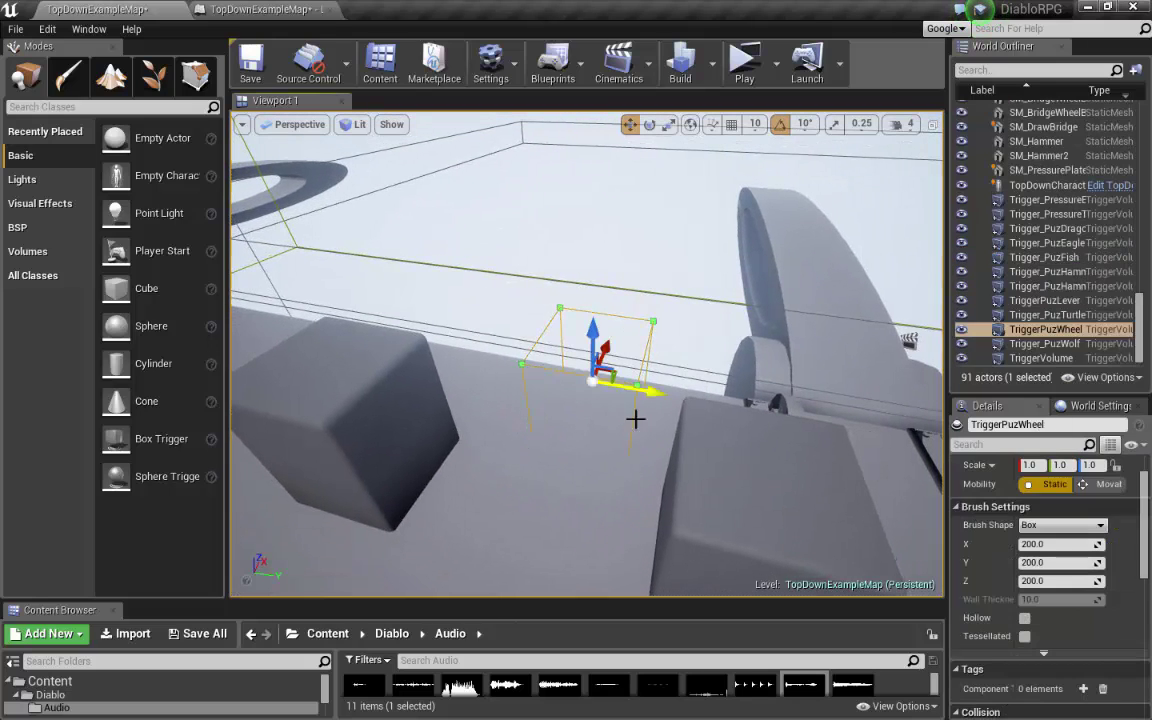
pyautogui.moveTo(706, 487)
pyautogui.mouseDown(button='right')
pyautogui.moveTo(640, 480)
pyautogui.moveTo(620, 430)
pyautogui.moveTo(706, 487)
pyautogui.mouseUp(button='right')
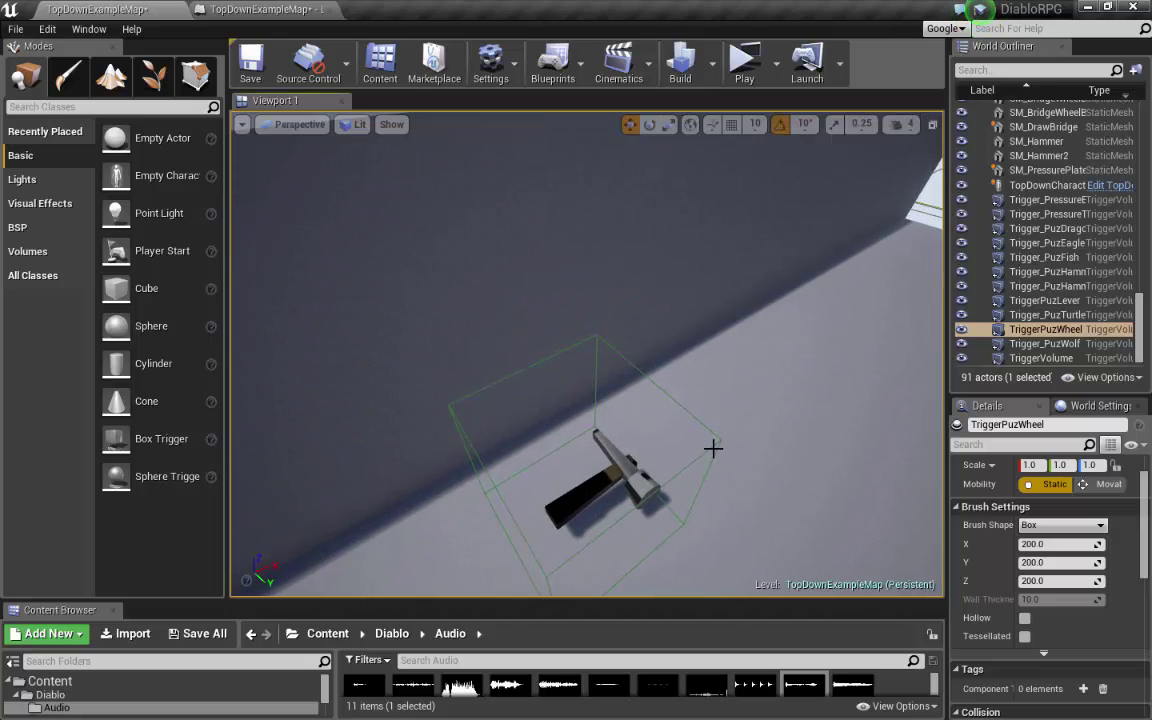
pyautogui.click(714, 449)
pyautogui.moveTo(805, 281); pyautogui.dragTo(805, 281, button='right')
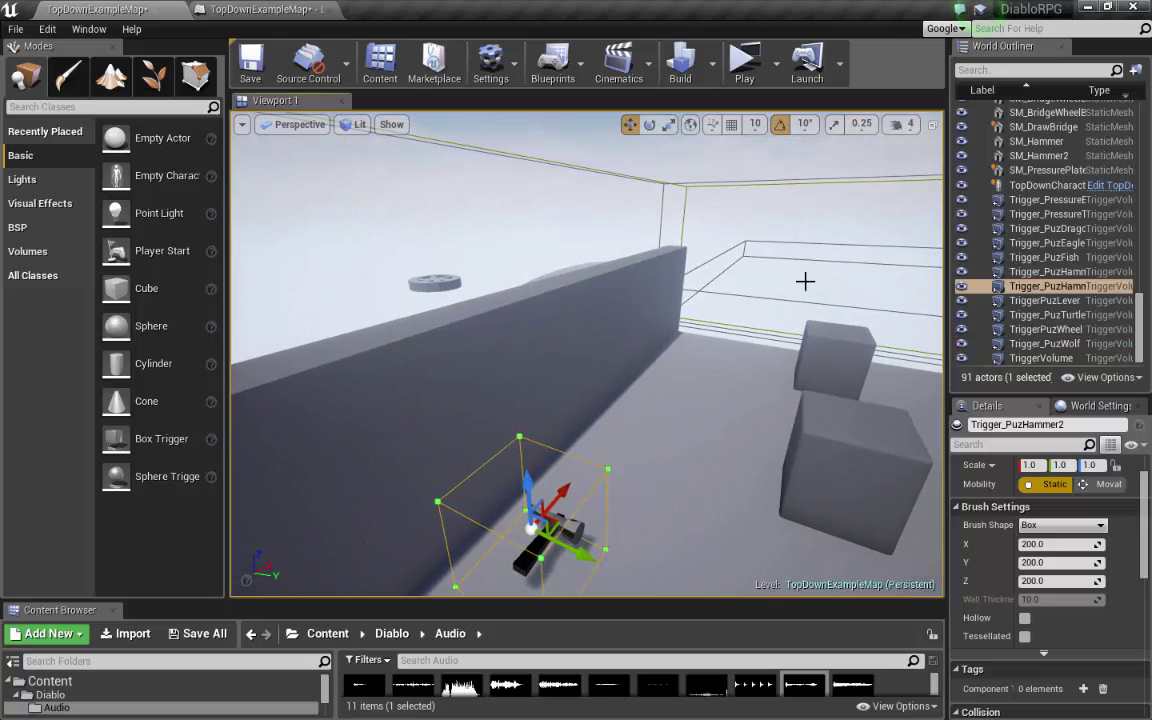
# Open the level blueprint and examine the Bridge section's overlap events for the hammer, wheel and lever triggers
pyautogui.click(292, 10)
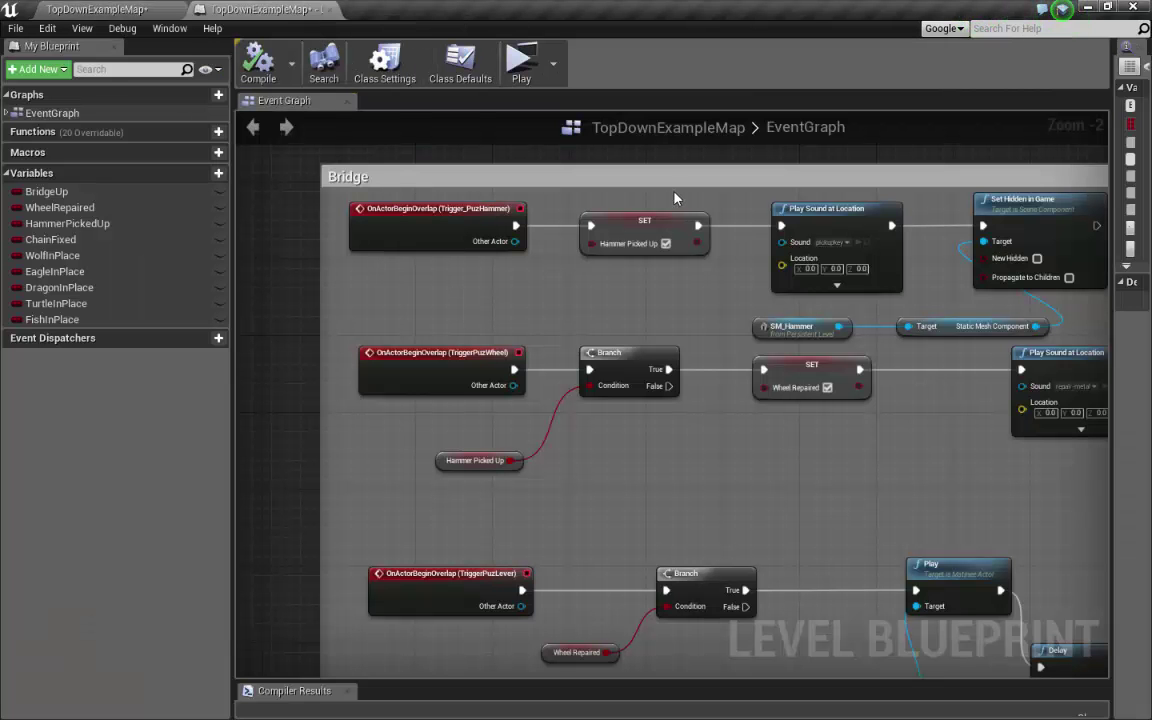
pyautogui.scroll(-1, 578, 211)
pyautogui.moveTo(575, 193); pyautogui.dragTo(581, 175, button='right')
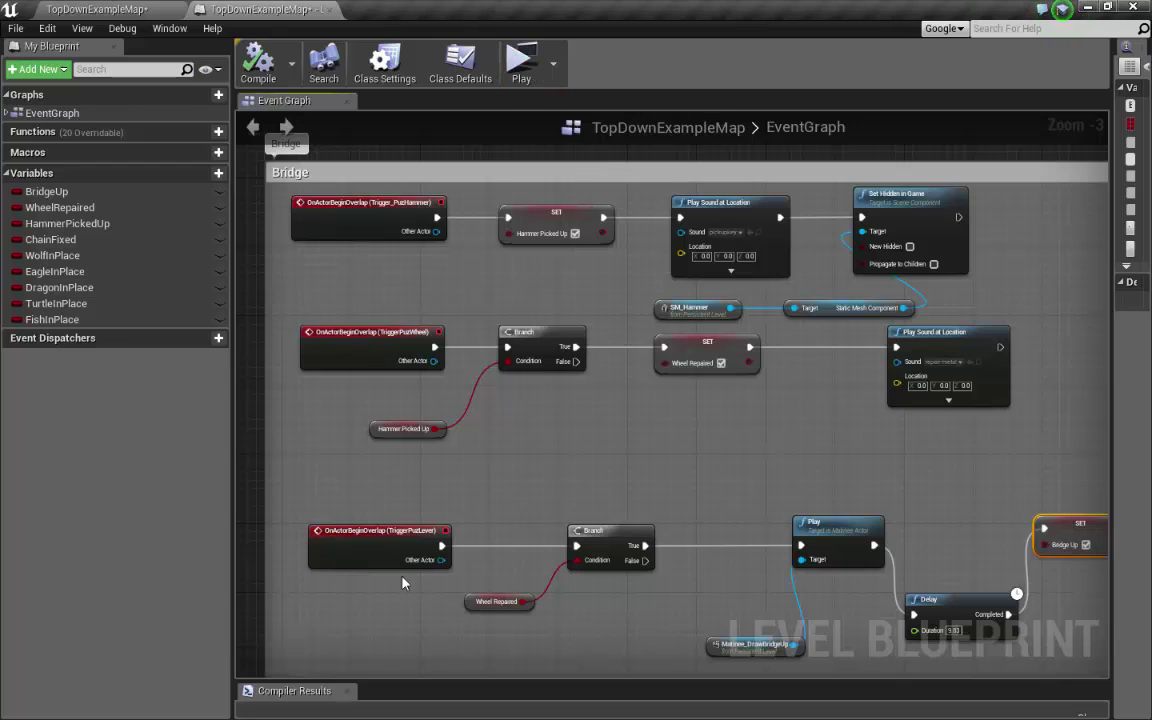
pyautogui.moveTo(667, 451)
pyautogui.mouseDown(button='right')
pyautogui.moveTo(666, 298)
pyautogui.moveTo(667, 446)
pyautogui.mouseUp(button='right')
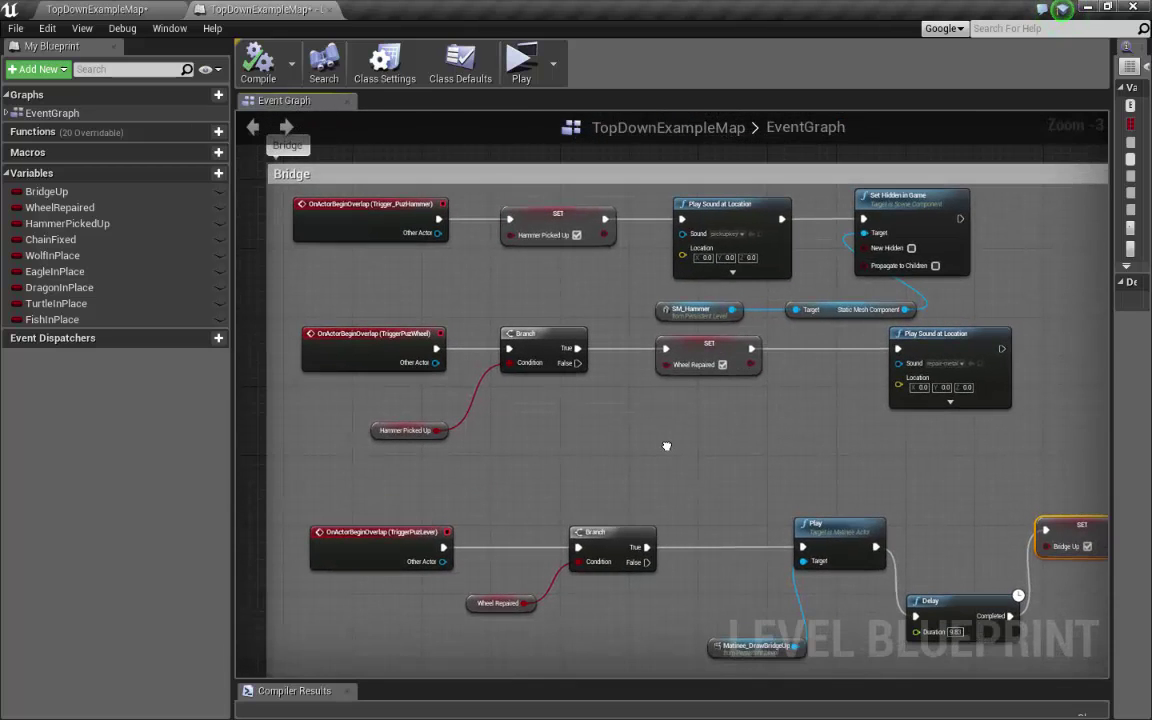
pyautogui.click(396, 221)
pyautogui.click(378, 347)
pyautogui.click(366, 558)
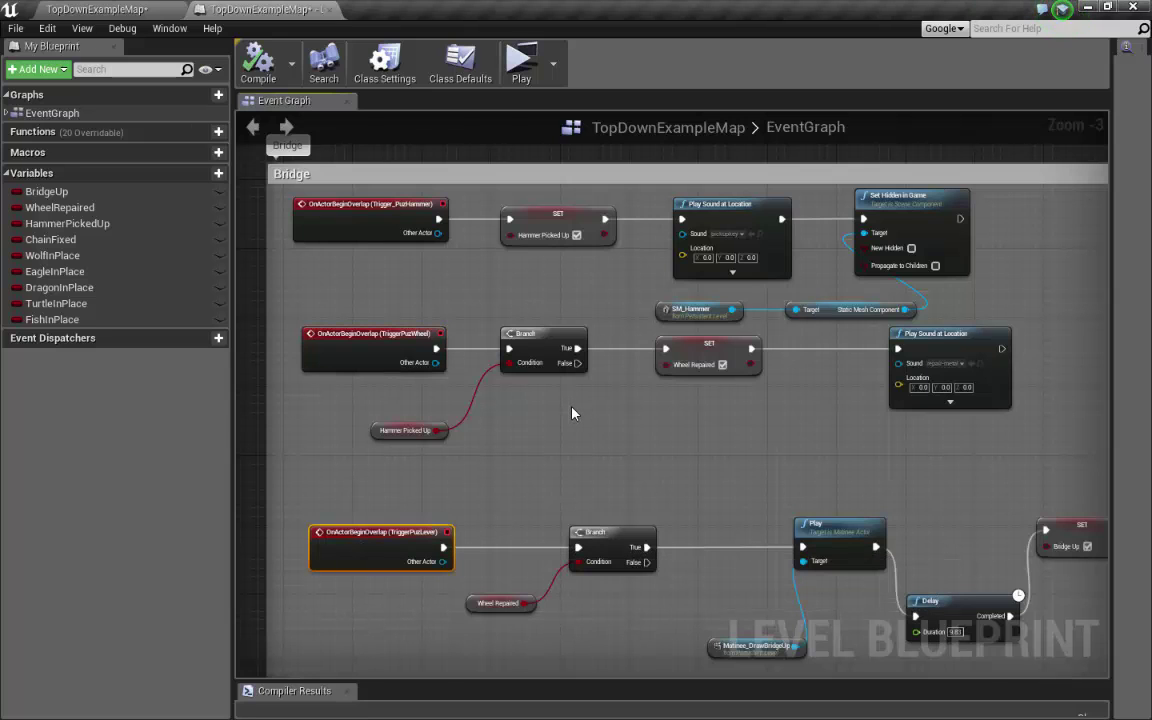
# Play the level in a standalone preview, walk the character over the hammer by the wall, and close the preview
pyautogui.scroll(1, 588, 436)
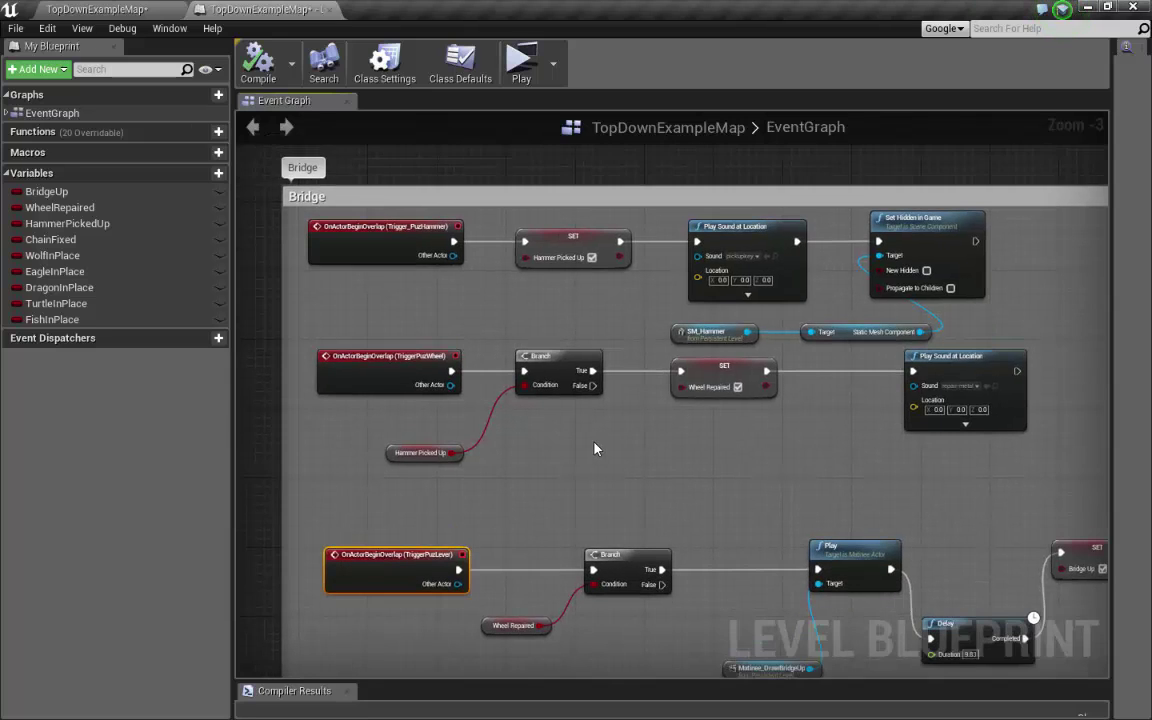
pyautogui.click(372, 203)
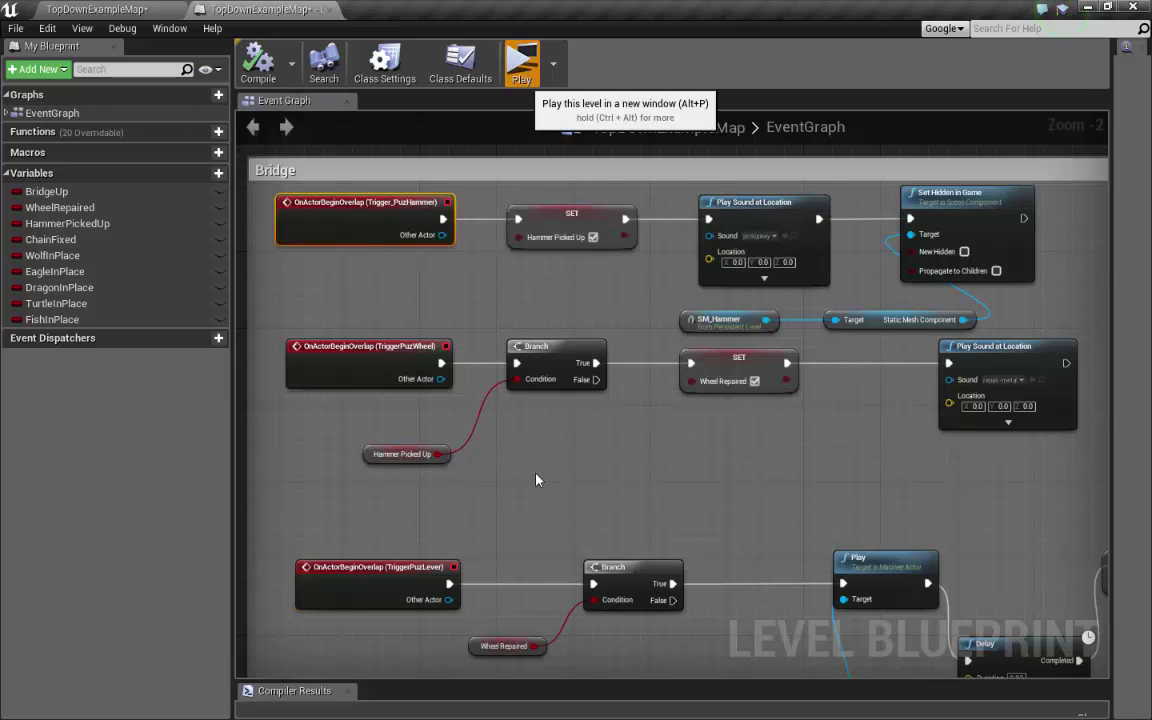
pyautogui.click(521, 68)
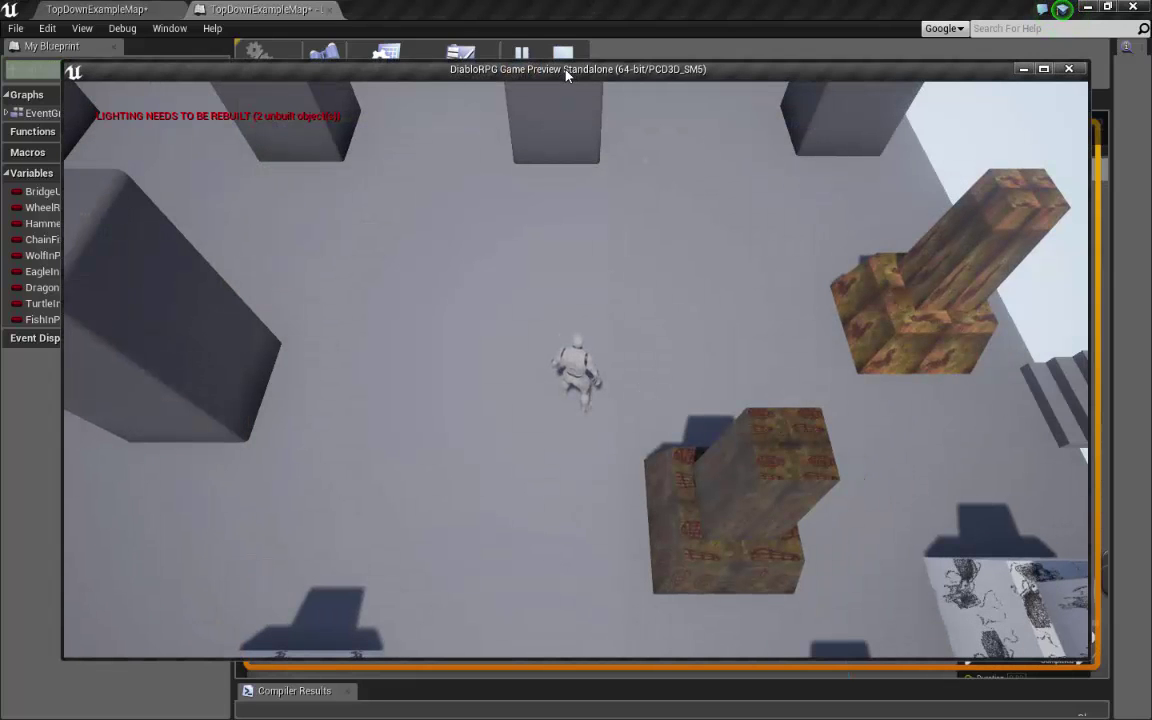
pyautogui.moveTo(527, 72); pyautogui.dragTo(1151, 77)
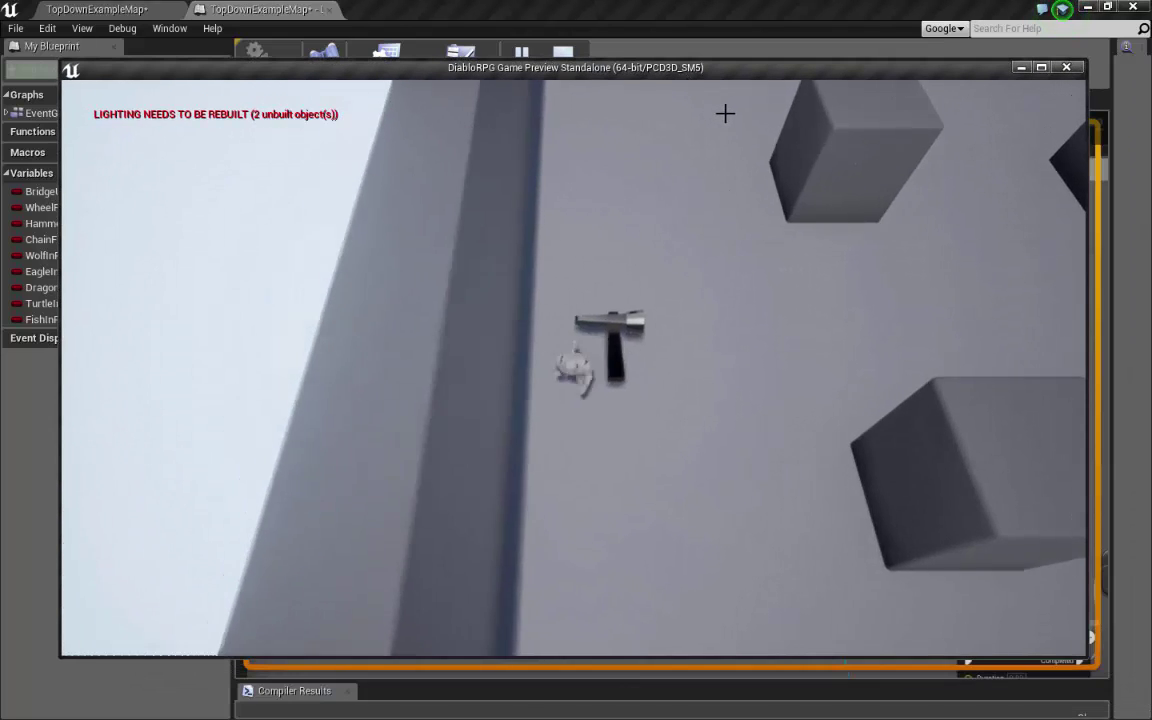
pyautogui.press('w')
pyautogui.press('d')
pyautogui.press('s')
pyautogui.press('a')
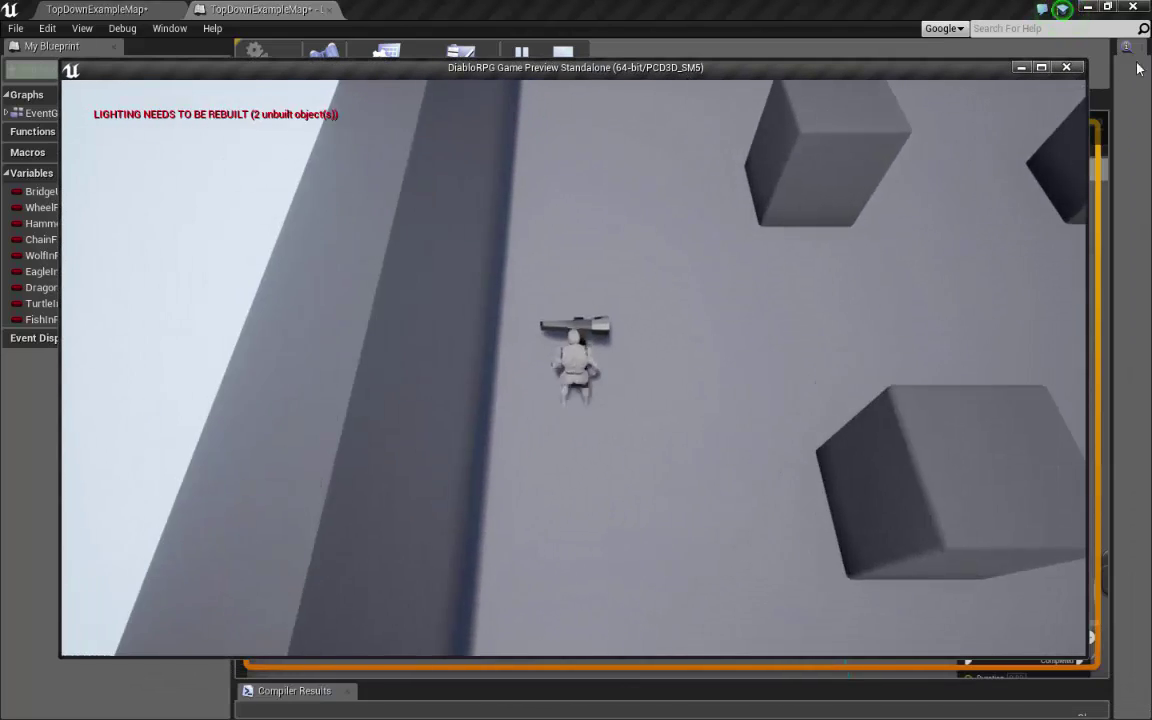
pyautogui.click(1066, 67)
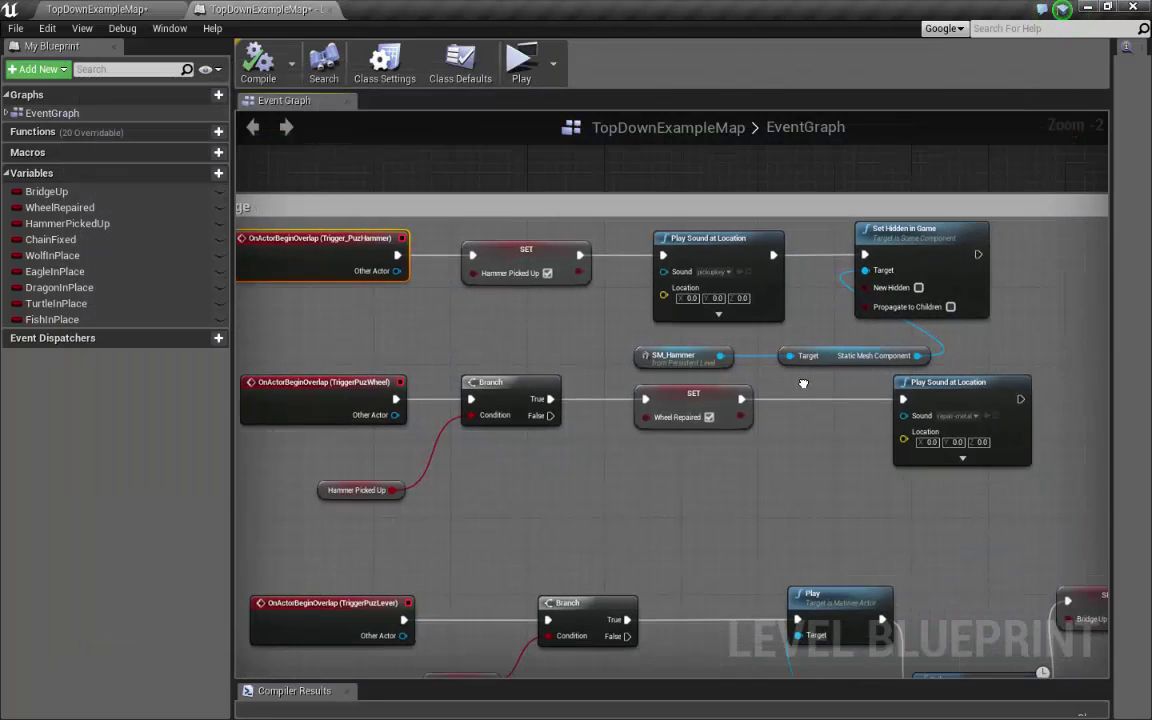
# Find the actor bound to the Trigger_PuzHammer overlap event in the level and switch to the level editor
pyautogui.moveTo(803, 383); pyautogui.dragTo(895, 306, button='right')
pyautogui.scroll(-1, 674, 265)
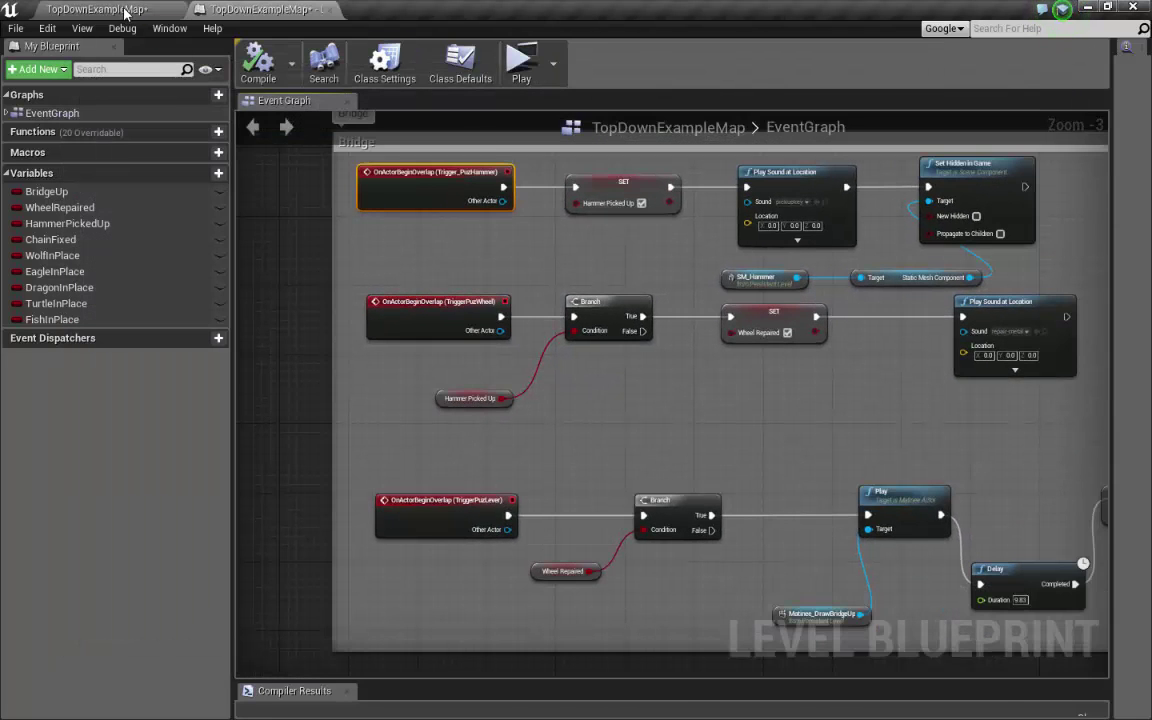
pyautogui.scroll(3, 417, 303)
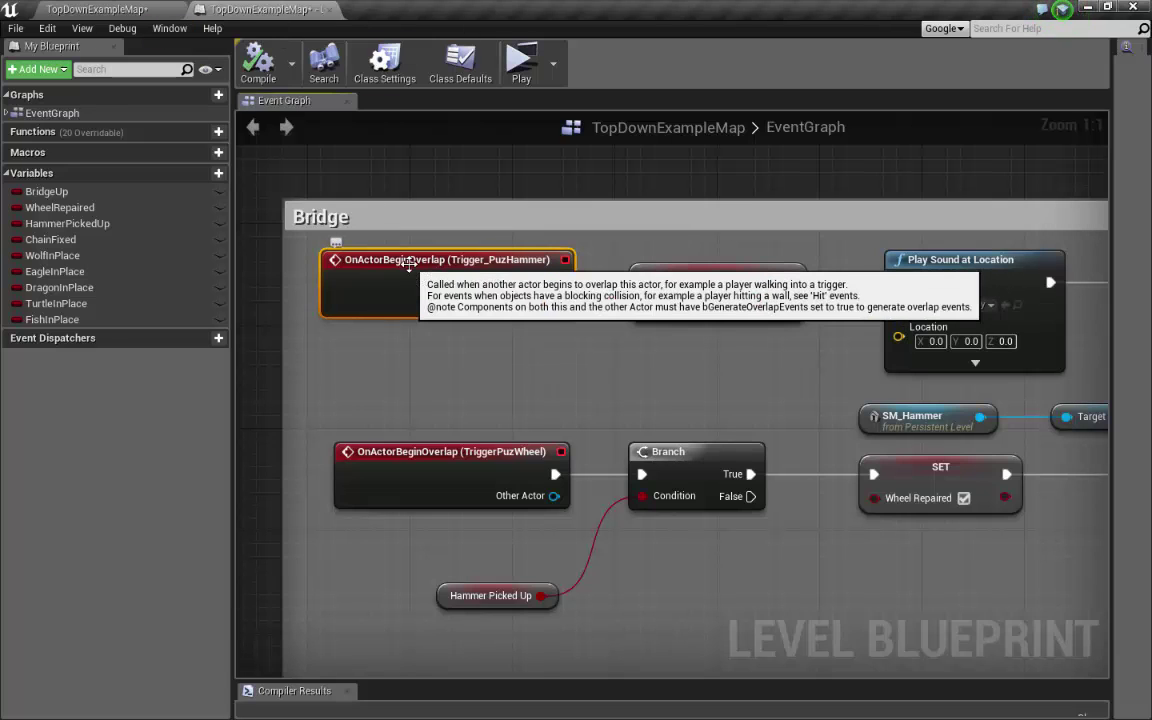
pyautogui.rightClick(409, 263)
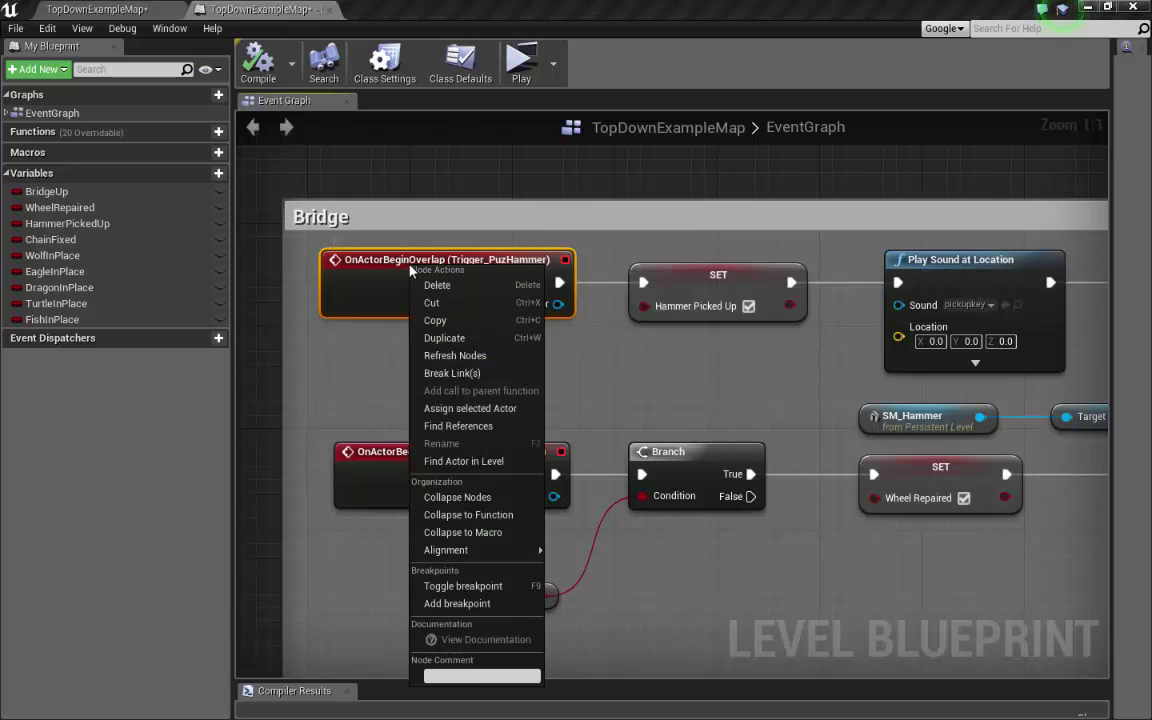
pyautogui.click(468, 466)
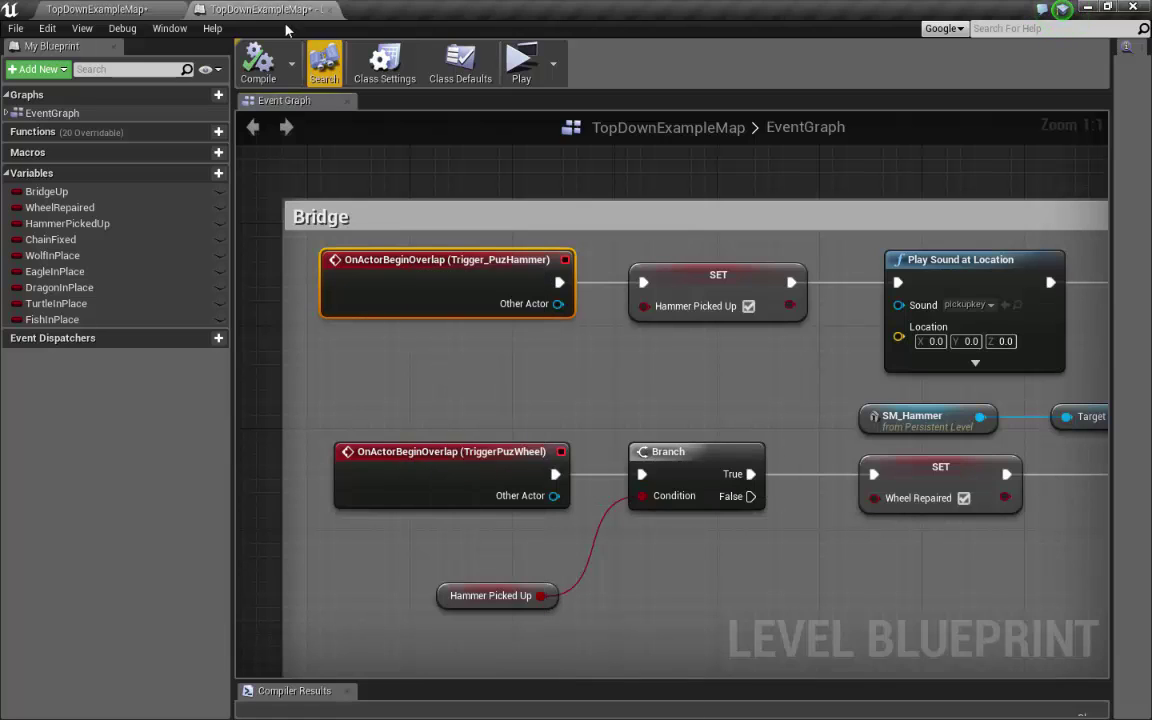
pyautogui.click(147, 14)
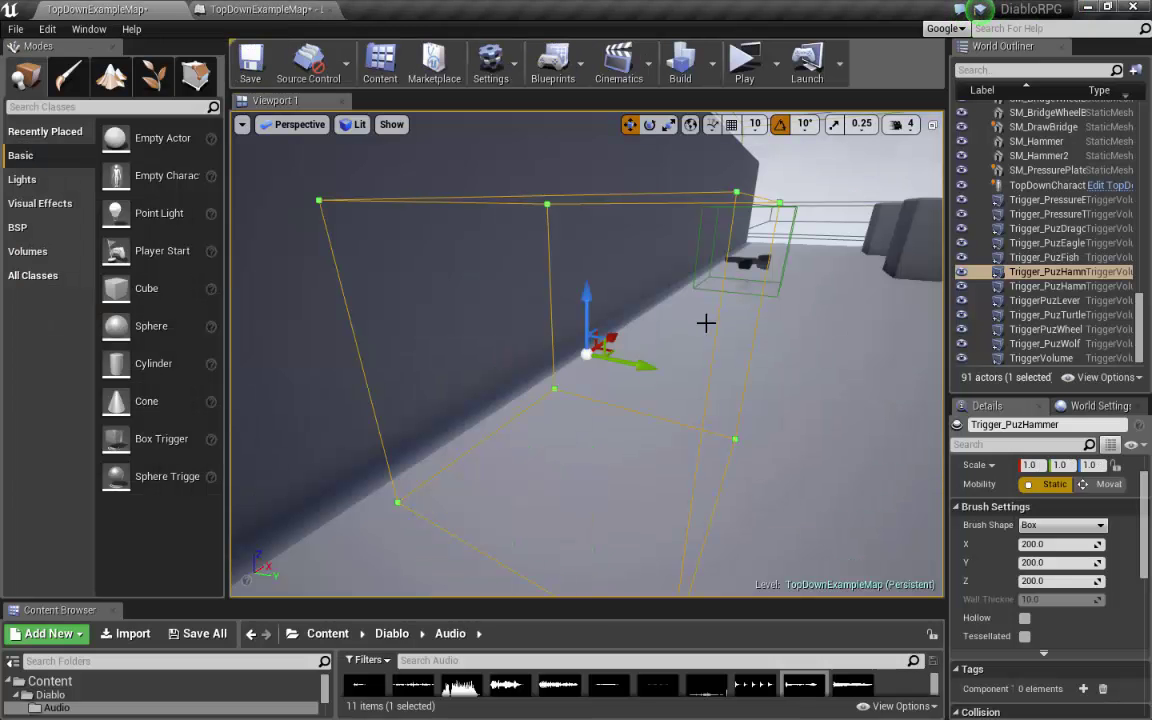
# Widen the World Outliner and delete the duplicate Trigger_PuzHammer2 volume surrounding the hammer
pyautogui.moveTo(634, 290); pyautogui.dragTo(620, 380, button='right')
pyautogui.press('w')
pyautogui.press('d')
pyautogui.press('w')
pyautogui.press('w')
pyautogui.moveTo(460, 350); pyautogui.dragTo(723, 332, button='right')
pyautogui.click(782, 364)
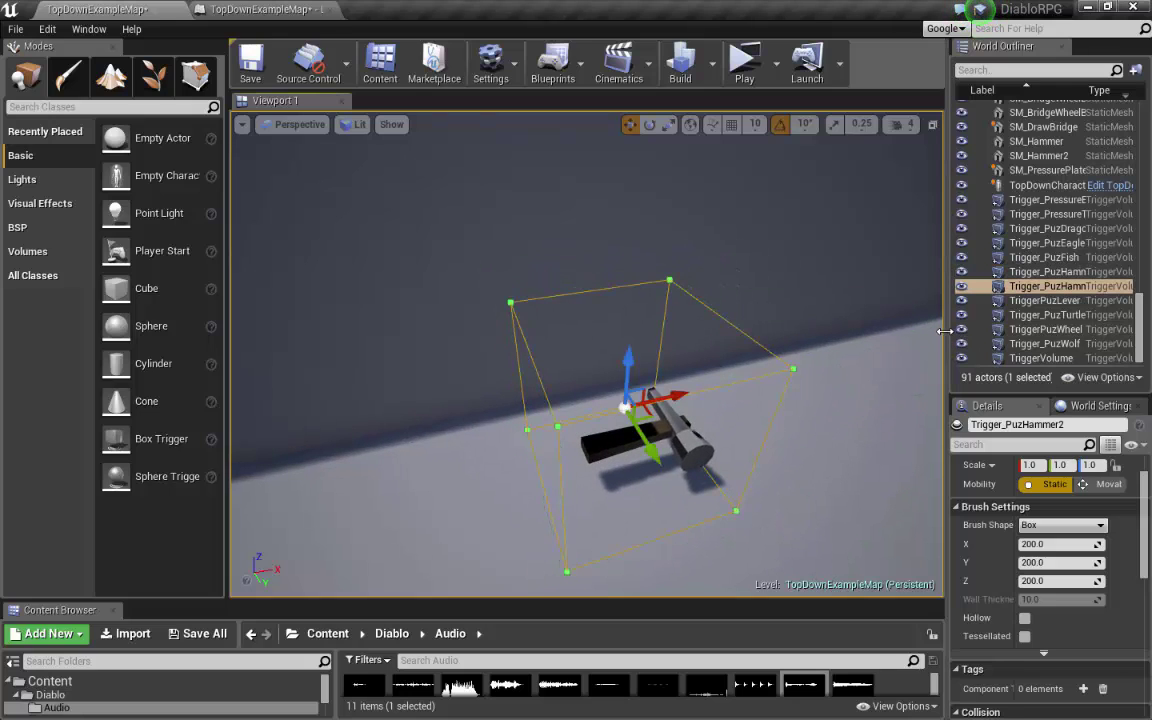
pyautogui.moveTo(948, 342); pyautogui.dragTo(753, 331)
pyautogui.moveTo(586, 321); pyautogui.dragTo(614, 368, button='right')
pyautogui.press('w')
pyautogui.press('Delete')
# Move the Trigger_PuzHammer volume along the wall so that it surrounds the hammer
pyautogui.click(625, 313)
pyautogui.scroll(-5, 612, 368)
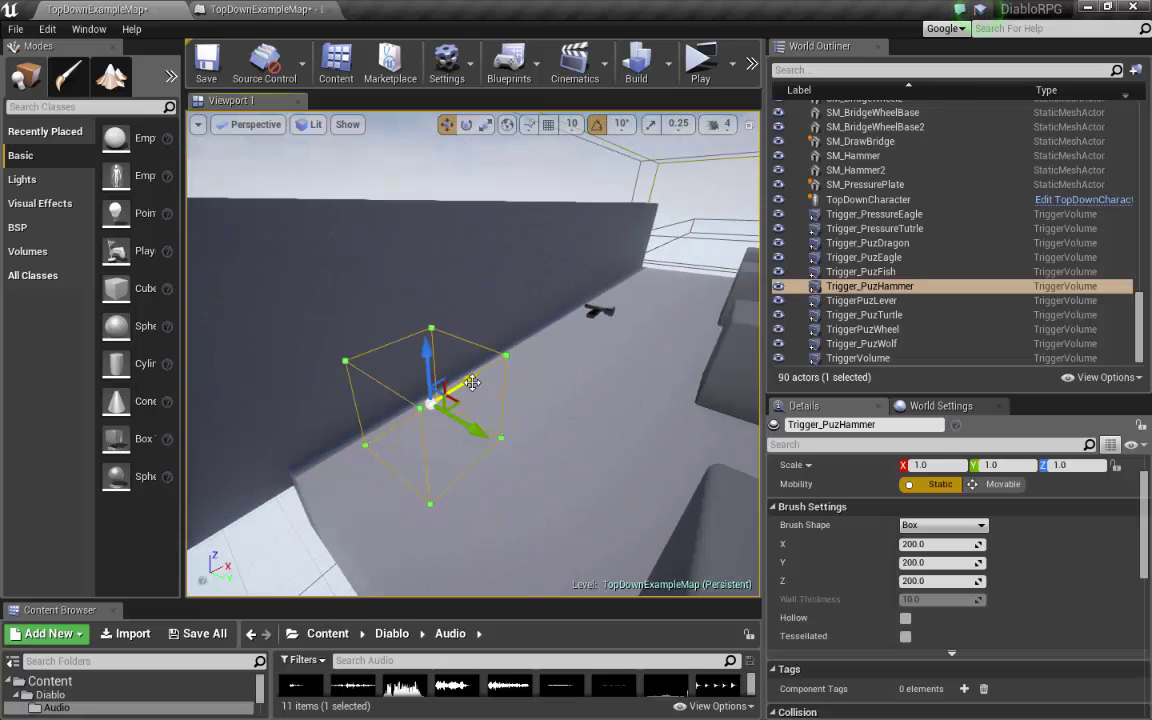
pyautogui.moveTo(472, 383); pyautogui.dragTo(614, 289)
pyautogui.moveTo(679, 321)
pyautogui.mouseDown(button='right')
pyautogui.moveTo(672, 280)
pyautogui.moveTo(676, 309)
pyautogui.mouseUp(button='right')
pyautogui.moveTo(592, 349); pyautogui.dragTo(561, 359)
pyautogui.moveTo(673, 375); pyautogui.dragTo(590, 375, button='right')
pyautogui.moveTo(502, 319); pyautogui.dragTo(622, 335, button='right')
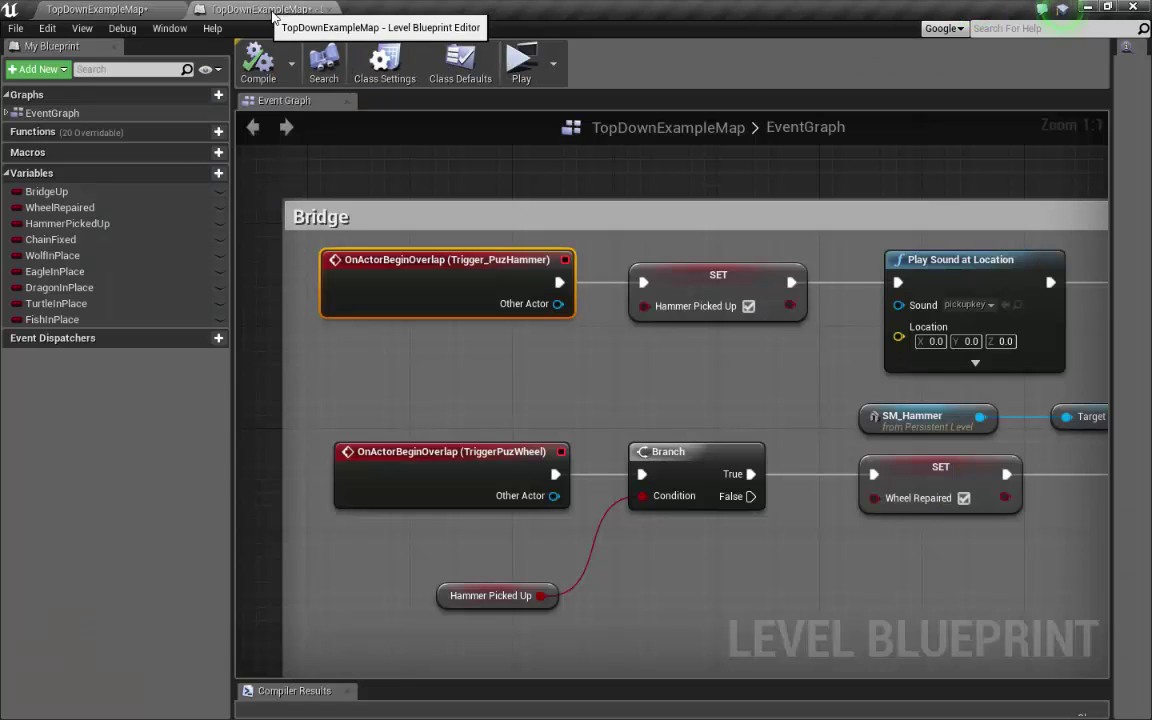
# Test the hammer pickup from the level blueprint by walking the character to the hammer in a standalone preview, and end the session
pyautogui.click(252, 9)
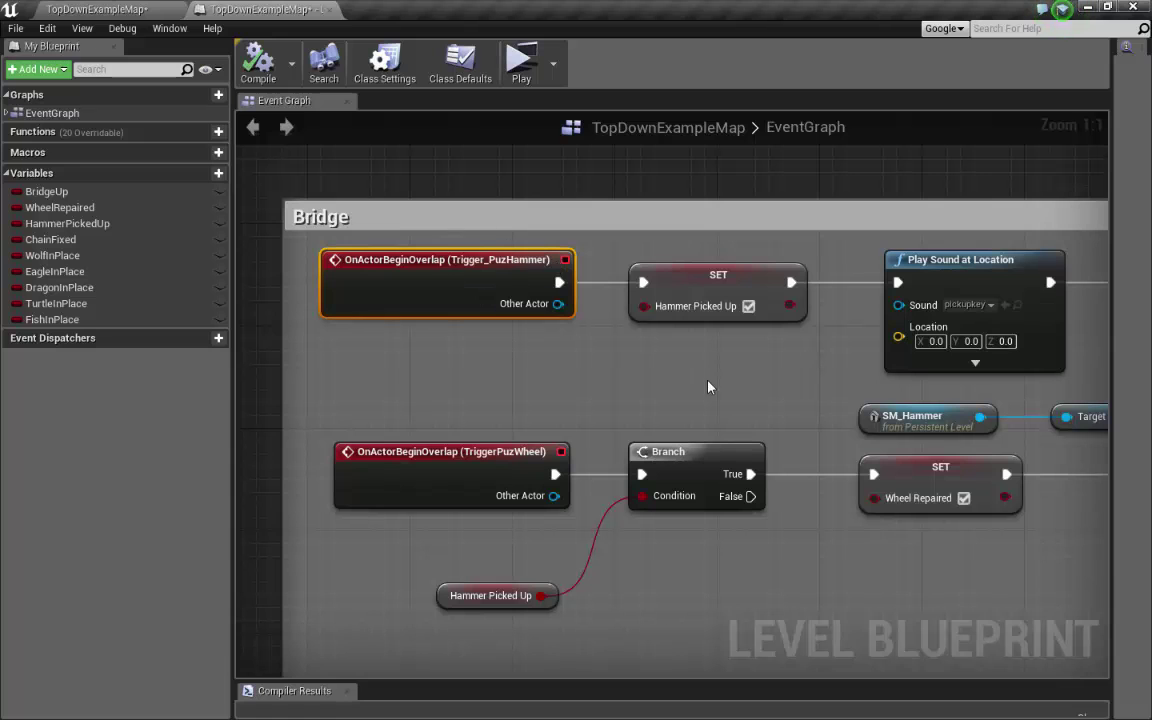
pyautogui.click(522, 66)
pyautogui.press('s')
pyautogui.press('a')
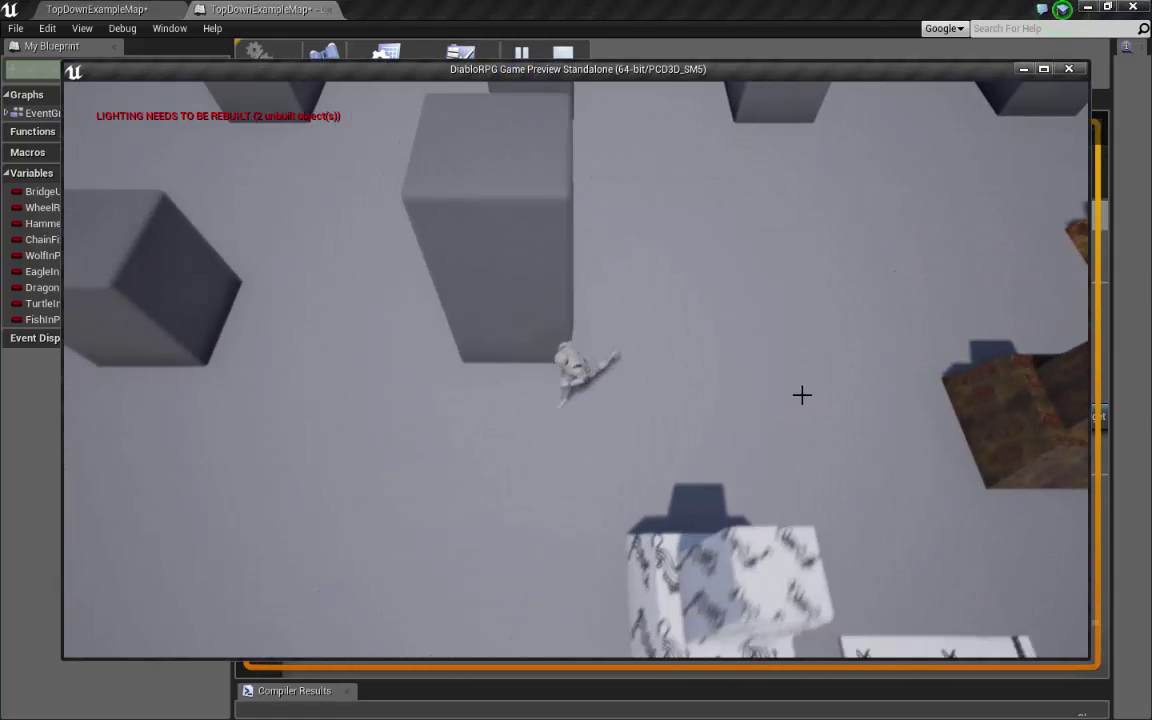
pyautogui.press('w')
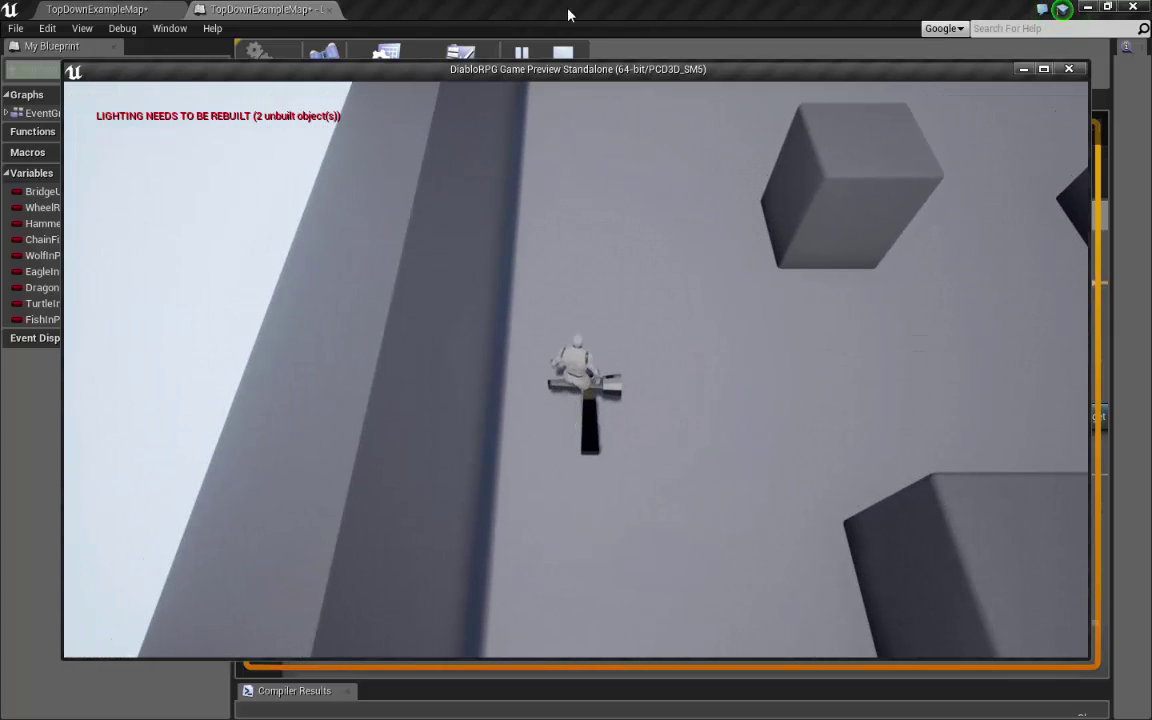
pyautogui.moveTo(261, 70); pyautogui.dragTo(1151, 90)
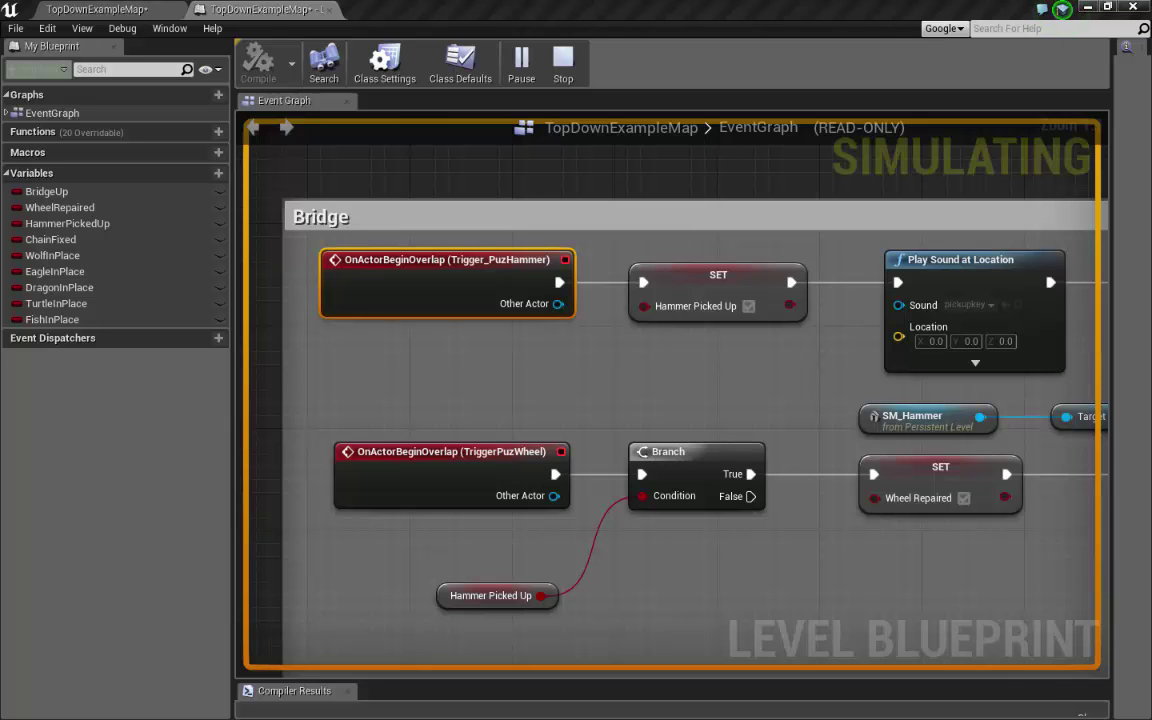
pyautogui.press('Escape')
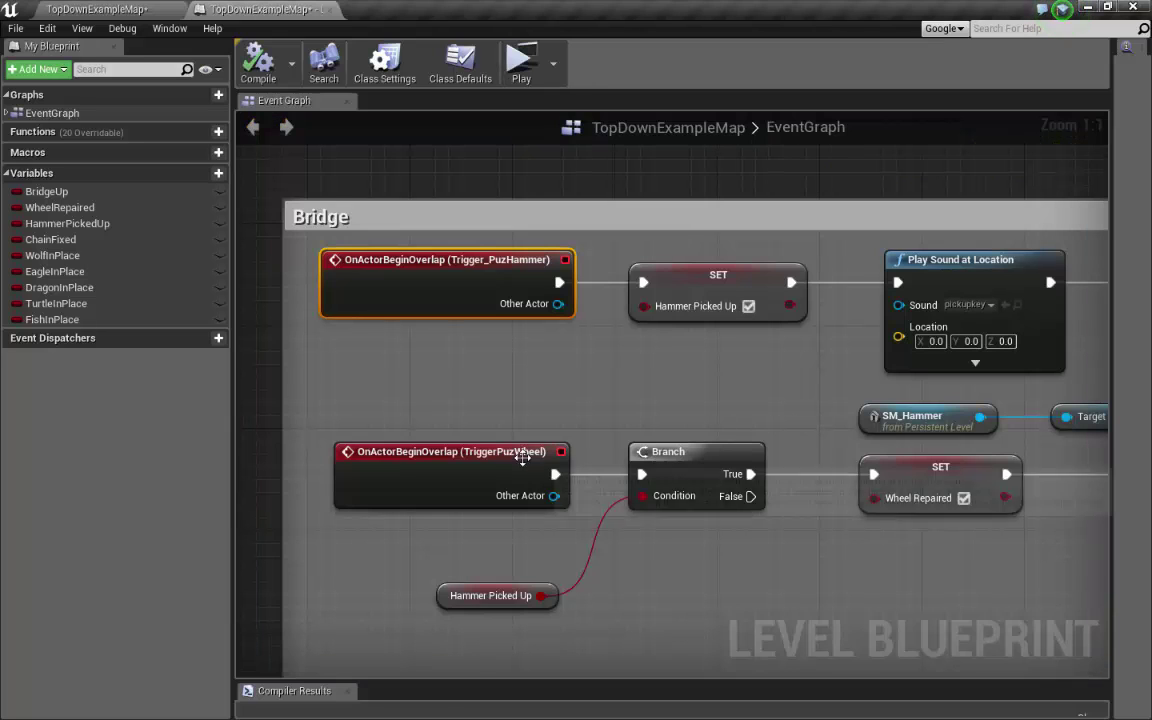
# Examine the TriggerPuzWheel overlap event with its Hammer Picked Up branch, Wheel Repaired setter and repair-metal sound node
pyautogui.click(501, 463)
pyautogui.moveTo(792, 406); pyautogui.dragTo(530, 288, button='right')
pyautogui.scroll(-2, 484, 272)
pyautogui.click(938, 329)
pyautogui.moveTo(607, 375); pyautogui.dragTo(689, 377, button='right')
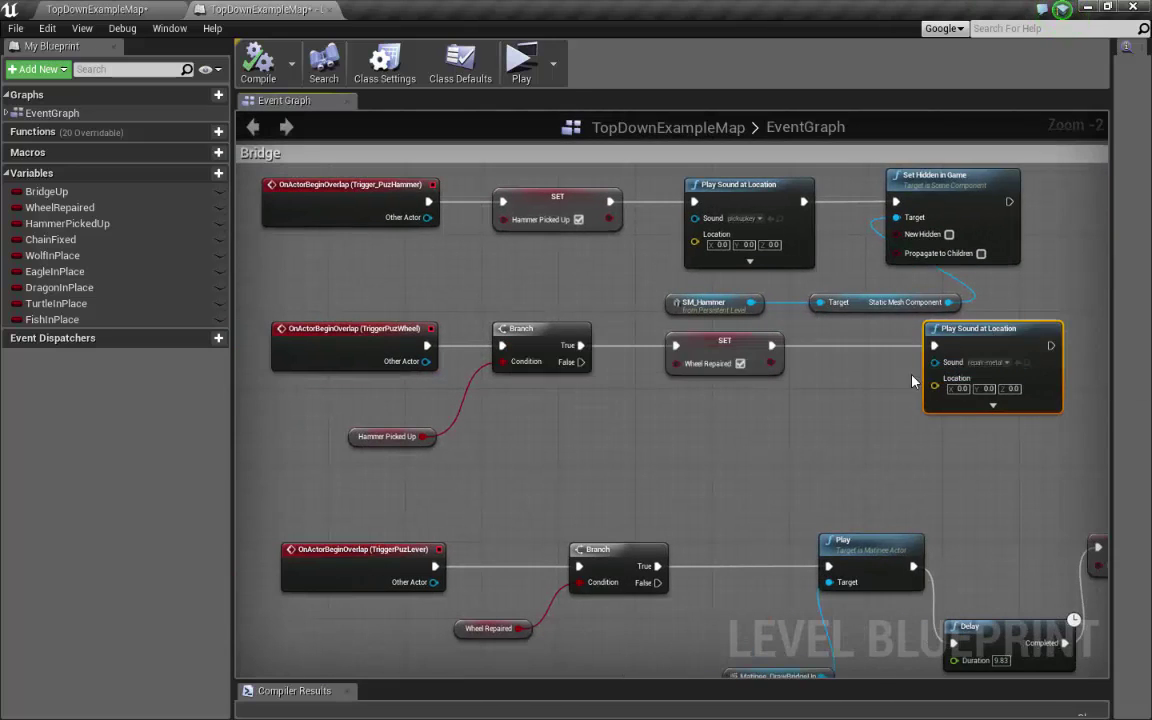
pyautogui.scroll(2, 617, 404)
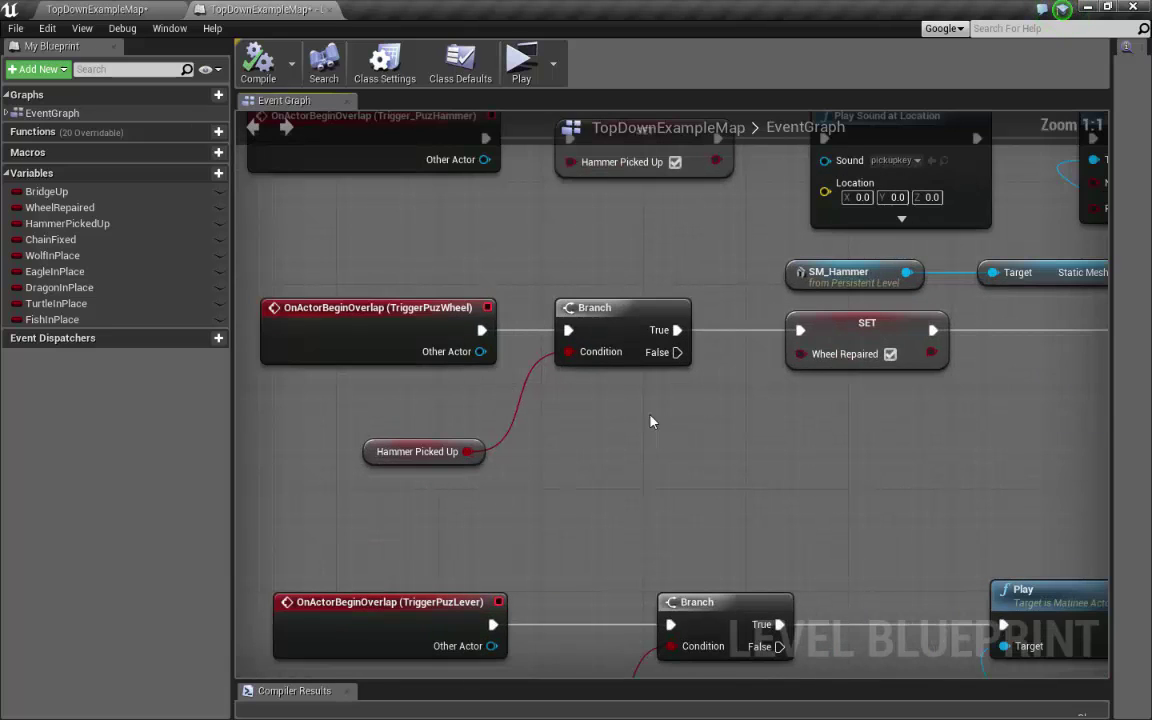
pyautogui.click(386, 310)
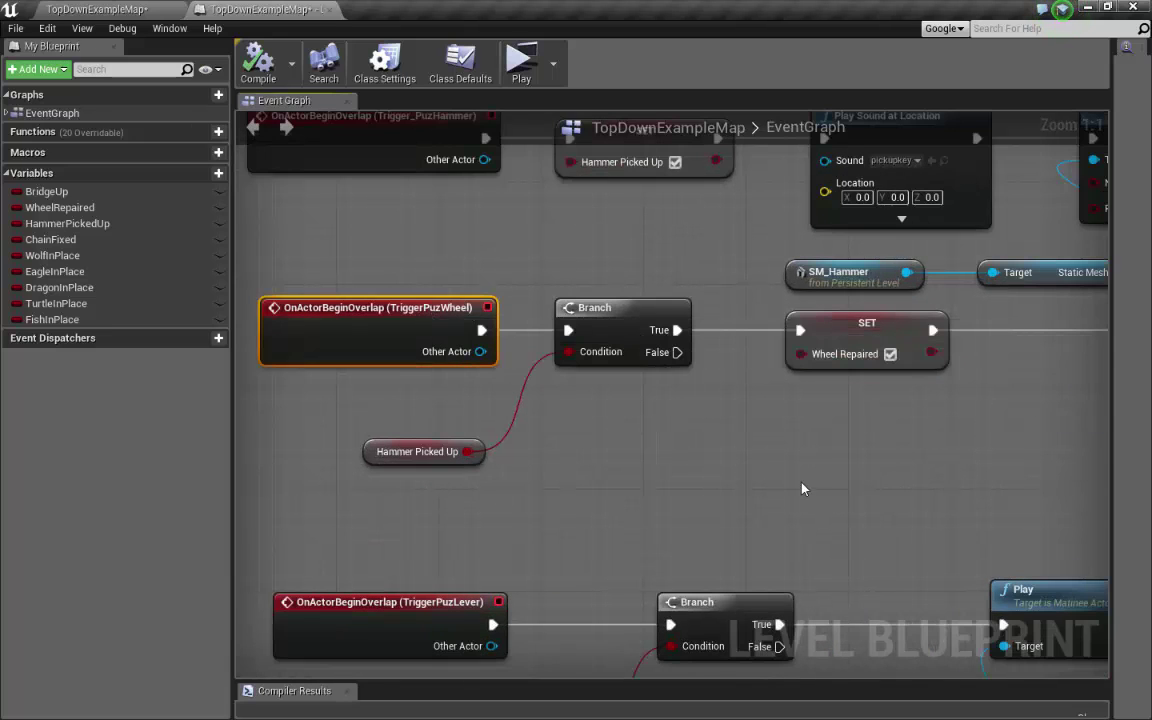
pyautogui.scroll(-1, 760, 492)
pyautogui.moveTo(543, 470); pyautogui.dragTo(585, 467, button='right')
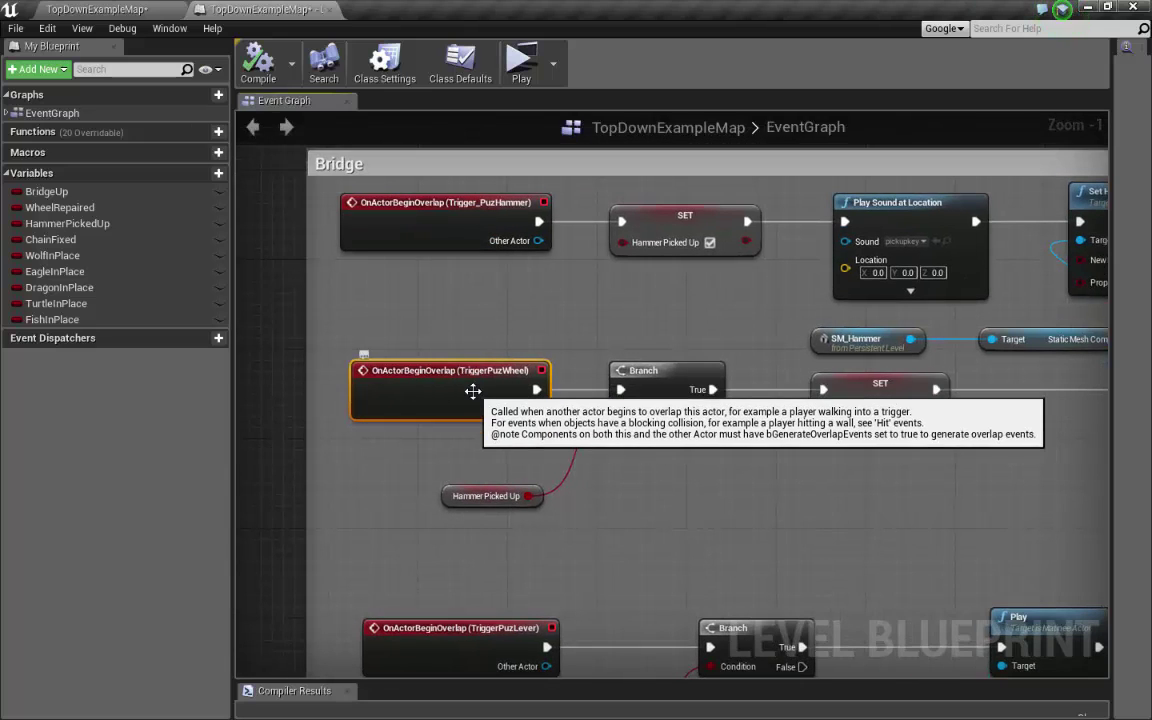
pyautogui.scroll(1, 663, 504)
pyautogui.moveTo(745, 507); pyautogui.dragTo(689, 463, button='right')
pyautogui.scroll(-1, 730, 464)
# Turn off context-sensitive filtering and add a Print String node below the Wheel Repaired setter
pyautogui.rightClick(600, 396)
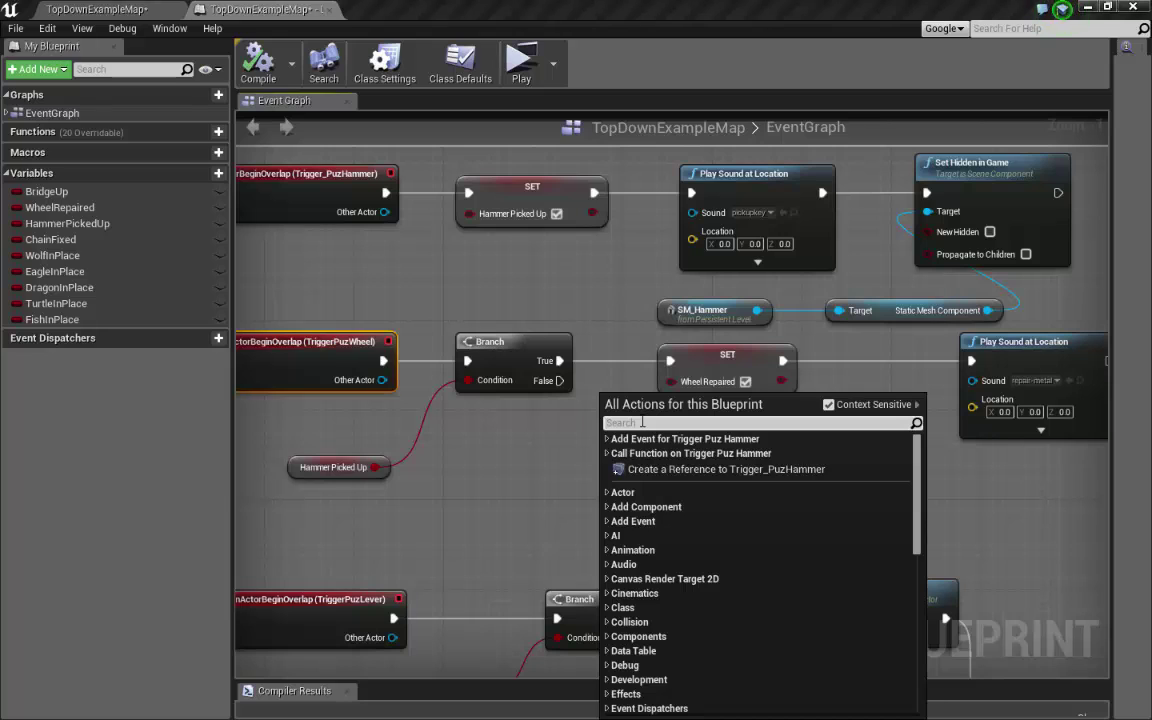
pyautogui.click(827, 405)
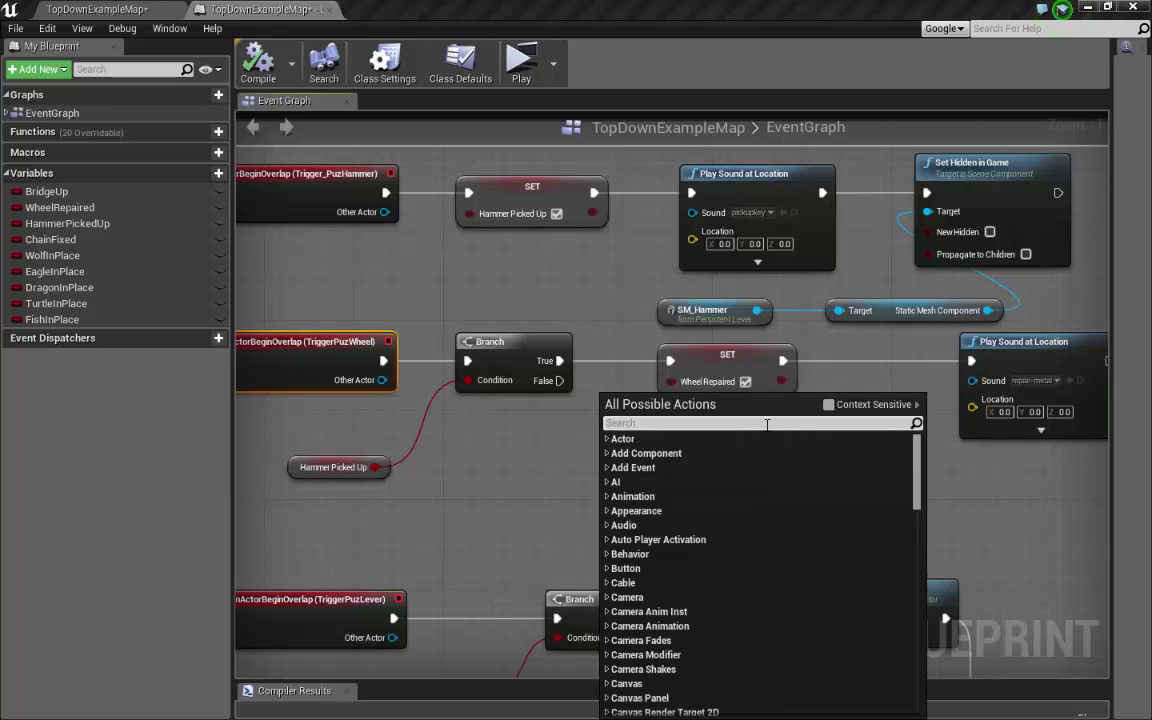
pyautogui.write('print')
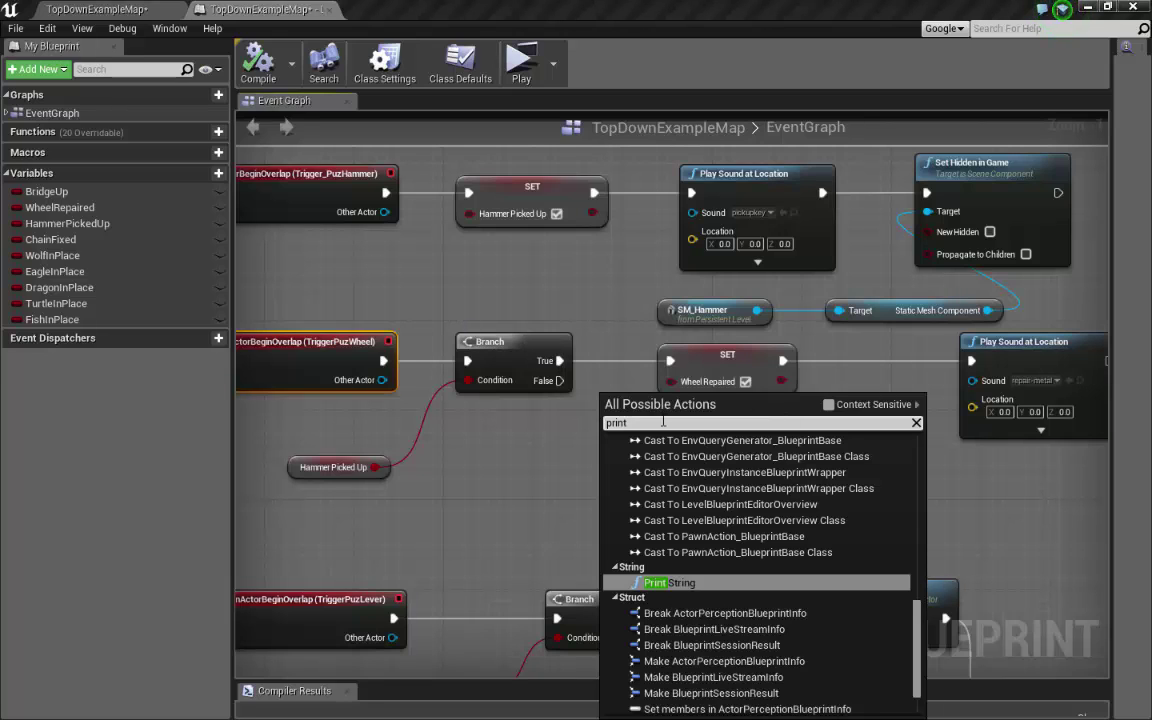
pyautogui.write(' string')
pyautogui.press('Return')
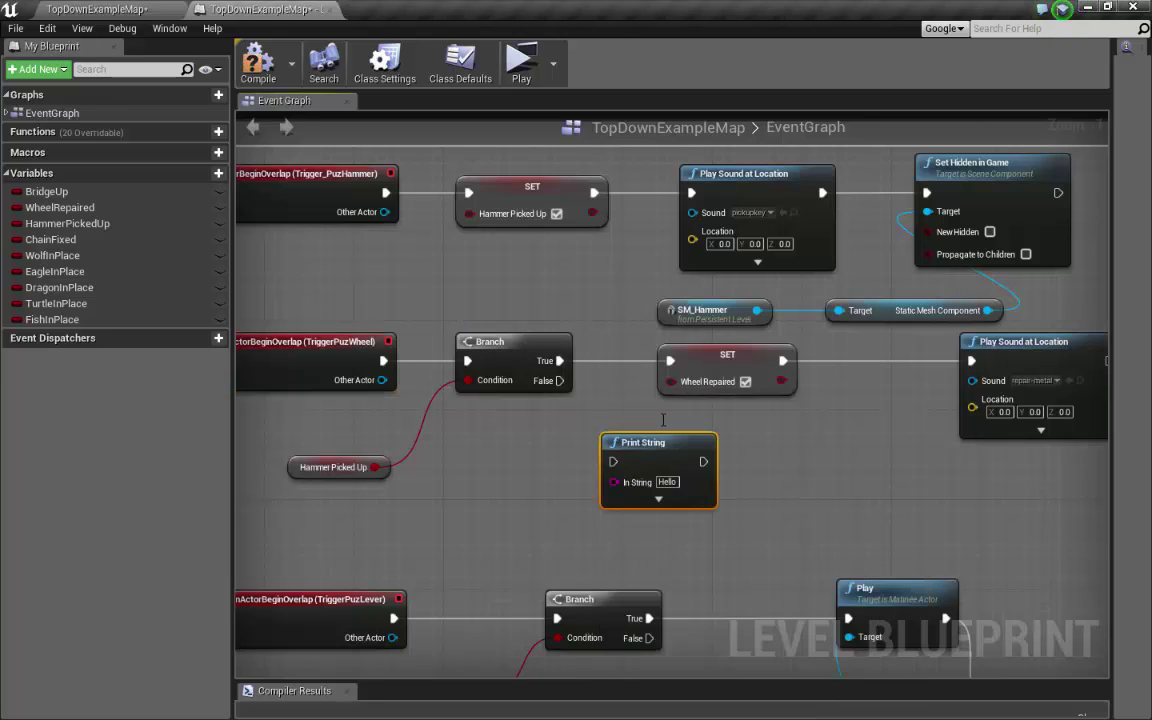
pyautogui.moveTo(679, 445)
pyautogui.mouseDown()
pyautogui.moveTo(653, 434)
pyautogui.moveTo(684, 439)
pyautogui.mouseUp()
pyautogui.moveTo(627, 360); pyautogui.dragTo(657, 322, button='right')
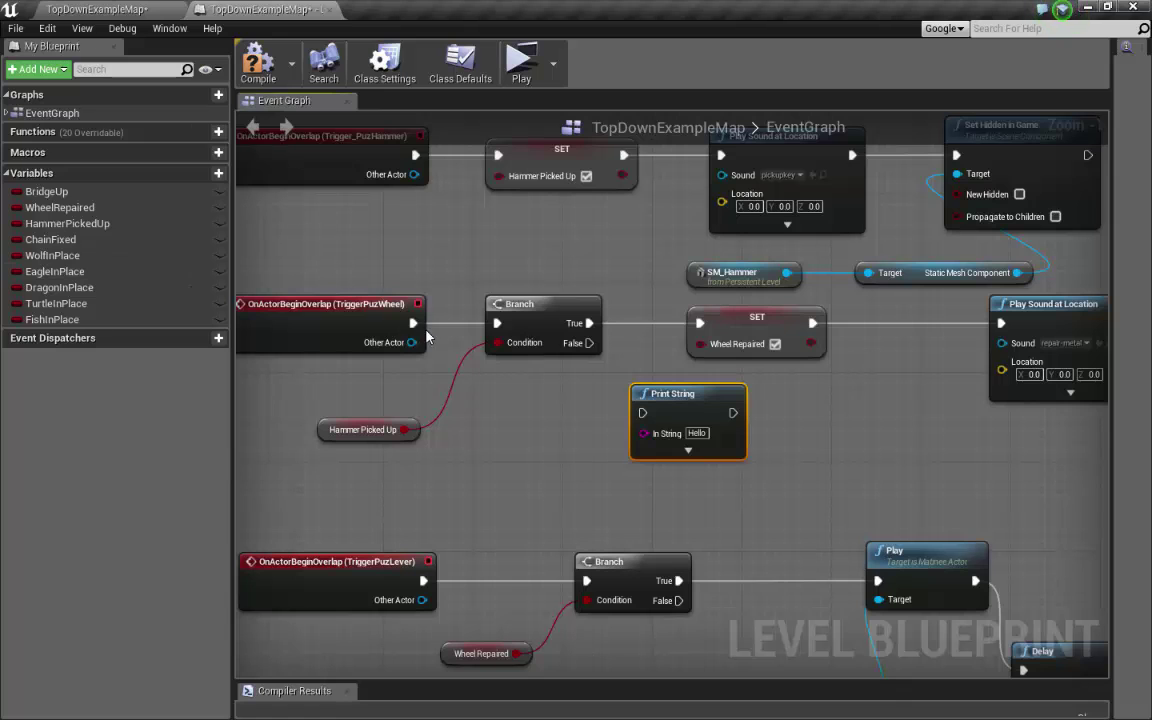
# Examine the wheel branch, the HammerPickedUp variable, and the hammer event's setter, pickup sound and Set Hidden in Game nodes
pyautogui.moveTo(420, 330)
pyautogui.mouseDown()
pyautogui.moveTo(630, 430)
pyautogui.moveTo(407, 335)
pyautogui.mouseUp()
pyautogui.click(530, 305)
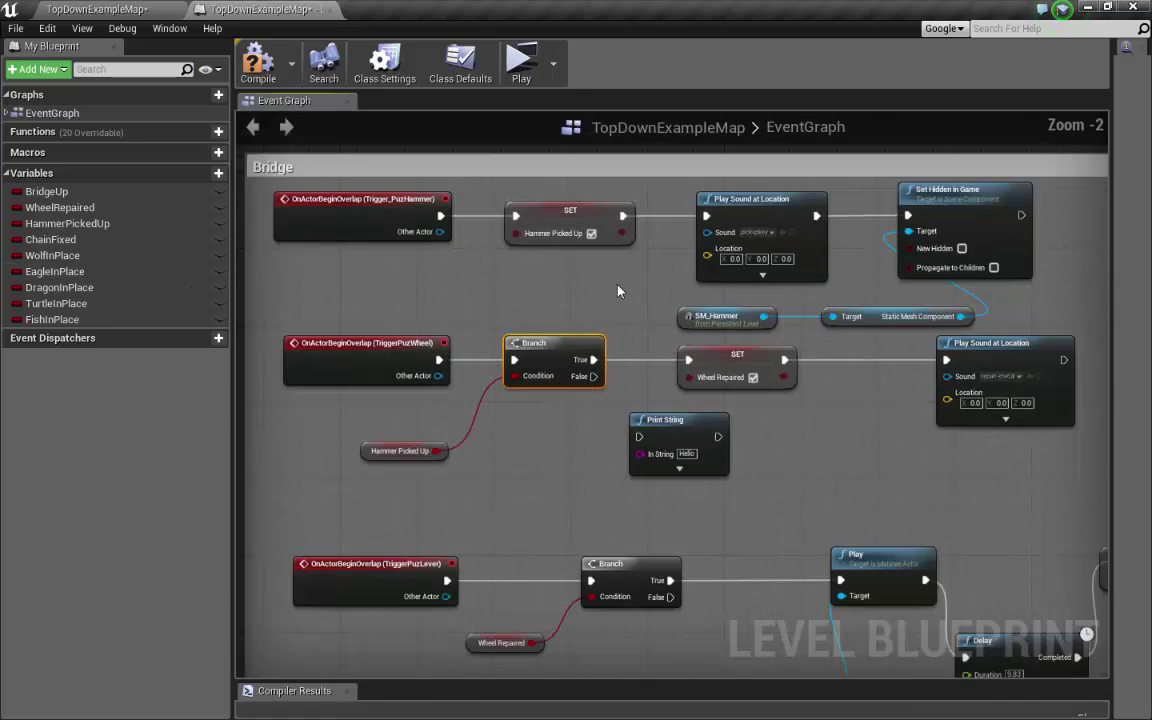
pyautogui.moveTo(634, 288); pyautogui.dragTo(570, 342, button='right')
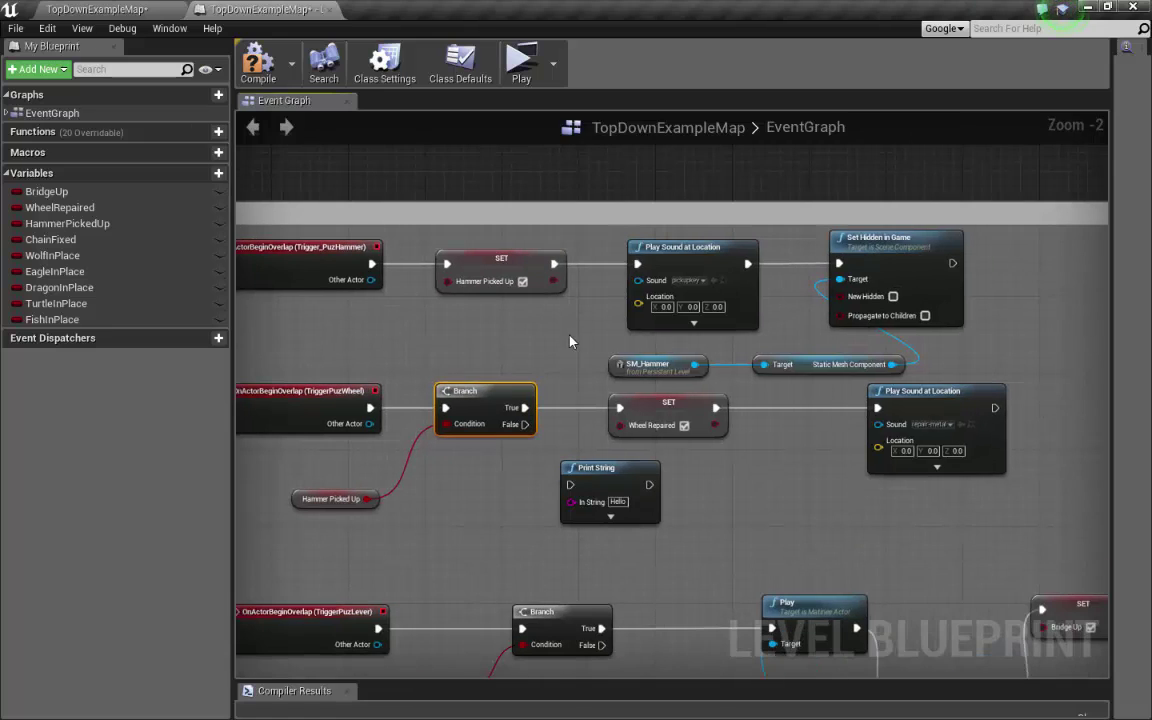
pyautogui.click(510, 262)
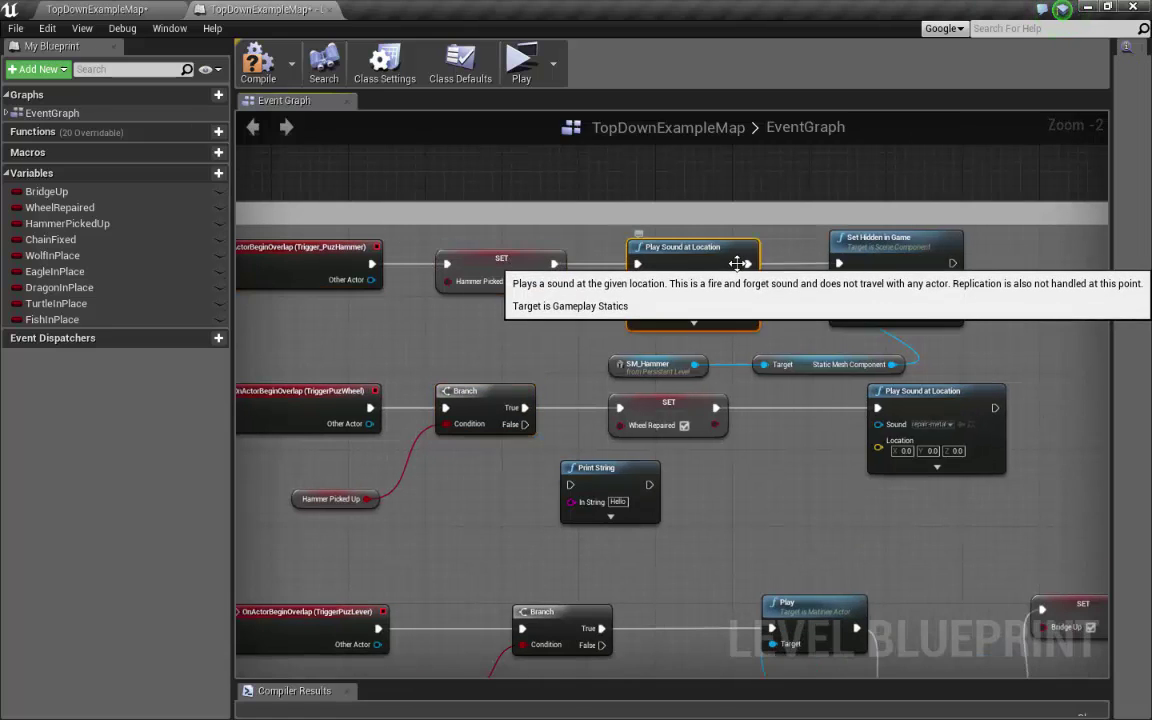
pyautogui.click(672, 262)
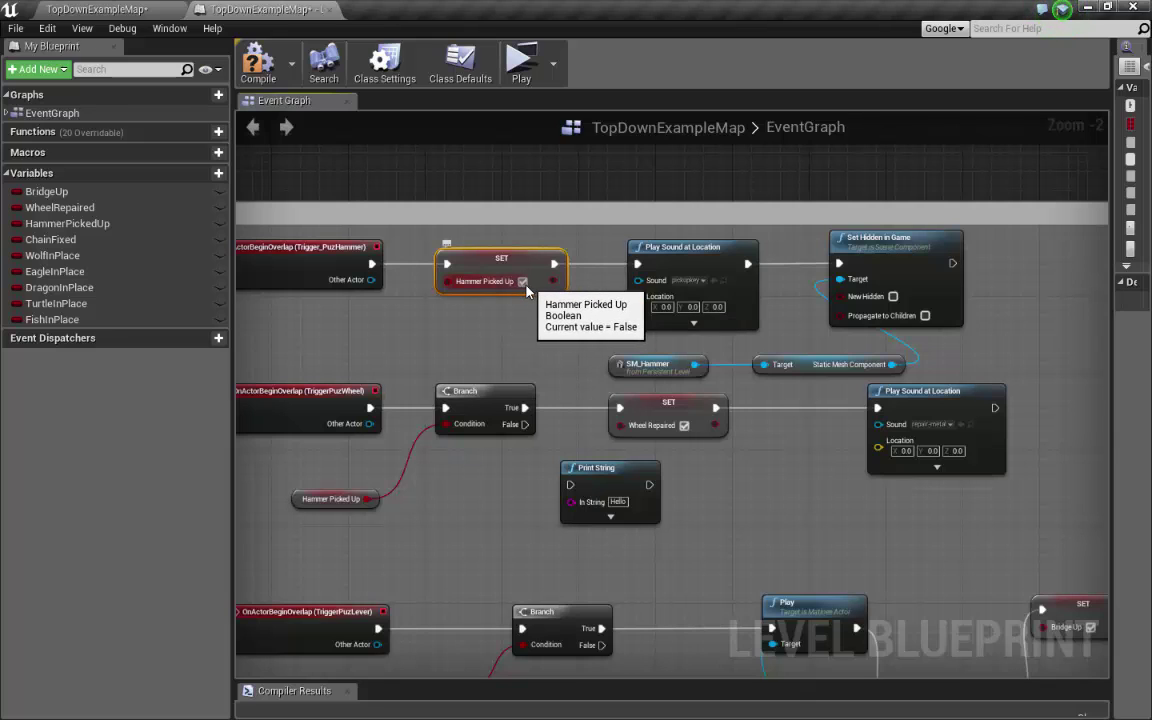
pyautogui.click(76, 227)
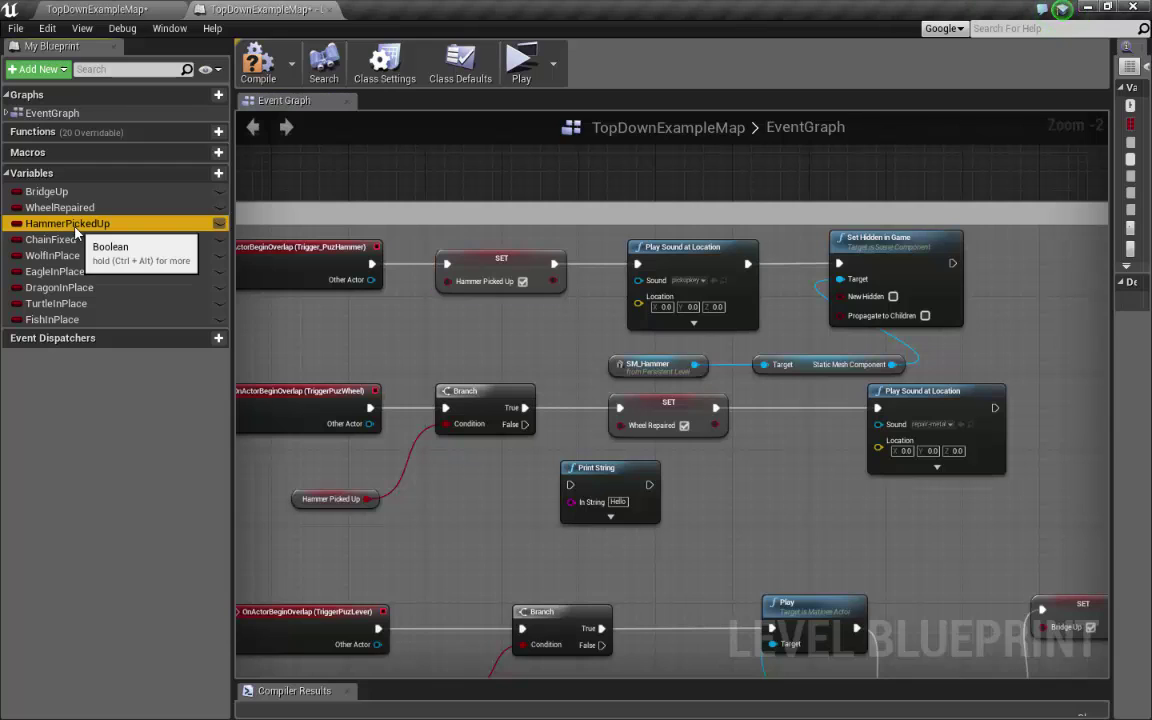
pyautogui.click(920, 264)
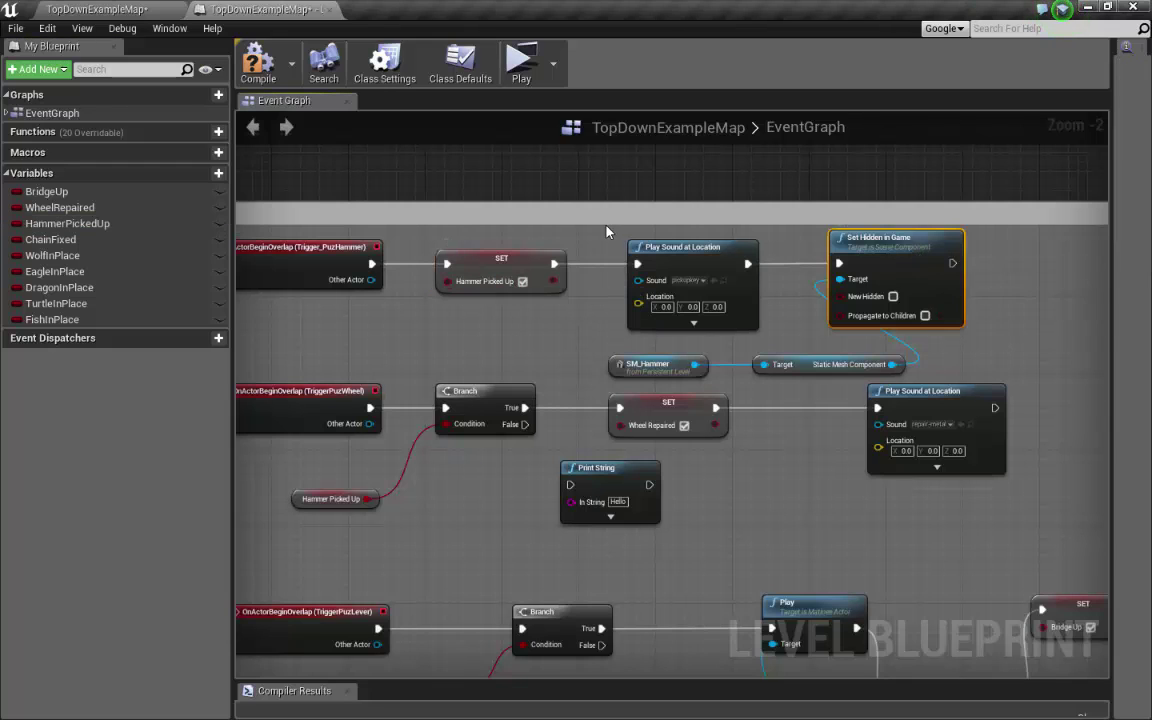
pyautogui.moveTo(575, 218); pyautogui.dragTo(666, 203, button='right')
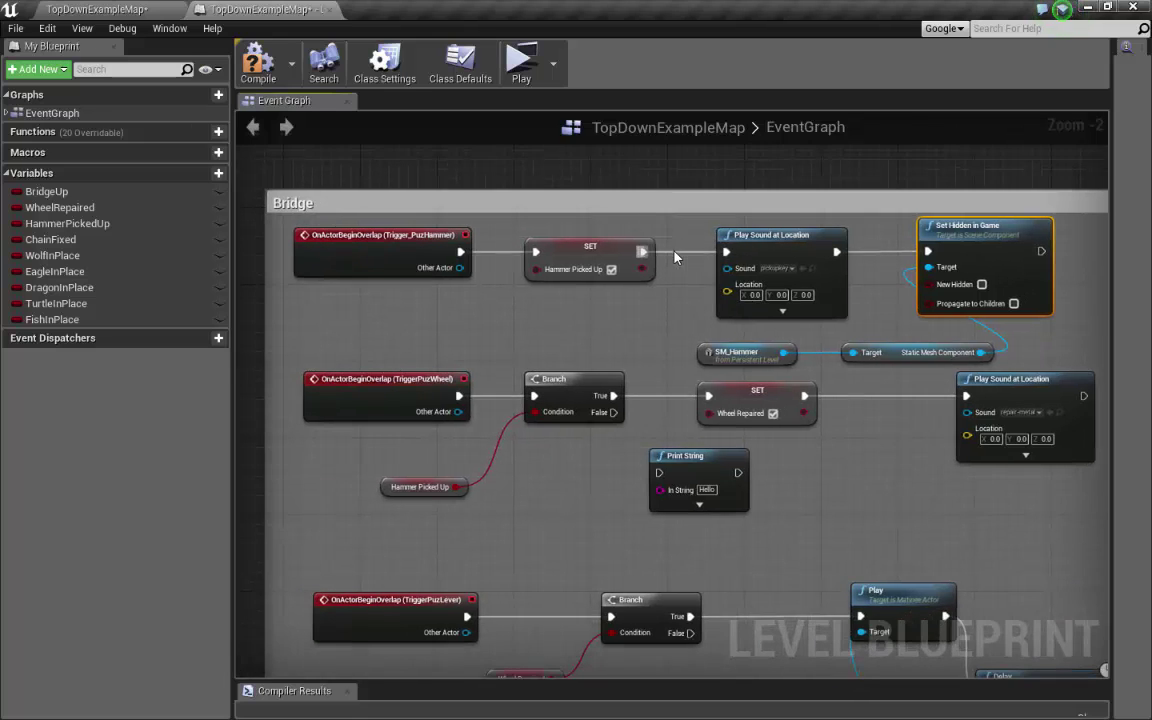
# Move the Print String node under the Wheel Repaired setter and wire the wheel Branch's False output into it
pyautogui.scroll(1, 666, 203)
pyautogui.moveTo(755, 490); pyautogui.dragTo(732, 477)
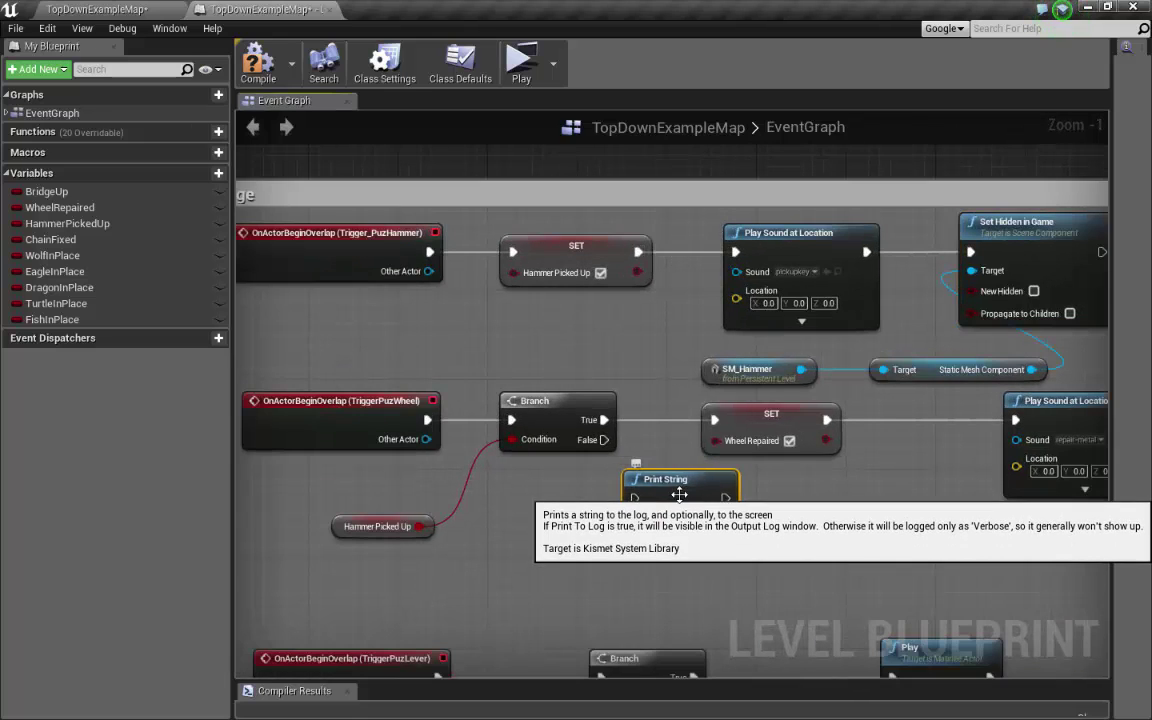
pyautogui.moveTo(603, 440); pyautogui.dragTo(747, 513)
pyautogui.moveTo(876, 500); pyautogui.dragTo(805, 501, button='right')
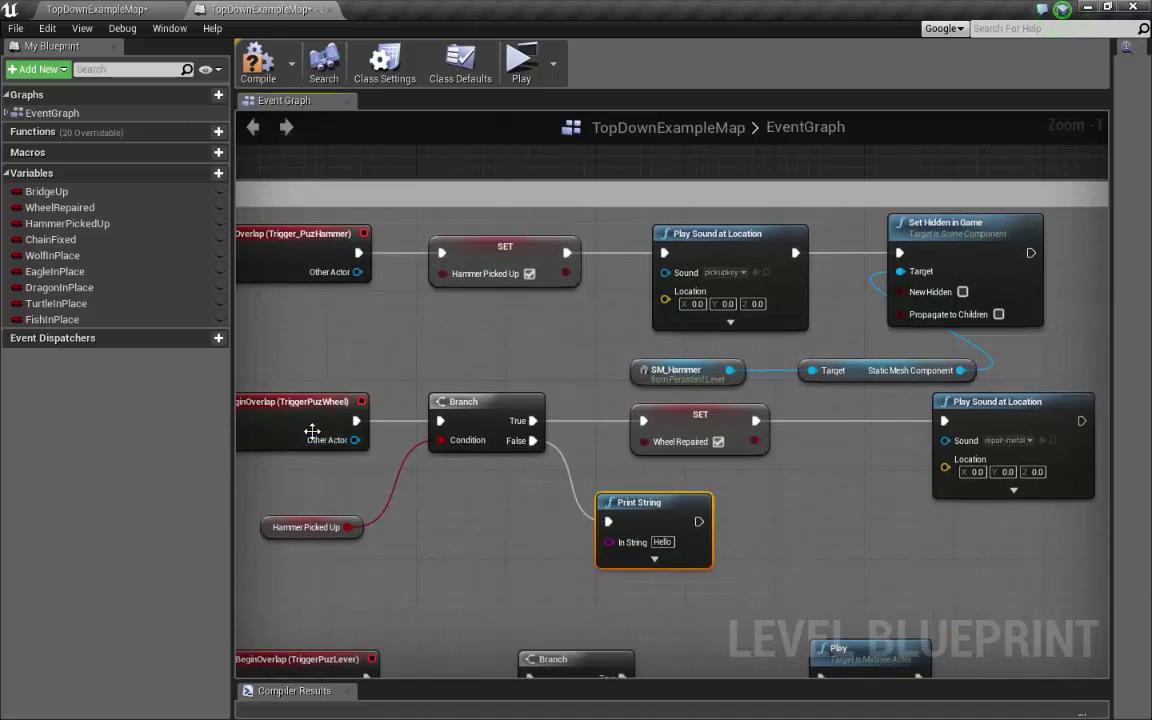
pyautogui.click(1006, 412)
# Set the Print String's In String to "you neeed to find the hammer first" and nudge the node into place
pyautogui.moveTo(700, 529); pyautogui.dragTo(738, 460, button='right')
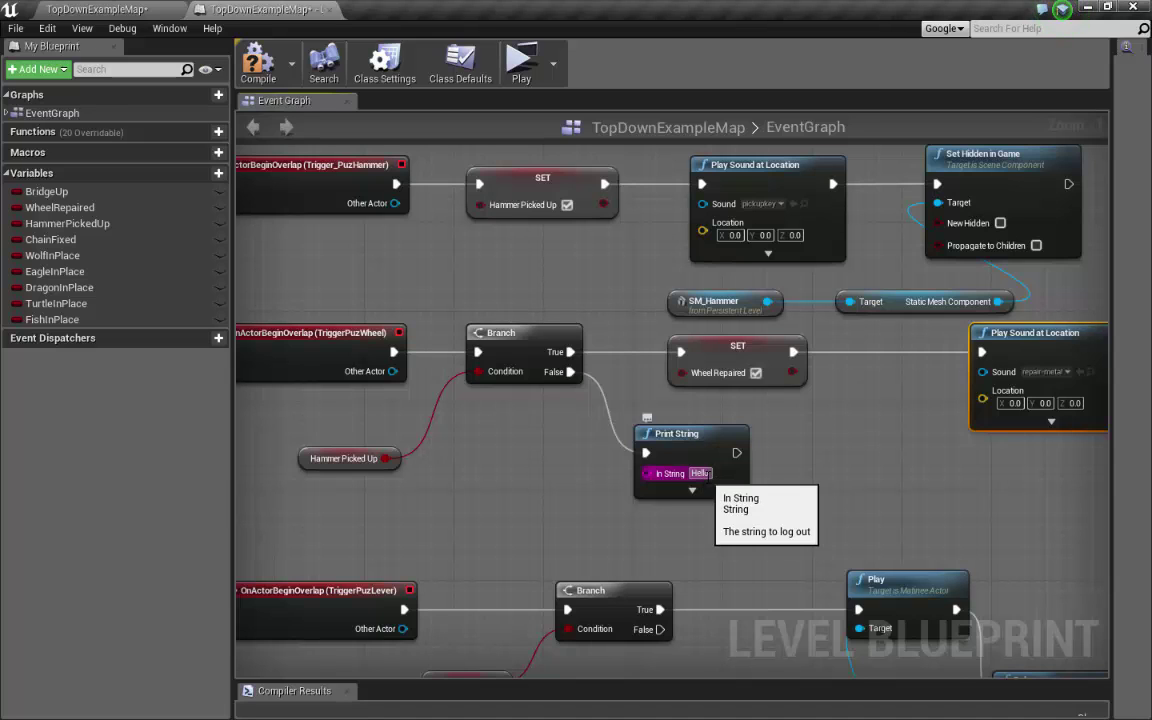
pyautogui.click(711, 480)
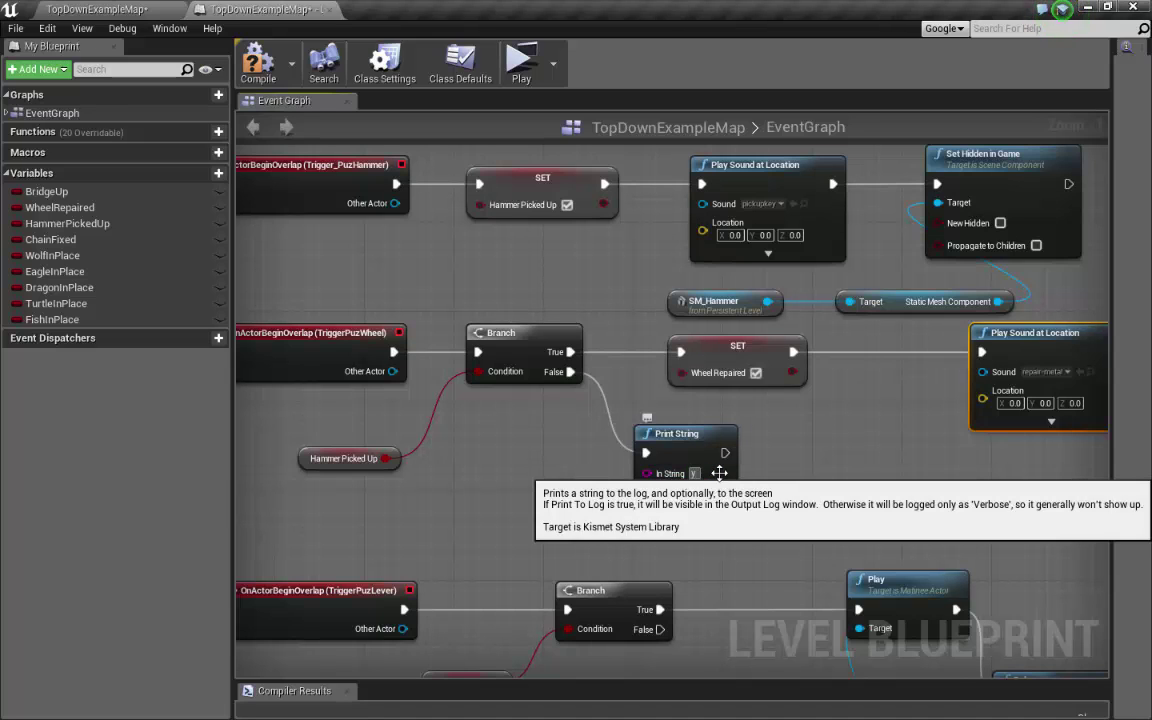
pyautogui.write('you need to')
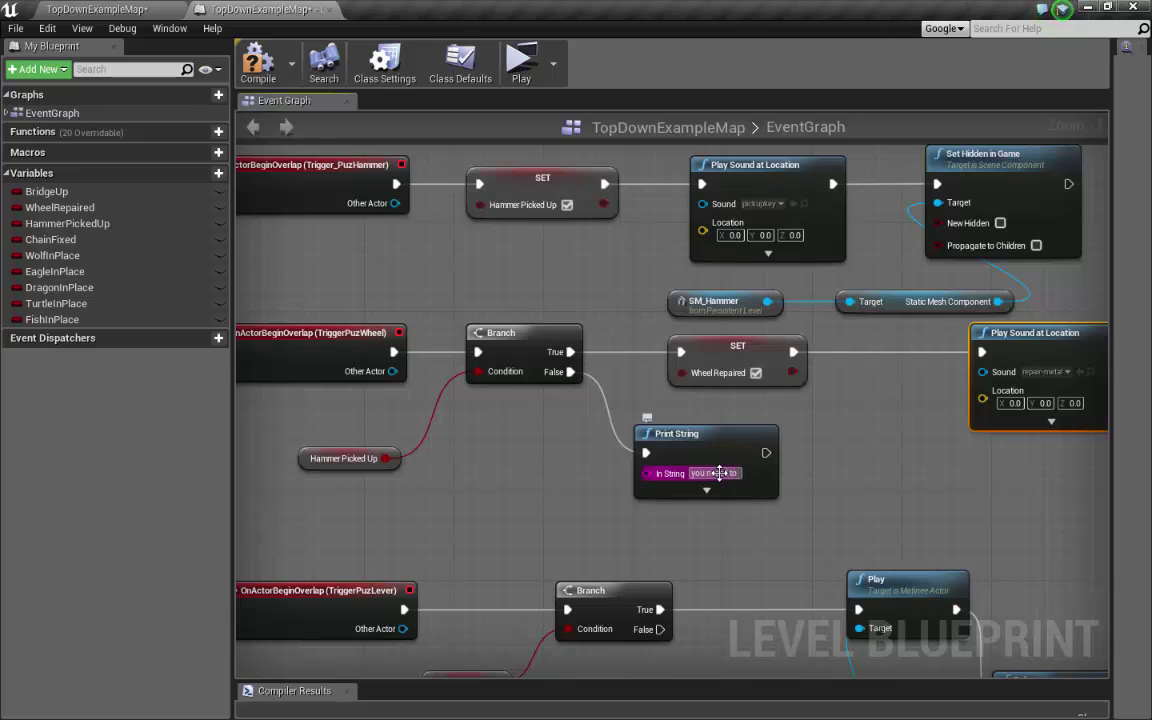
pyautogui.write(' find the hammer first')
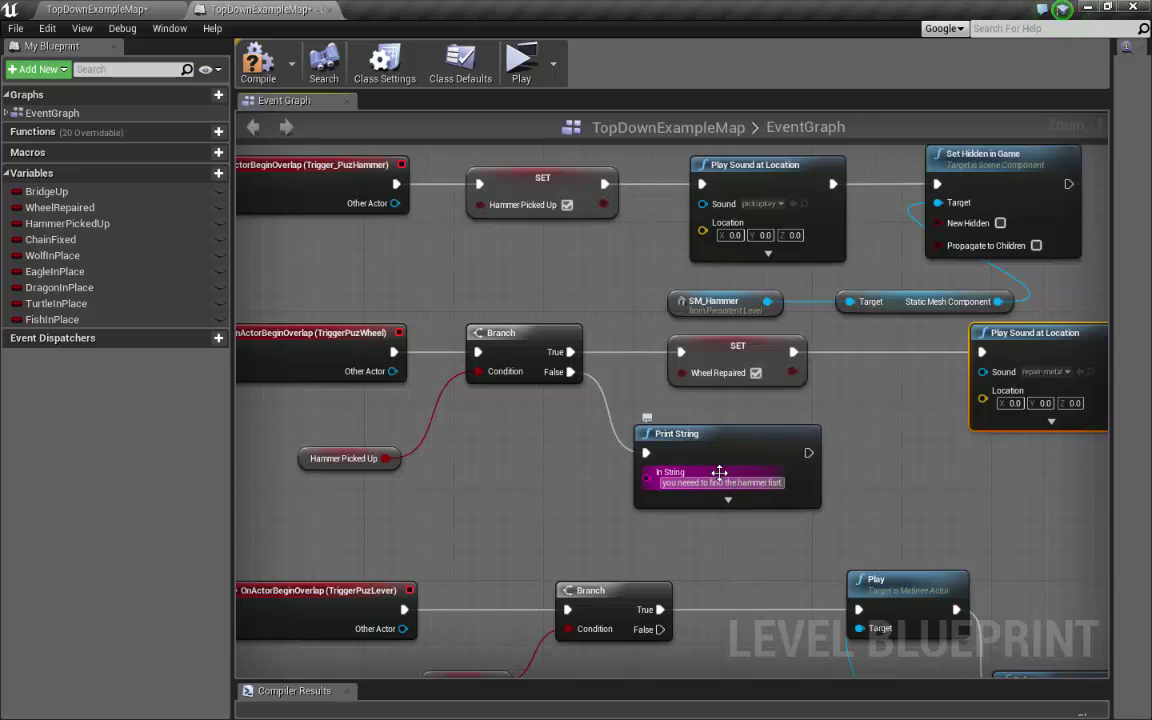
pyautogui.click(780, 482)
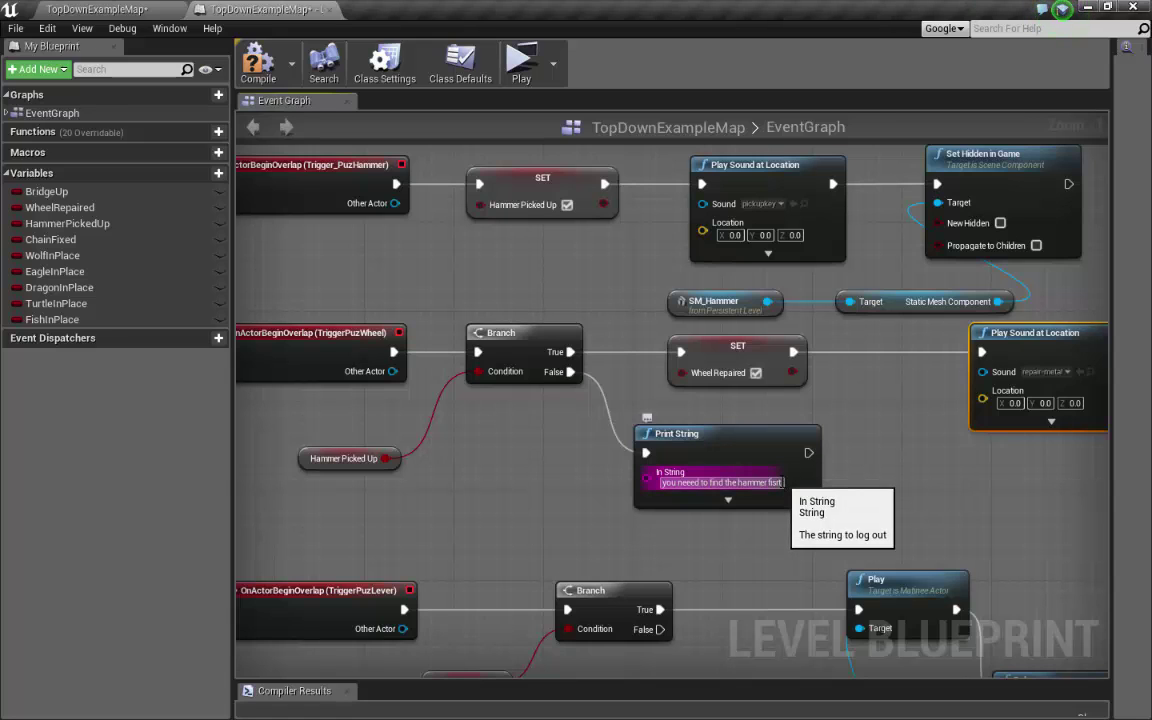
pyautogui.press('BackSpace')
pyautogui.press('BackSpace')
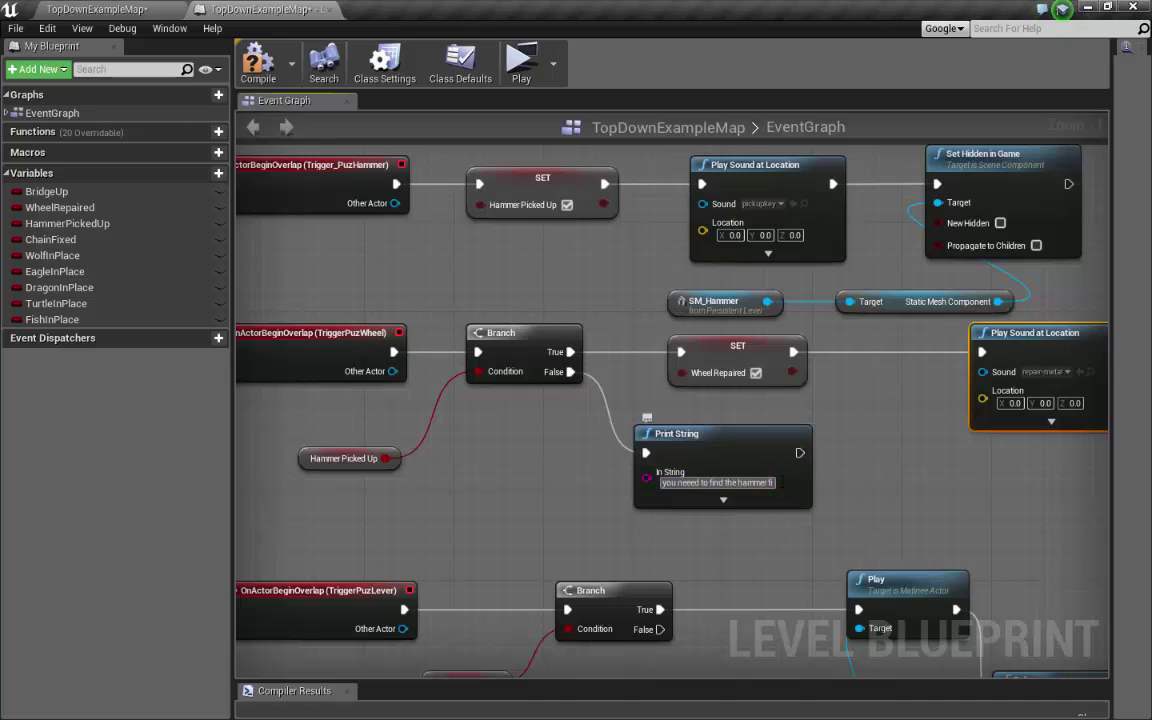
pyautogui.scroll(1, 758, 509)
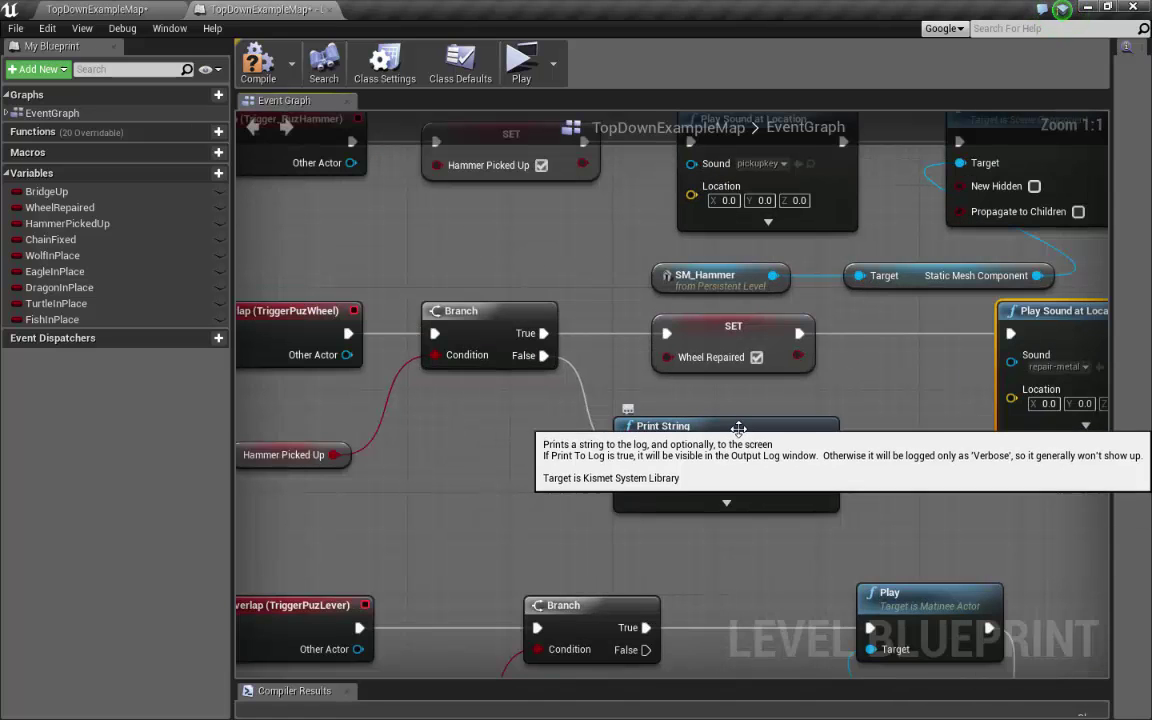
pyautogui.moveTo(738, 425); pyautogui.dragTo(758, 425)
pyautogui.scroll(-2, 853, 398)
pyautogui.scroll(-1, 855, 397)
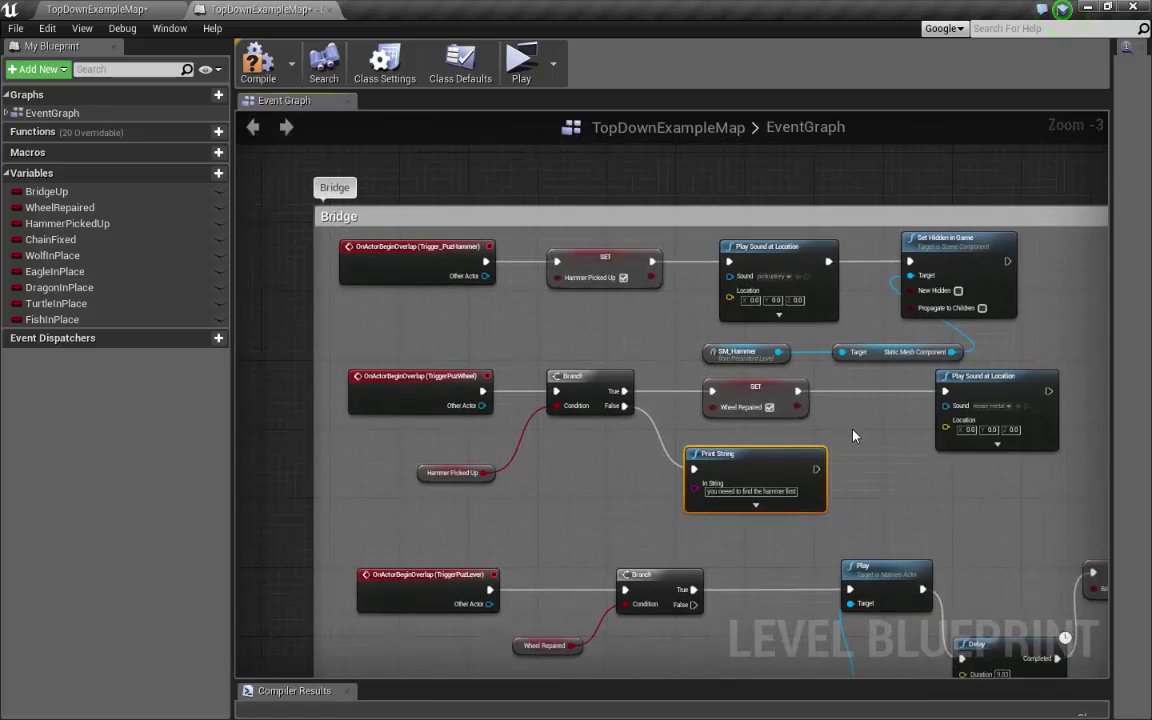
# Compile the level blueprint, walk the character around in a standalone preview of the map, and end the session
pyautogui.click(268, 68)
pyautogui.click(113, 13)
pyautogui.click(701, 58)
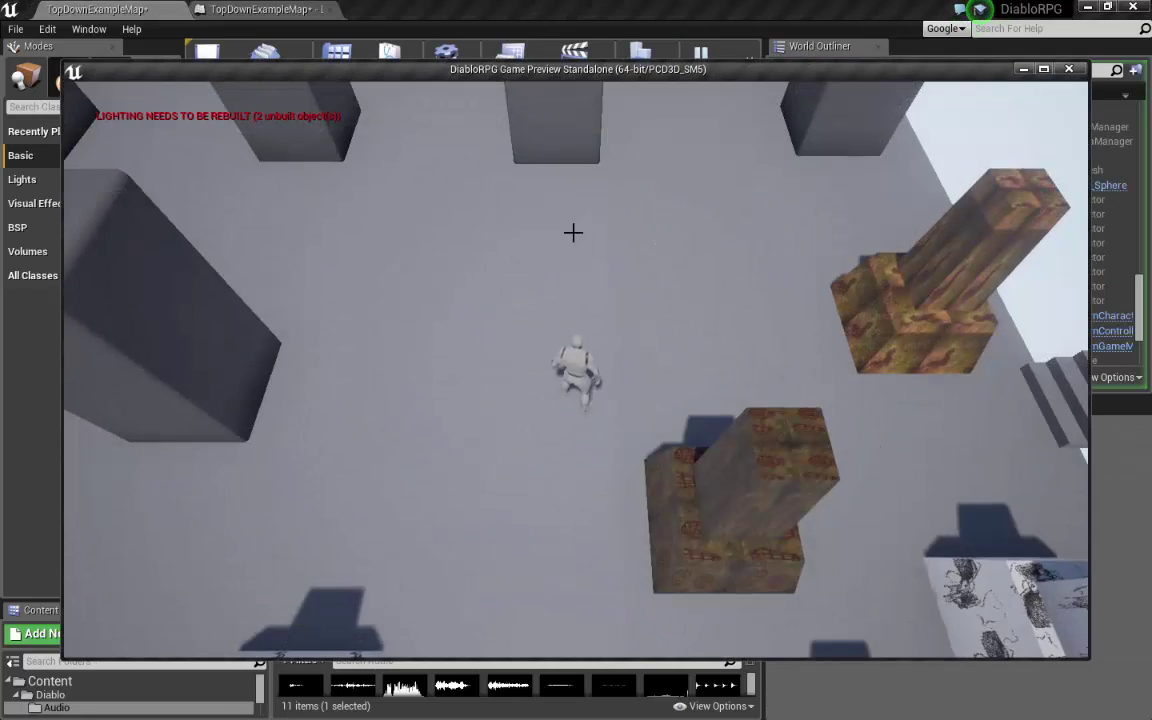
pyautogui.moveTo(561, 232); pyautogui.dragTo(482, 223)
pyautogui.press('Escape')
# Turn off the Hammer Picked Up value in the hammer event's setter node in the level blueprint
pyautogui.moveTo(709, 325); pyautogui.dragTo(707, 319, button='right')
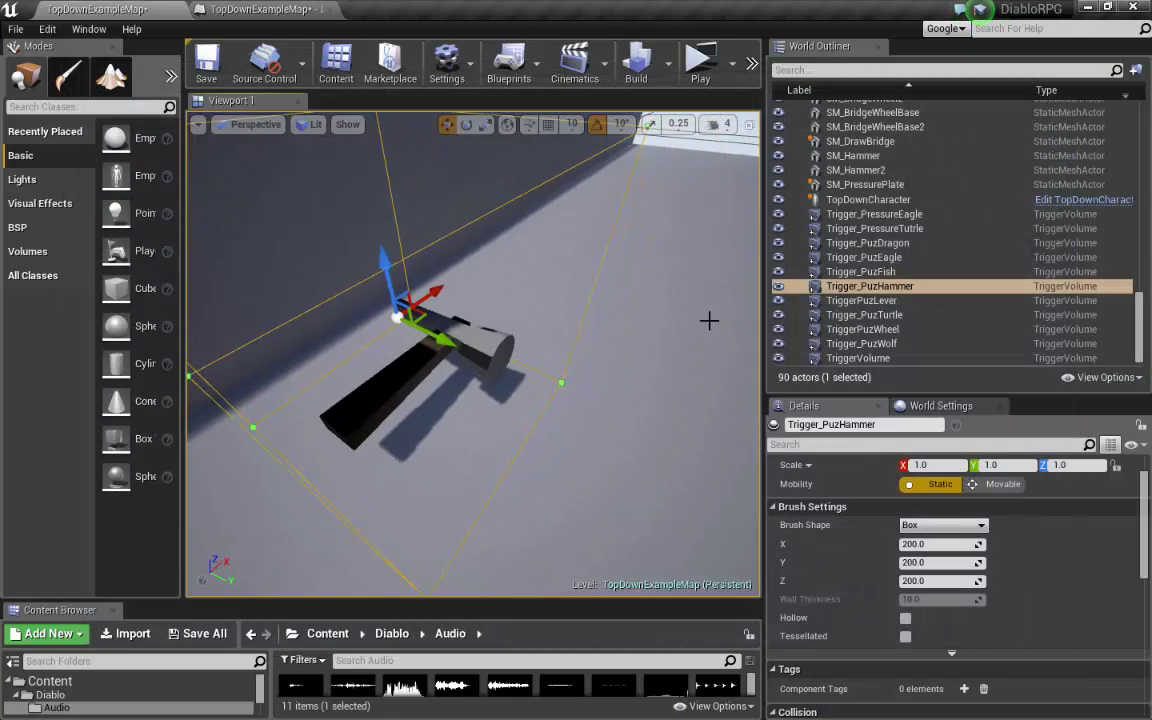
pyautogui.scroll(-3, 673, 301)
pyautogui.click(286, 9)
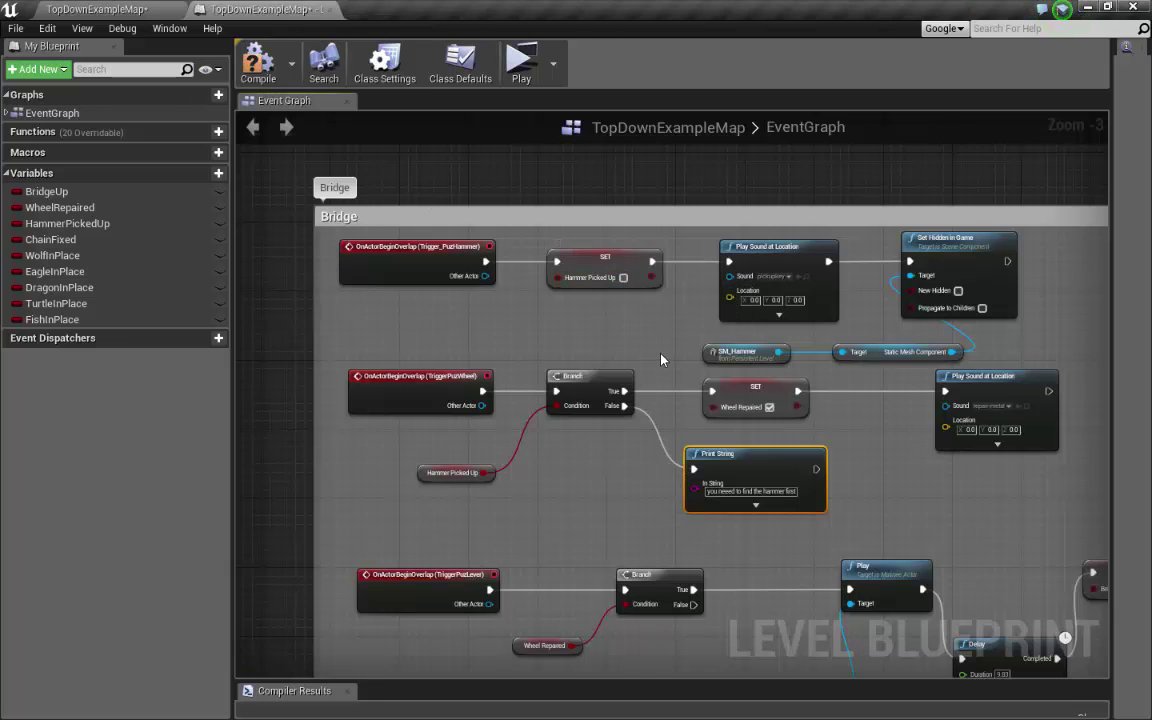
# Play the map in a standalone preview and walk the character to the bridge wheel to test the Print String message
pyautogui.click(113, 10)
pyautogui.click(700, 62)
pyautogui.press('w')
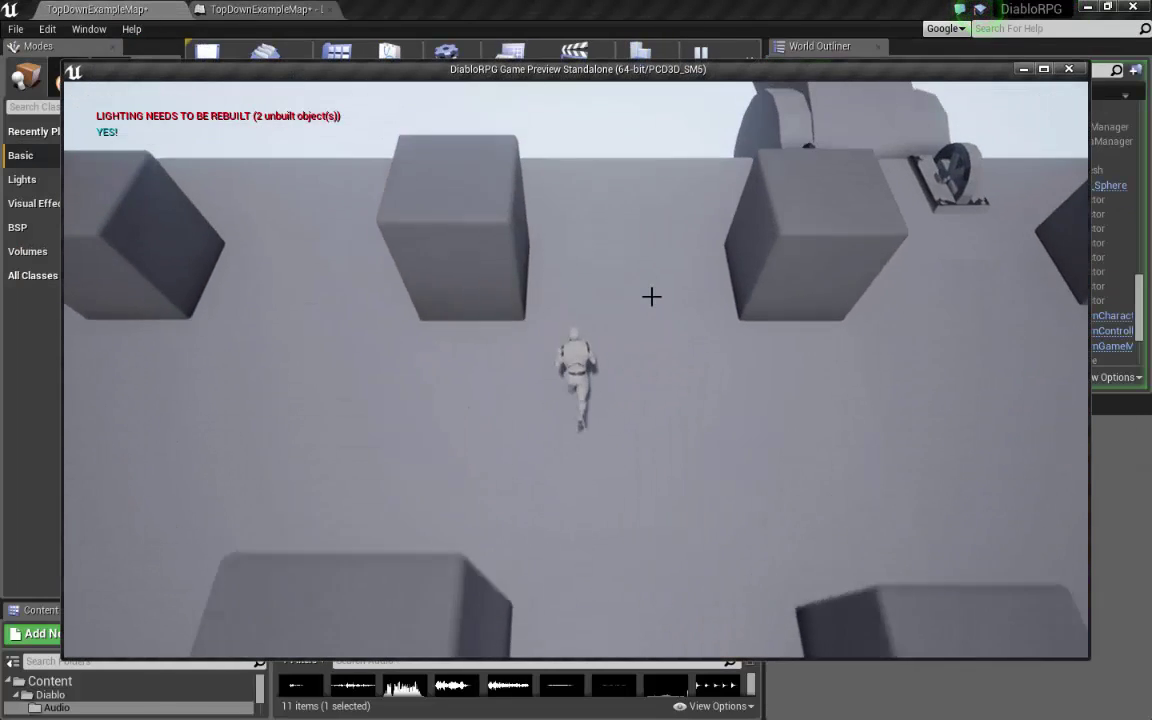
pyautogui.press('d')
pyautogui.moveTo(651, 296); pyautogui.dragTo(651, 296)
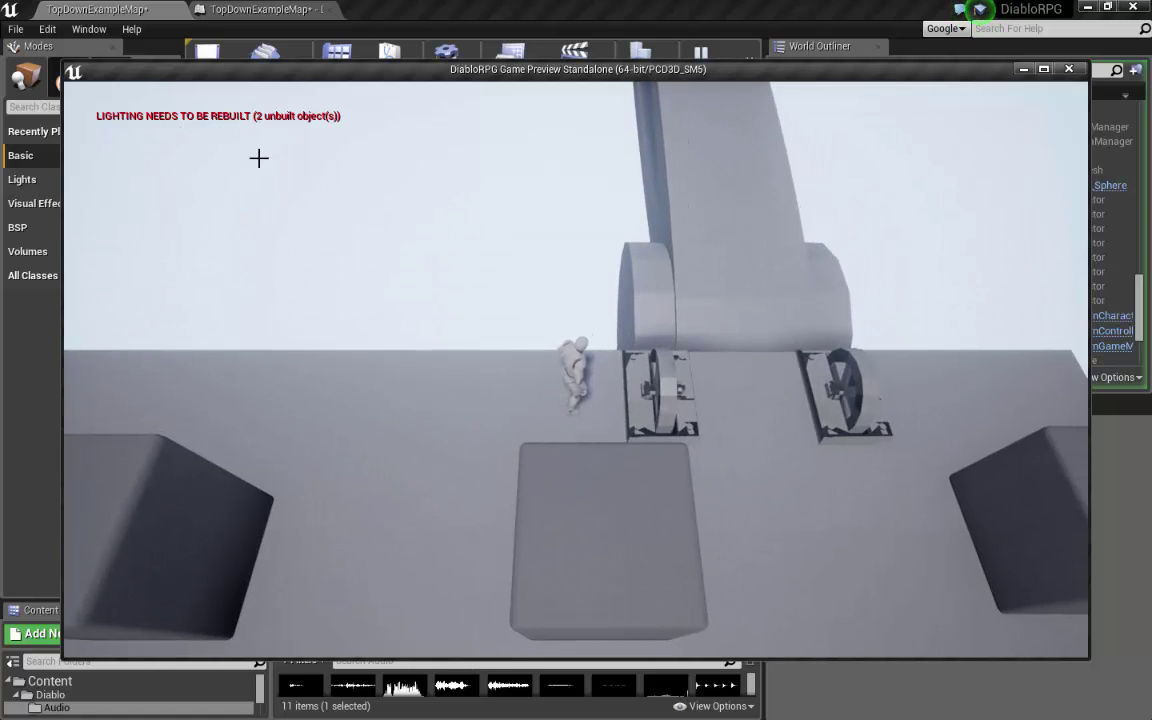
pyautogui.press('s')
pyautogui.press('a')
pyautogui.press('w')
pyautogui.press('d')
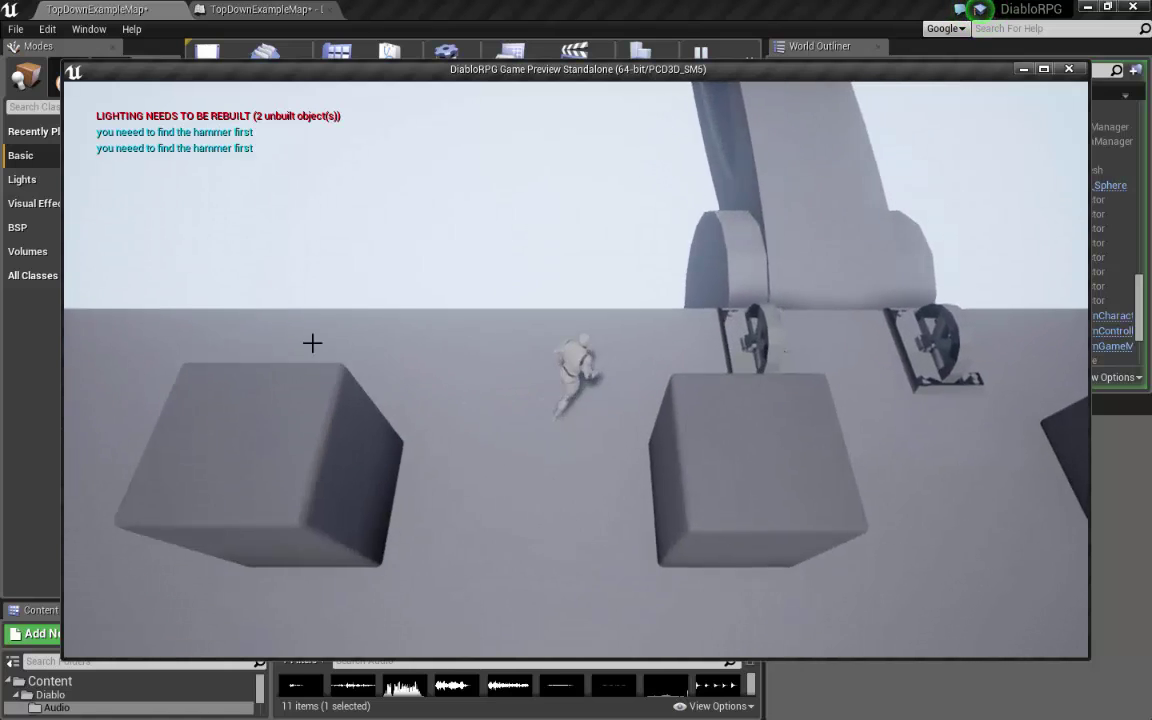
pyautogui.moveTo(312, 343); pyautogui.dragTo(312, 340)
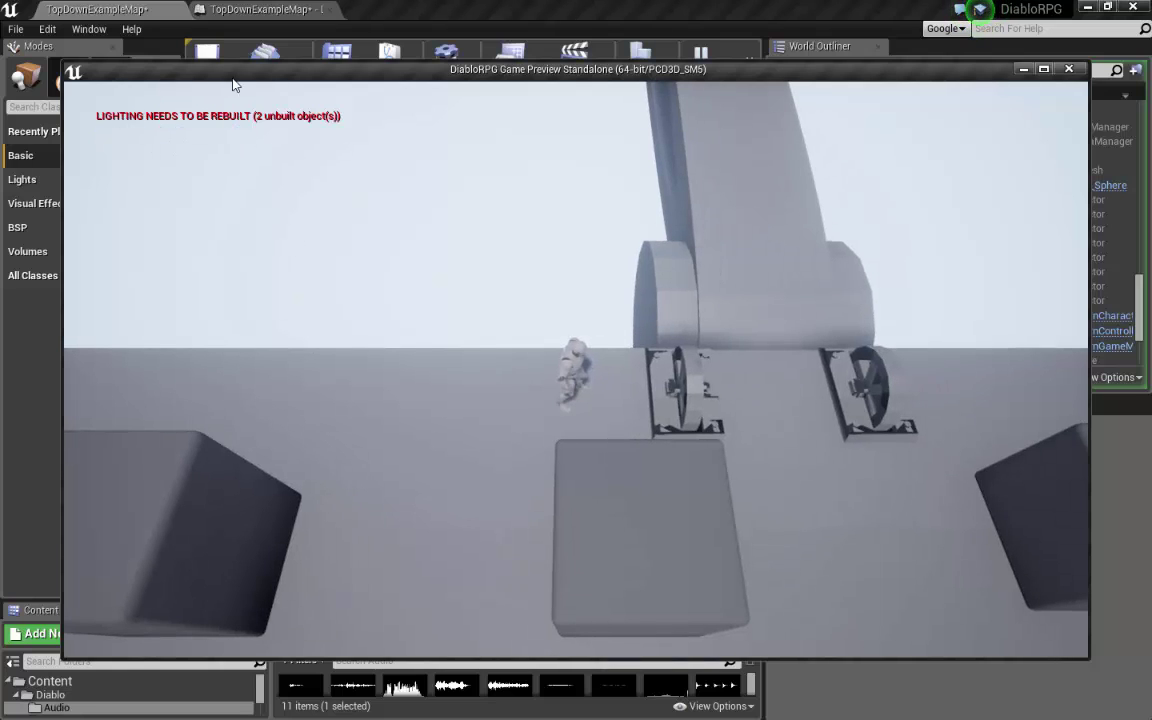
# Stop the simulation and turn Hammer Picked Up back on in the hammer event's setter node
pyautogui.click(238, 14)
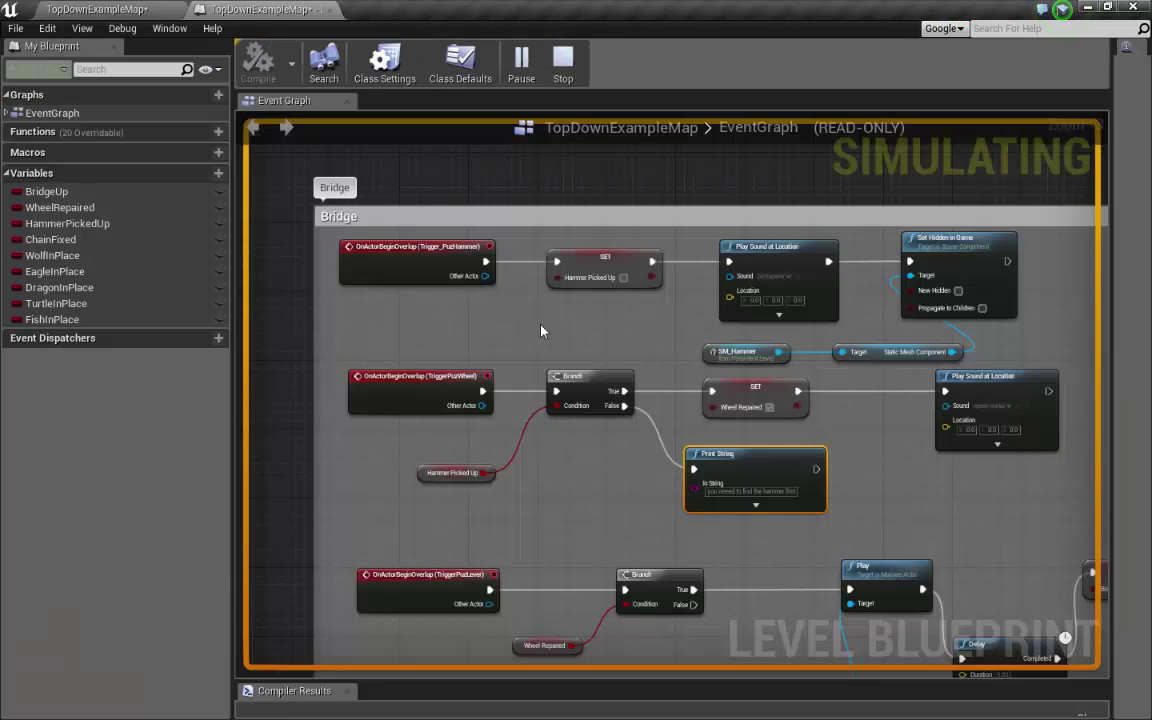
pyautogui.click(95, 223)
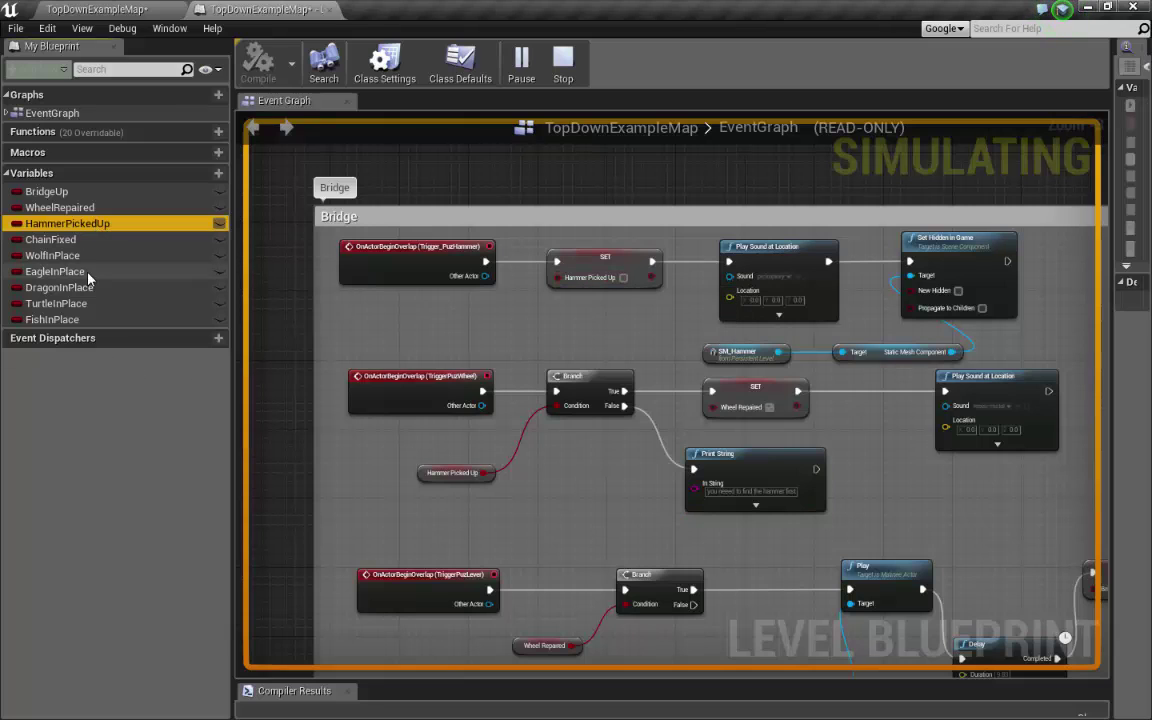
pyautogui.click(622, 277)
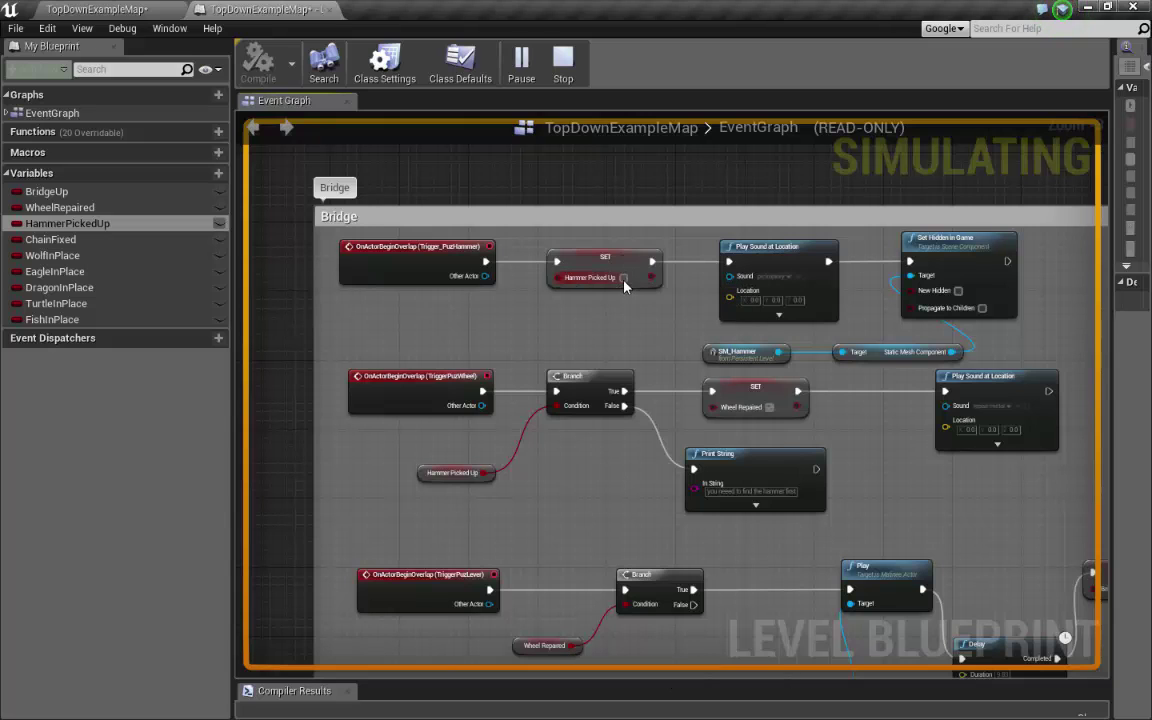
pyautogui.scroll(1, 629, 298)
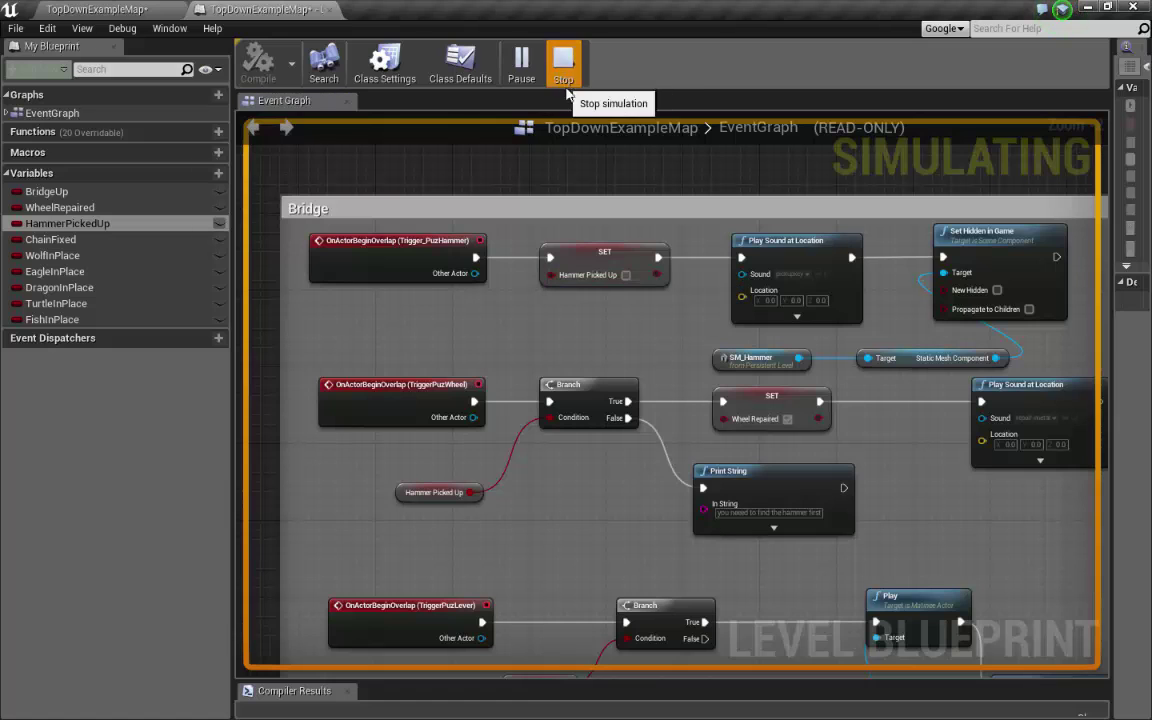
pyautogui.click(626, 274)
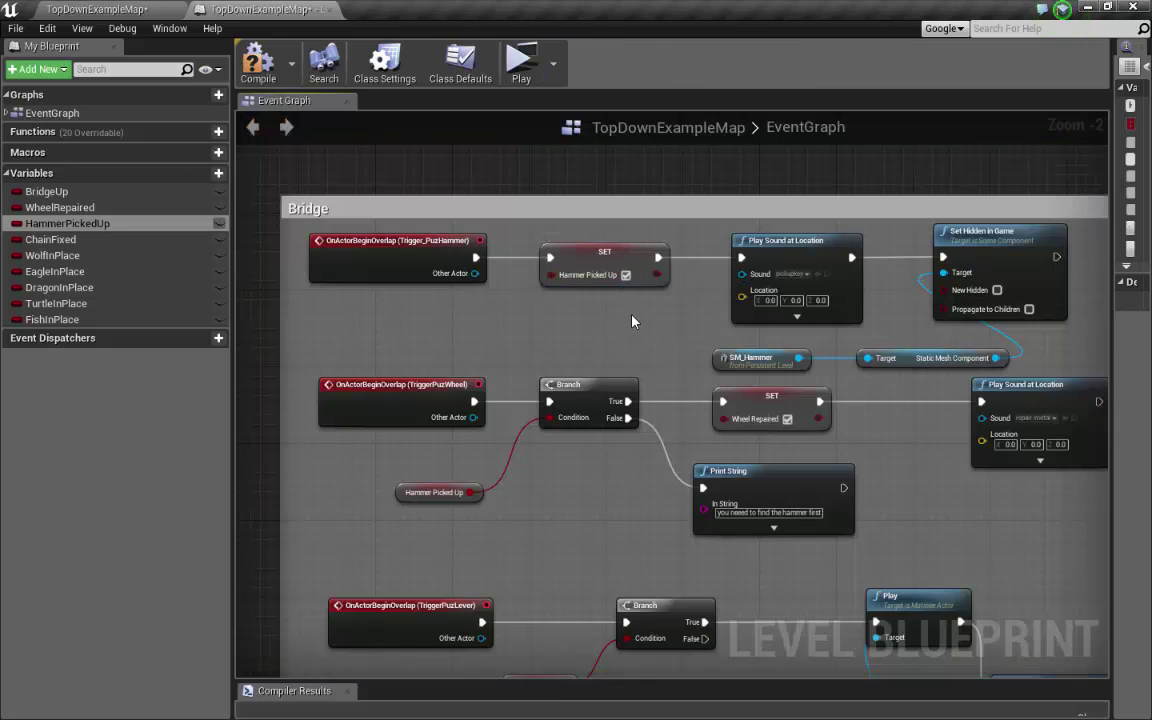
# Locate the SM_Hammer actor referenced for Set Hidden in Game in the level and focus the view on it
pyautogui.moveTo(706, 313); pyautogui.dragTo(587, 270, button='right')
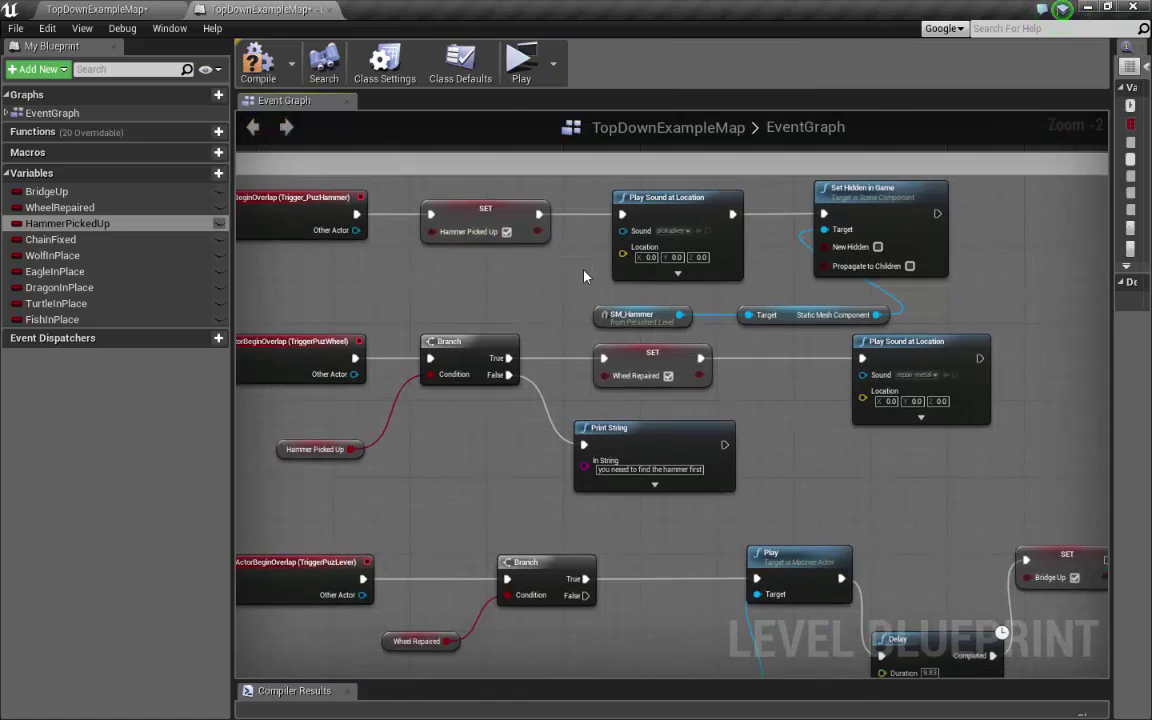
pyautogui.moveTo(517, 247); pyautogui.dragTo(414, 268, button='right')
pyautogui.click(790, 229)
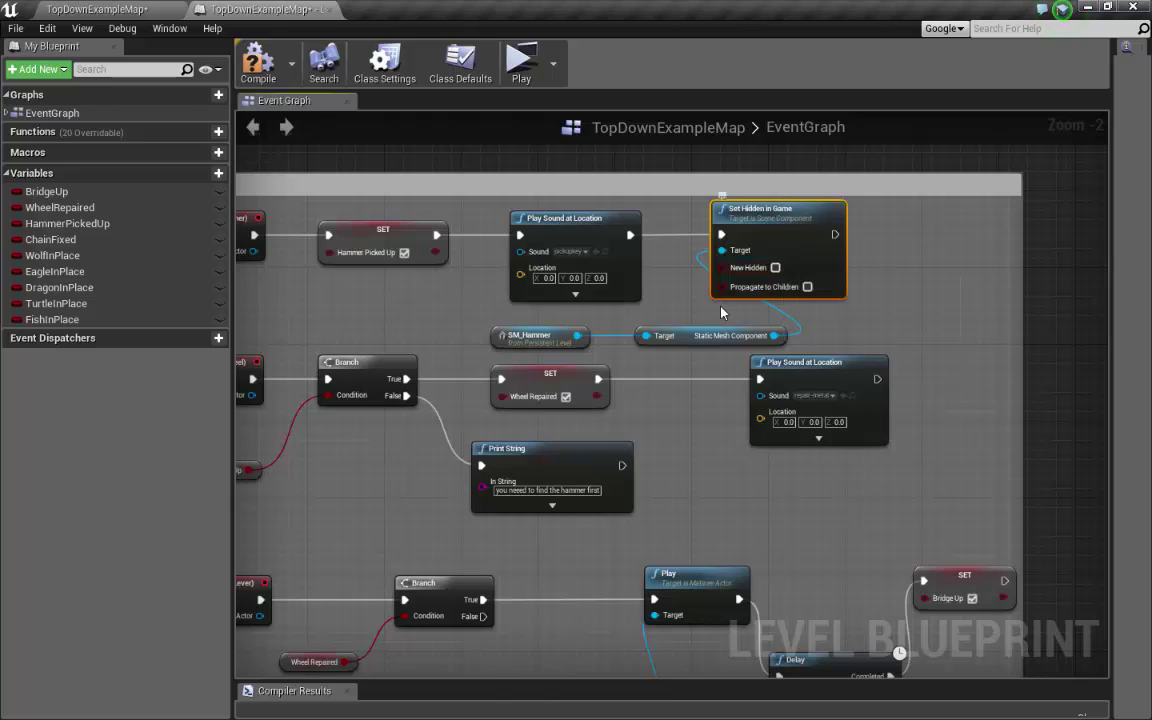
pyautogui.click(531, 337)
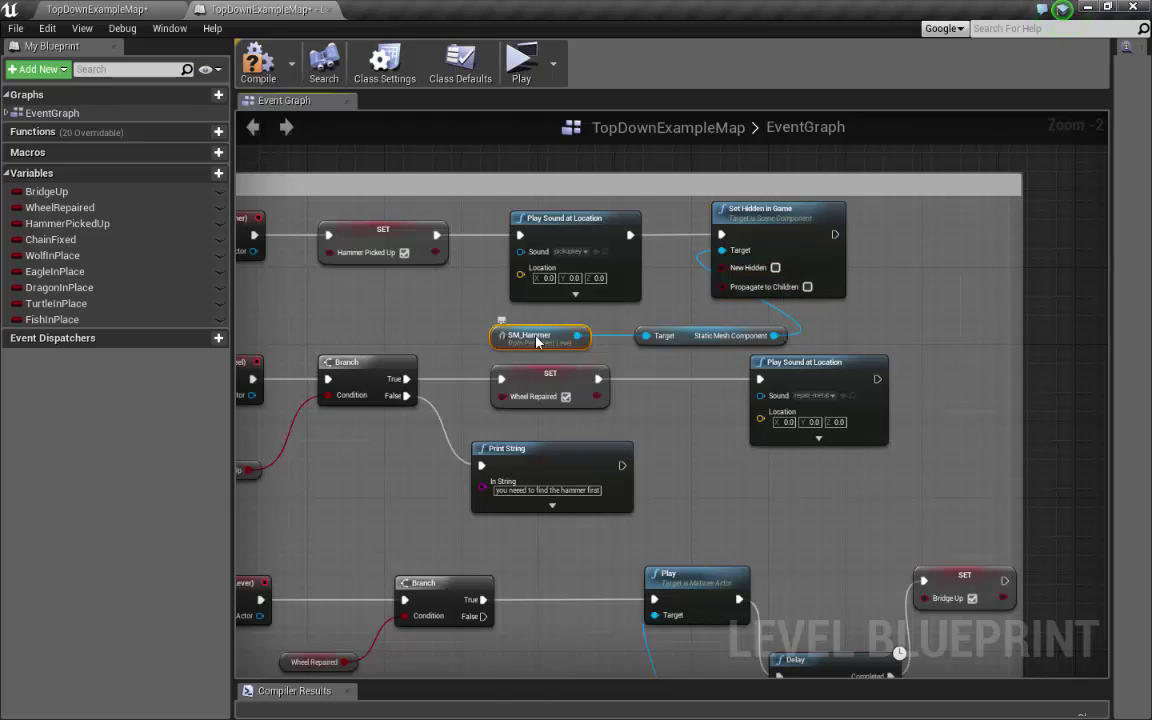
pyautogui.rightClick(535, 337)
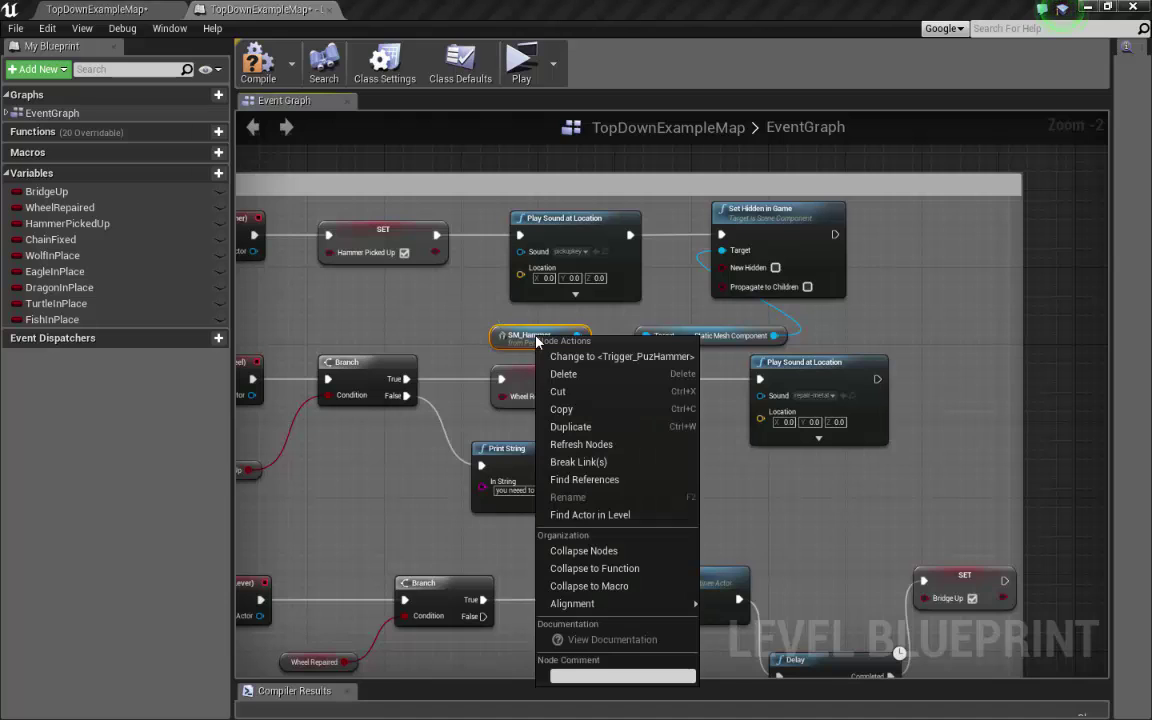
pyautogui.click(612, 518)
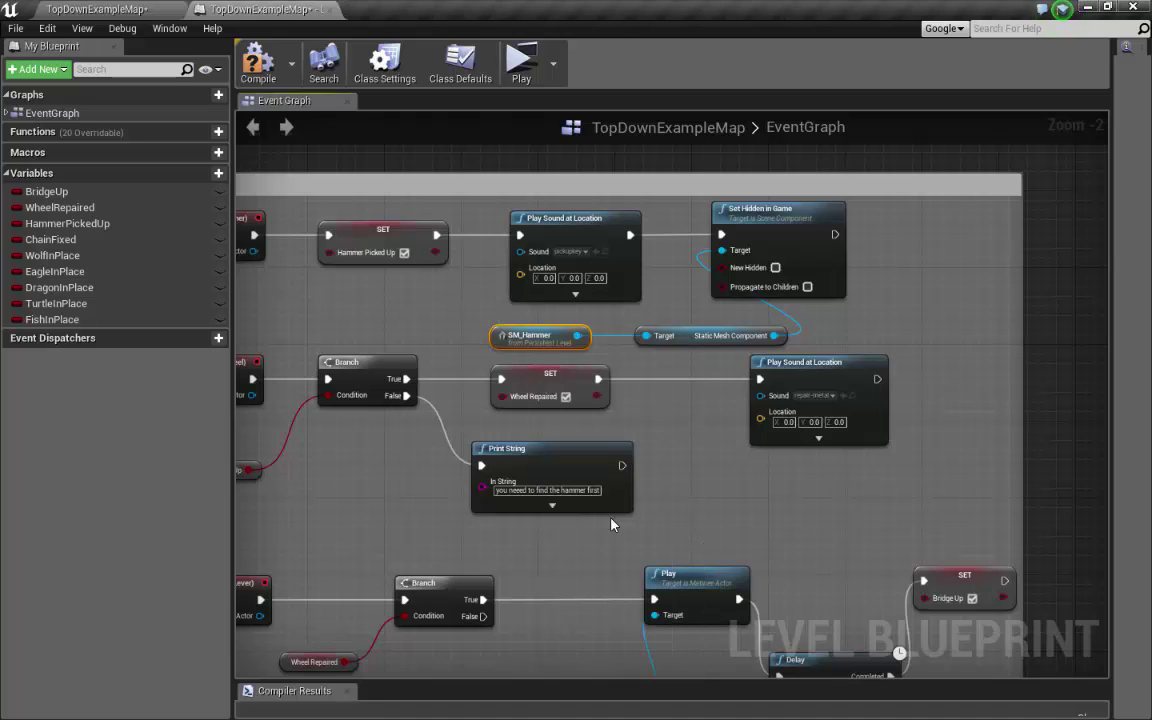
pyautogui.click(107, 8)
pyautogui.scroll(-6, 528, 383)
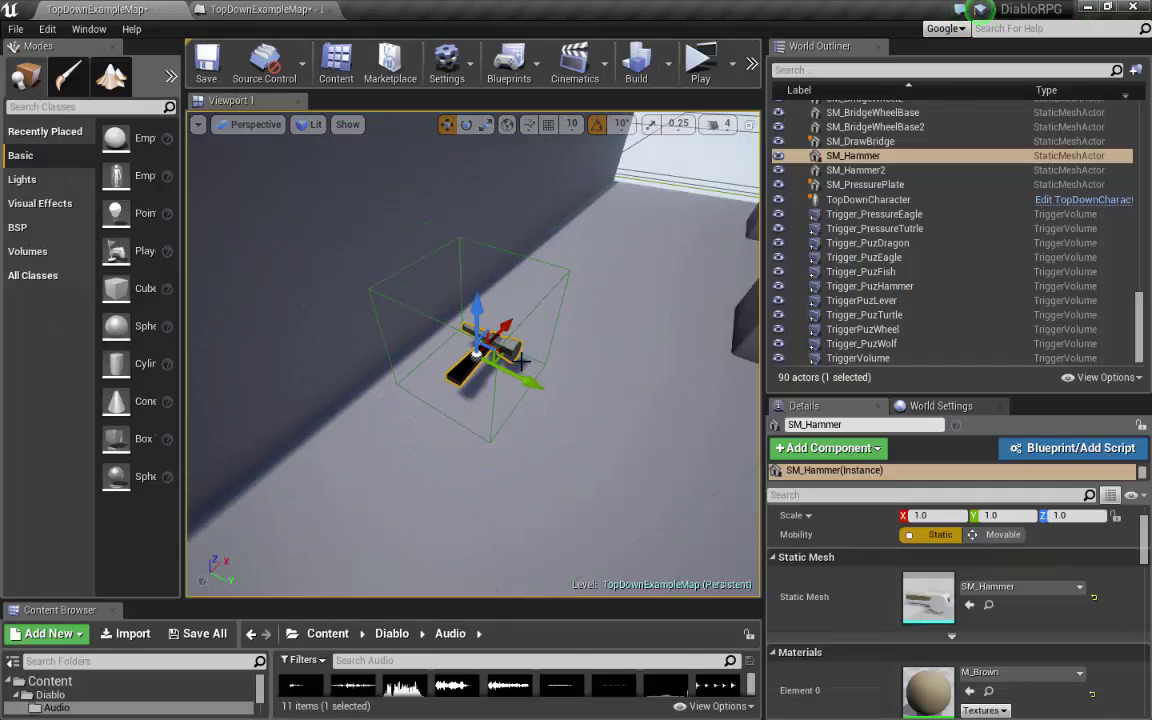
pyautogui.press('f')
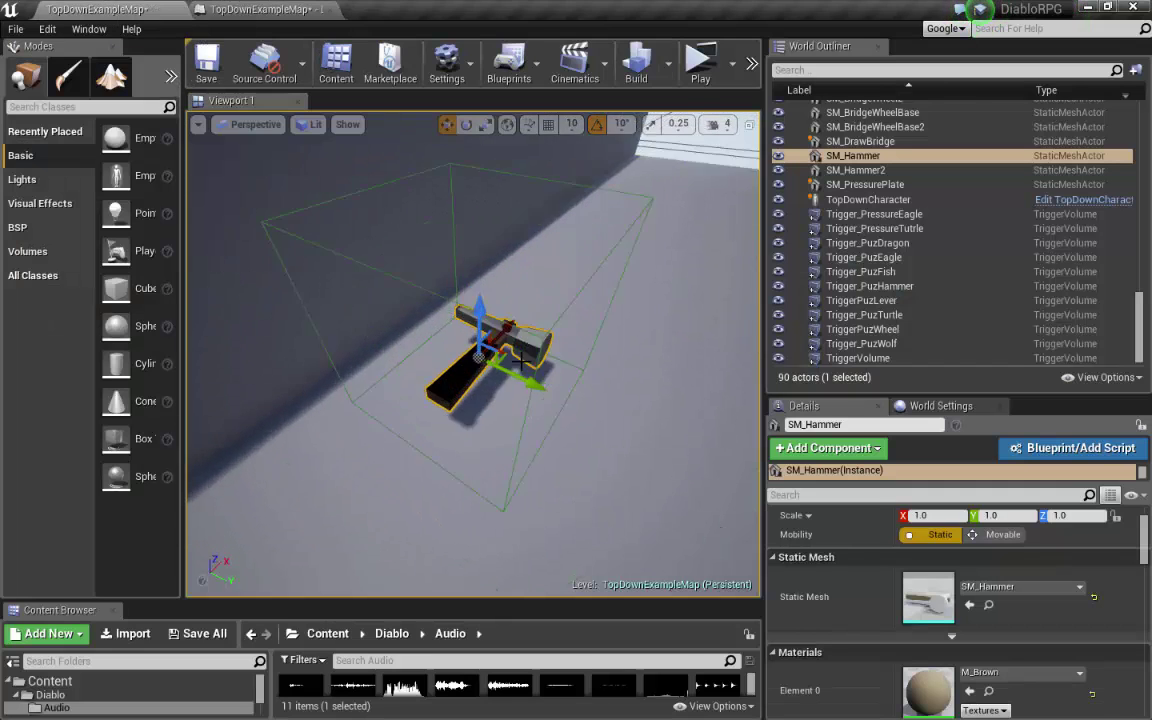
# Enable New Hidden on the hammer's Set Hidden in Game node and test the pickup in a standalone preview
pyautogui.click(272, 11)
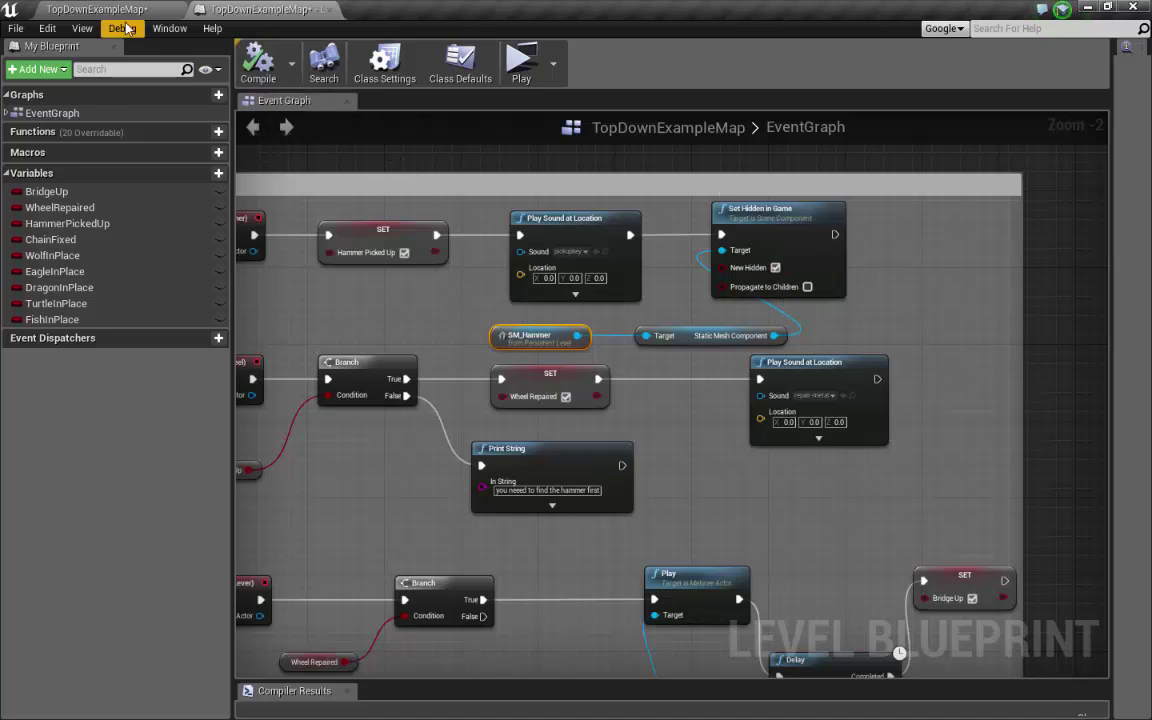
pyautogui.click(97, 9)
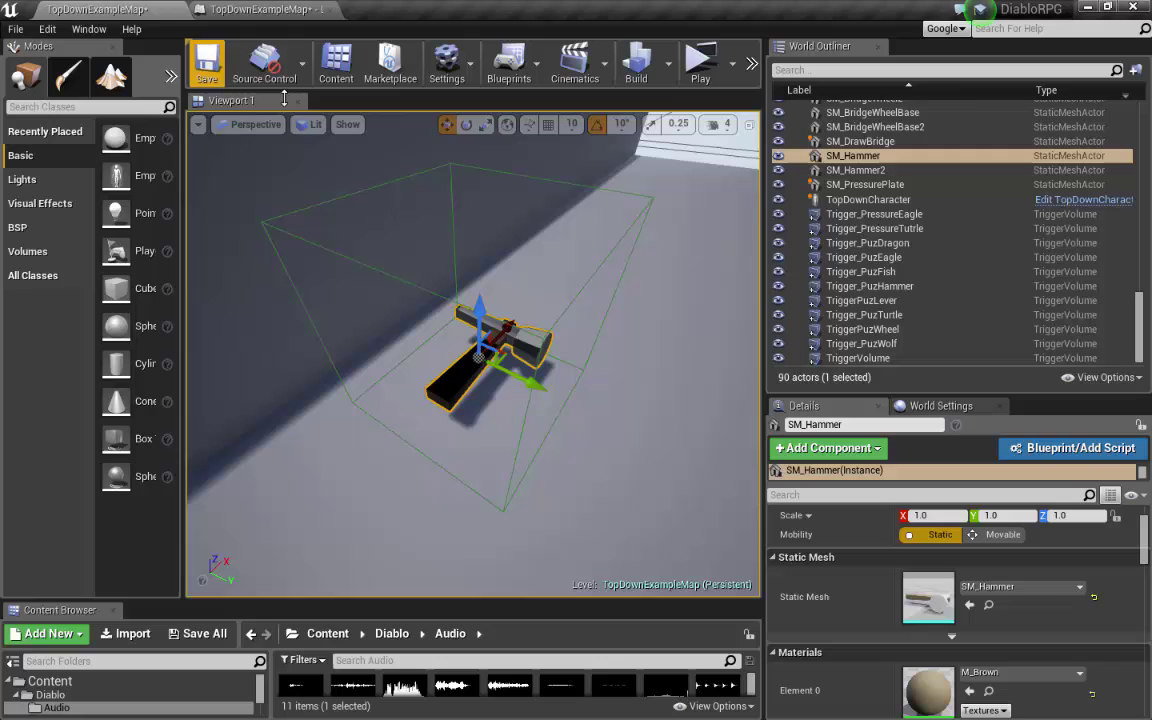
pyautogui.click(699, 62)
pyautogui.press('a')
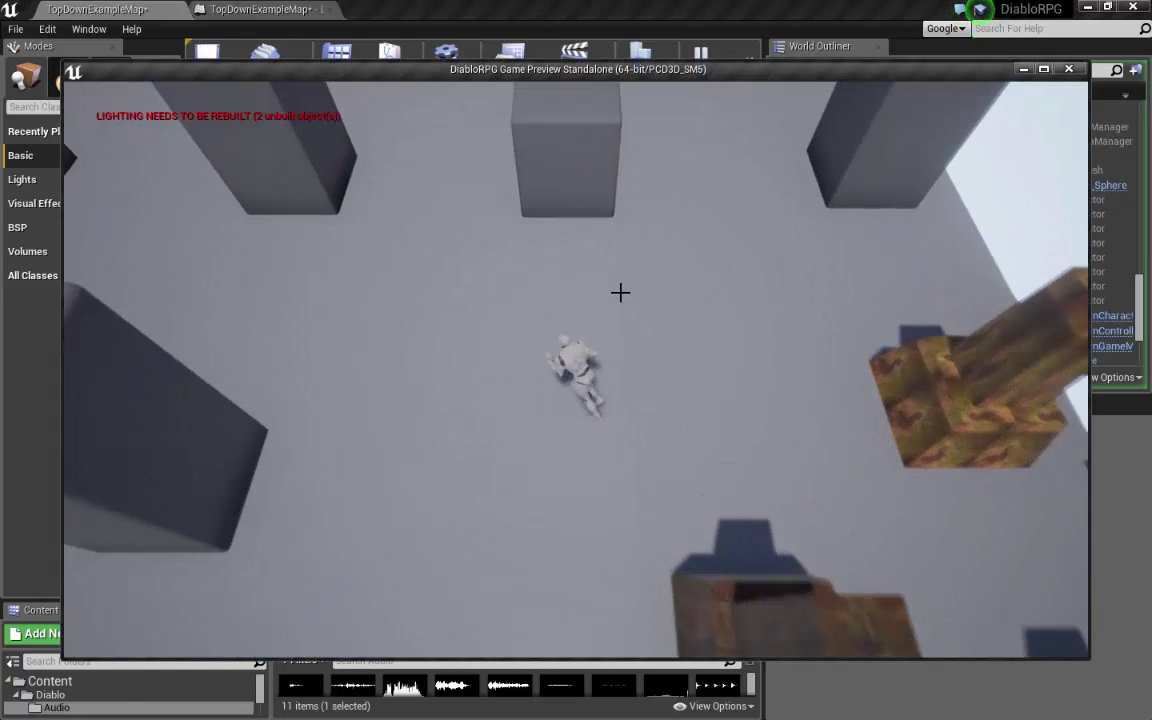
pyautogui.moveTo(620, 292); pyautogui.dragTo(620, 291)
pyautogui.press('Escape')
# Pull the duplicate SM_Hammer2 actor out of the hammer trigger and delete it from the level
pyautogui.moveTo(620, 292); pyautogui.dragTo(715, 292, button='right')
pyautogui.click(862, 170)
pyautogui.scroll(-3, 710, 324)
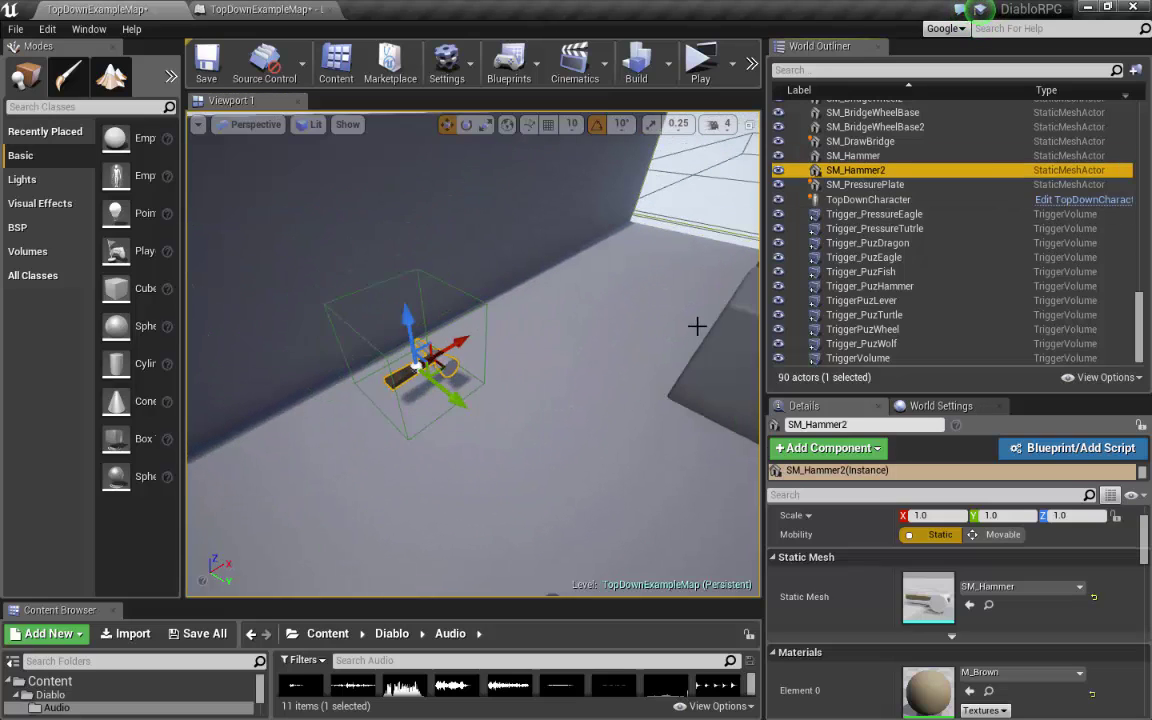
pyautogui.moveTo(464, 338); pyautogui.dragTo(437, 450)
pyautogui.press('f')
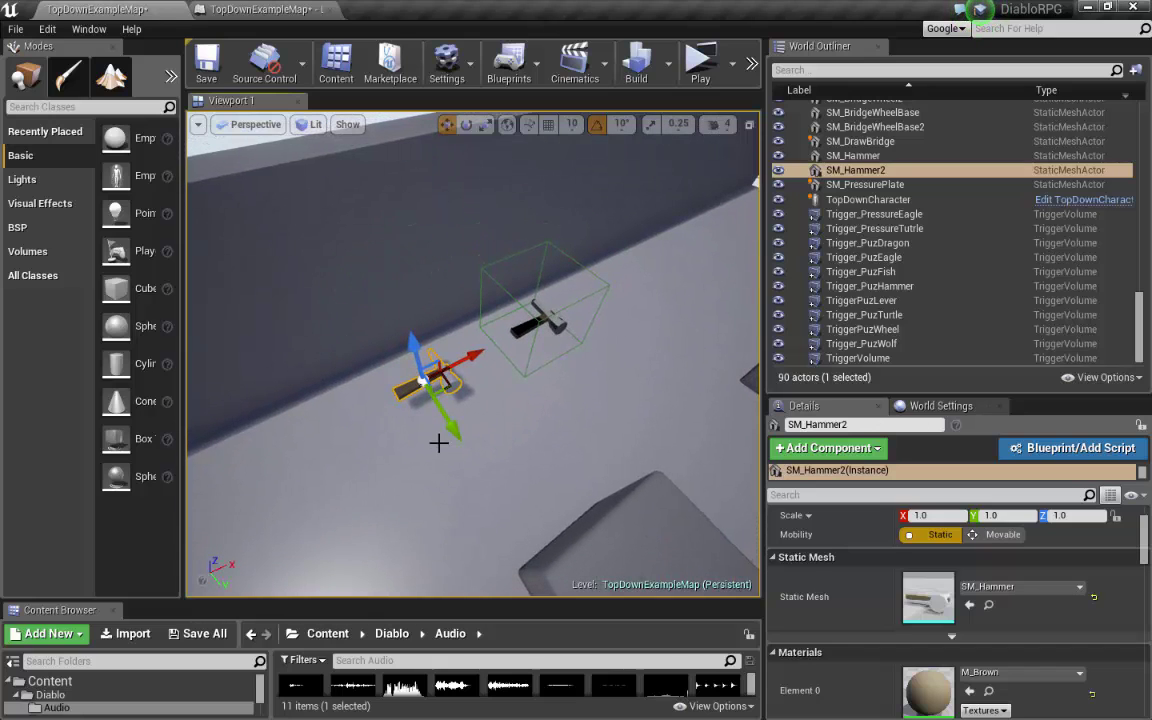
pyautogui.press('Delete')
pyautogui.moveTo(522, 406); pyautogui.dragTo(668, 355, button='right')
pyautogui.scroll(3, 668, 355)
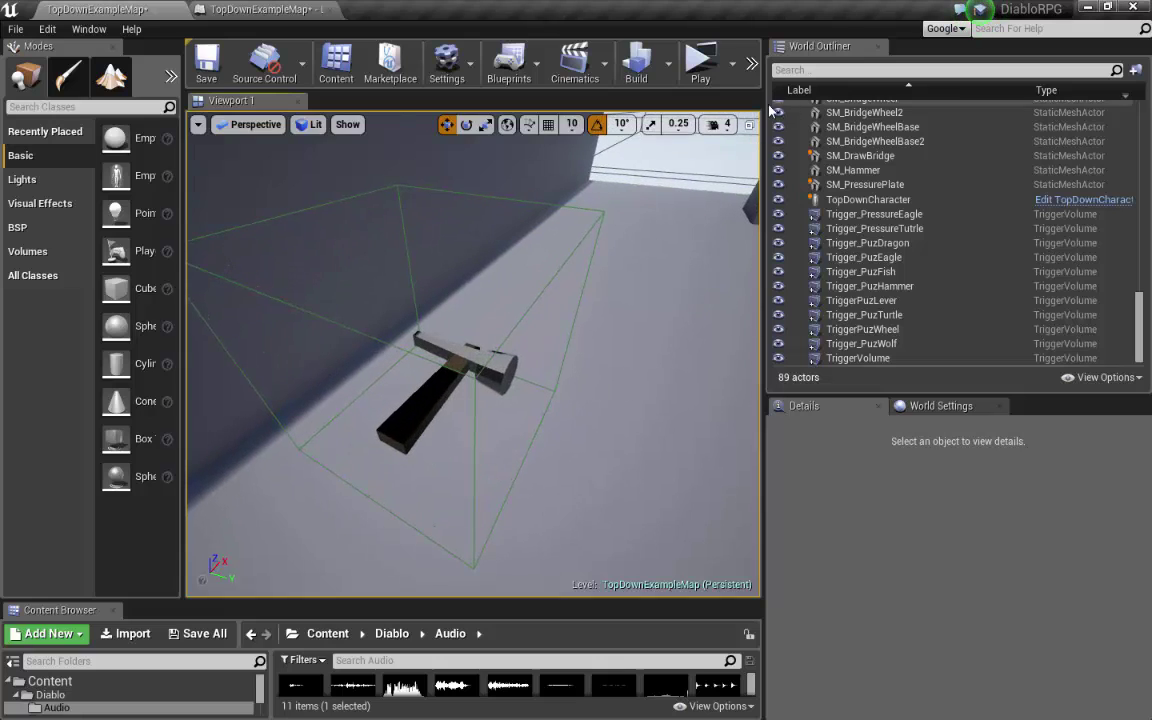
# Run the level in a standalone preview to check the hammer area, and end the preview
pyautogui.click(699, 72)
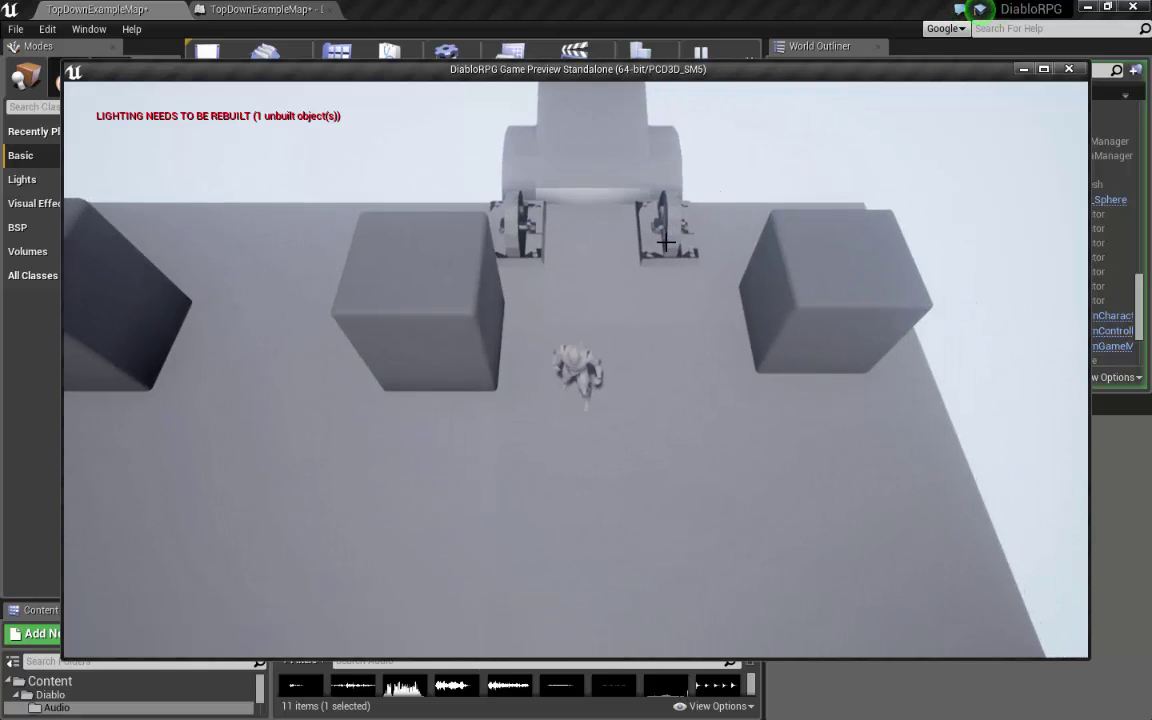
pyautogui.press('Escape')
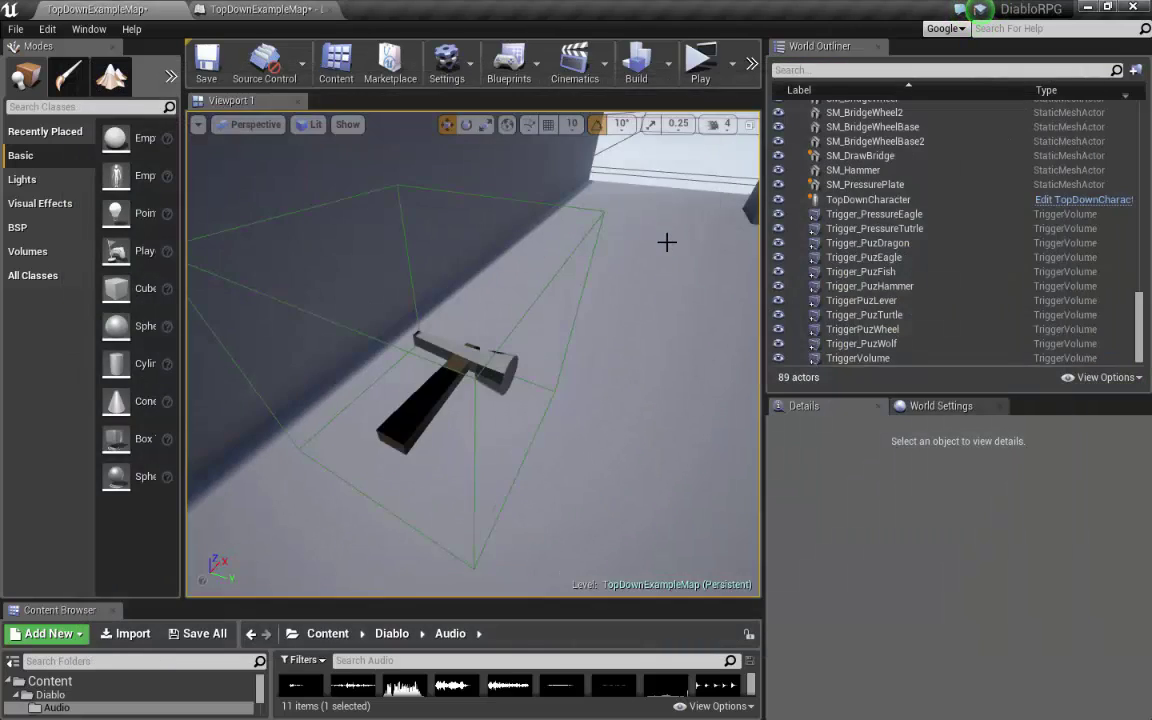
# Locate the TriggerPuzWheel and TriggerPuzLever volumes beside the drawbridge and inspect where each one sits
pyautogui.moveTo(690, 302); pyautogui.dragTo(870, 170, button='right')
pyautogui.press('w')
pyautogui.moveTo(473, 354); pyautogui.dragTo(320, 395, button='right')
pyautogui.press('s')
pyautogui.press('w')
pyautogui.moveTo(720, 320); pyautogui.dragTo(655, 382, button='right')
pyautogui.press('a')
pyautogui.click(571, 378)
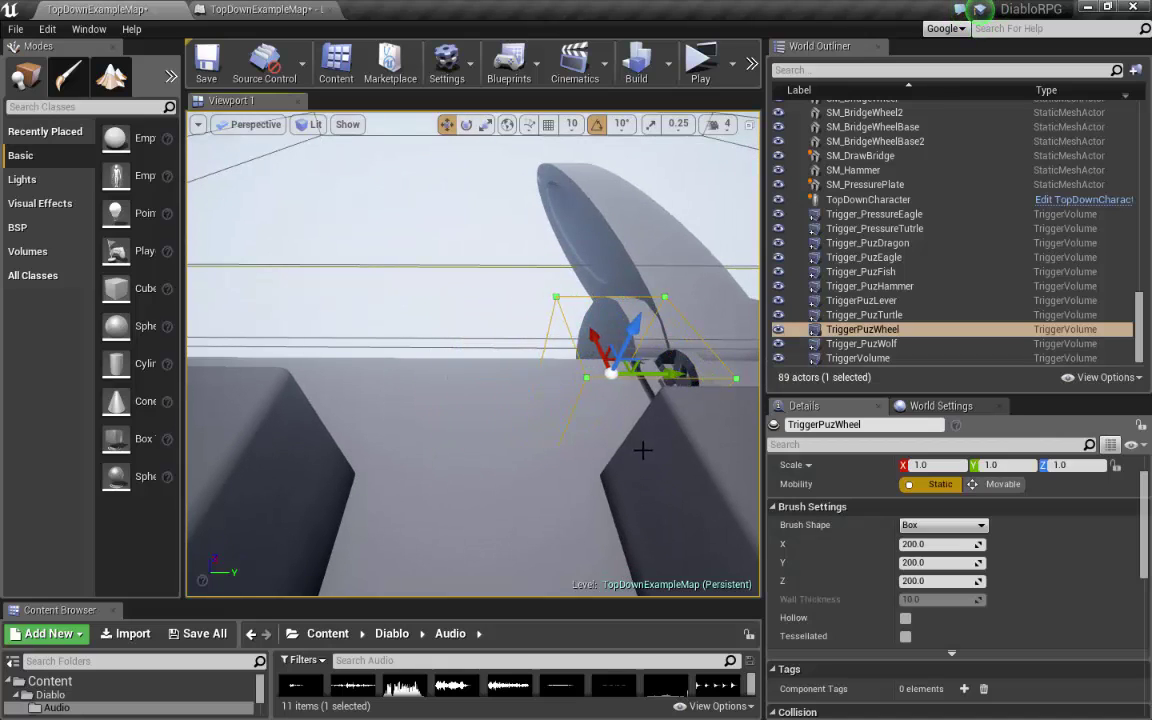
pyautogui.moveTo(642, 450); pyautogui.dragTo(700, 450, button='right')
pyautogui.moveTo(595, 420); pyautogui.dragTo(595, 420, button='right')
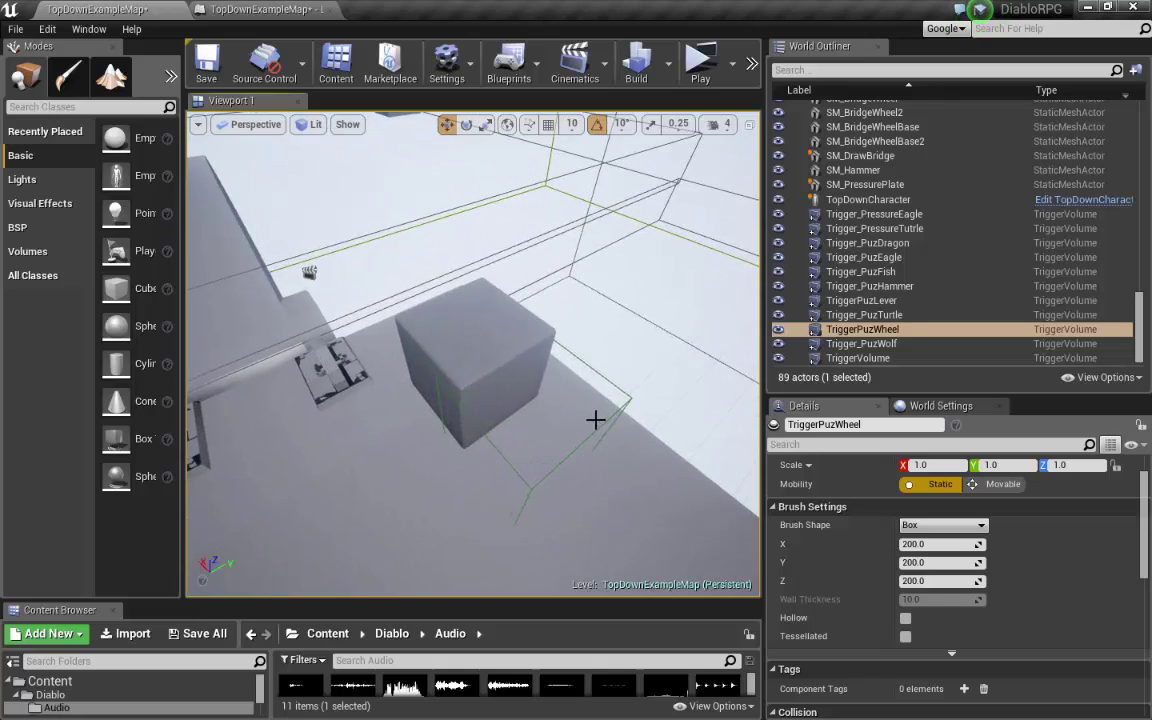
pyautogui.click(599, 429)
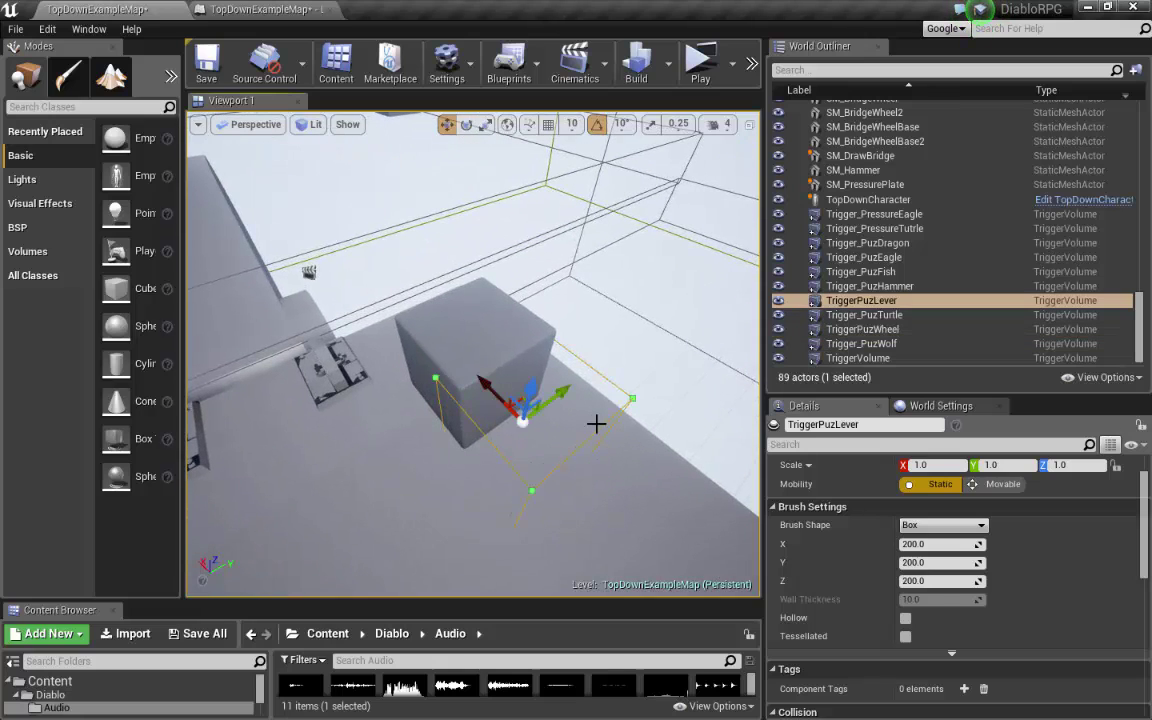
pyautogui.moveTo(633, 483); pyautogui.dragTo(633, 483, button='right')
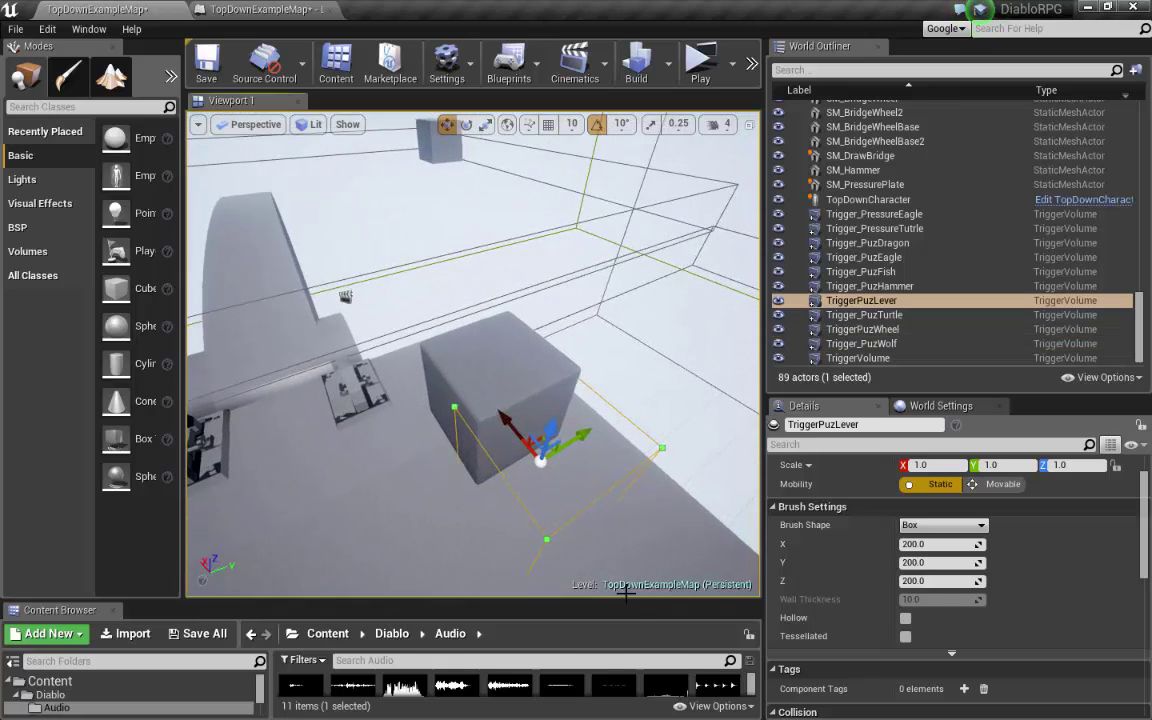
# Show the BSP brushes and pick the M_Wood_Walnut material from the StarterContent Materials folder
pyautogui.moveTo(626, 601); pyautogui.dragTo(626, 574)
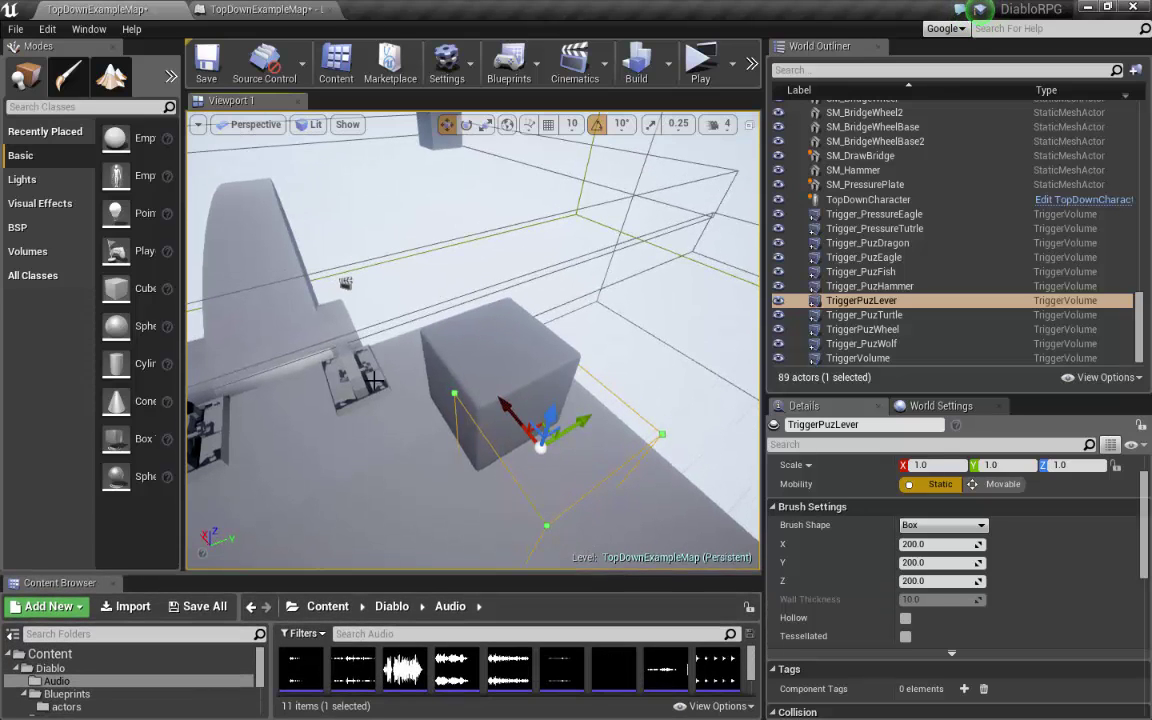
pyautogui.click(30, 247)
pyautogui.click(22, 228)
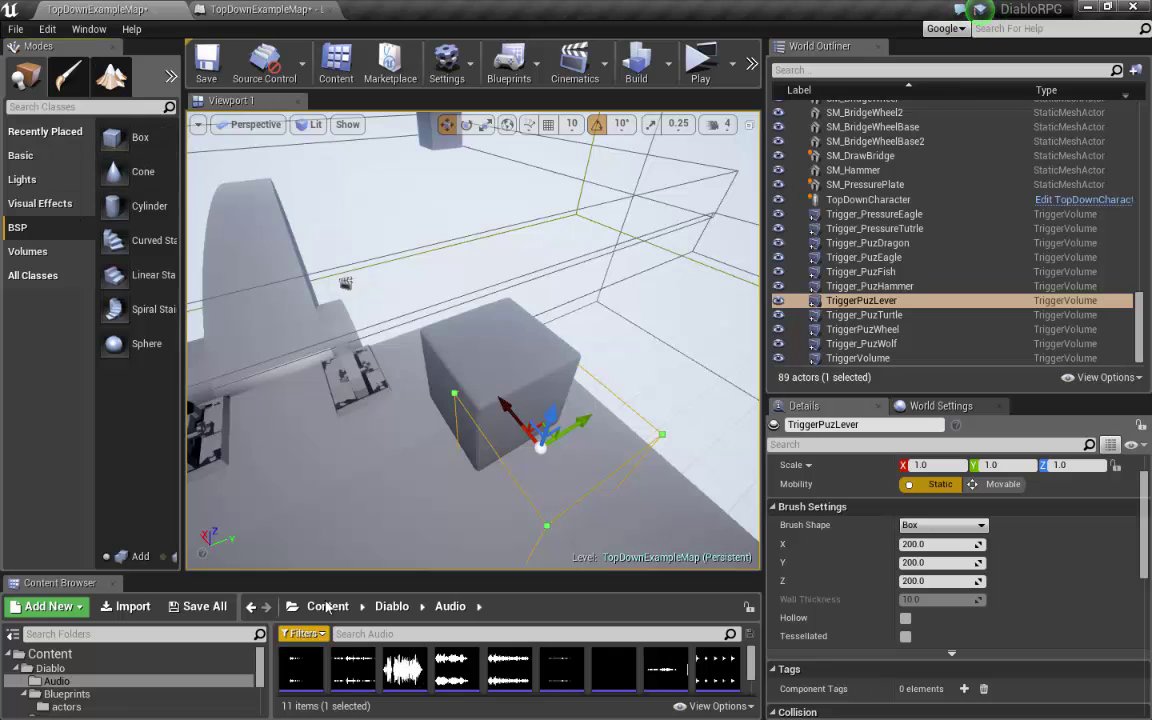
pyautogui.moveTo(335, 576); pyautogui.dragTo(335, 373)
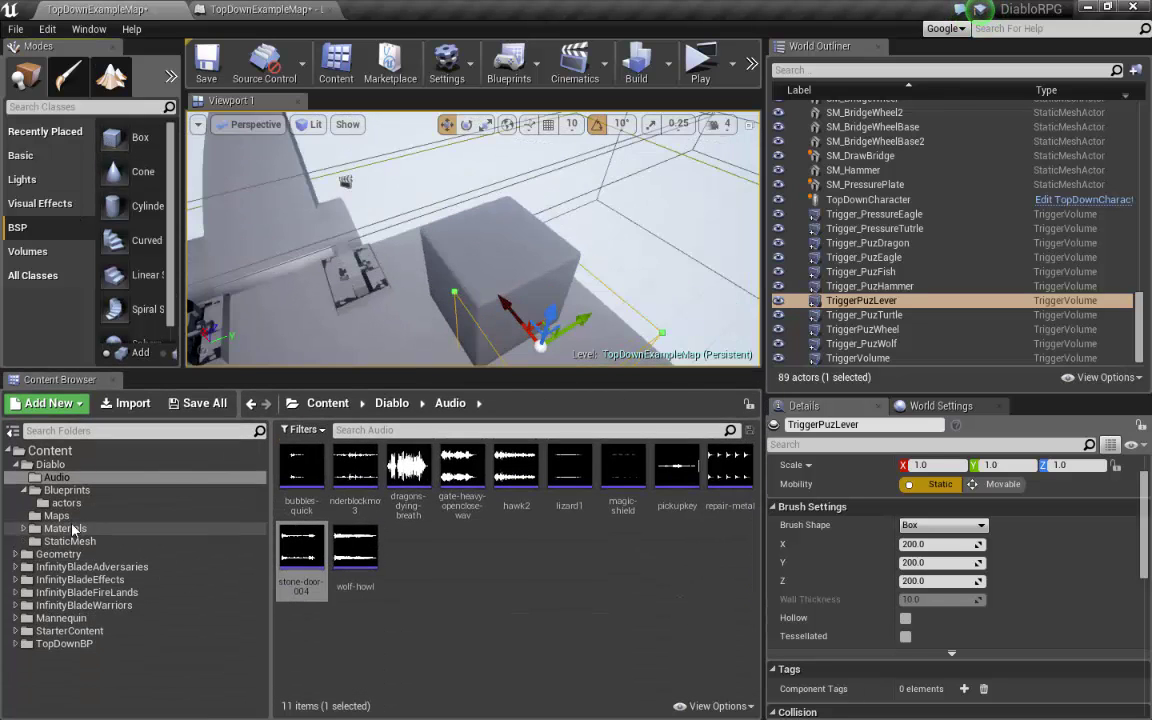
pyautogui.click(70, 528)
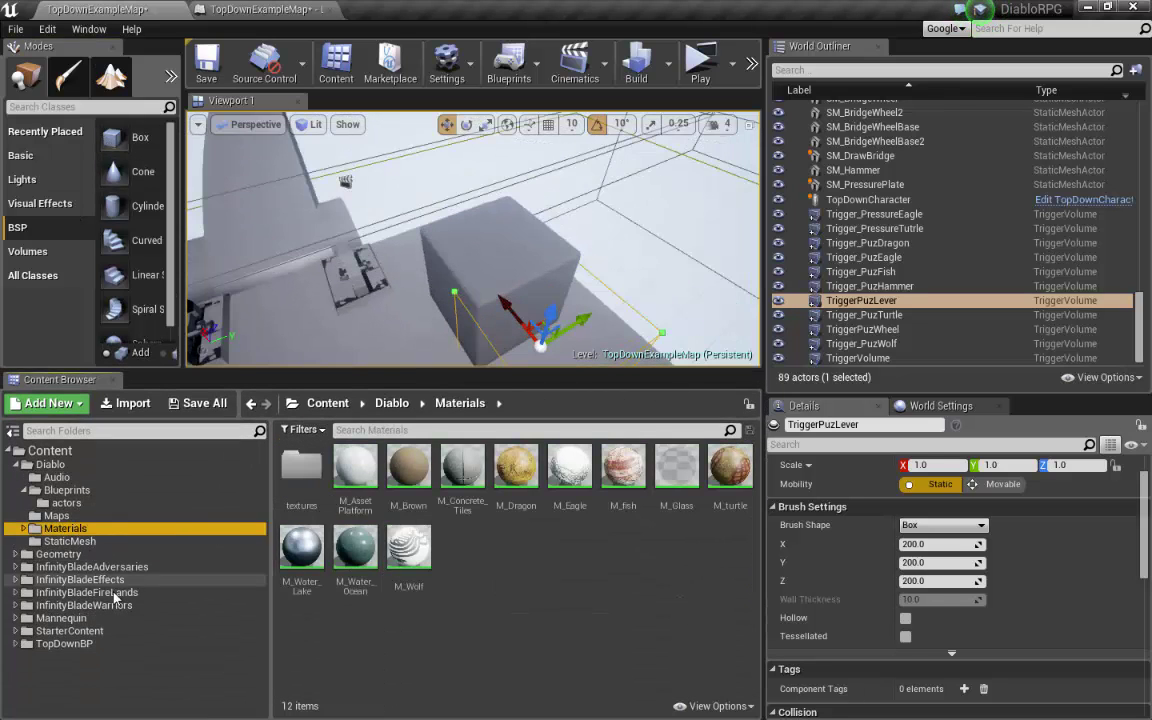
pyautogui.click(70, 631)
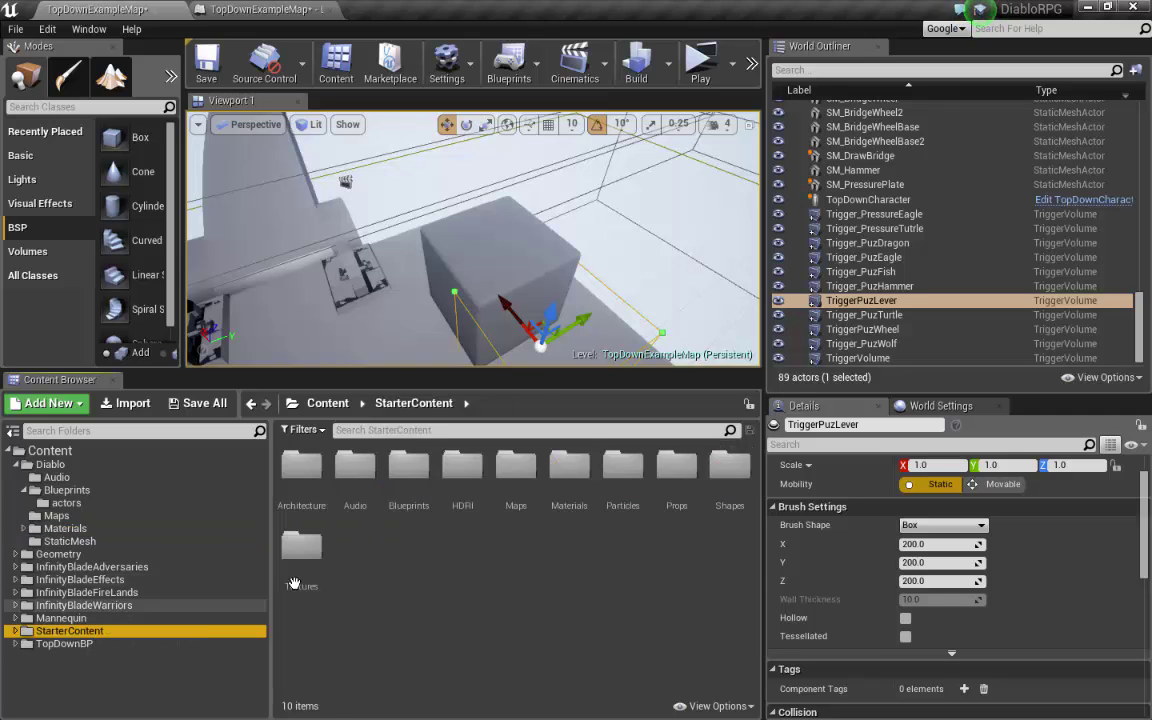
pyautogui.doubleClick(568, 470)
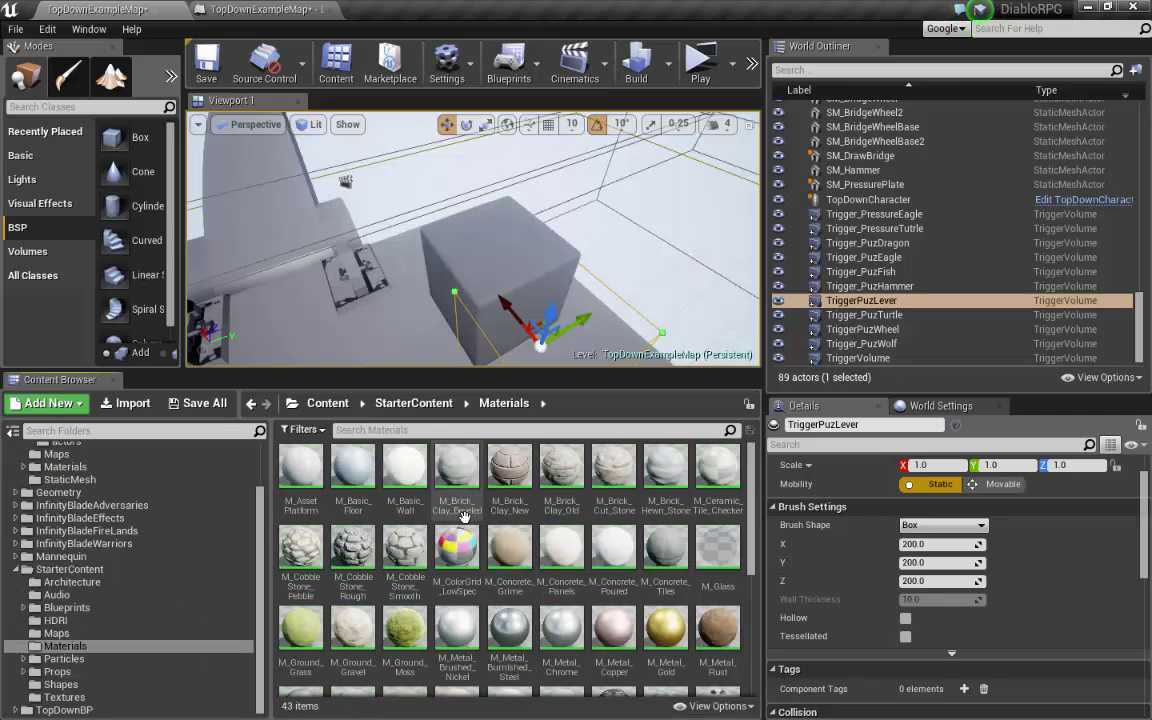
pyautogui.scroll(-3, 560, 615)
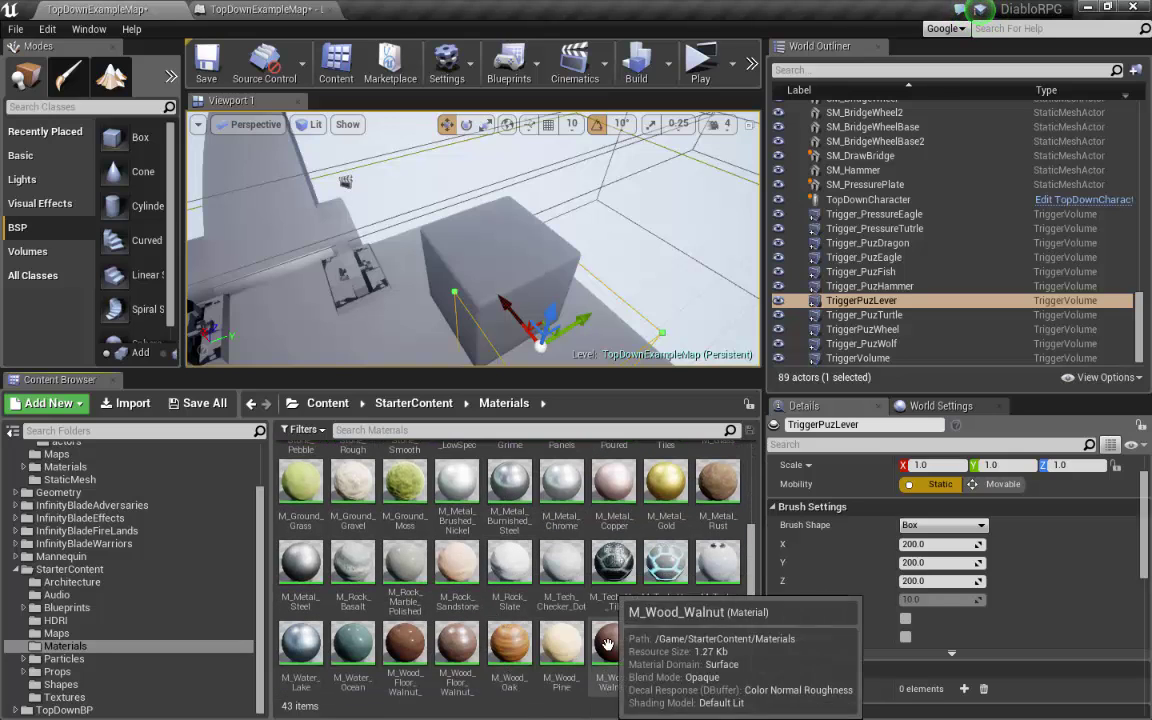
pyautogui.click(614, 648)
pyautogui.moveTo(600, 380); pyautogui.dragTo(600, 558)
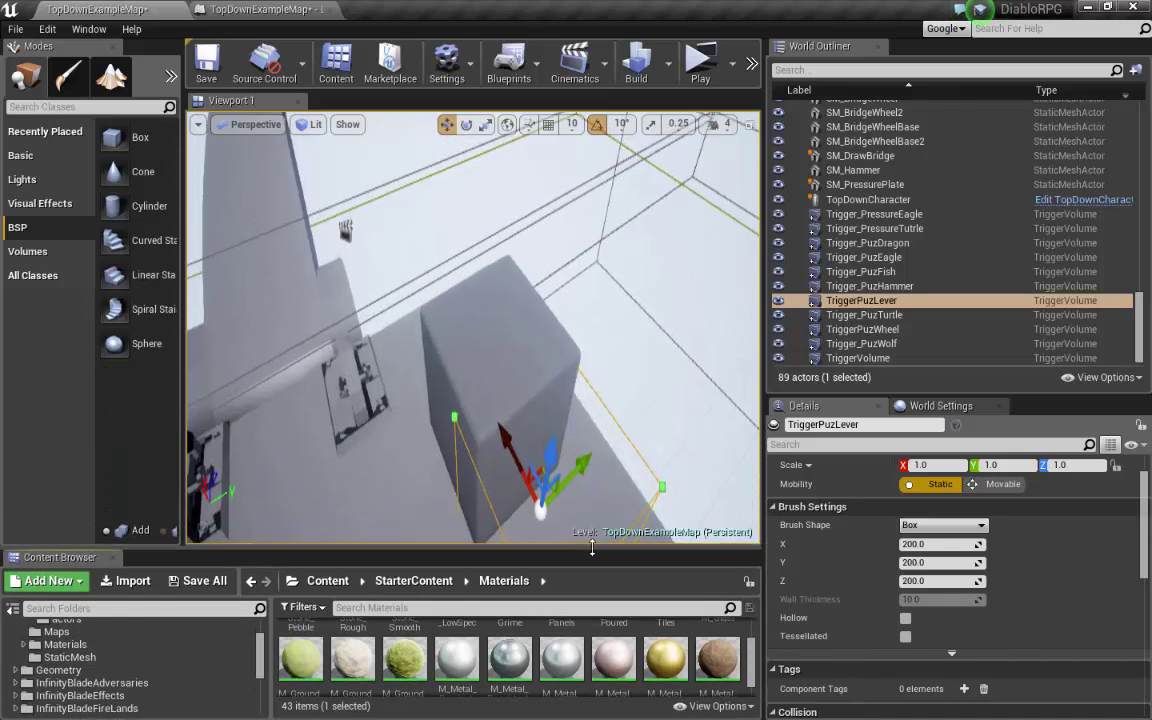
# Place a box brush inside the lever trigger and scale it to about 0.065 × 0.104 × 0.331
pyautogui.moveTo(130, 138)
pyautogui.mouseDown()
pyautogui.moveTo(360, 235)
pyautogui.moveTo(520, 420)
pyautogui.moveTo(604, 461)
pyautogui.mouseUp()
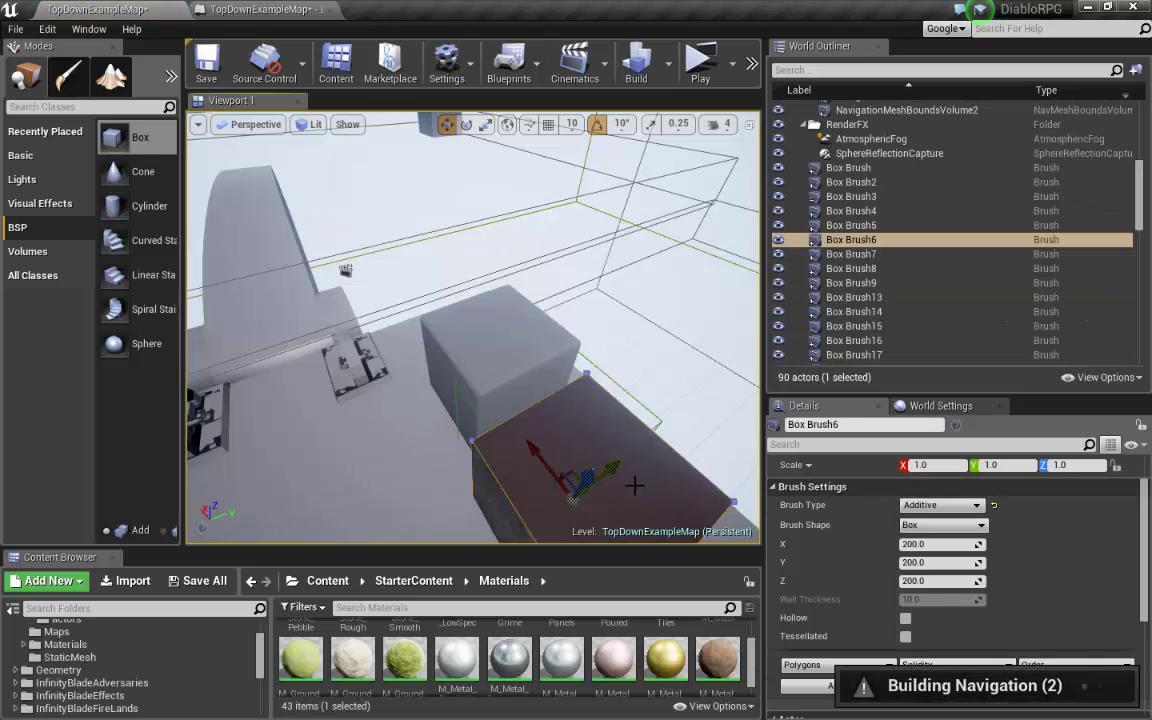
pyautogui.moveTo(534, 447); pyautogui.dragTo(613, 455)
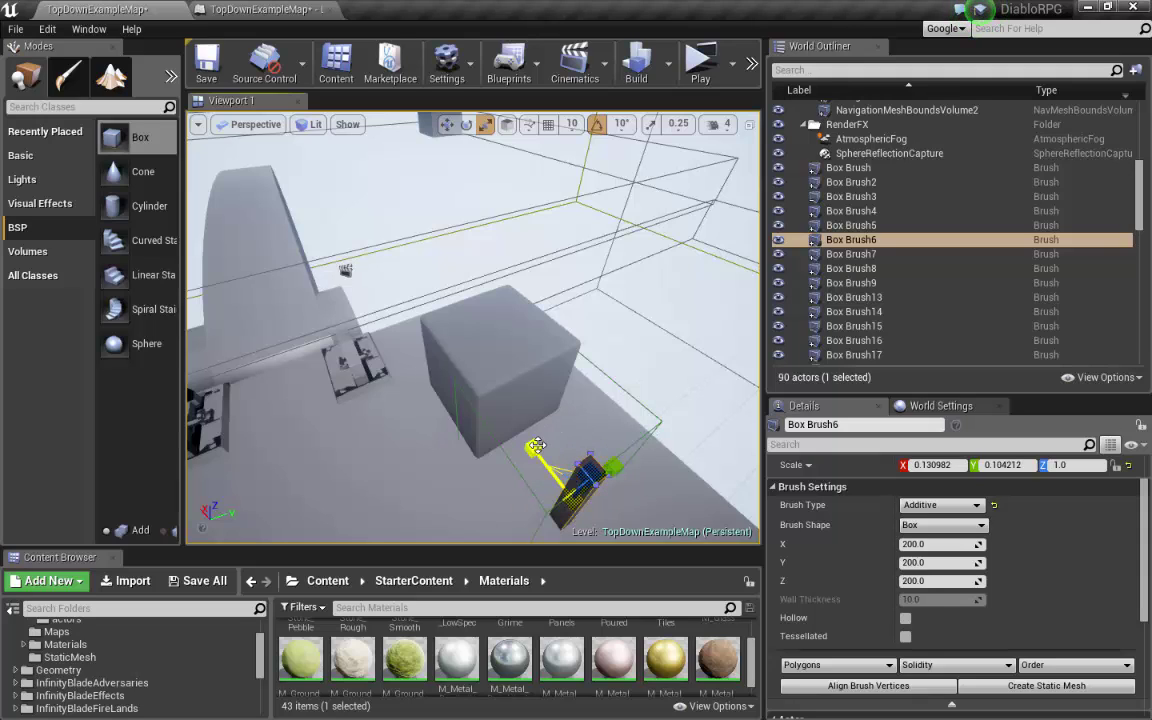
pyautogui.moveTo(541, 453); pyautogui.dragTo(590, 460)
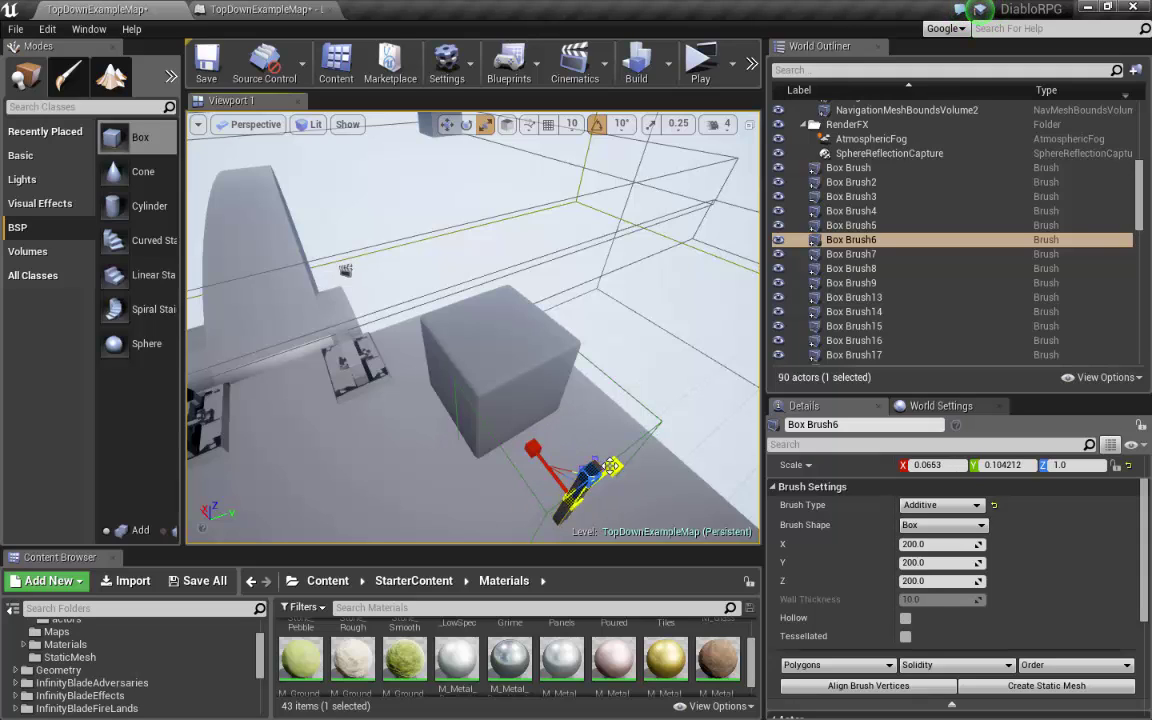
pyautogui.moveTo(656, 525)
pyautogui.mouseDown(button='right')
pyautogui.moveTo(656, 540)
pyautogui.moveTo(640, 530)
pyautogui.moveTo(670, 500)
pyautogui.moveTo(656, 505)
pyautogui.mouseUp(button='right')
pyautogui.moveTo(590, 460)
pyautogui.mouseDown(button='right')
pyautogui.moveTo(651, 507)
pyautogui.moveTo(660, 490)
pyautogui.moveTo(615, 420)
pyautogui.moveTo(615, 454)
pyautogui.mouseUp(button='right')
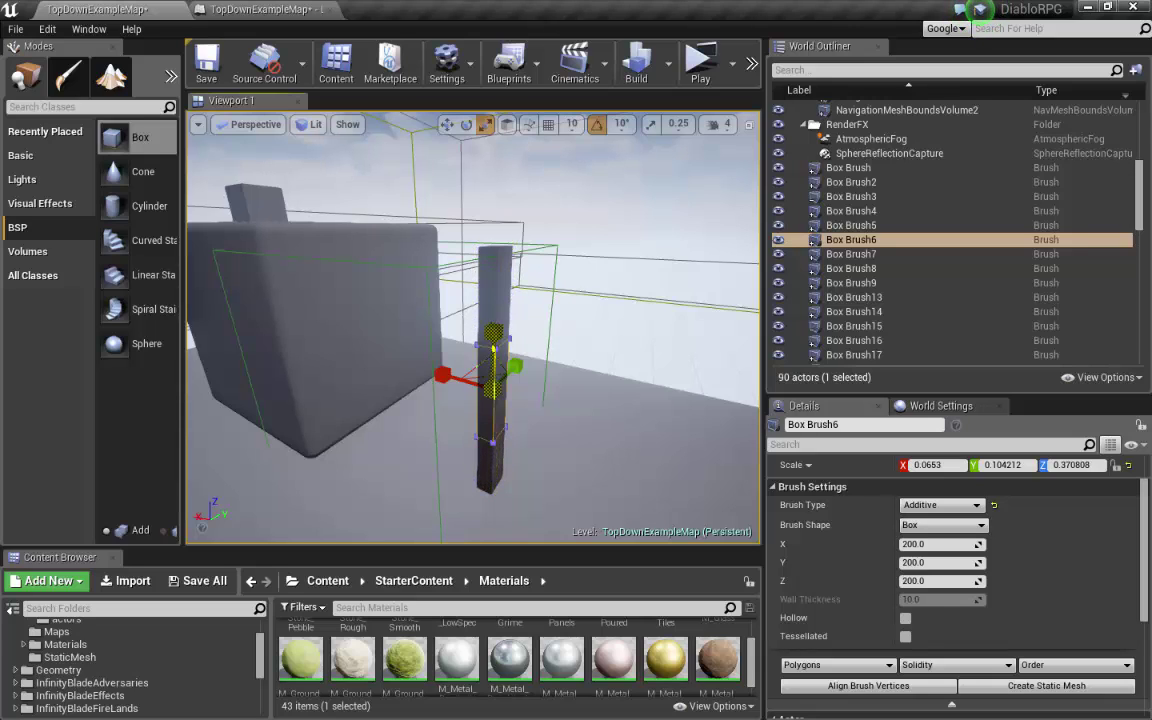
pyautogui.moveTo(493, 335); pyautogui.dragTo(513, 331)
# Rotate the small wooden brush onto its side and position it against the block's face as a lever
pyautogui.press('w')
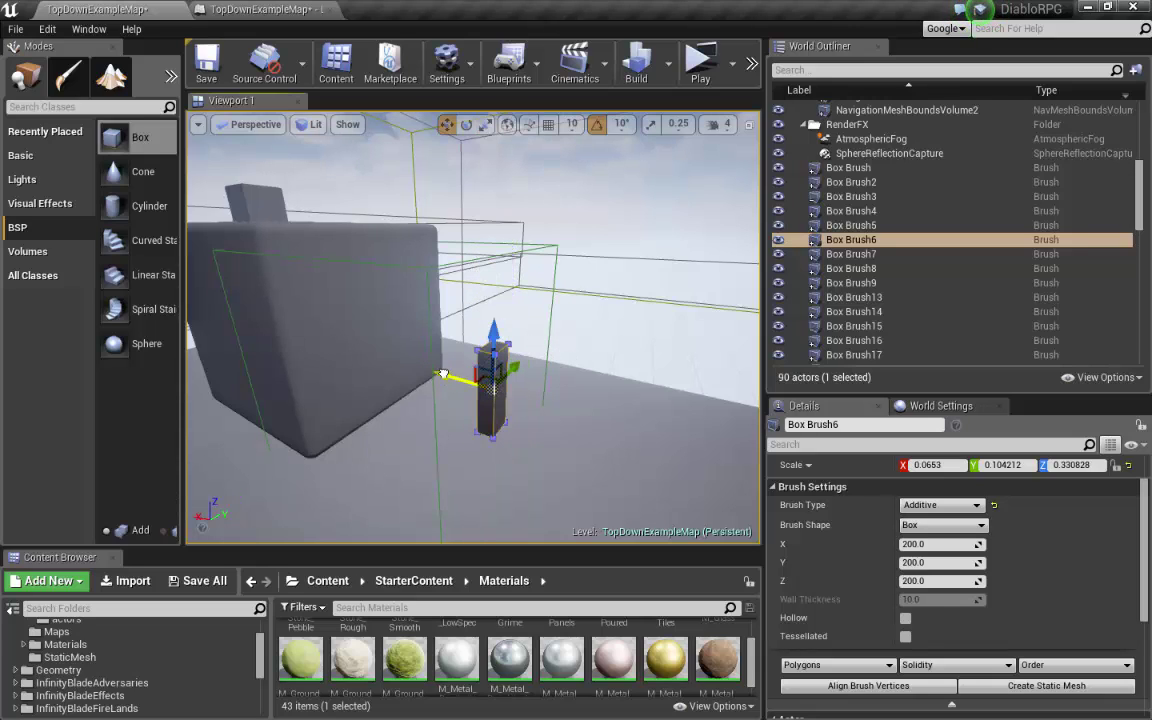
pyautogui.moveTo(443, 374); pyautogui.dragTo(357, 343)
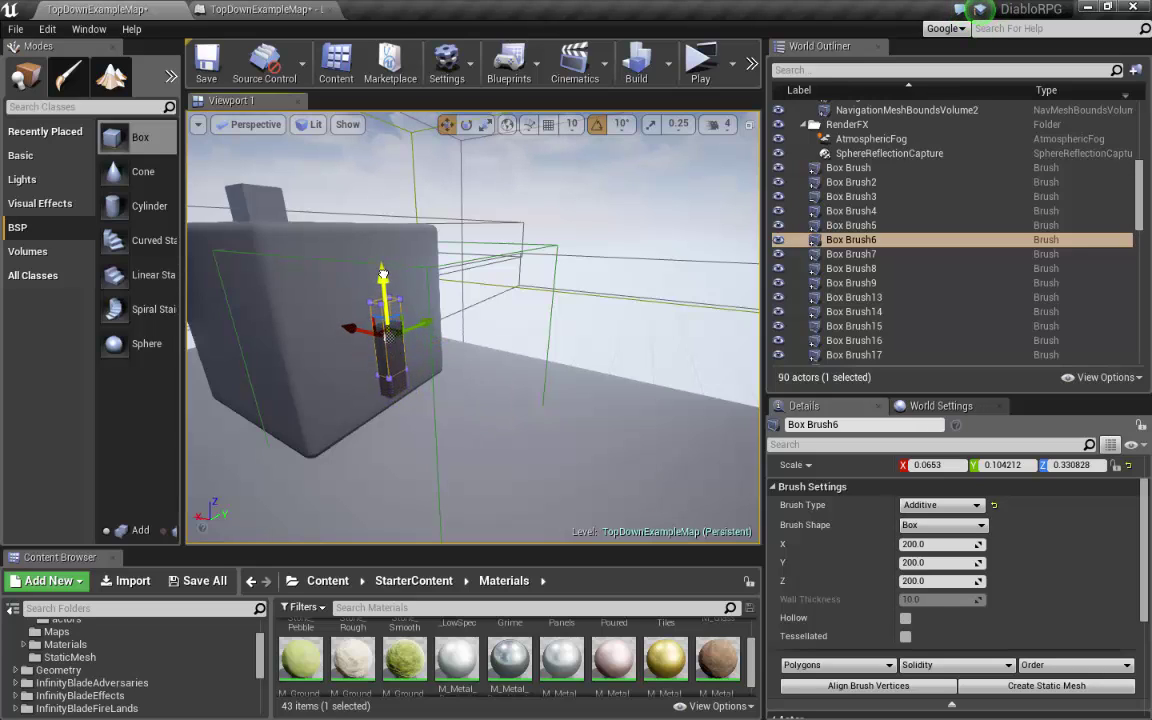
pyautogui.press('e')
pyautogui.moveTo(412, 268)
pyautogui.mouseDown()
pyautogui.moveTo(309, 318)
pyautogui.moveTo(318, 250)
pyautogui.mouseUp()
pyautogui.press('w')
pyautogui.moveTo(348, 320); pyautogui.dragTo(330, 320)
pyautogui.moveTo(366, 272); pyautogui.dragTo(366, 293)
pyautogui.moveTo(486, 312)
pyautogui.mouseDown(button='right')
pyautogui.moveTo(400, 312)
pyautogui.moveTo(486, 312)
pyautogui.moveTo(425, 300)
pyautogui.mouseUp(button='right')
pyautogui.moveTo(473, 337)
pyautogui.mouseDown(button='right')
pyautogui.moveTo(445, 352)
pyautogui.moveTo(473, 337)
pyautogui.mouseUp(button='right')
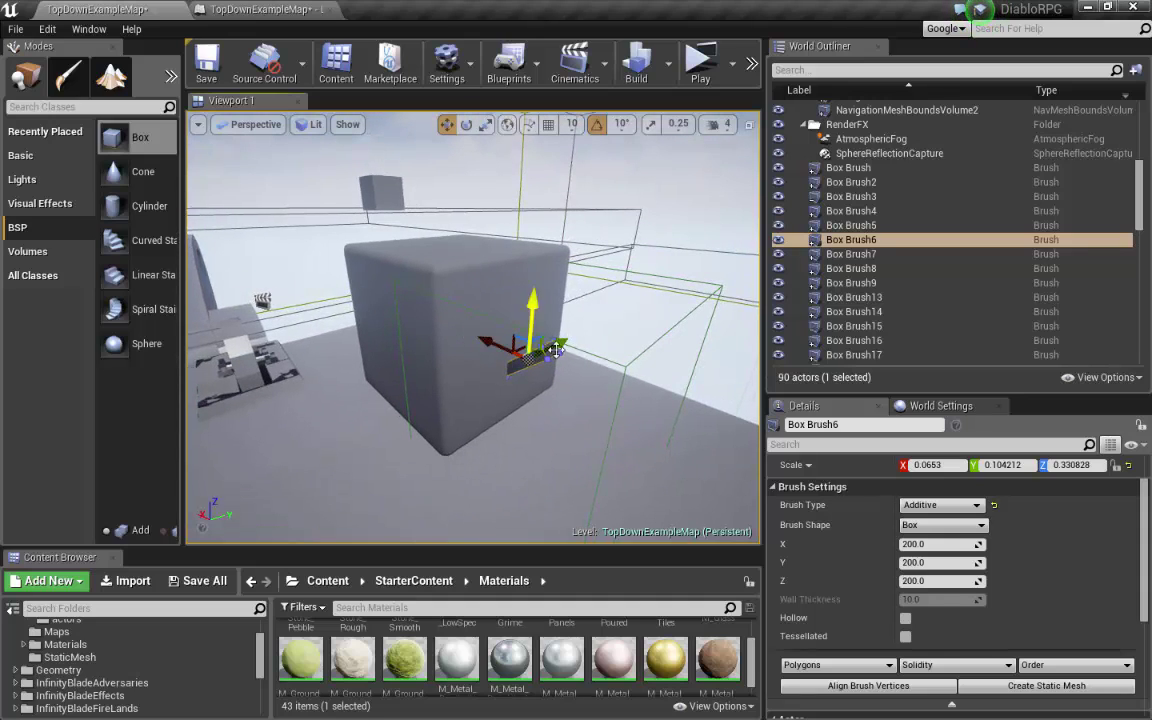
pyautogui.moveTo(608, 344); pyautogui.dragTo(632, 332, button='right')
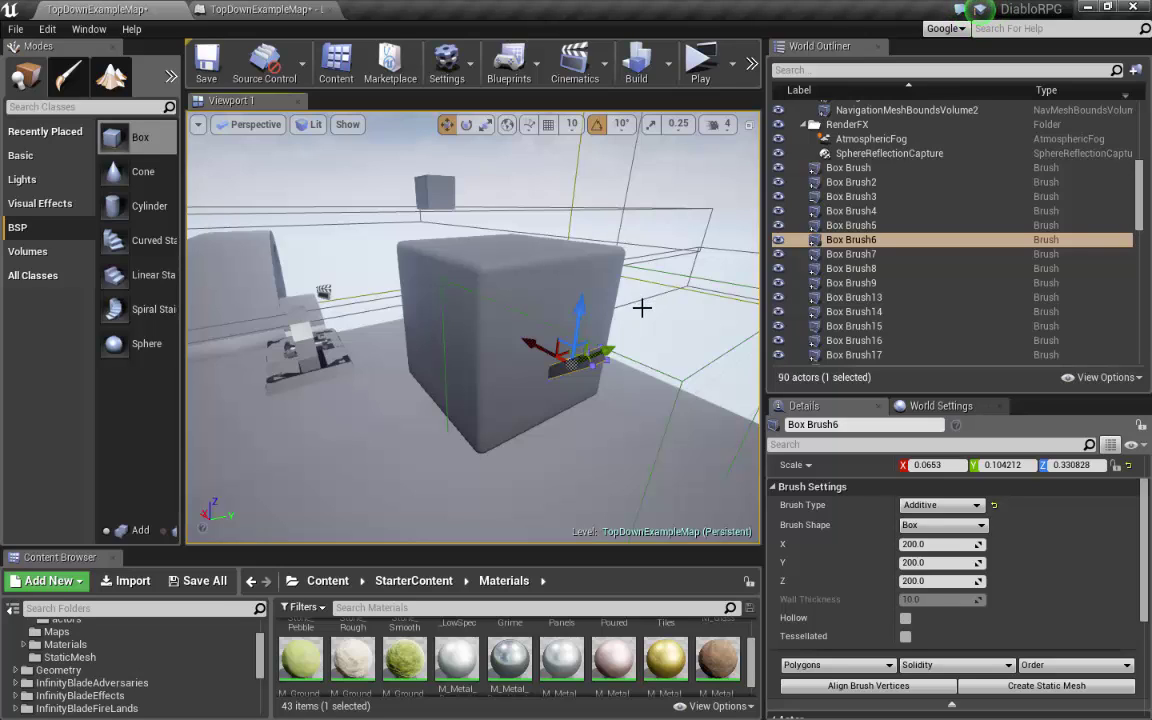
pyautogui.moveTo(578, 270)
pyautogui.mouseDown(button='right')
pyautogui.moveTo(480, 310)
pyautogui.moveTo(644, 290)
pyautogui.mouseUp(button='right')
pyautogui.press('d')
pyautogui.press('a')
pyautogui.press('w')
pyautogui.press('s')
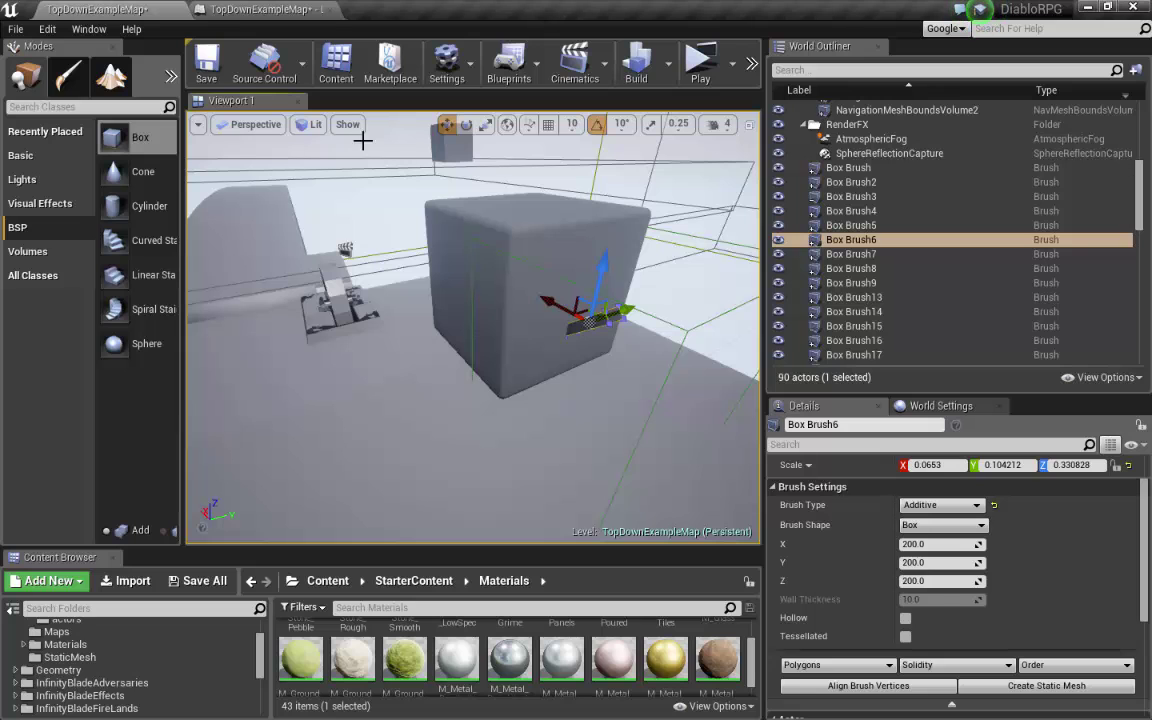
# In the level blueprint, review the bridge variables and the hammer event's Hammer Picked Up setter and pickup sound nodes
pyautogui.click(255, 10)
pyautogui.click(46, 191)
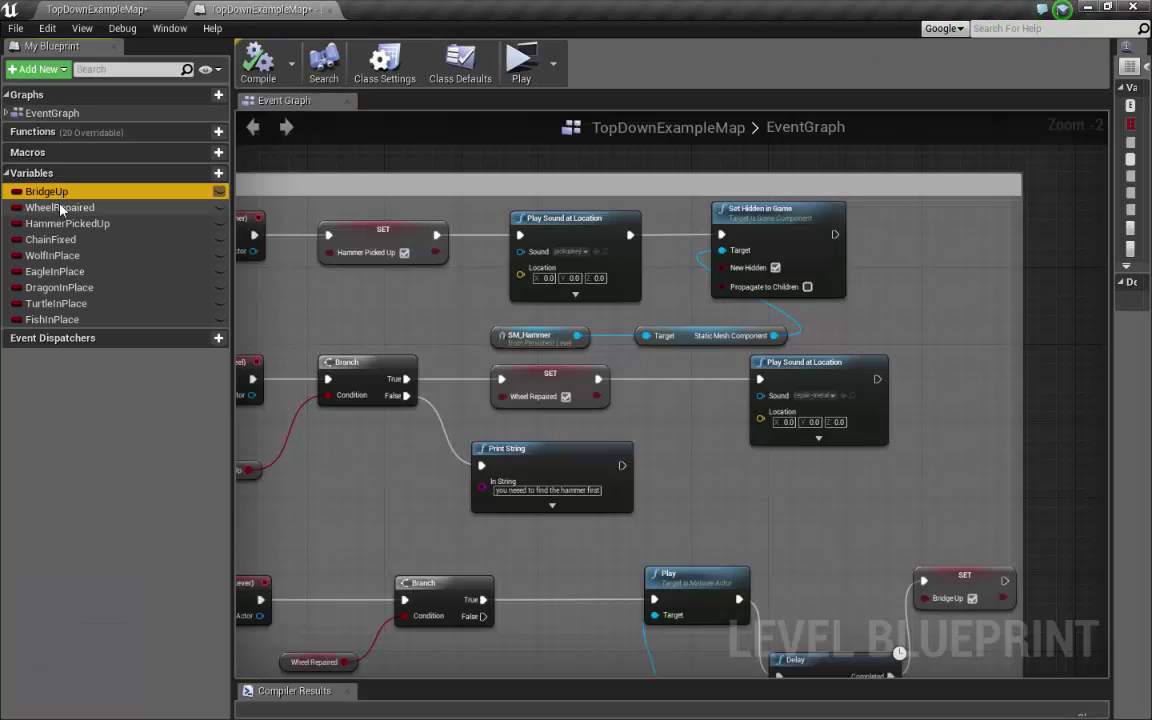
pyautogui.click(60, 208)
pyautogui.moveTo(339, 321); pyautogui.dragTo(455, 370, button='right')
pyautogui.click(425, 175)
pyautogui.click(694, 258)
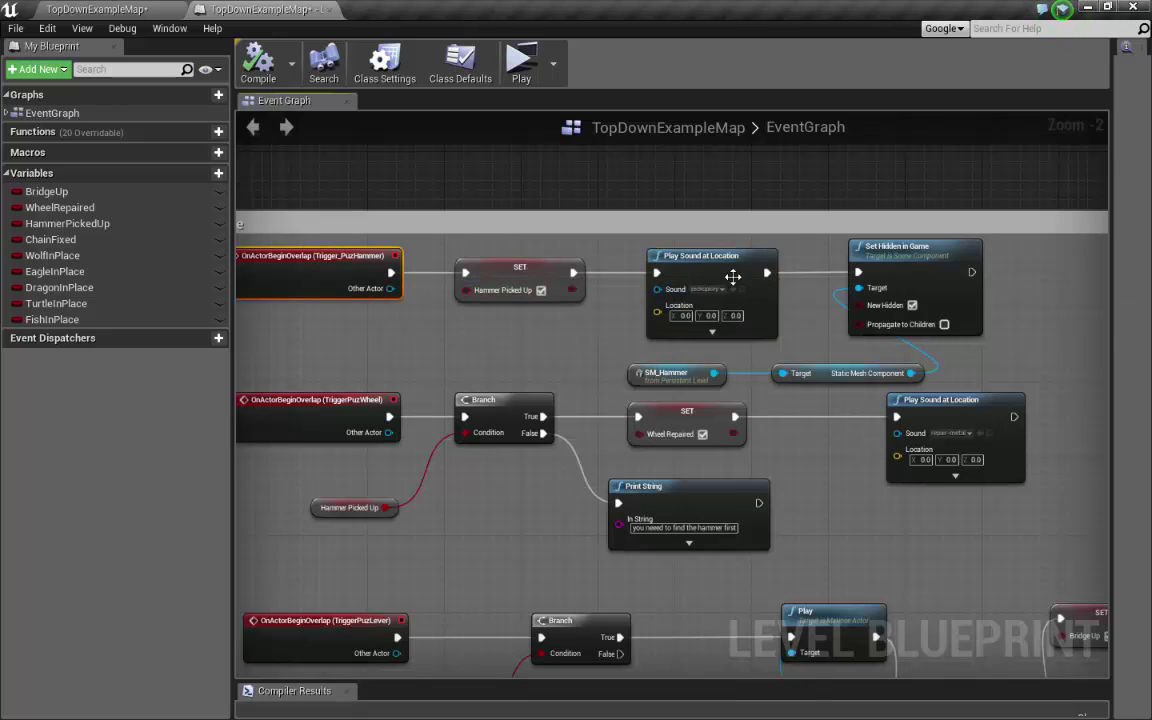
pyautogui.click(537, 277)
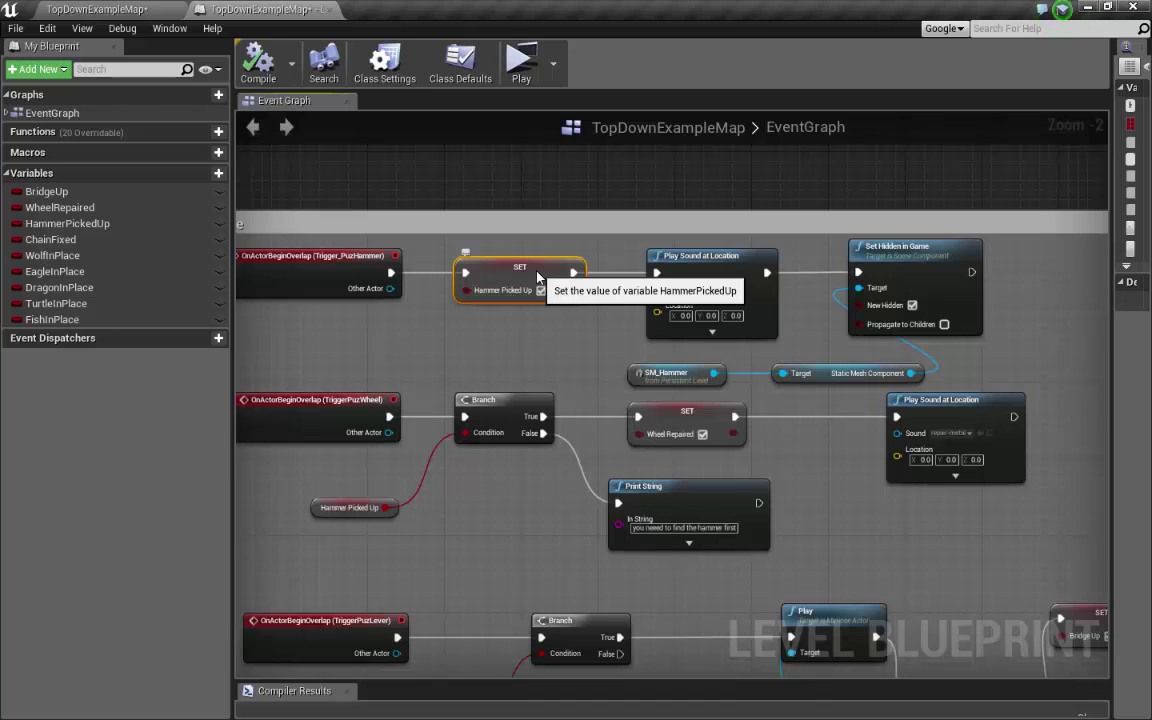
pyautogui.click(650, 302)
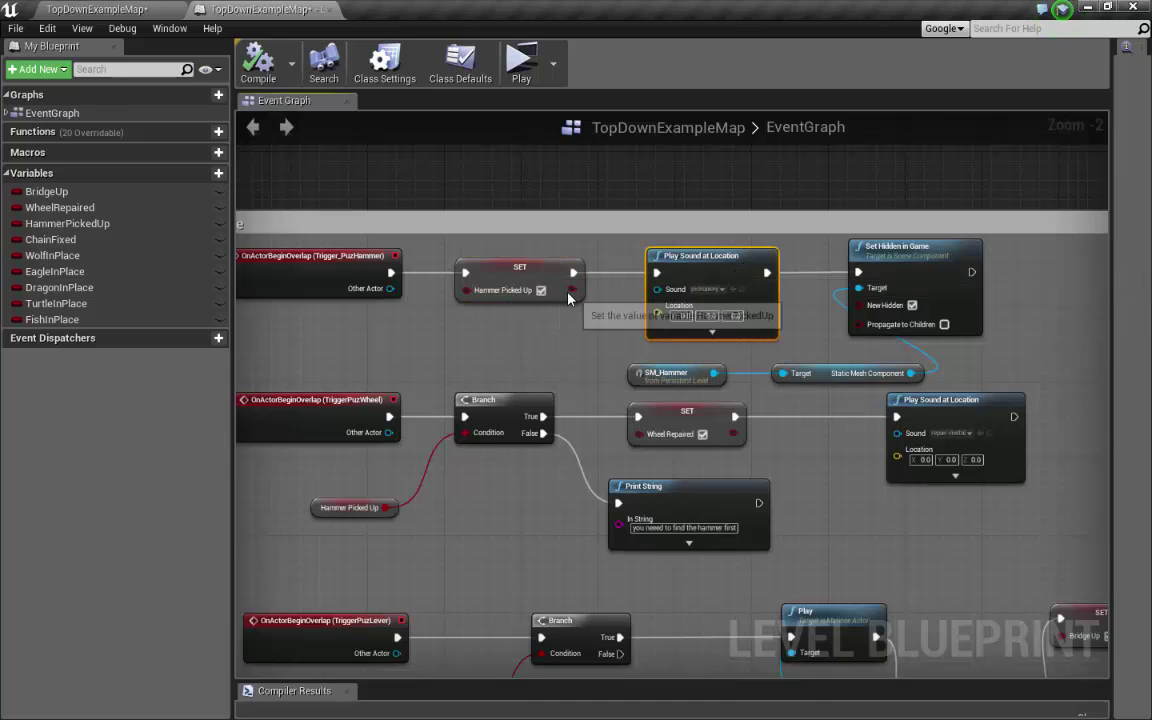
pyautogui.moveTo(794, 494); pyautogui.dragTo(628, 481, button='right')
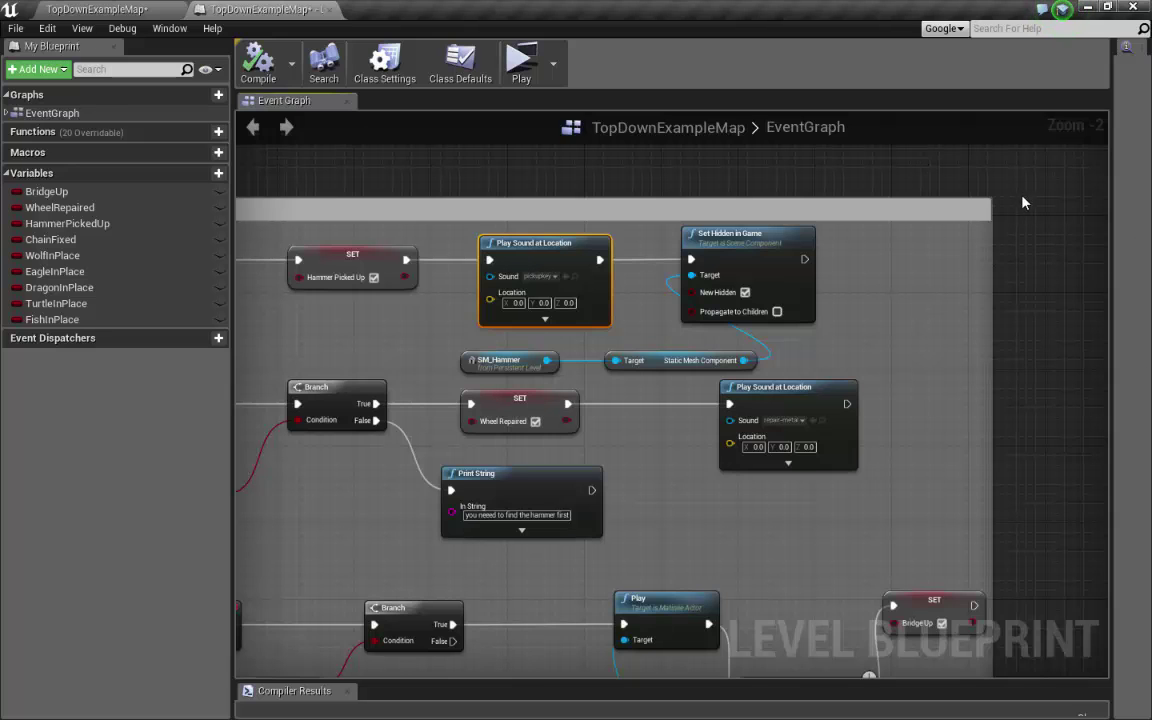
# Trace the Trigger_PuzHammer overlap event through its setter and Play Sound at Location to Set Hidden in Game
pyautogui.moveTo(552, 303); pyautogui.dragTo(666, 291, button='right')
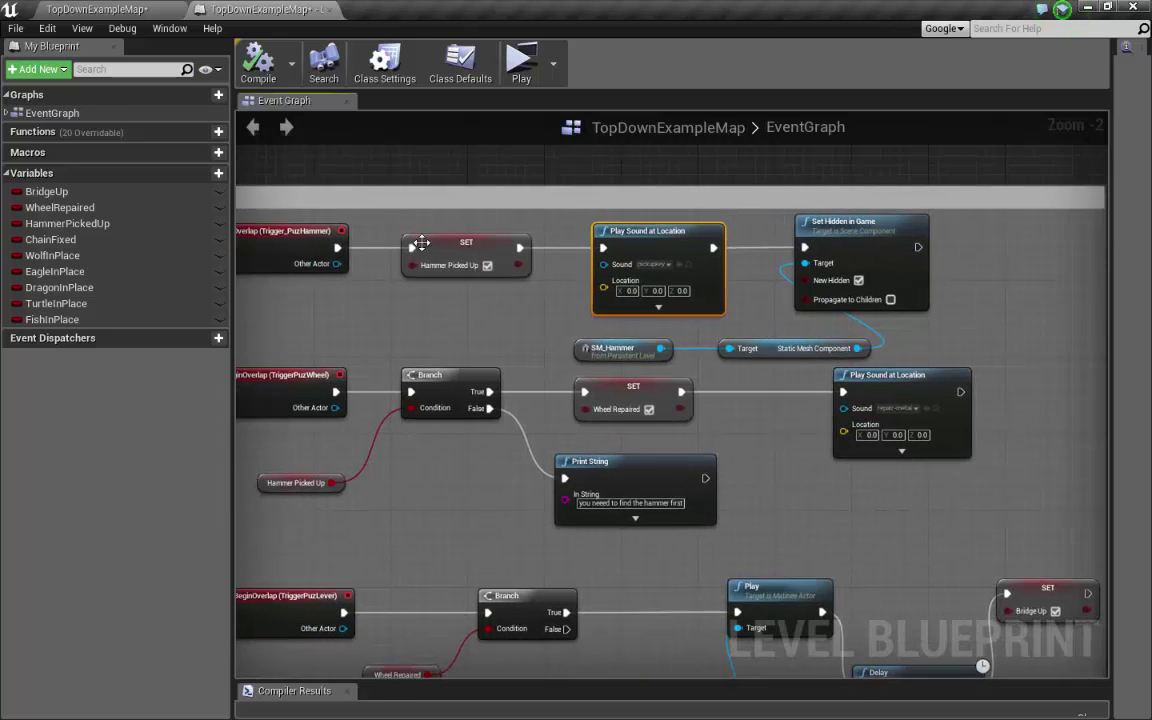
pyautogui.click(306, 234)
pyautogui.click(648, 232)
pyautogui.click(845, 222)
pyautogui.moveTo(489, 286); pyautogui.dragTo(503, 248, button='right')
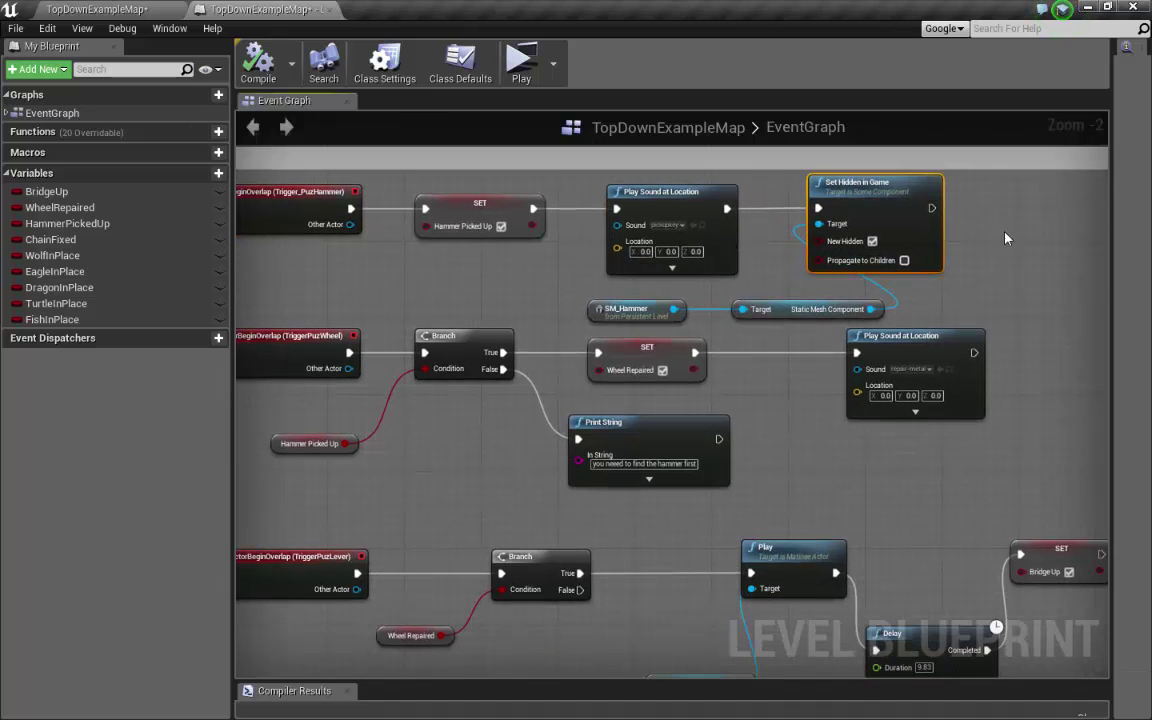
pyautogui.click(251, 200)
pyautogui.moveTo(251, 200); pyautogui.dragTo(366, 222, button='right')
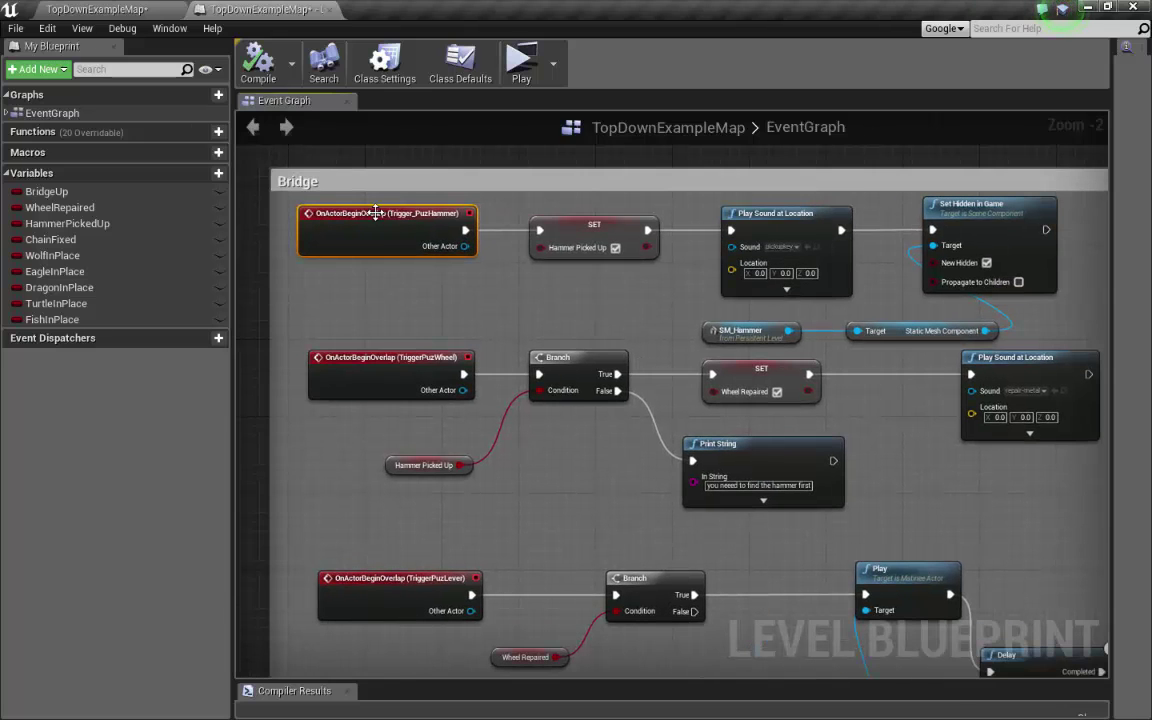
pyautogui.click(628, 222)
pyautogui.click(785, 228)
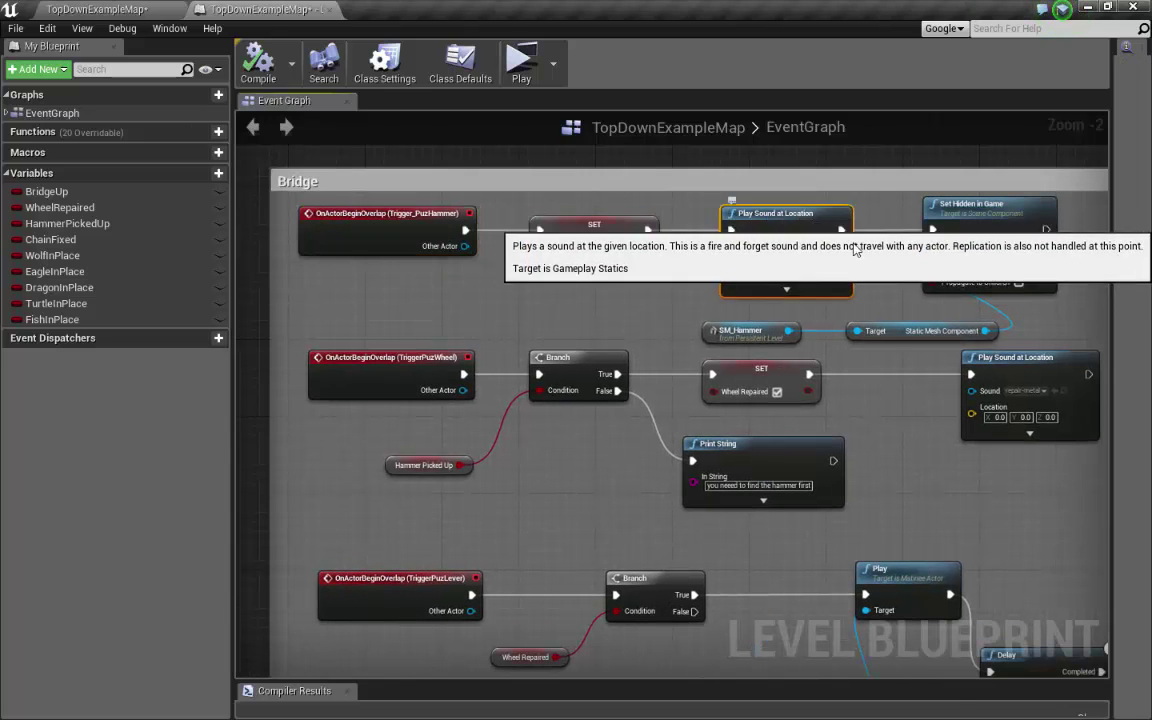
pyautogui.moveTo(864, 257); pyautogui.dragTo(645, 242, button='right')
pyautogui.click(765, 190)
pyautogui.moveTo(893, 262); pyautogui.dragTo(747, 290, button='right')
pyautogui.click(777, 240)
# Examine the wheel event's Print String node and the lever overlap event's chain through to the Bridge Up setter
pyautogui.moveTo(759, 347); pyautogui.dragTo(1066, 295, button='right')
pyautogui.moveTo(887, 354); pyautogui.dragTo(900, 314, button='right')
pyautogui.click(787, 362)
pyautogui.moveTo(845, 383); pyautogui.dragTo(847, 302, button='right')
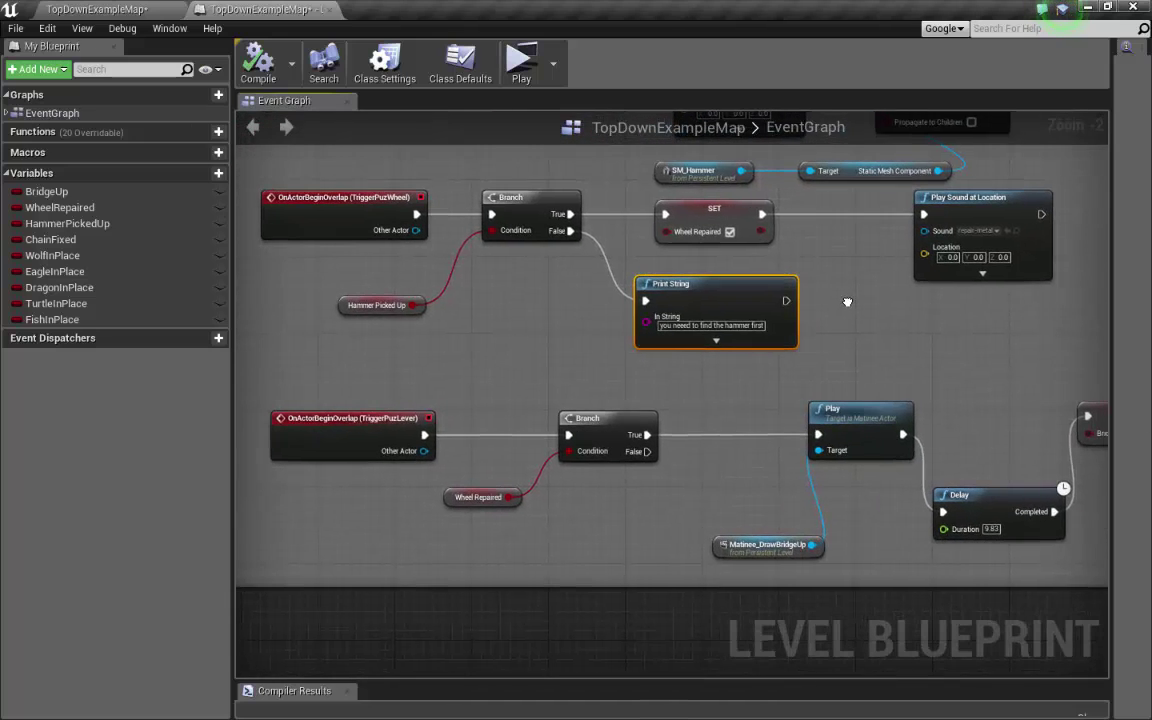
pyautogui.click(368, 416)
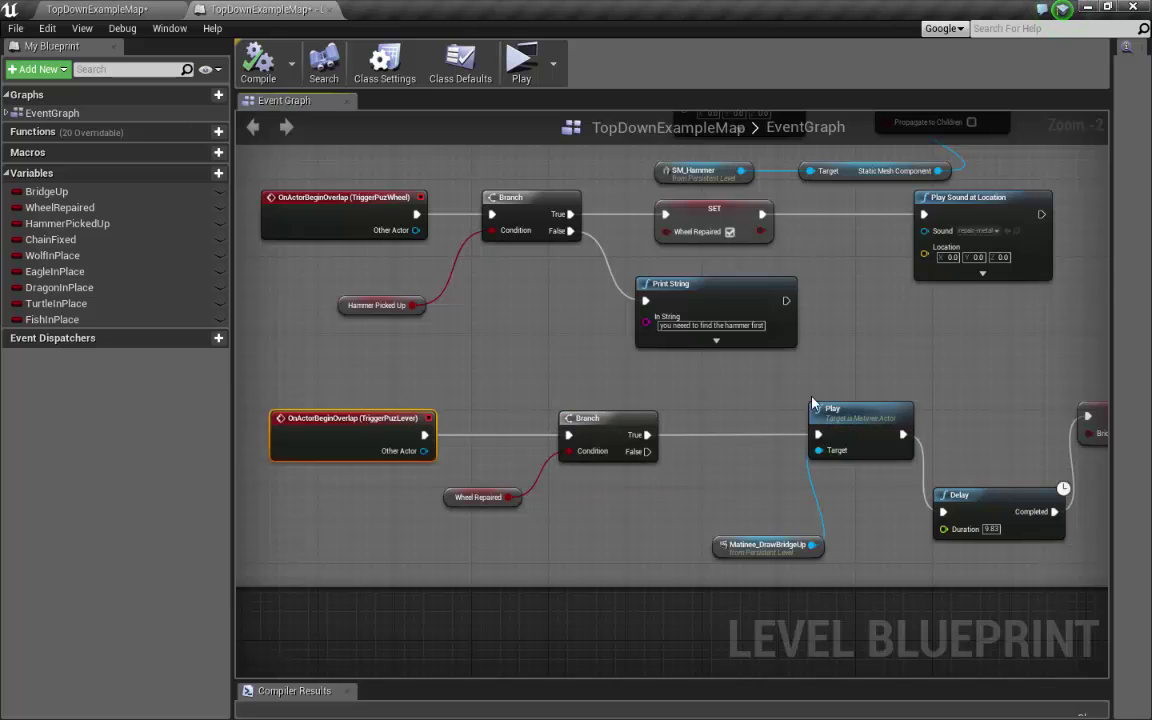
pyautogui.moveTo(818, 400); pyautogui.dragTo(756, 403, button='right')
pyautogui.scroll(-1, 755, 400)
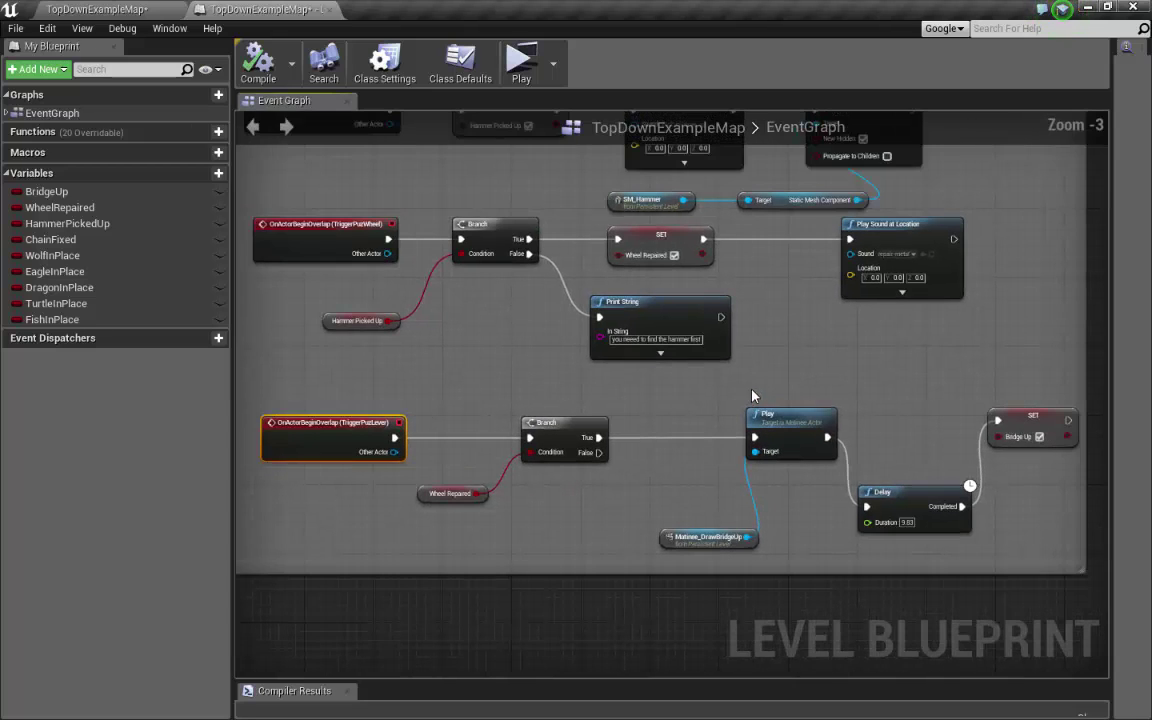
pyautogui.scroll(1, 750, 390)
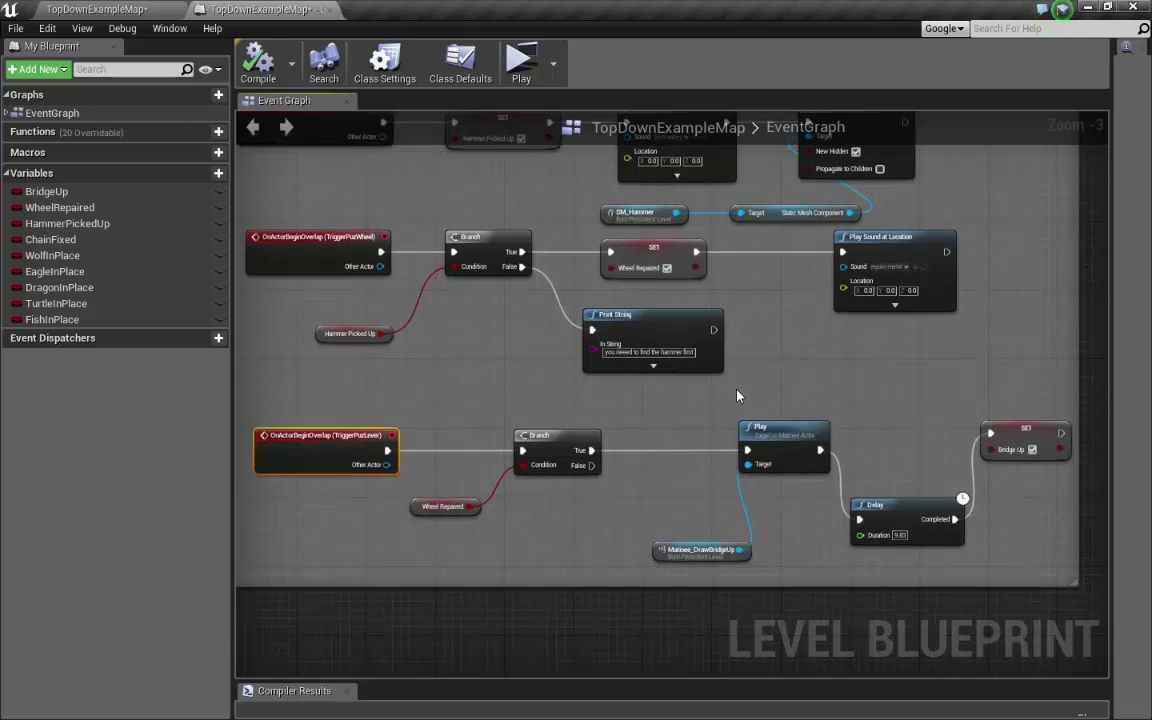
# Compare the hammer event's Hammer Picked Up setter with the wheel event's condition, Wheel Repaired setter, repair sound and Print String nodes
pyautogui.click(300, 222)
pyautogui.moveTo(491, 165); pyautogui.dragTo(532, 257, button='right')
pyautogui.click(355, 199)
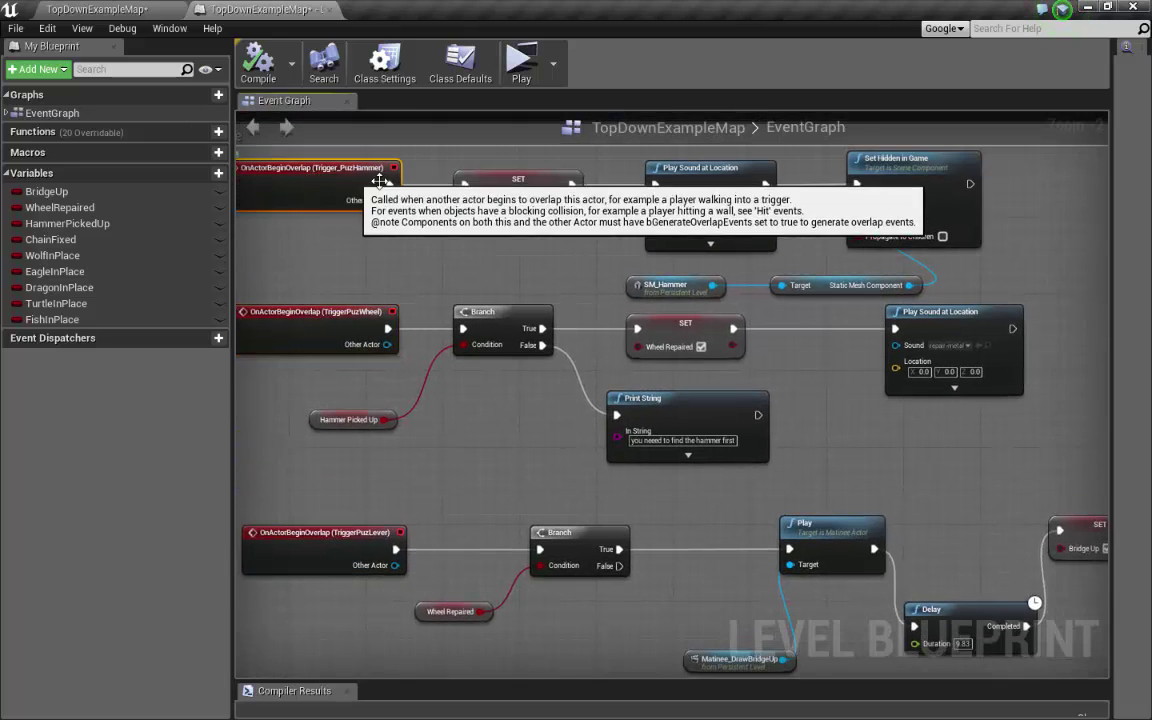
pyautogui.click(336, 327)
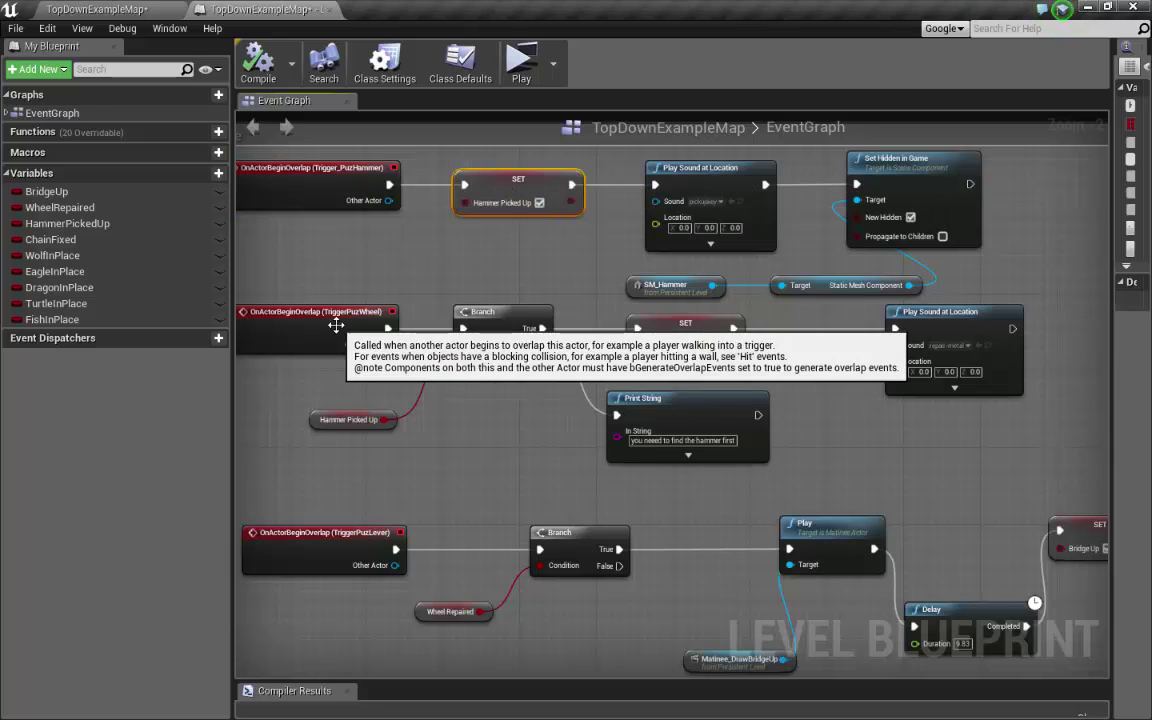
pyautogui.click(352, 419)
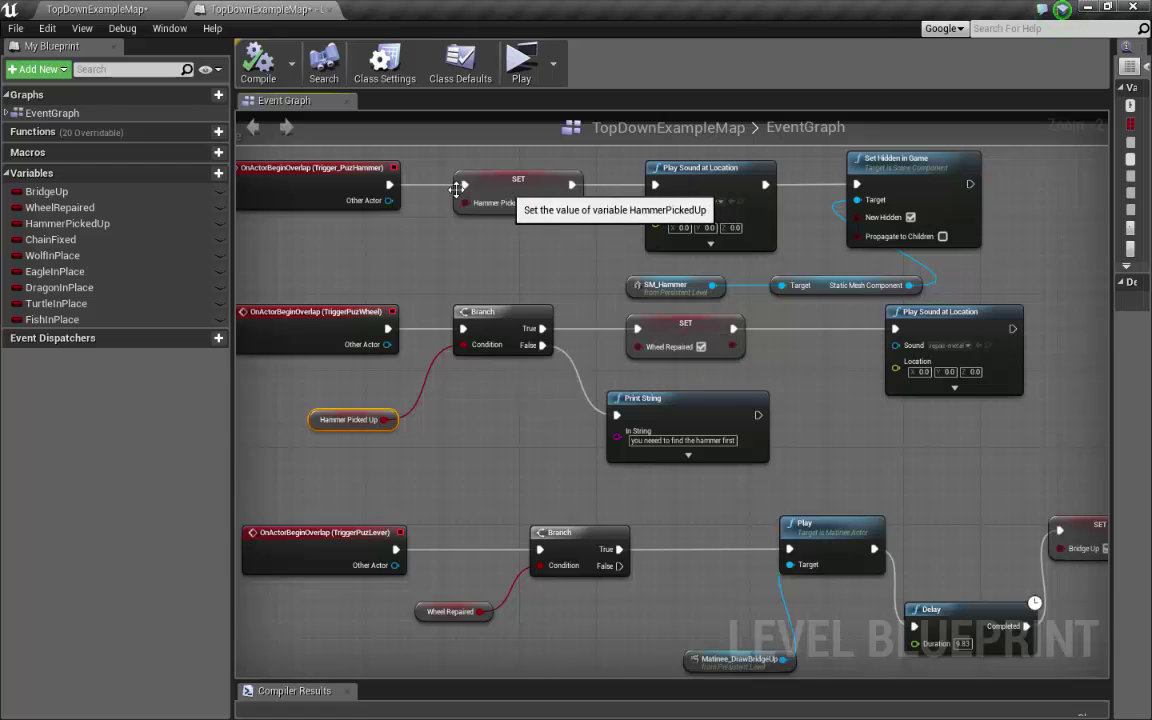
pyautogui.click(663, 331)
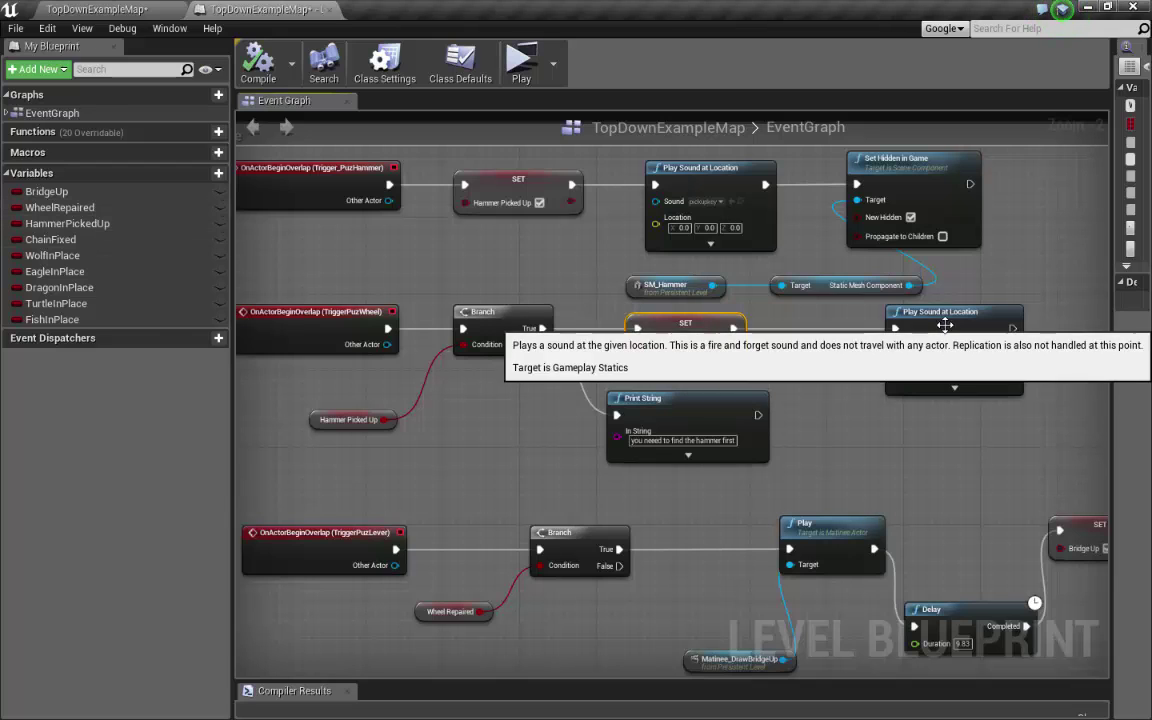
pyautogui.click(894, 378)
pyautogui.moveTo(855, 427); pyautogui.dragTo(904, 314, button='right')
pyautogui.click(715, 292)
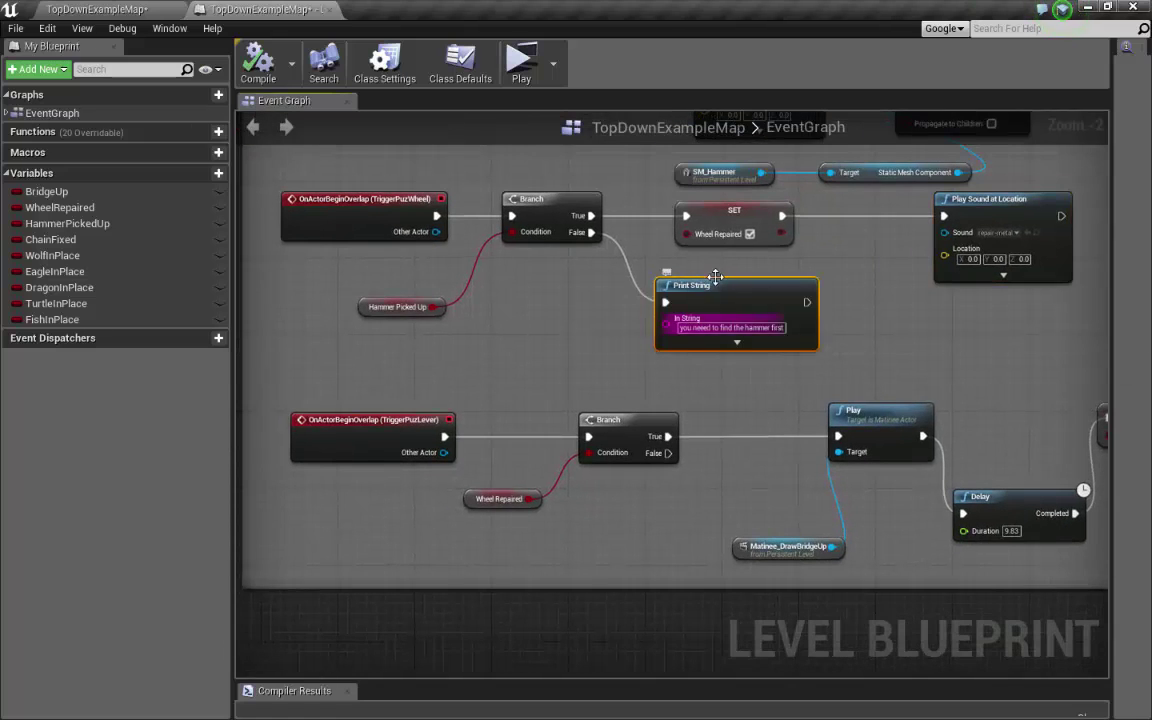
# Check the lever event's Branch and Wheel Repaired condition against the wheel event's Branch, Hammer Picked Up condition and Wheel Repaired setter
pyautogui.moveTo(705, 397); pyautogui.dragTo(745, 323, button='right')
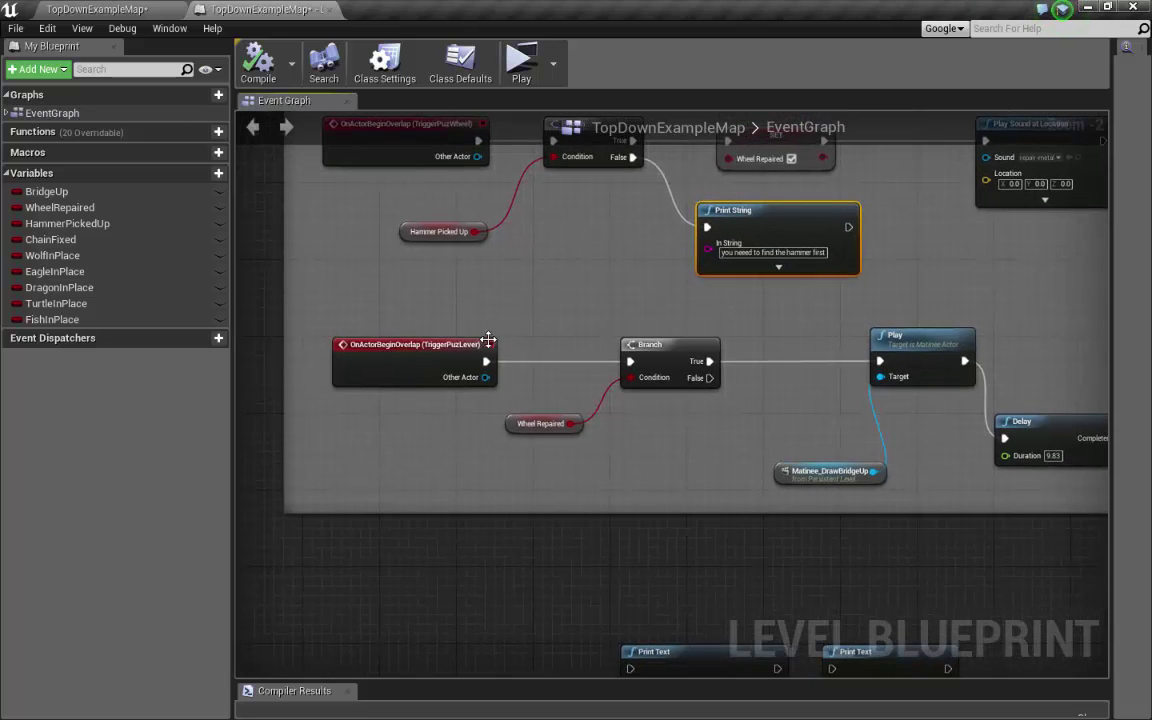
pyautogui.moveTo(486, 341); pyautogui.dragTo(372, 379, button='right')
pyautogui.click(306, 380)
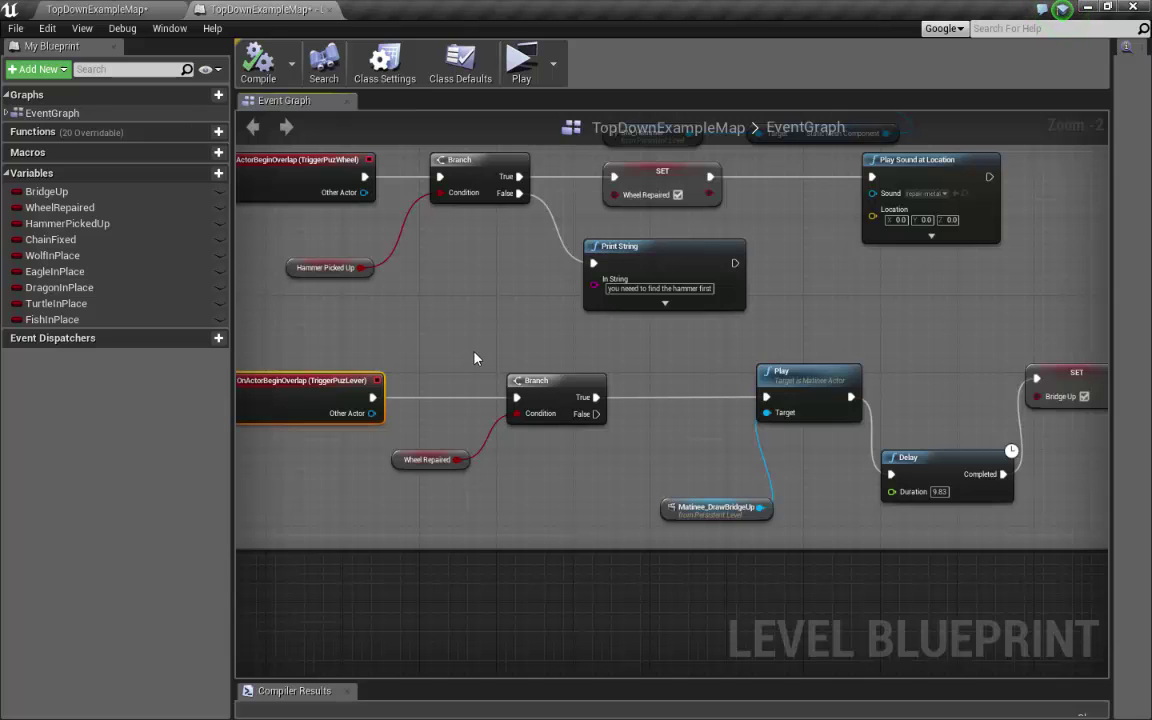
pyautogui.moveTo(476, 360); pyautogui.dragTo(545, 378, button='right')
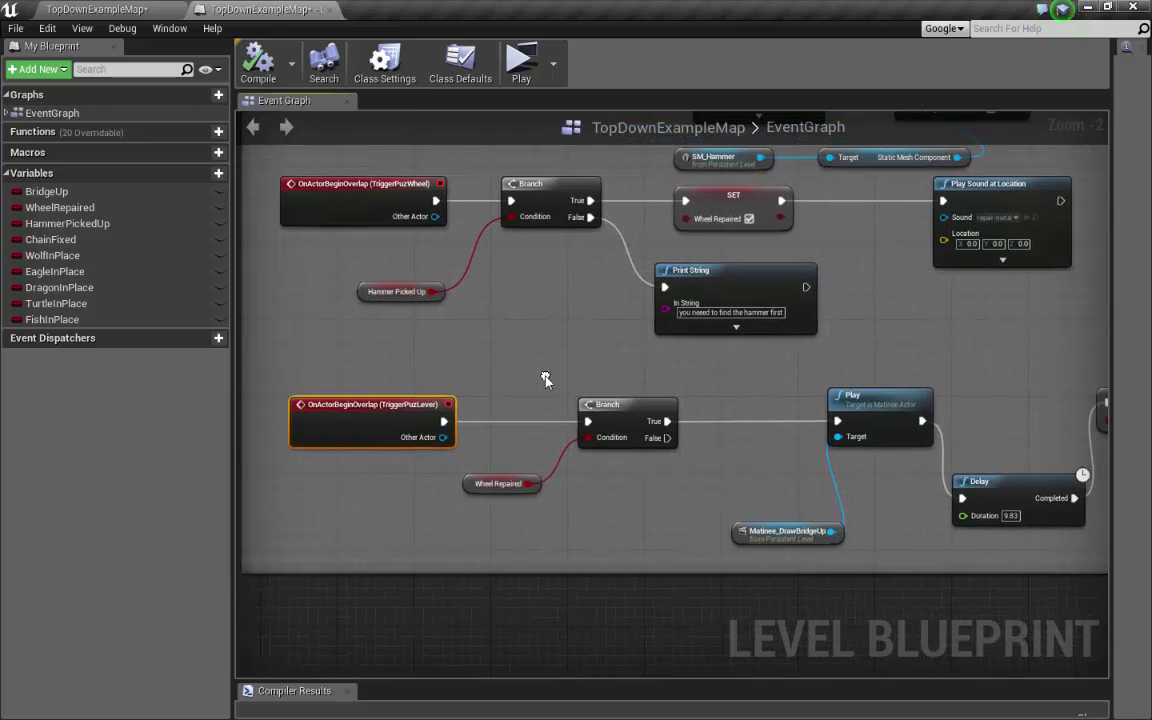
pyautogui.click(622, 402)
pyautogui.moveTo(670, 347); pyautogui.dragTo(690, 300, button='right')
pyautogui.click(507, 442)
pyautogui.moveTo(555, 341); pyautogui.dragTo(513, 422, button='right')
pyautogui.click(522, 222)
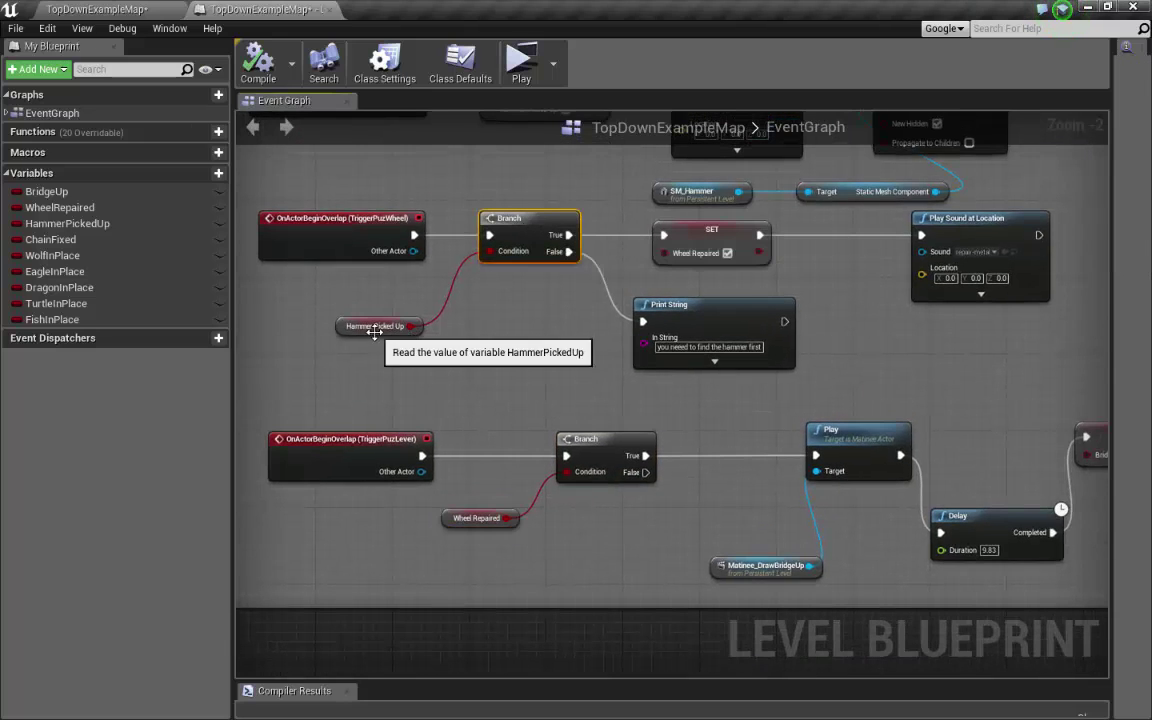
pyautogui.click(375, 326)
pyautogui.click(698, 235)
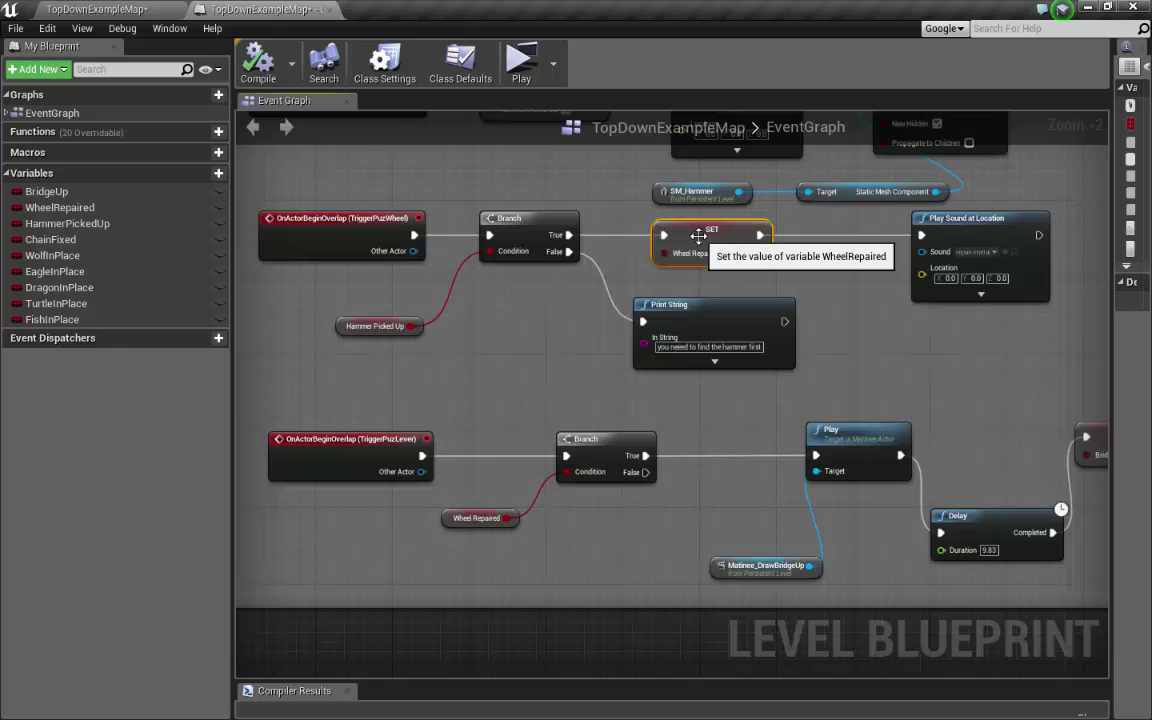
# Trace the lever Branch's True path through the Matinee_DrawBridgeUp Play node and the Delay to the Bridge Up setter
pyautogui.click(590, 440)
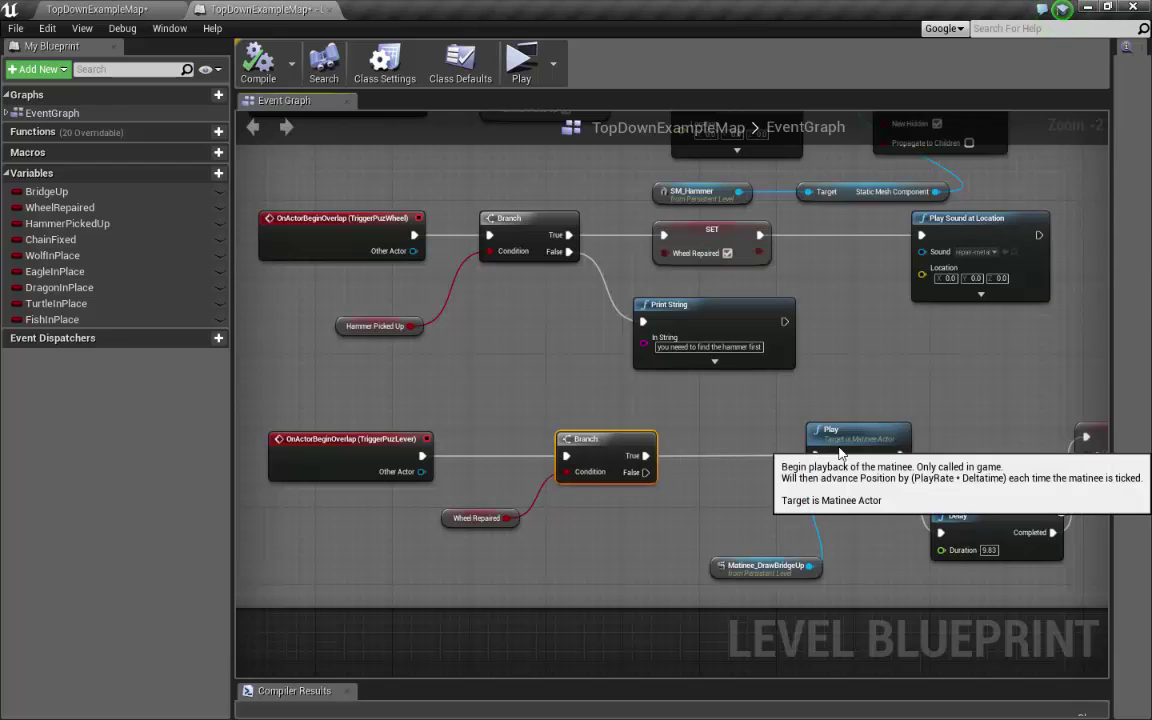
pyautogui.click(765, 566)
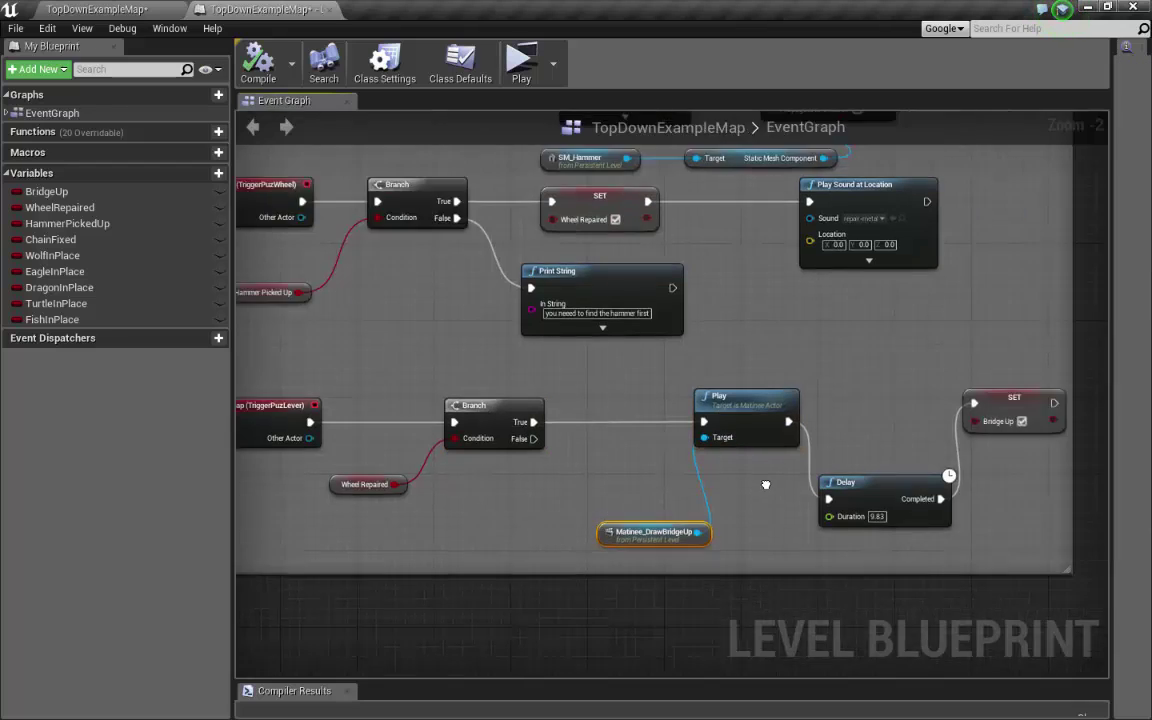
pyautogui.moveTo(748, 481); pyautogui.dragTo(670, 472, button='right')
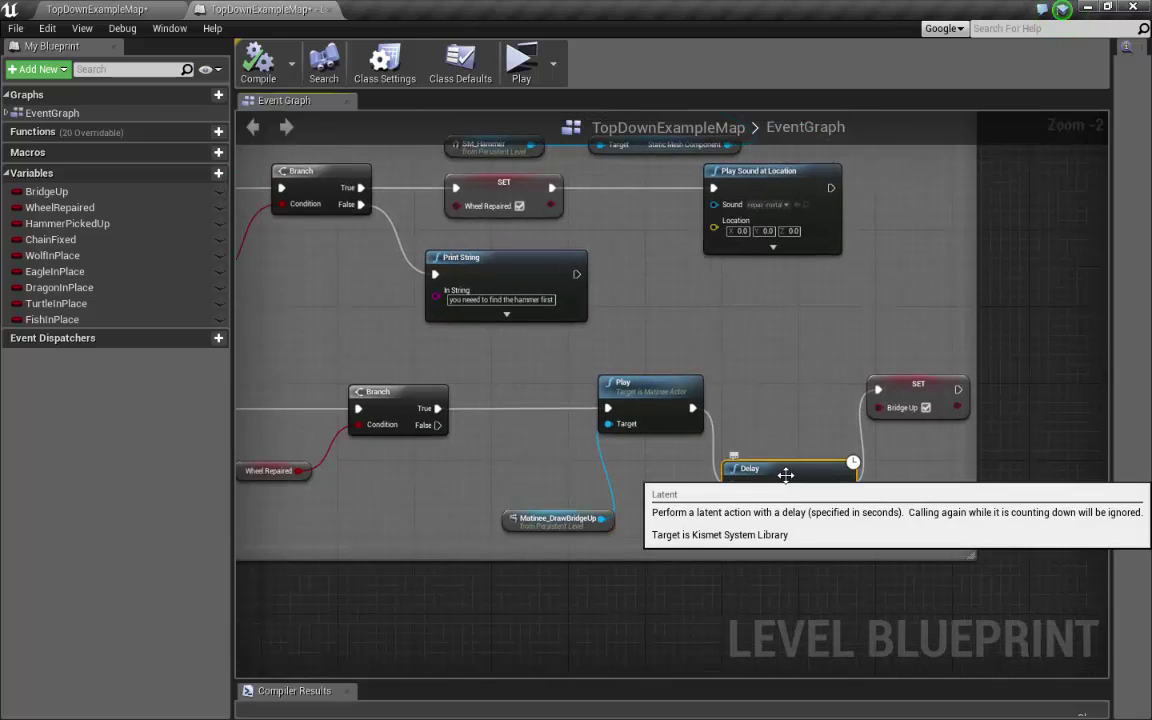
pyautogui.click(787, 474)
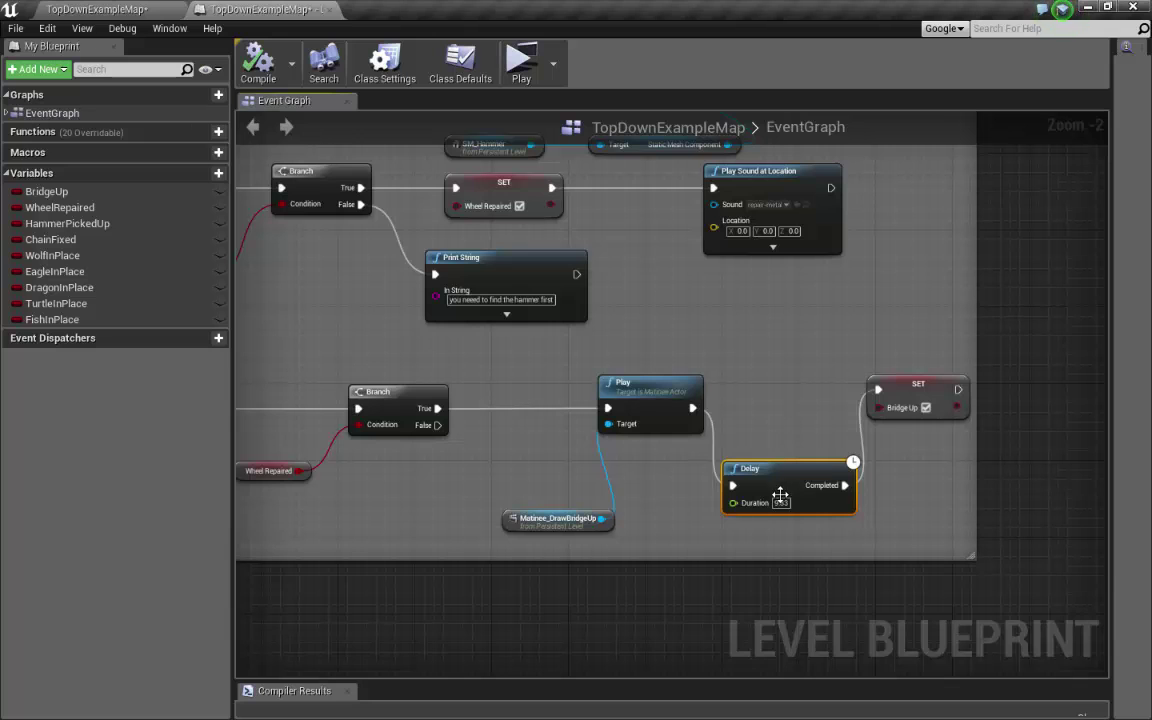
pyautogui.moveTo(753, 437); pyautogui.dragTo(952, 396, button='right')
pyautogui.click(957, 351)
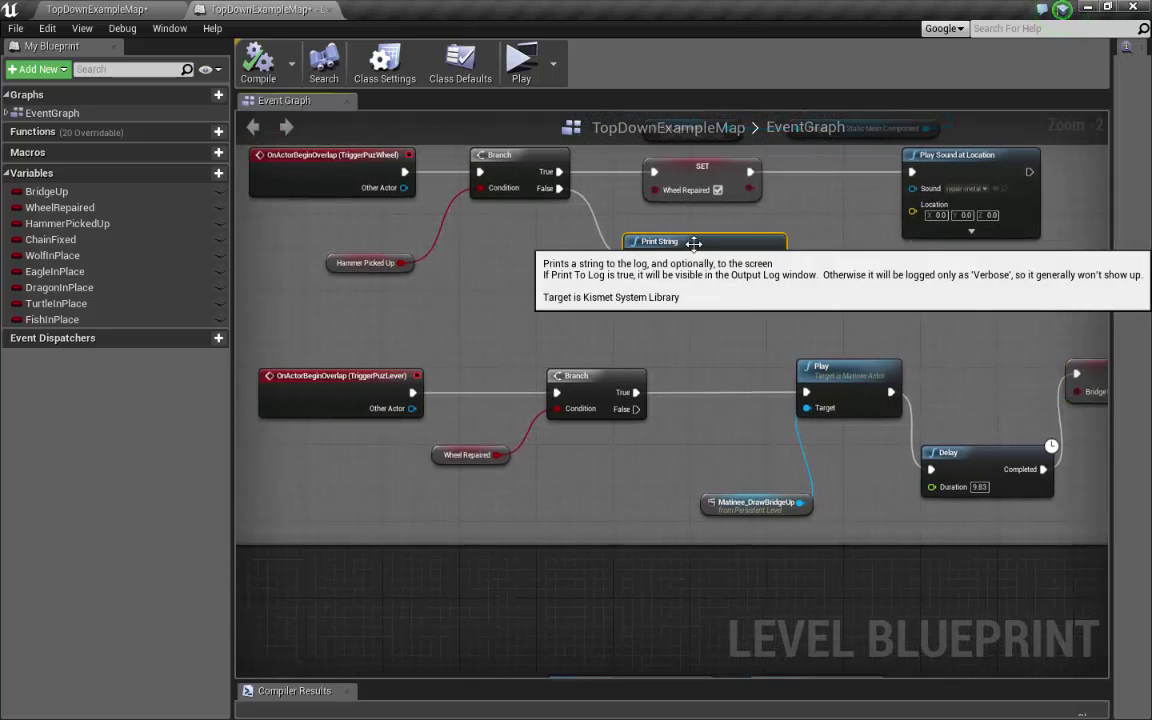
# Duplicate the hammer message's Print String below the lever Branch, moving Matinee_DrawBridgeUp aside, and connect the copy to the Branch's False output
pyautogui.click(722, 288)
pyautogui.hotkey('ctrl', 'c')
pyautogui.hotkey('ctrl', 'v')
pyautogui.moveTo(800, 328); pyautogui.dragTo(598, 472)
pyautogui.moveTo(770, 497); pyautogui.dragTo(857, 458)
pyautogui.moveTo(704, 473); pyautogui.dragTo(771, 473)
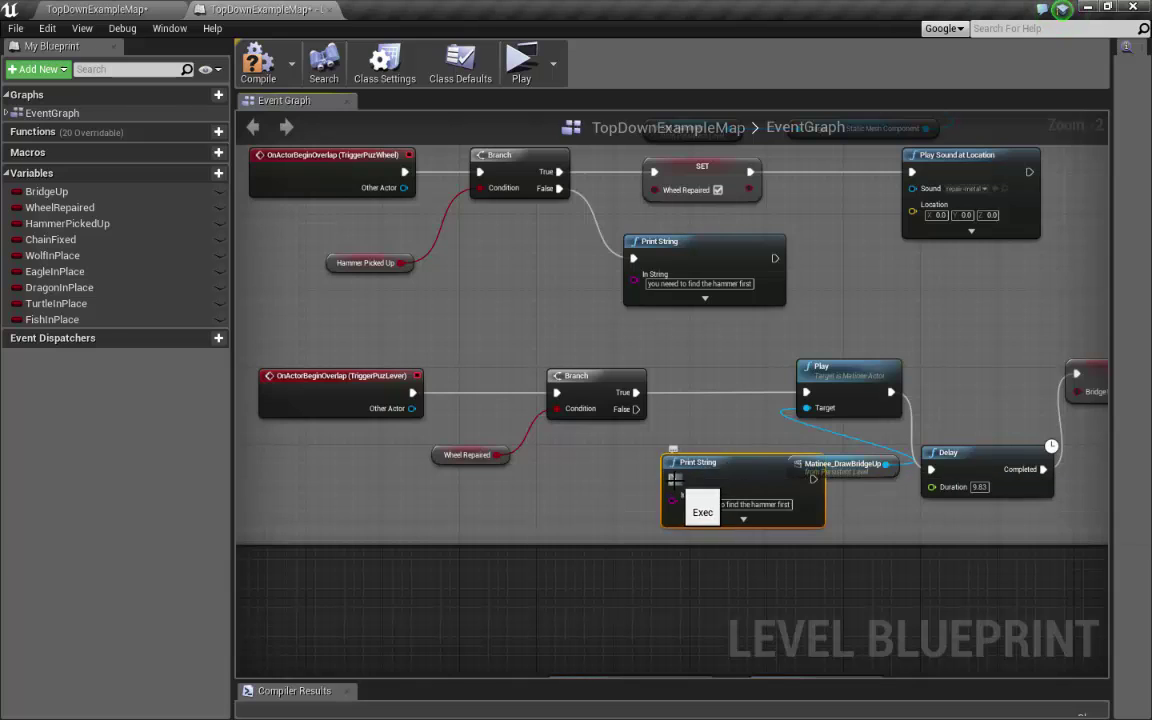
pyautogui.moveTo(672, 478); pyautogui.dragTo(632, 409)
# Set the copied Print String's text to "you need to to repair the bridge wheel" and move the node clear of the Matinee_DrawBridgeUp reference
pyautogui.moveTo(735, 465); pyautogui.dragTo(794, 508)
pyautogui.write('to')
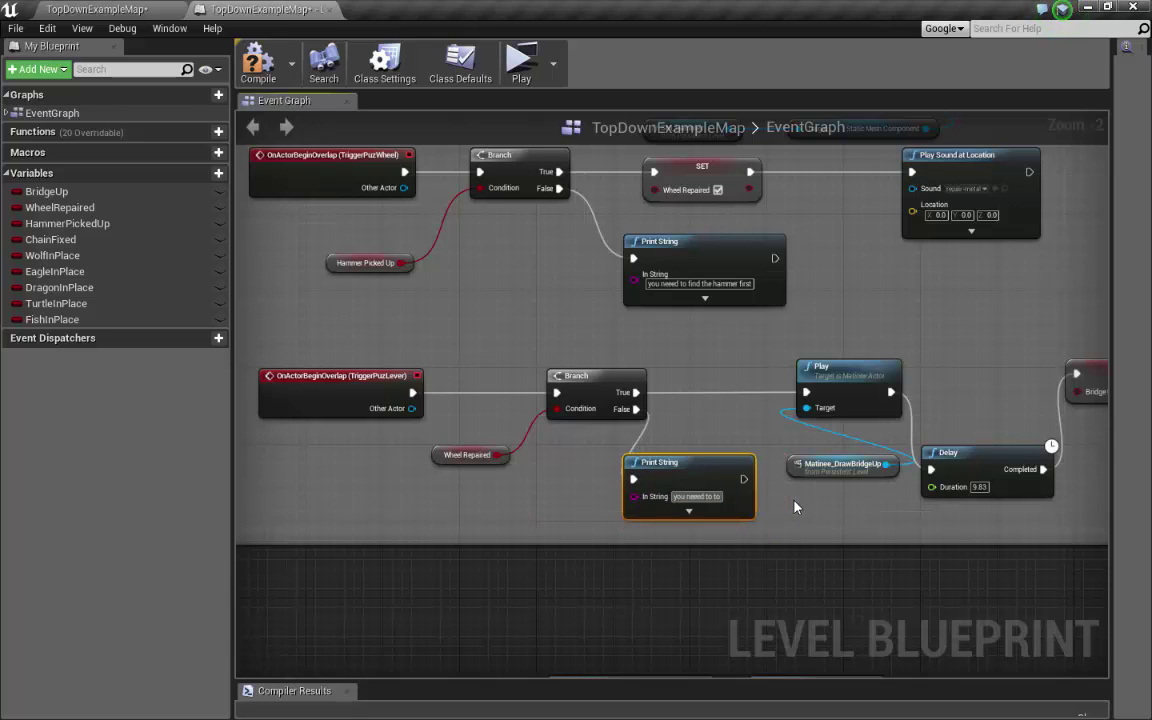
pyautogui.write(' repair th')
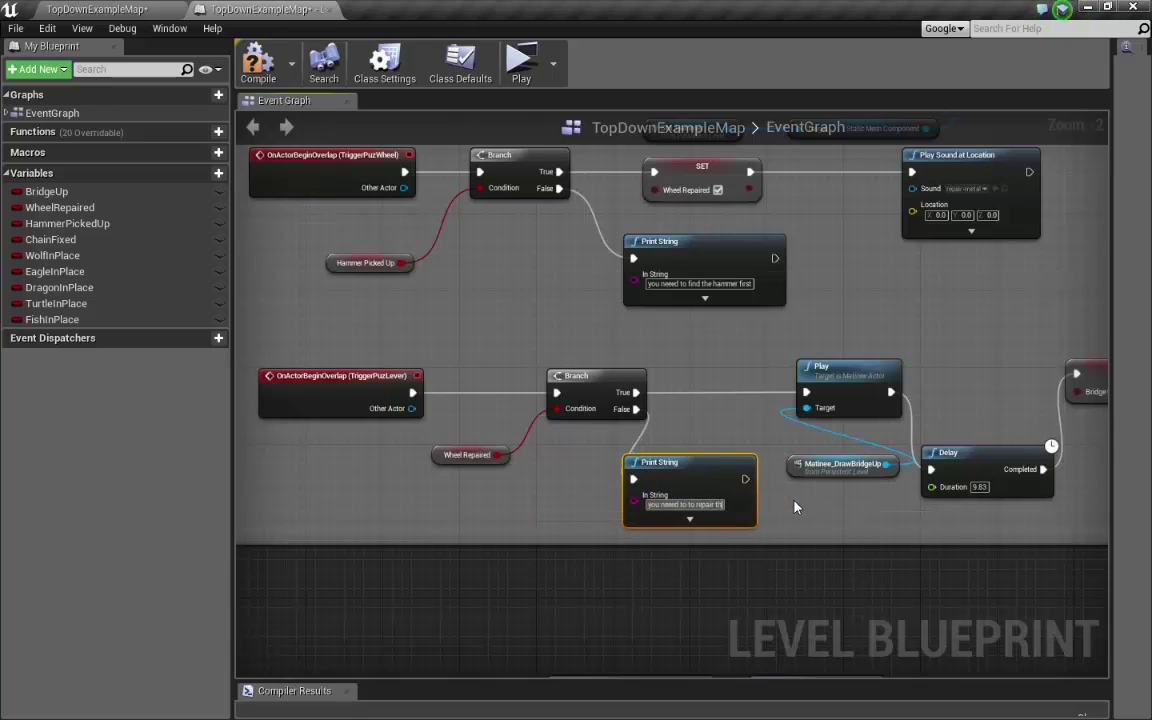
pyautogui.write('e bridge wheel')
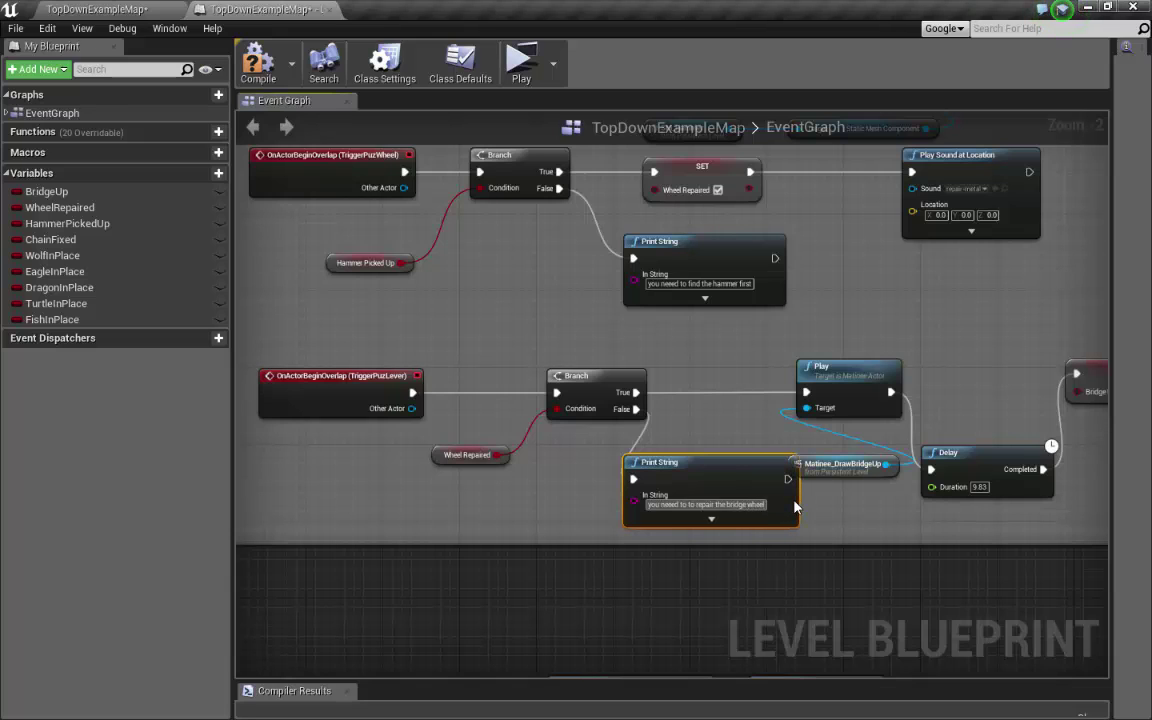
pyautogui.press('Return')
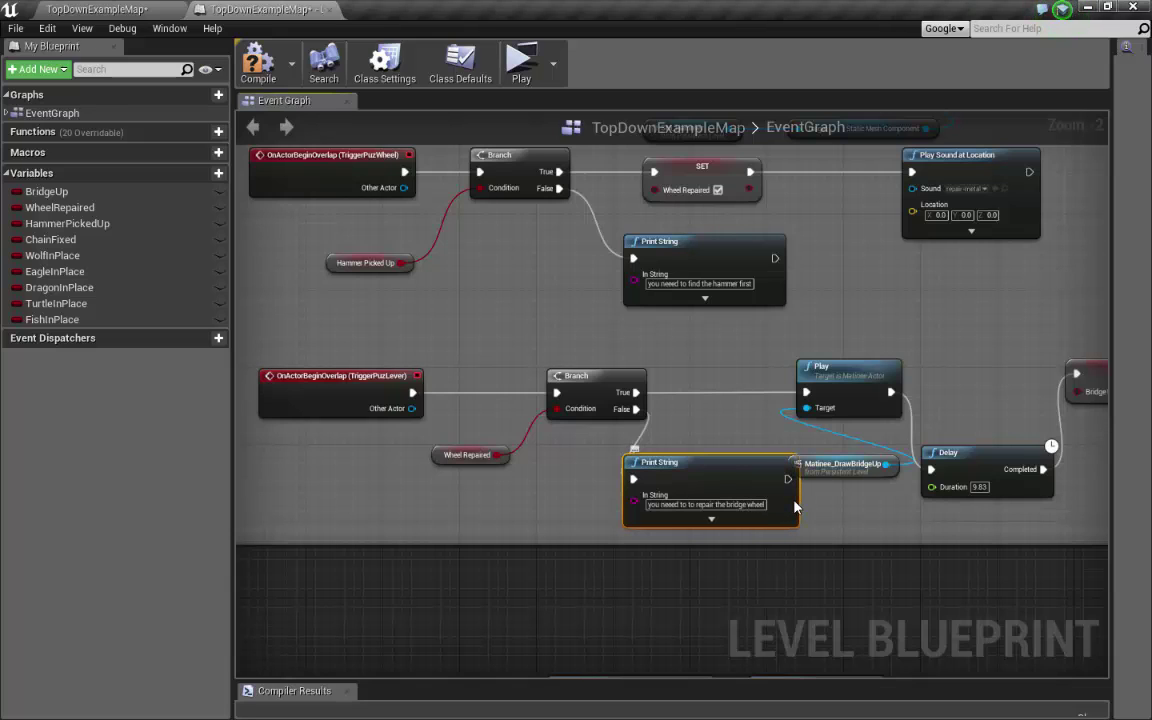
pyautogui.moveTo(795, 508); pyautogui.dragTo(766, 518)
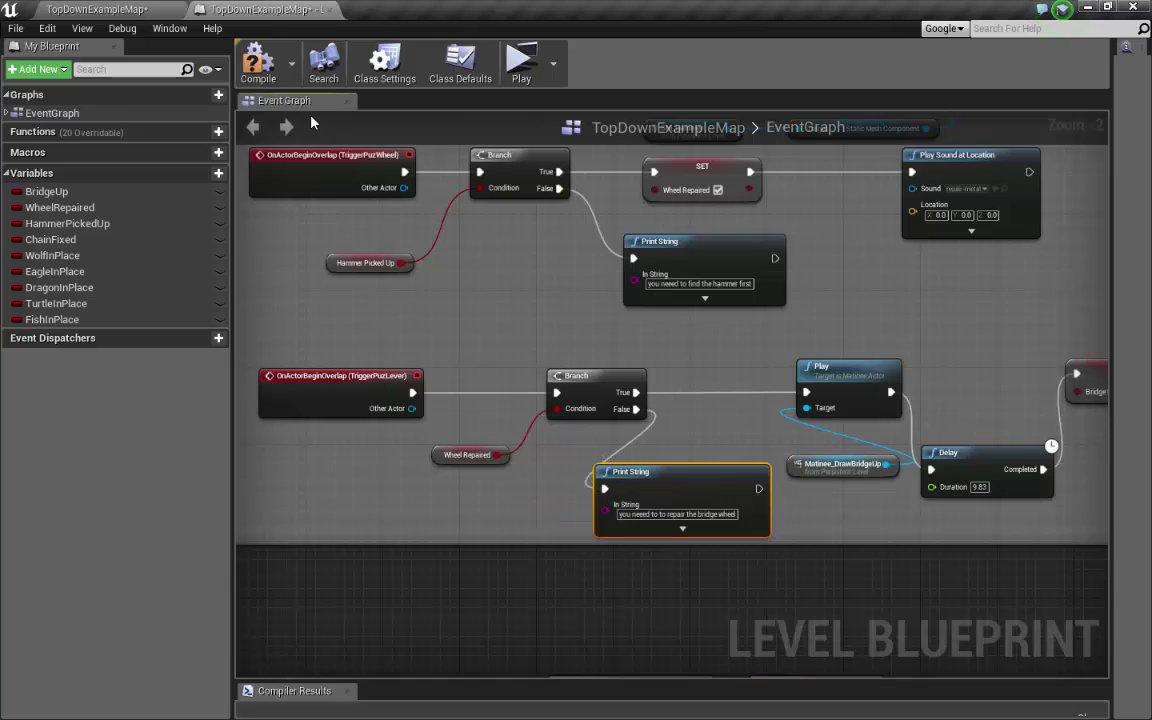
# Play-test the map by walking the character to the hammer, the bridge wheels and the lever block, and close the preview
pyautogui.click(97, 9)
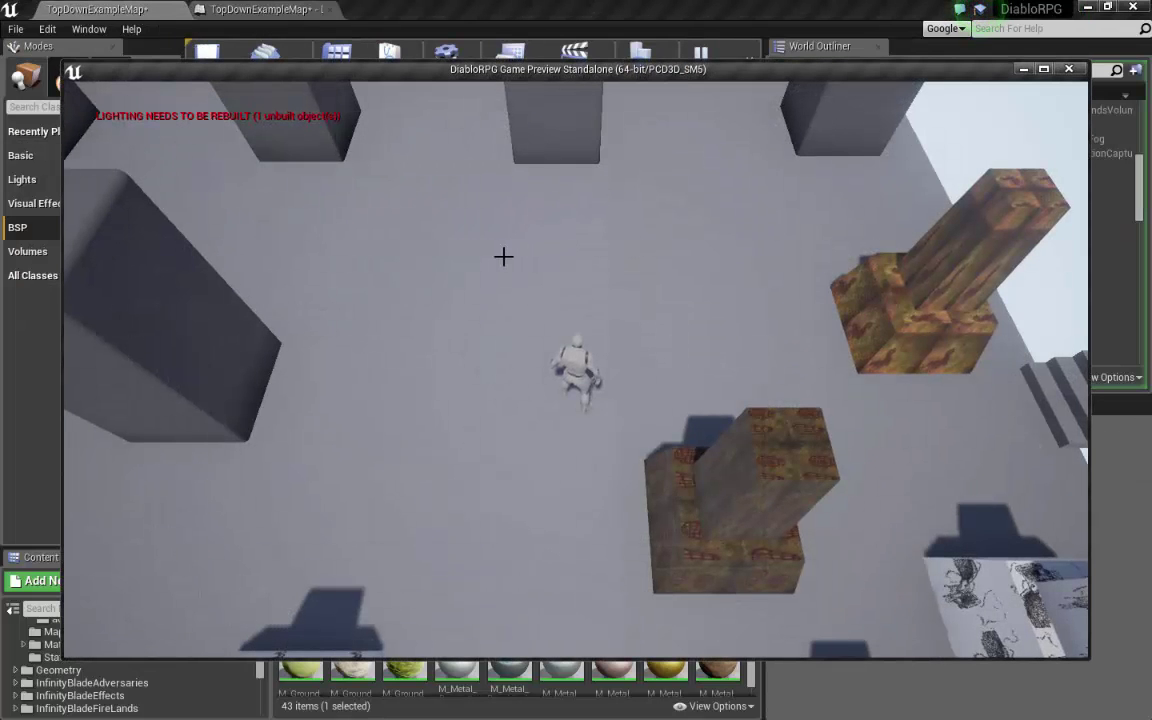
pyautogui.click(503, 256)
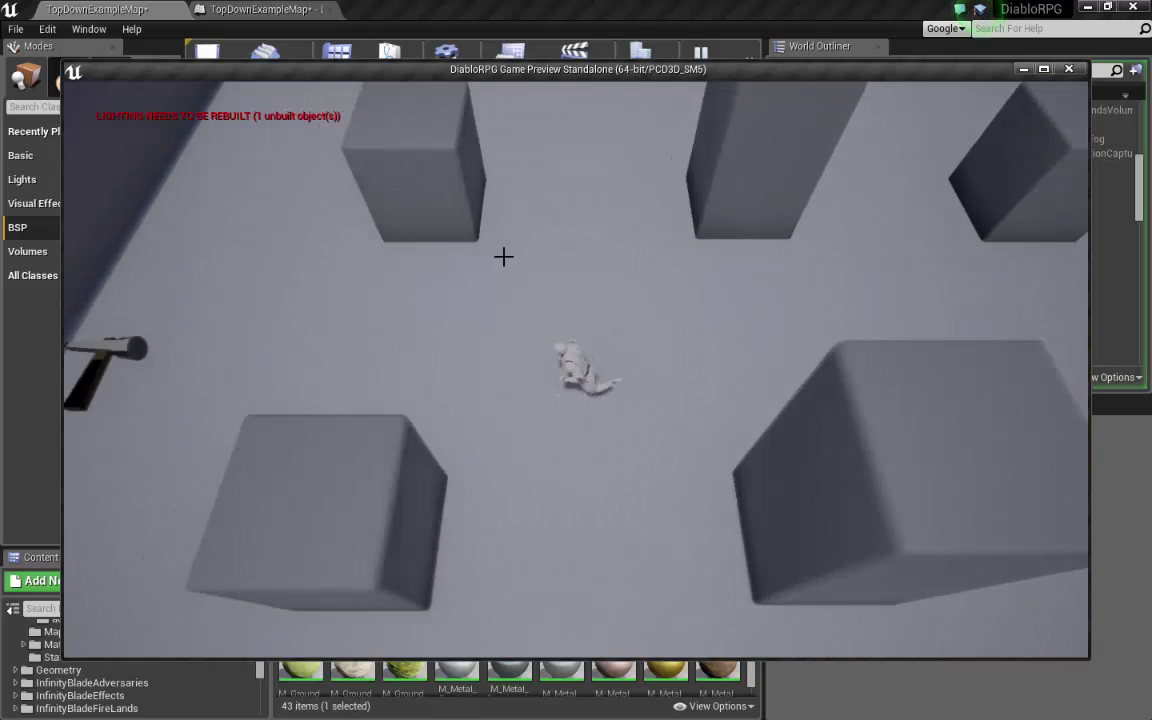
pyautogui.moveTo(503, 257); pyautogui.dragTo(510, 257)
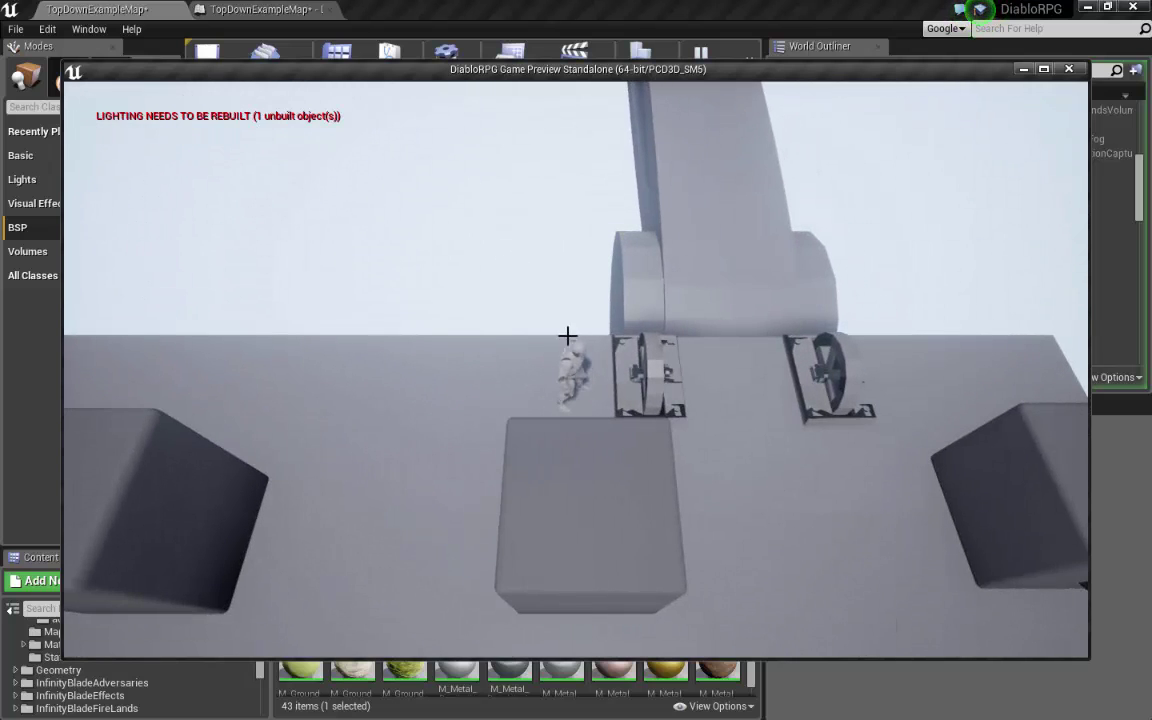
pyautogui.click(698, 346)
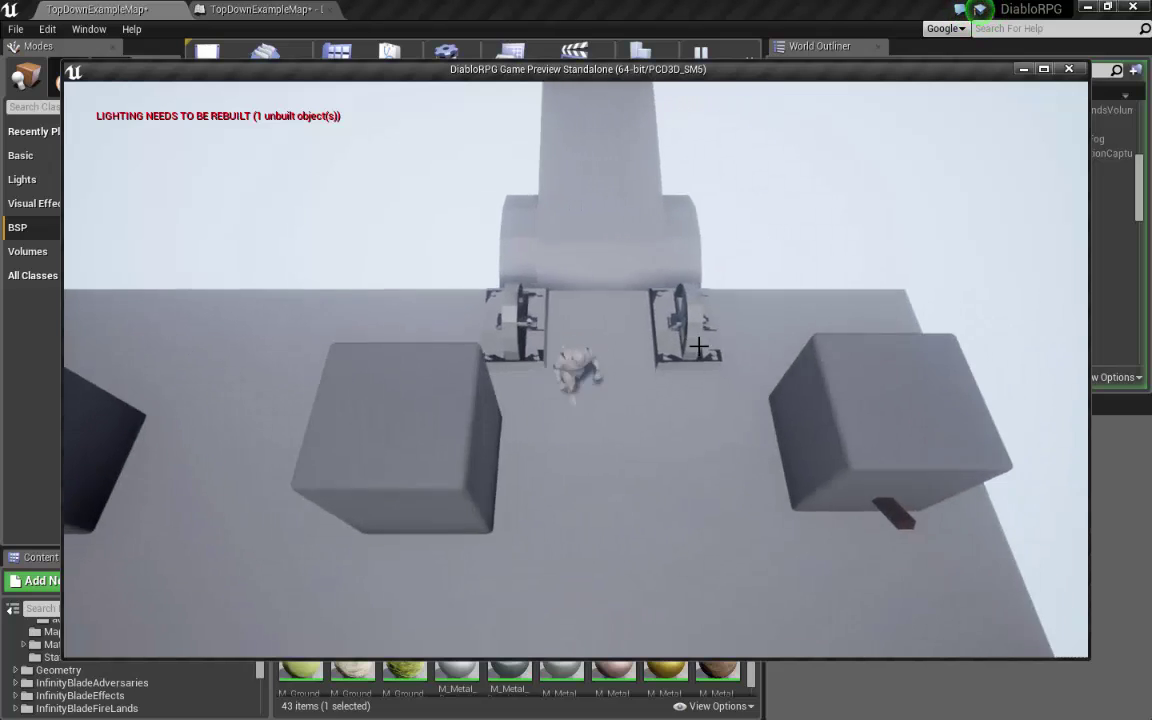
pyautogui.moveTo(698, 346); pyautogui.dragTo(698, 346)
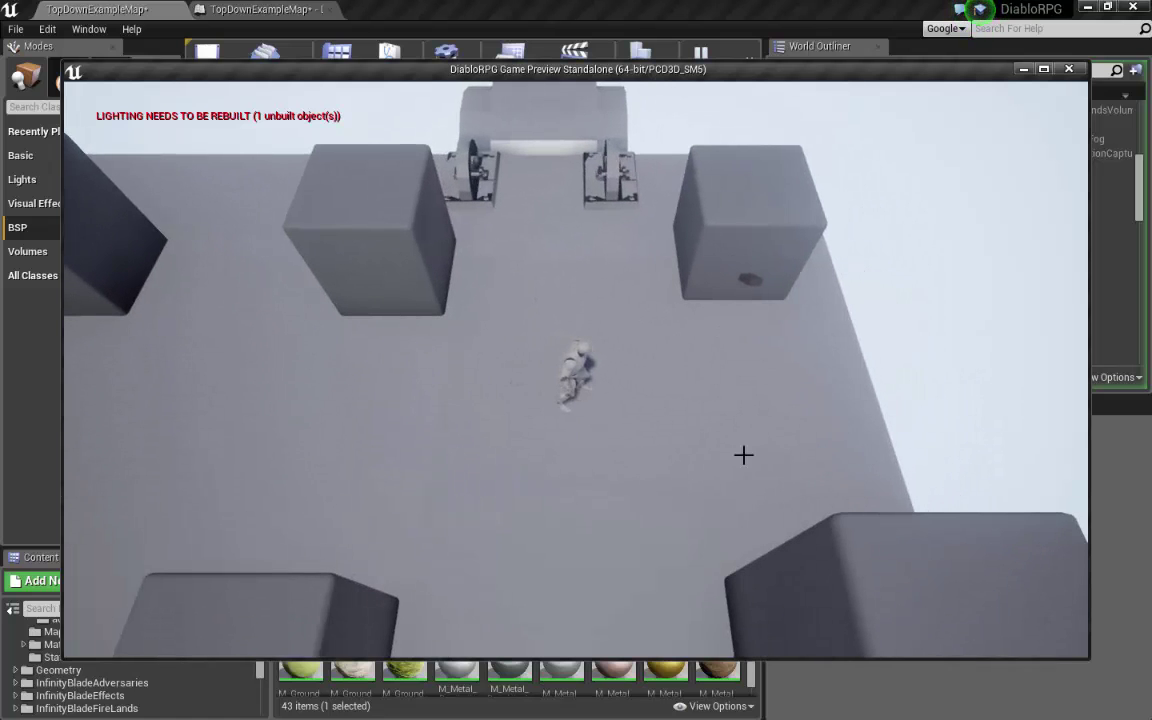
pyautogui.scroll(5, 740, 455)
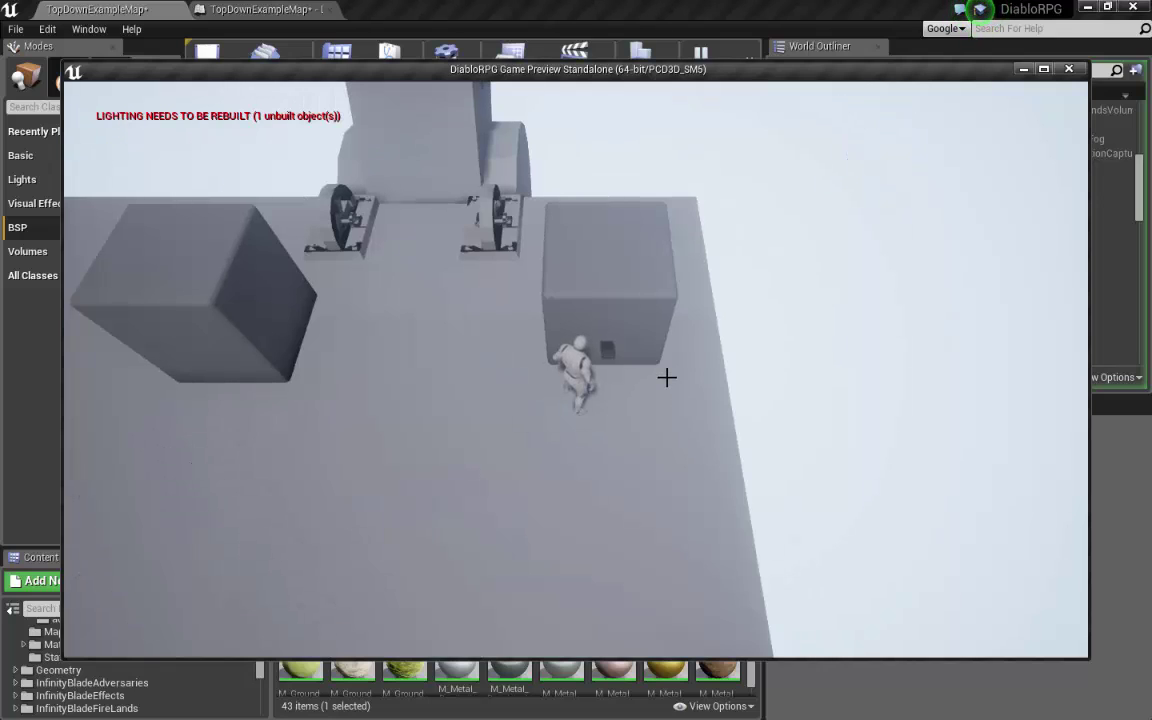
pyautogui.click(427, 398)
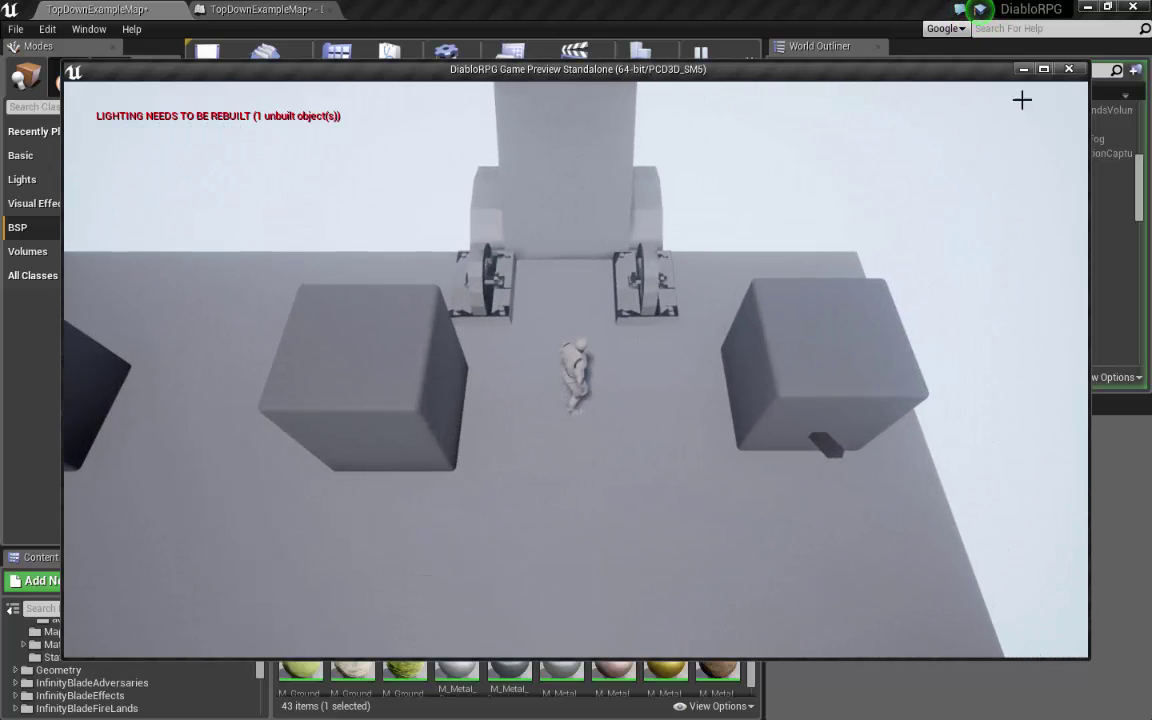
pyautogui.click(1067, 74)
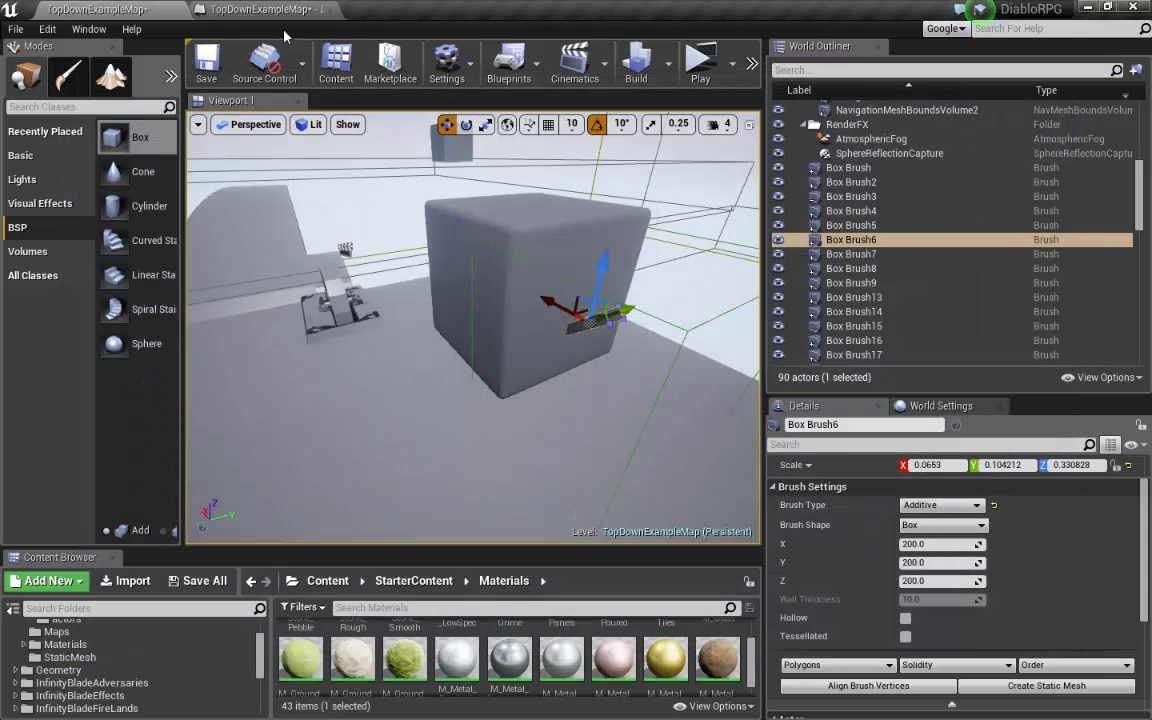
# Return to the level blueprint and inspect the Delay node between the matinee Play node and the Bridge Up setter
pyautogui.click(268, 10)
pyautogui.scroll(3, 700, 412)
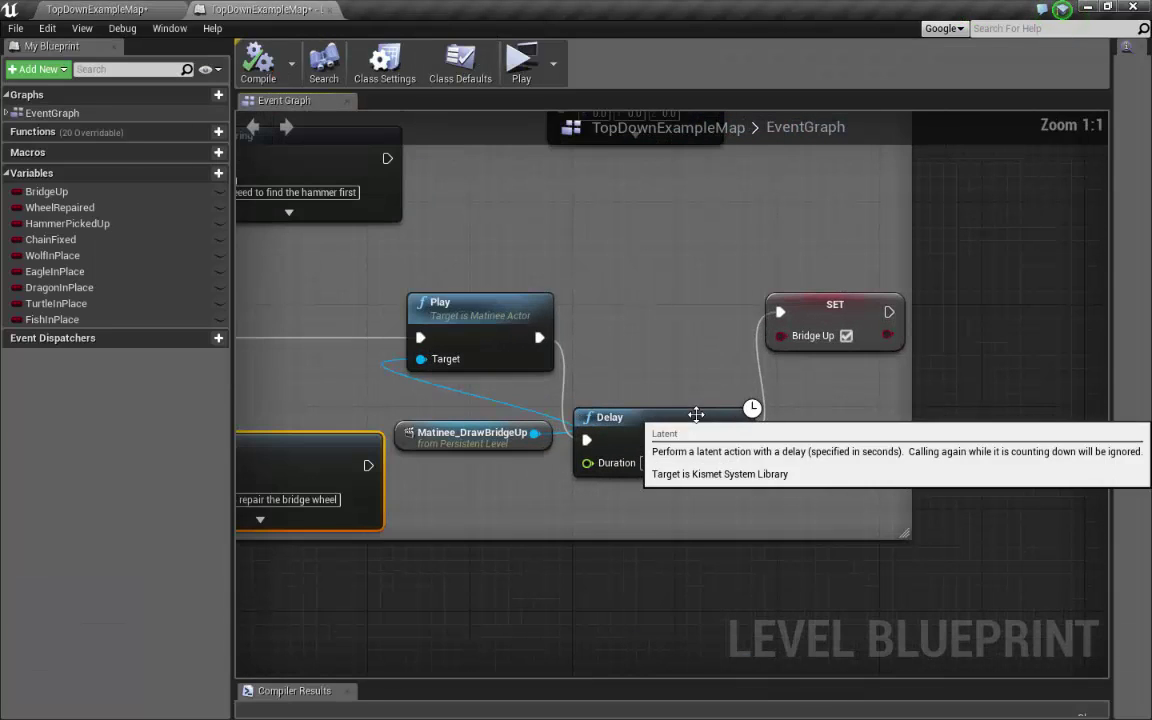
pyautogui.click(661, 433)
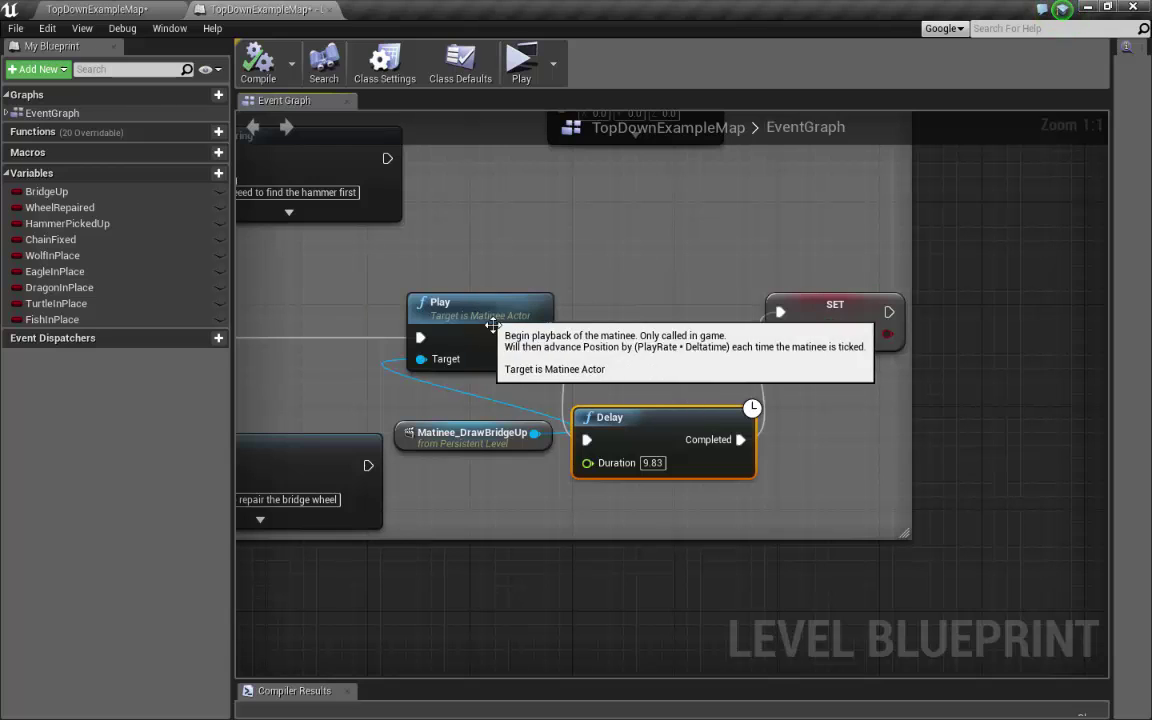
# Delete the Delay node after the matinee Play node and connect Play directly to the Bridge Up setter, placing the setter beside it
pyautogui.click(499, 322)
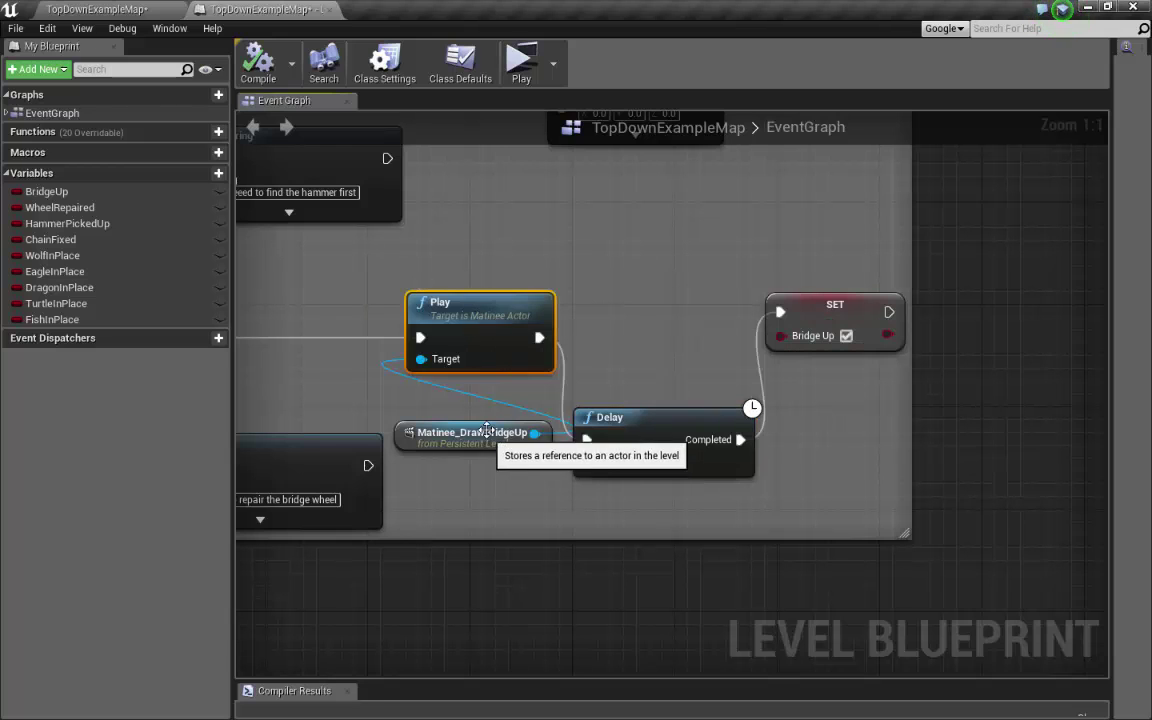
pyautogui.click(498, 432)
pyautogui.click(663, 417)
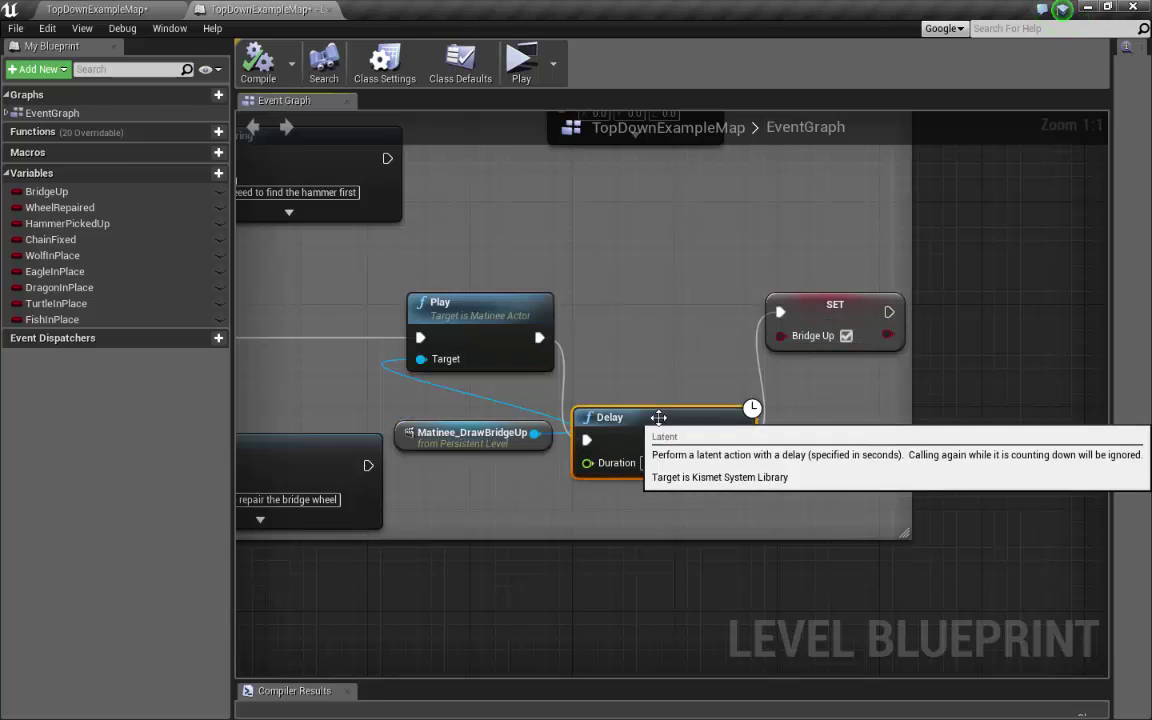
pyautogui.press('Delete')
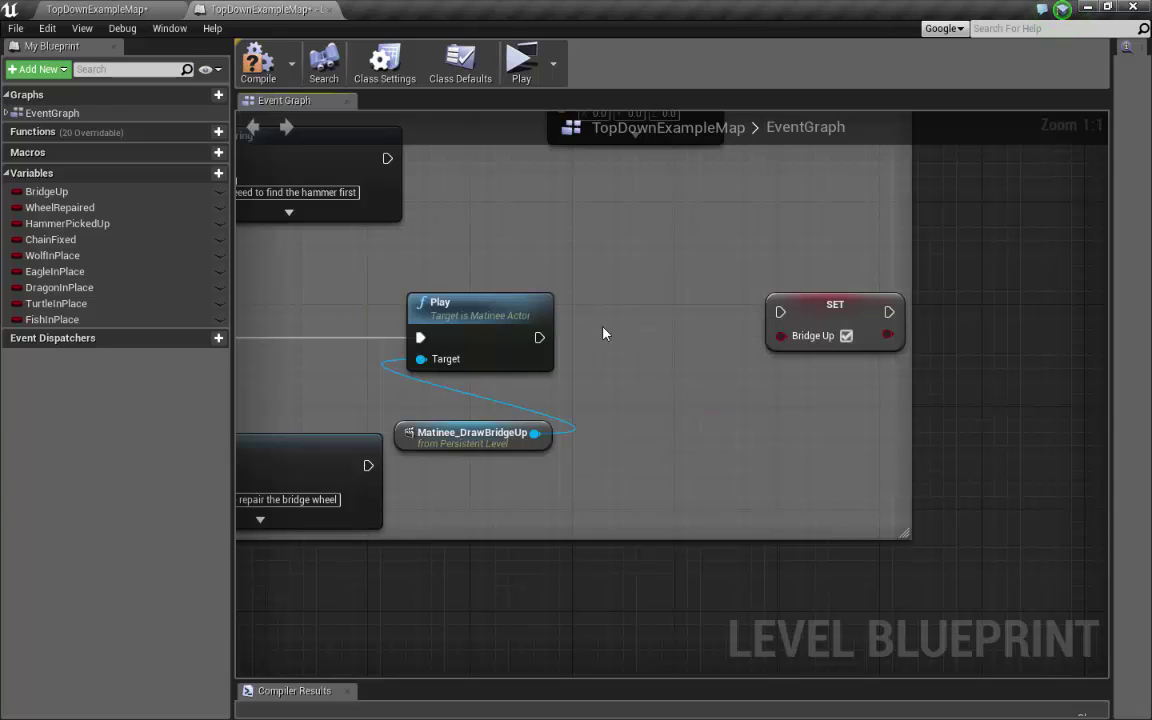
pyautogui.moveTo(537, 338); pyautogui.dragTo(666, 330)
pyautogui.moveTo(590, 245); pyautogui.dragTo(1019, 347, button='right')
pyautogui.scroll(-2, 801, 309)
pyautogui.moveTo(970, 440); pyautogui.dragTo(902, 508, button='right')
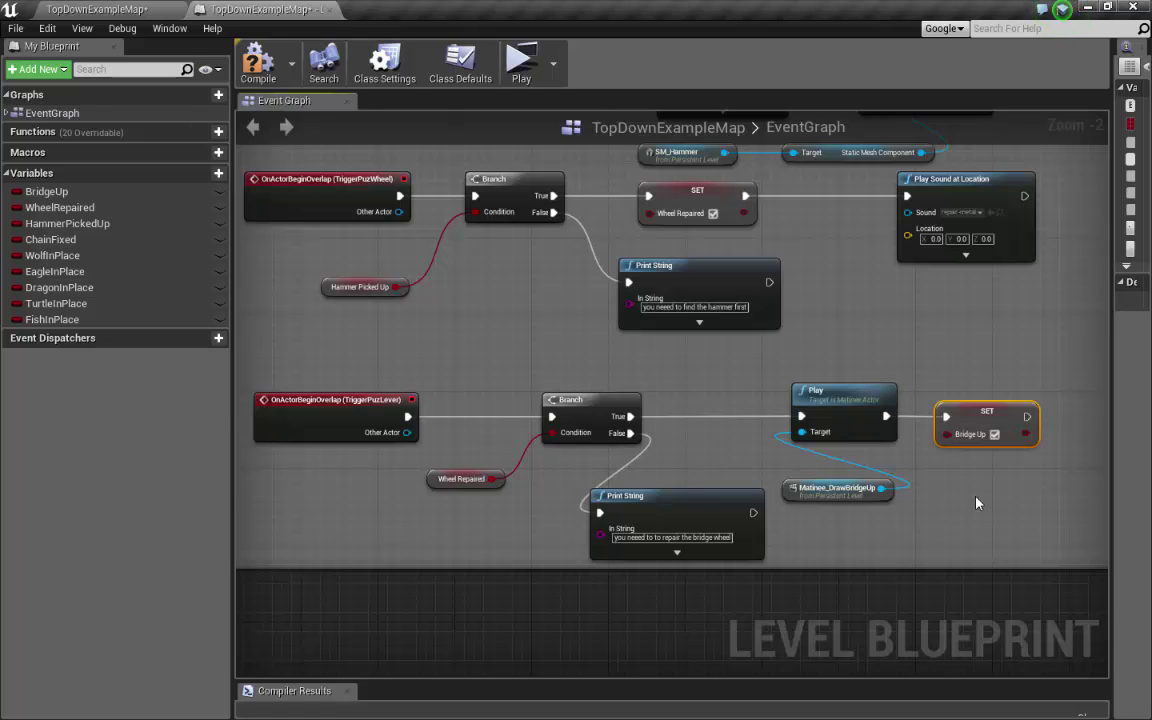
pyautogui.moveTo(979, 503); pyautogui.dragTo(943, 544, button='right')
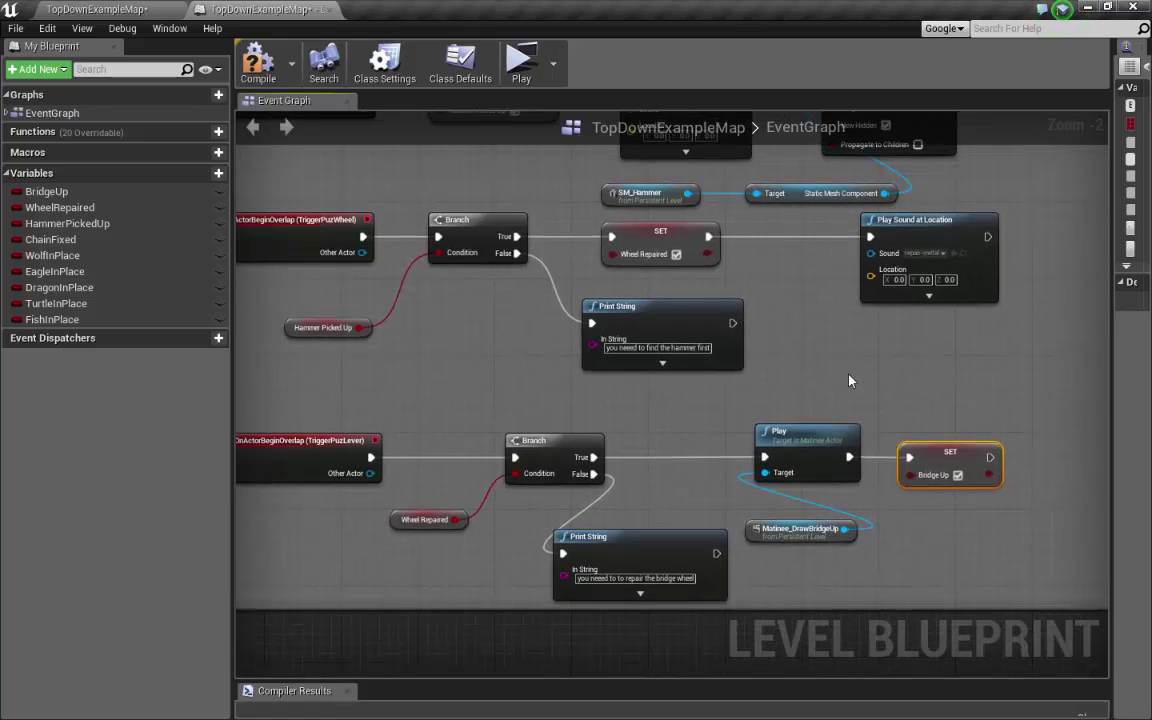
pyautogui.moveTo(849, 376); pyautogui.dragTo(933, 429, button='right')
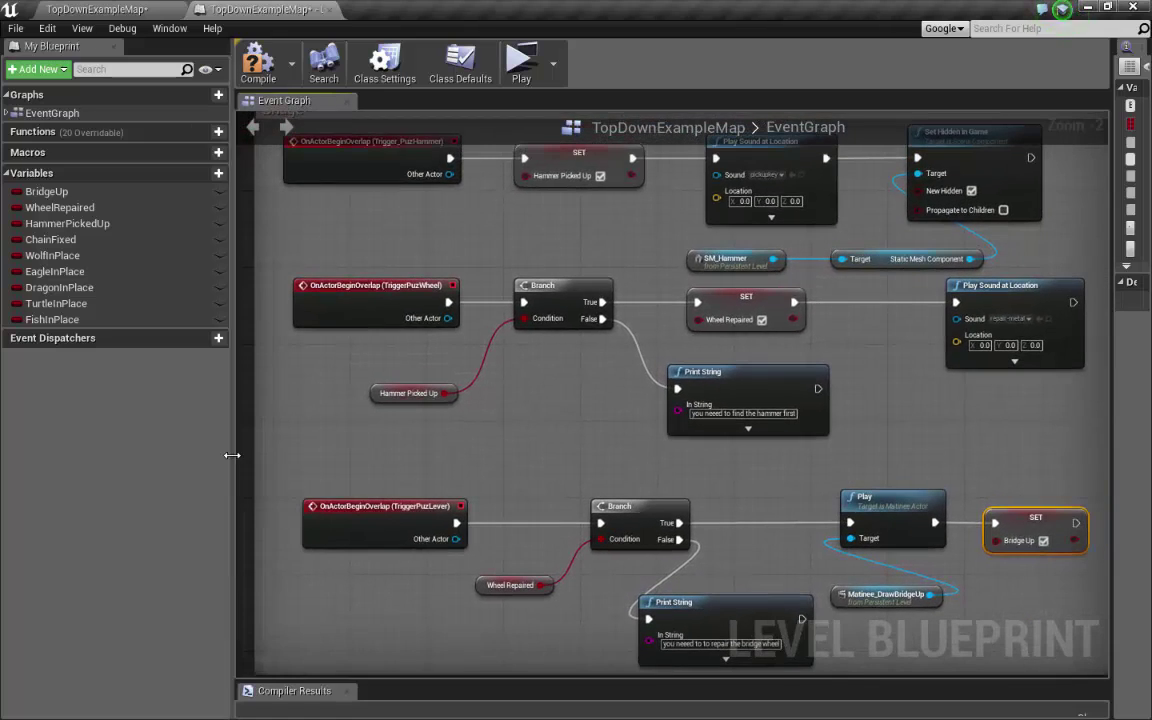
# Narrow the blueprint's variable list, widen the details area, enlarge the compiler results area and select the BridgeUp variable
pyautogui.moveTo(232, 459); pyautogui.dragTo(194, 459)
pyautogui.click(45, 191)
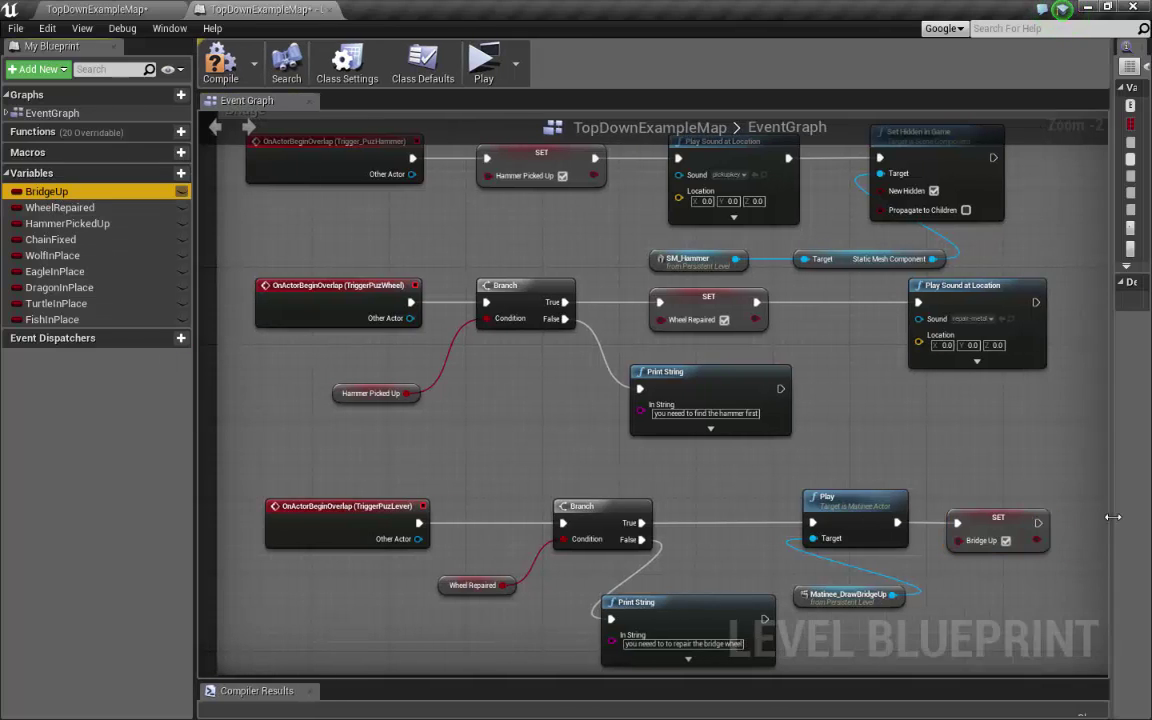
pyautogui.moveTo(1112, 524); pyautogui.dragTo(1088, 524)
pyautogui.moveTo(900, 651); pyautogui.dragTo(900, 397)
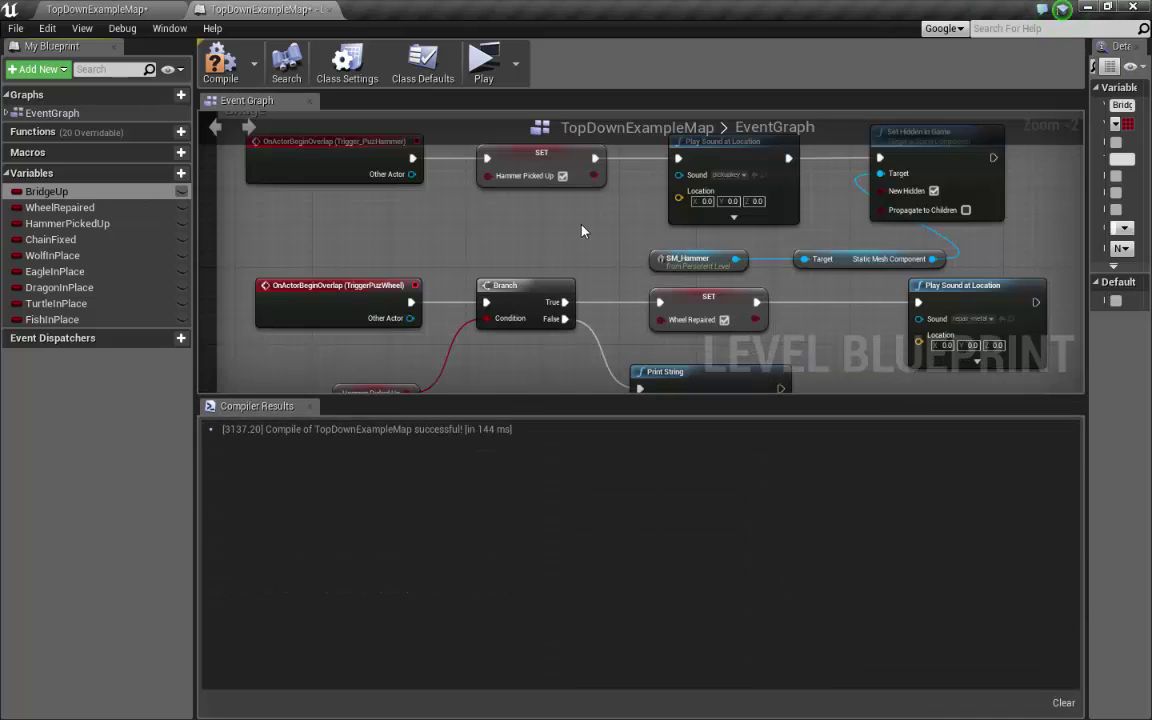
# Find all references to the HammerPickedUp variable and go to its Set and Get nodes in the event graph
pyautogui.click(517, 202)
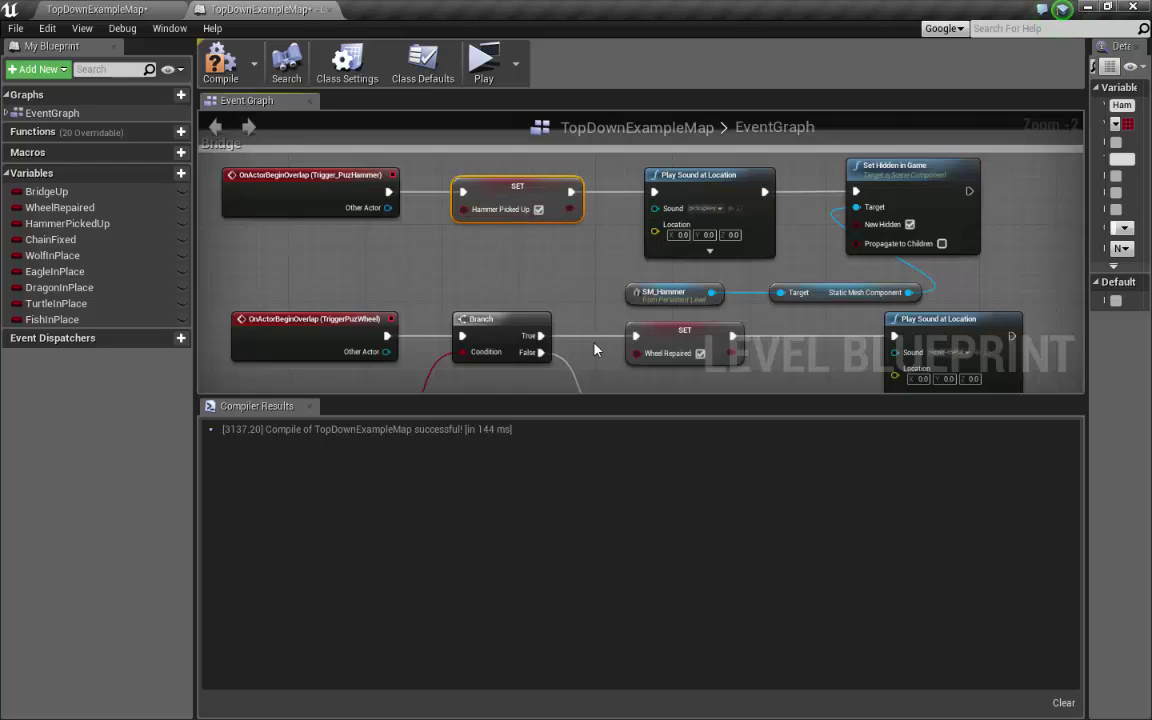
pyautogui.rightClick(90, 225)
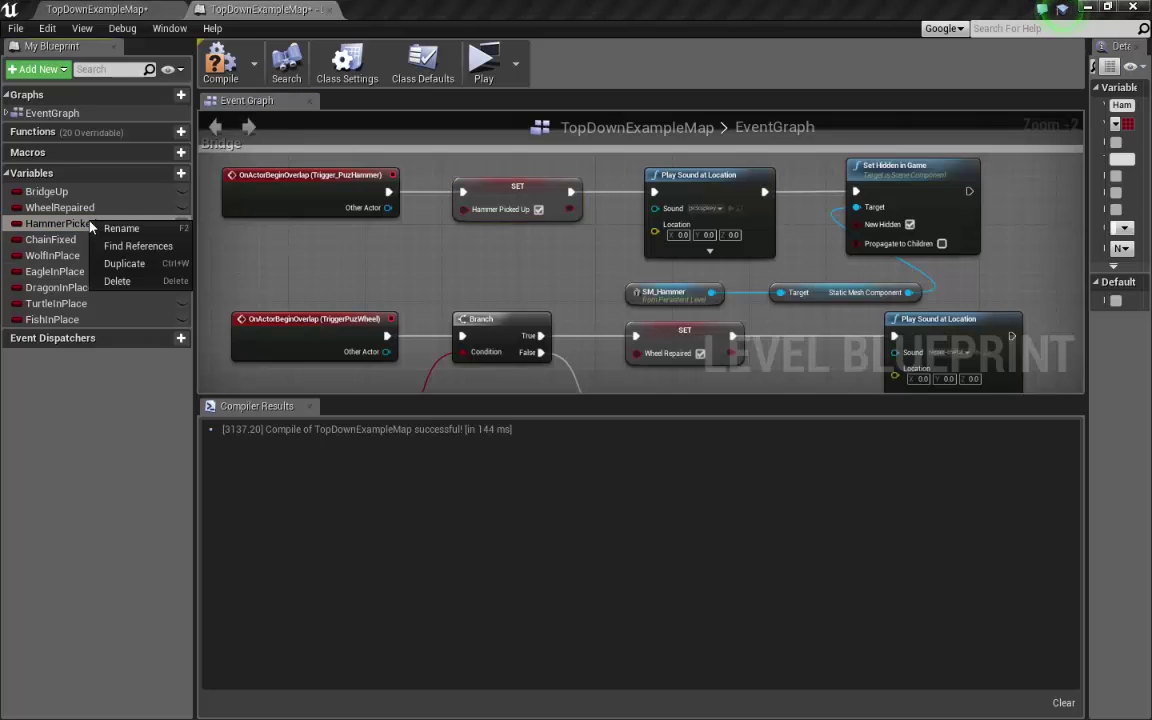
pyautogui.click(145, 247)
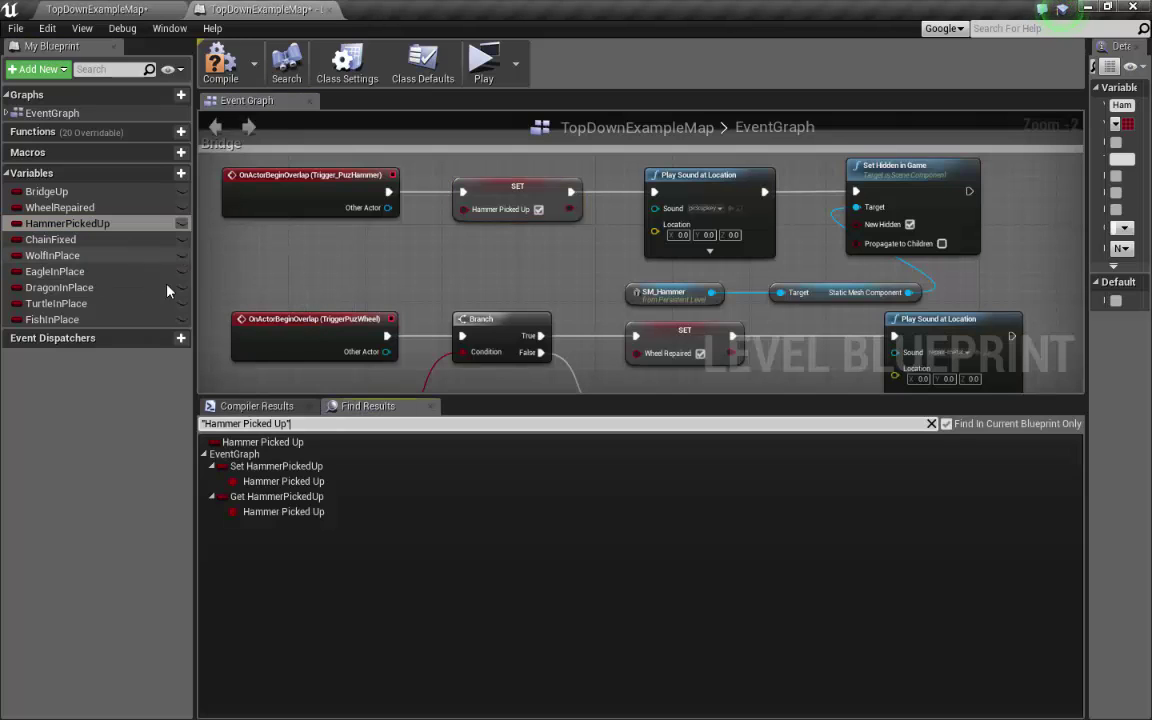
pyautogui.click(281, 476)
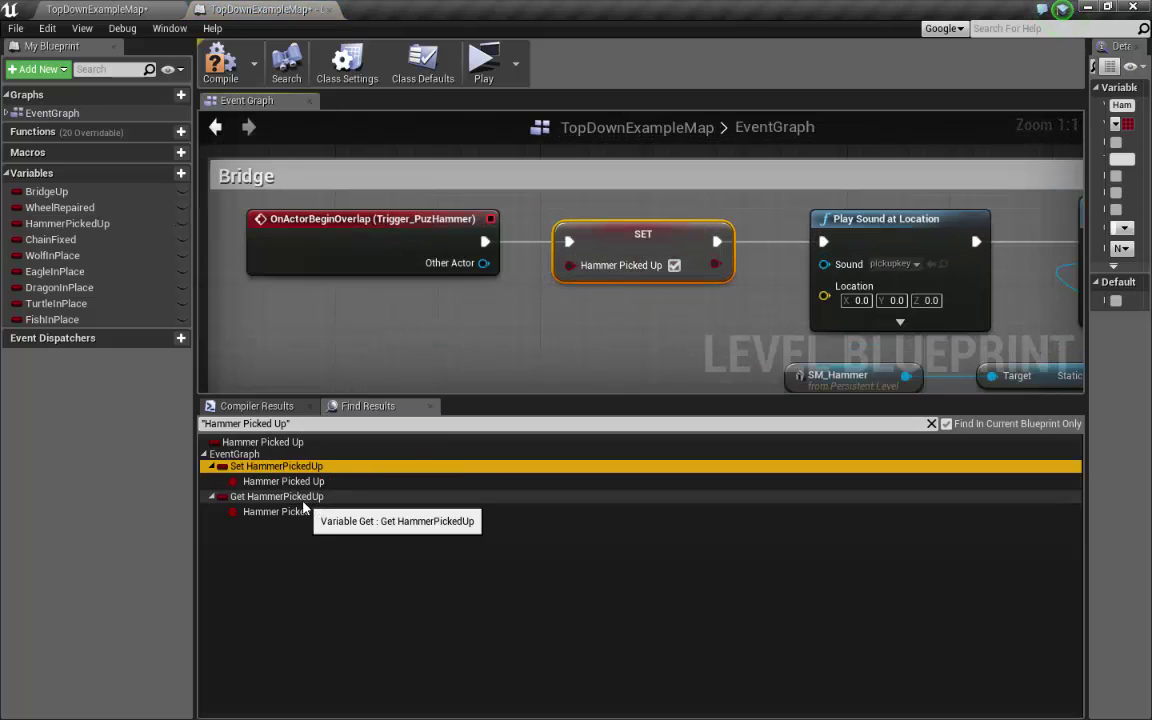
pyautogui.click(300, 498)
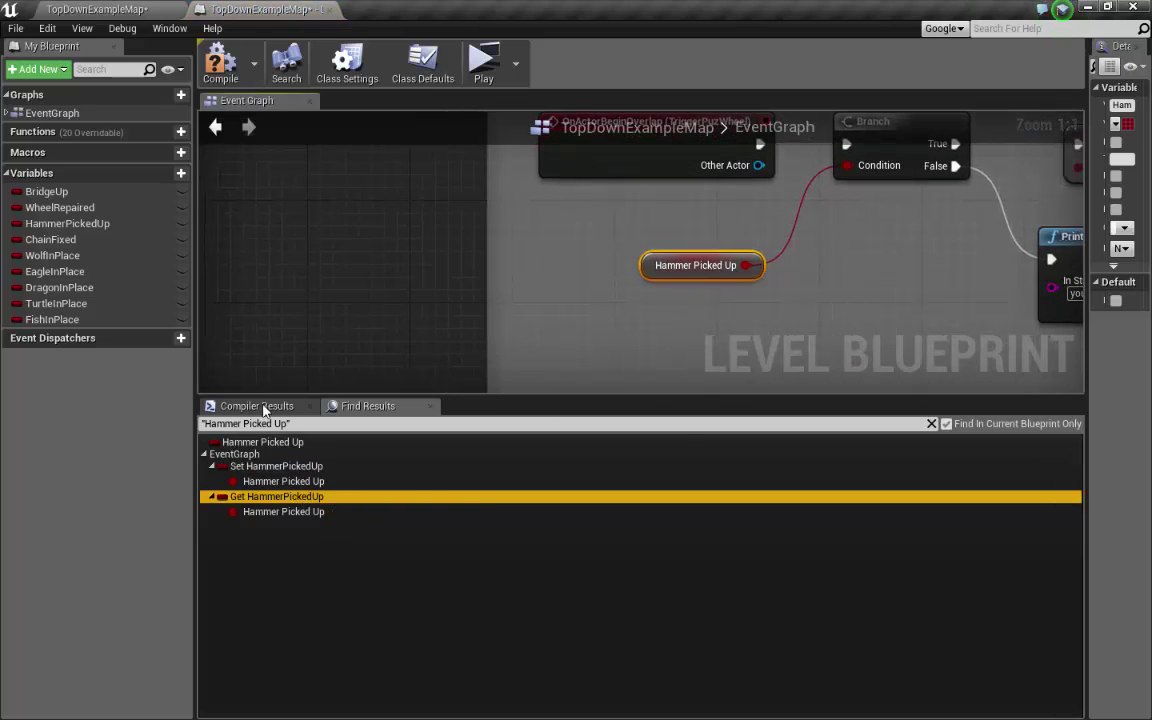
# Find all references to the FishInPlace variable and go to its Set node
pyautogui.click(61, 320)
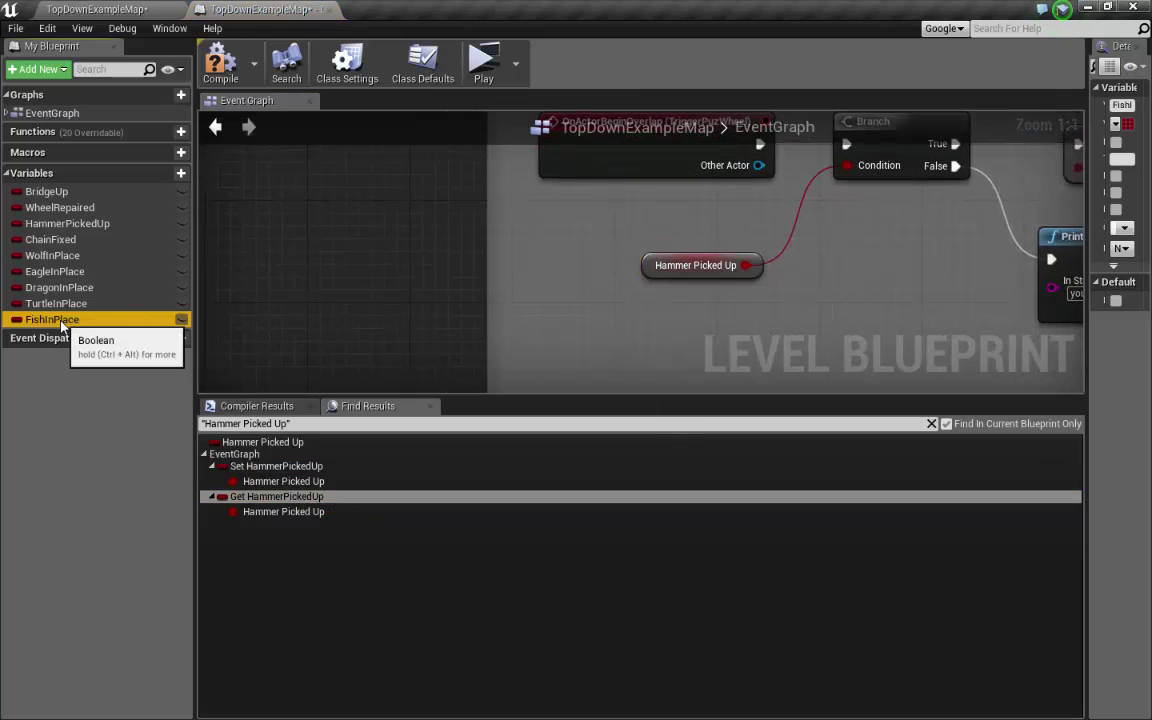
pyautogui.rightClick(61, 320)
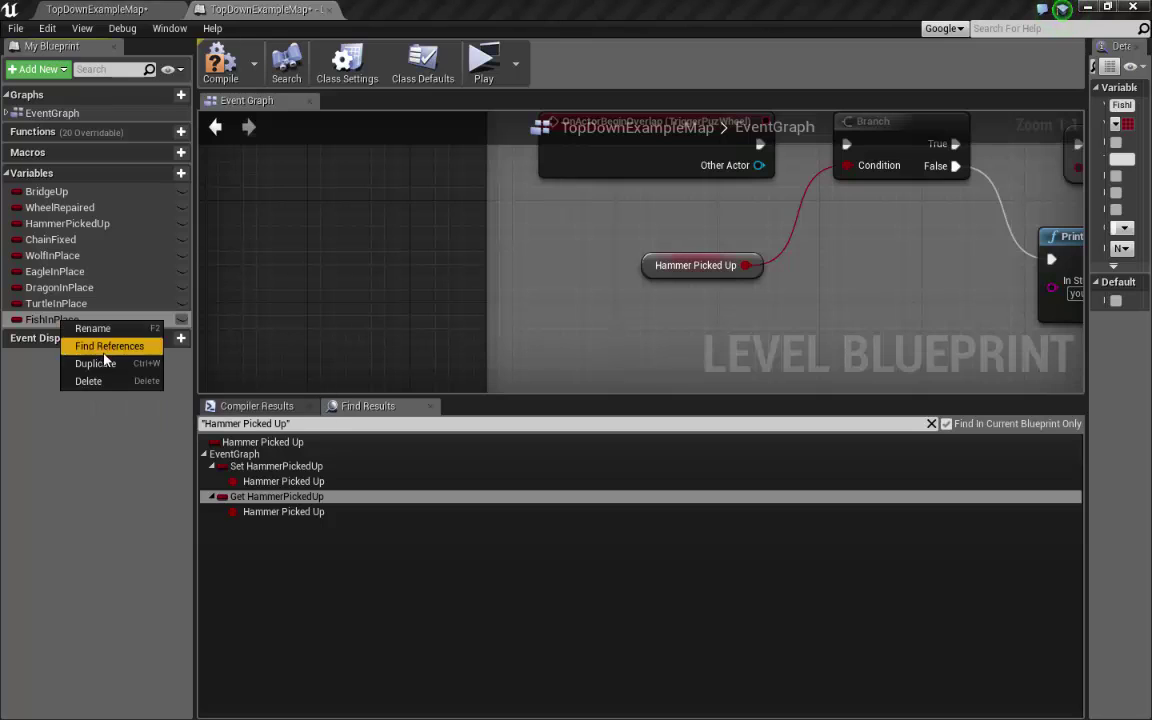
pyautogui.click(104, 347)
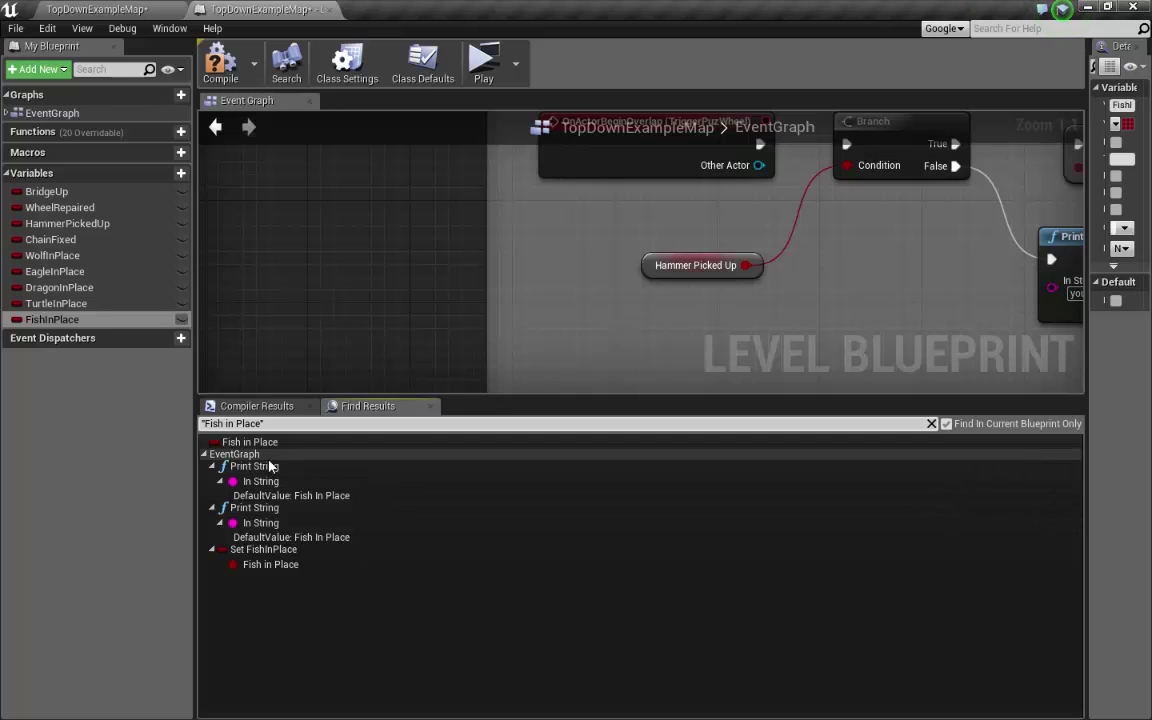
pyautogui.click(279, 553)
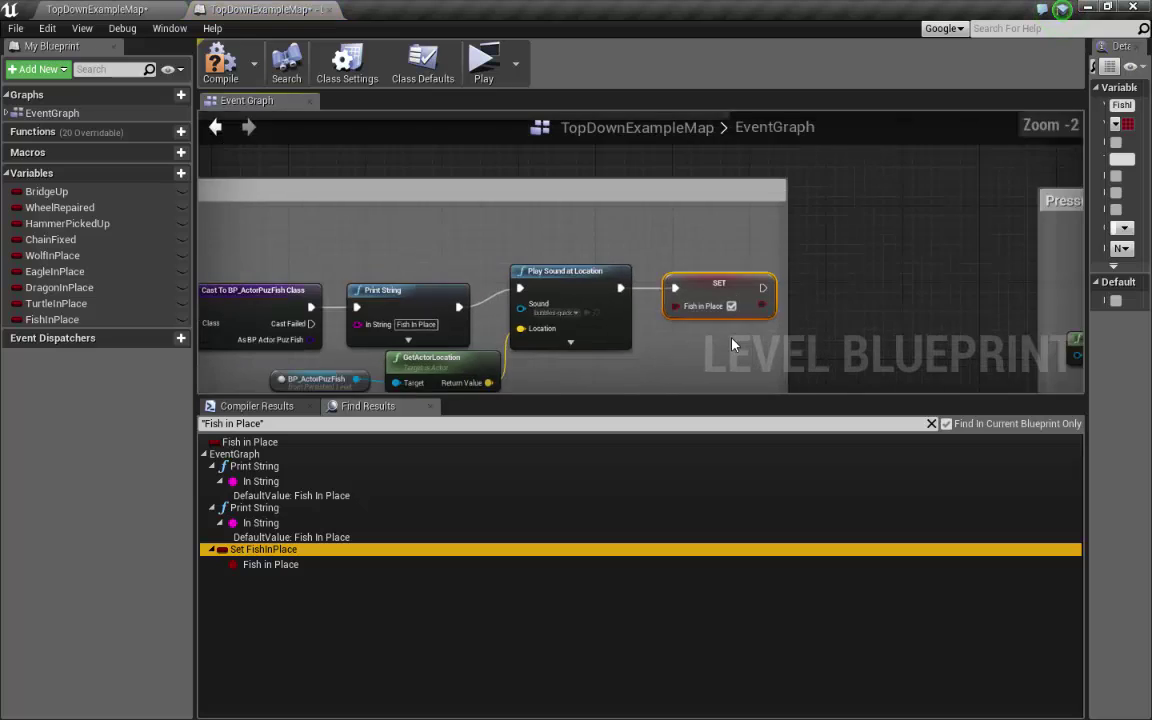
# Trace the FishBlock logic from the Fish in Place setter back to the Trigger_PuzFish overlap event, enlarging the graph area
pyautogui.scroll(-1, 731, 344)
pyautogui.moveTo(611, 256); pyautogui.dragTo(715, 204, button='right')
pyautogui.scroll(1, 811, 263)
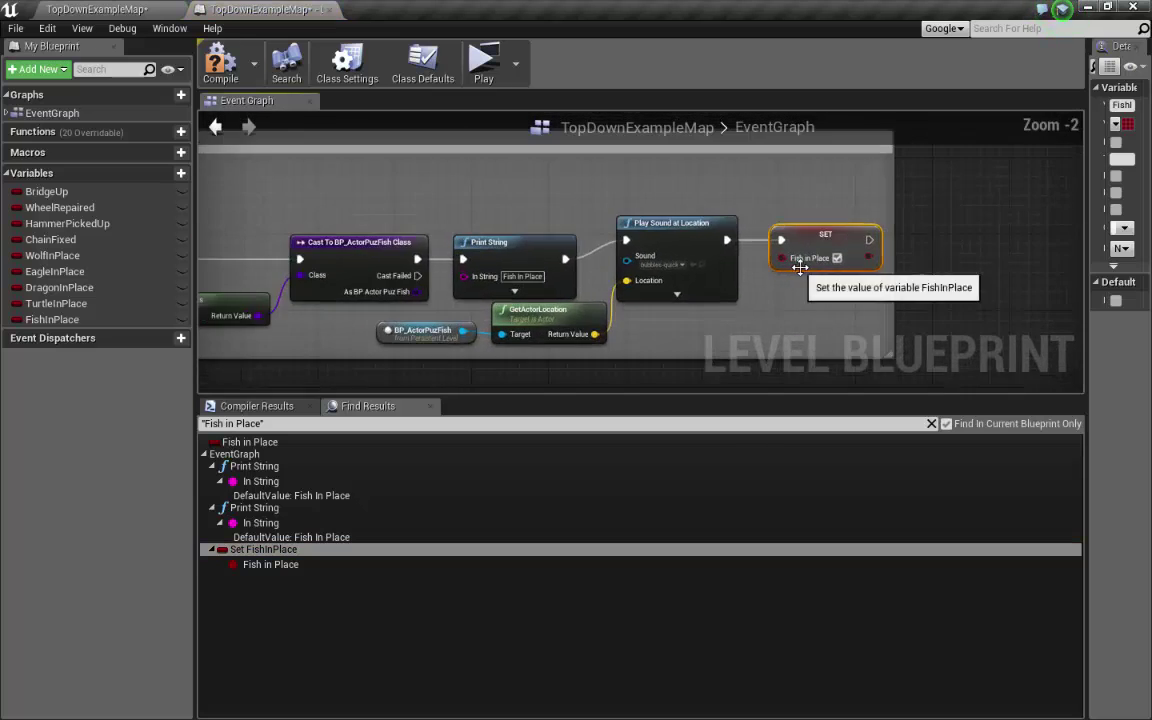
pyautogui.moveTo(827, 289); pyautogui.dragTo(894, 264, button='right')
pyautogui.scroll(-1, 895, 270)
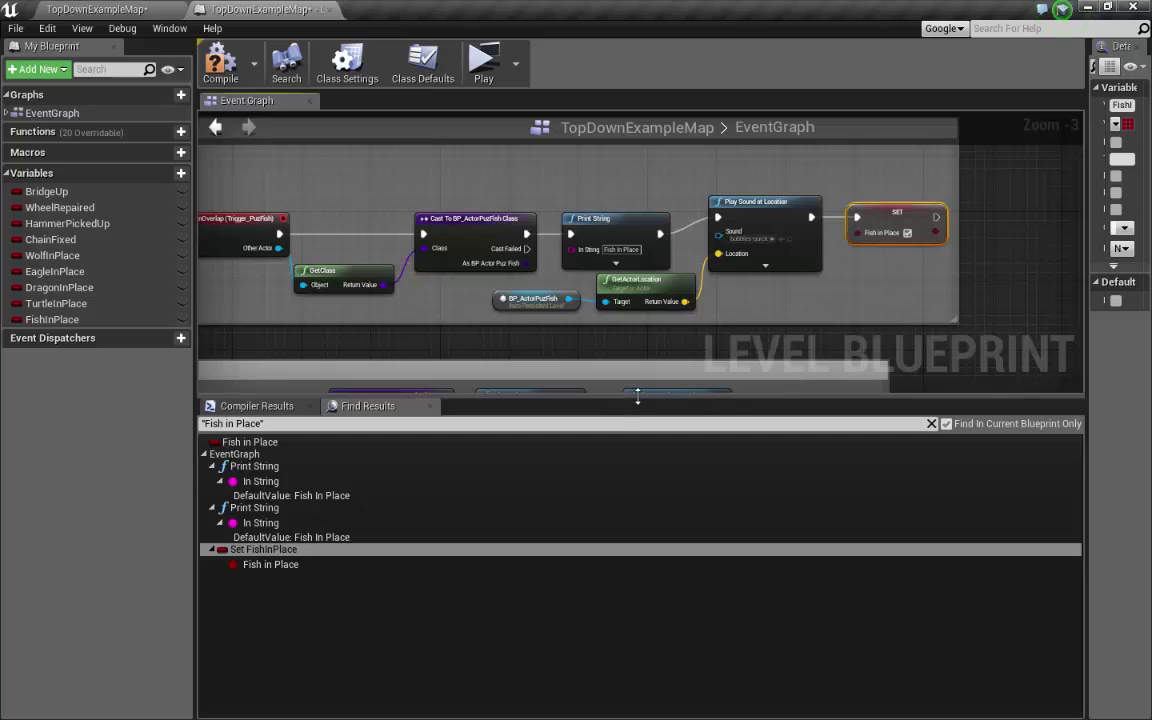
pyautogui.moveTo(637, 397); pyautogui.dragTo(640, 519)
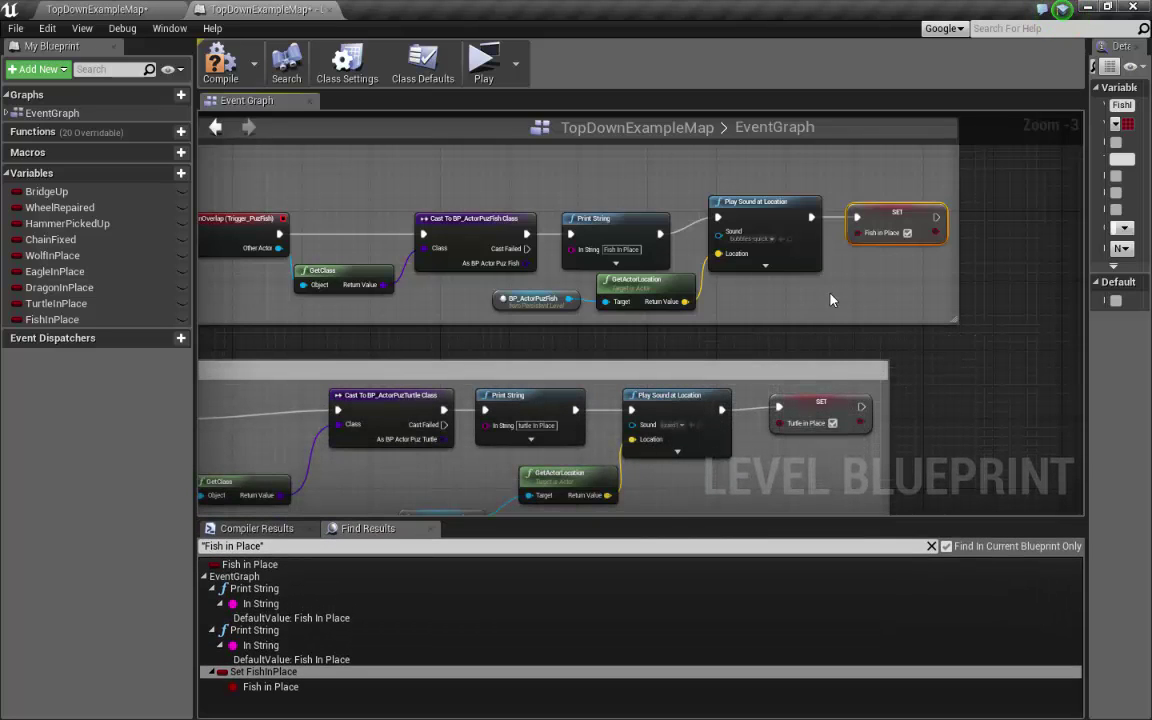
pyautogui.moveTo(836, 300); pyautogui.dragTo(920, 306, button='right')
pyautogui.scroll(3, 490, 260)
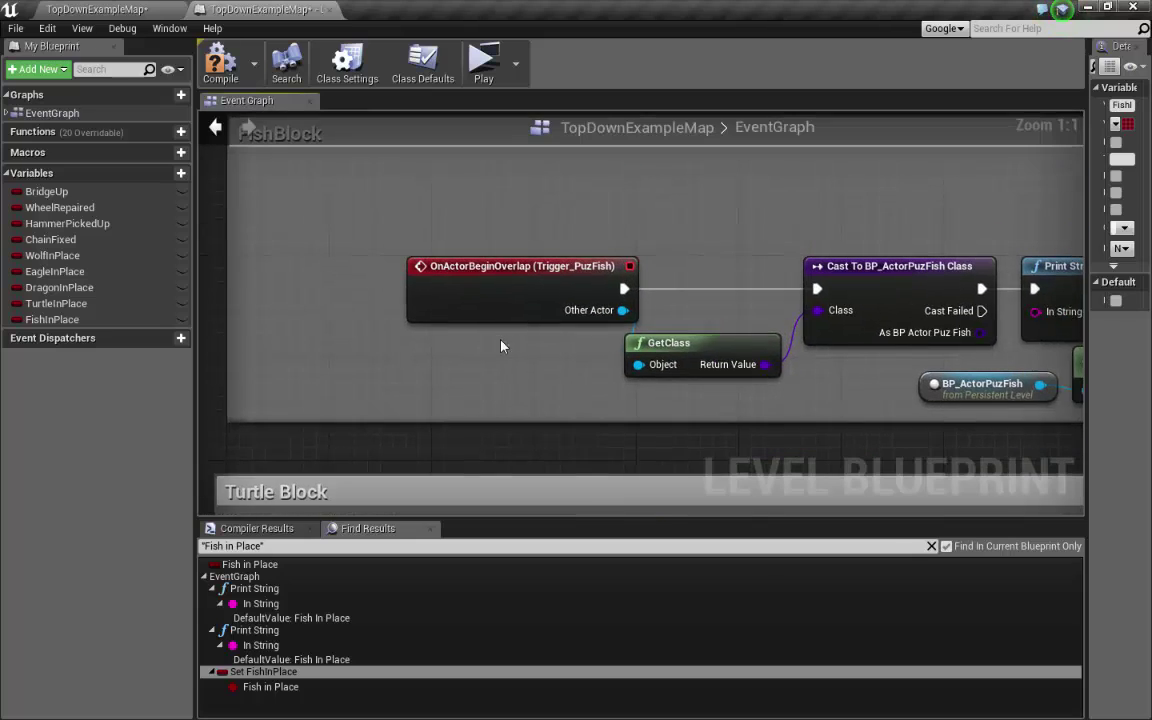
# Locate the Trigger_PuzFish actor in the level from its OnActorBeginOverlap event node
pyautogui.click(500, 300)
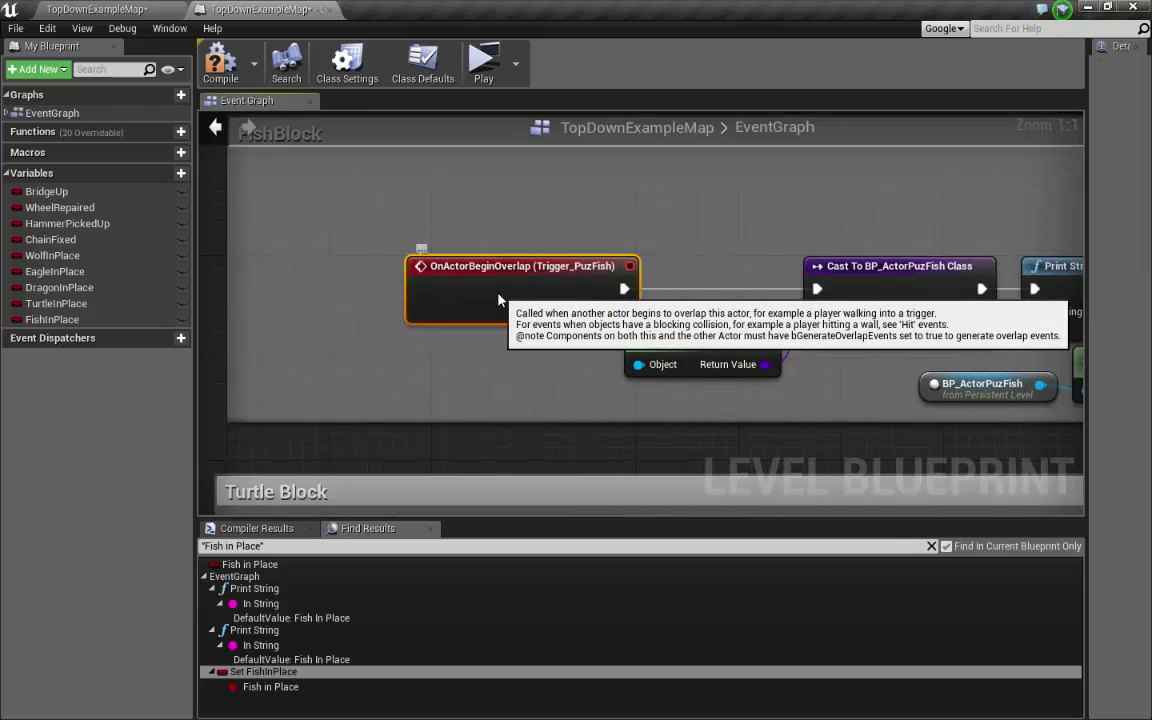
pyautogui.rightClick(499, 297)
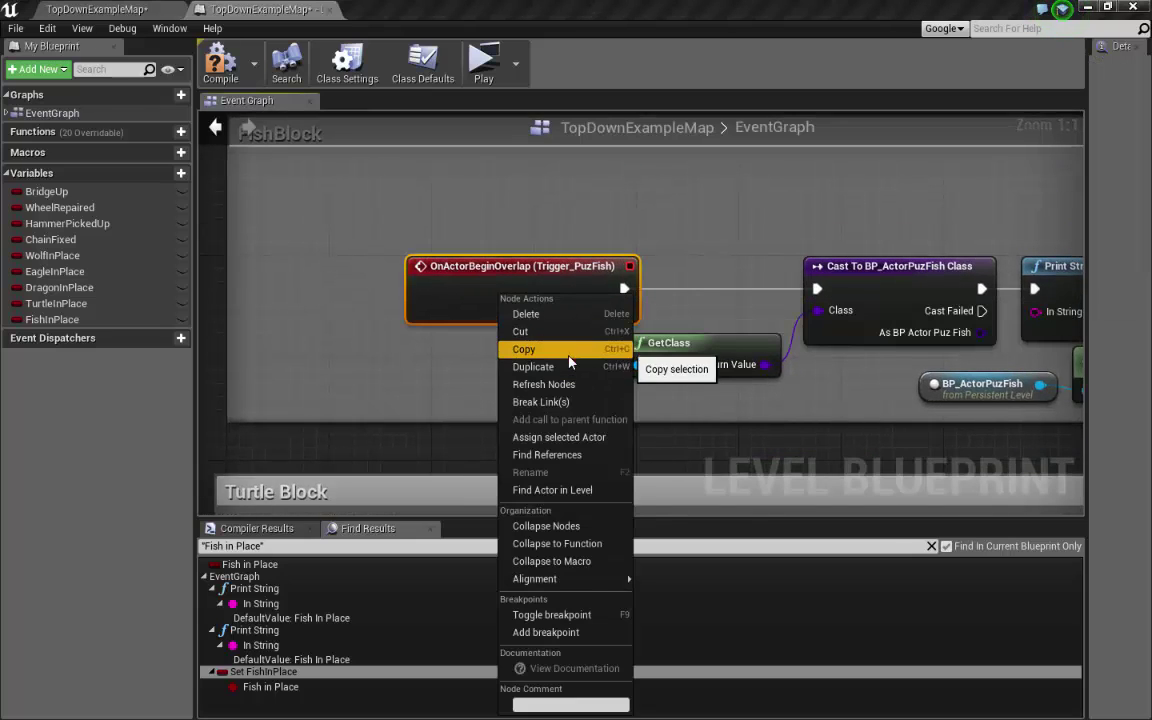
pyautogui.click(560, 489)
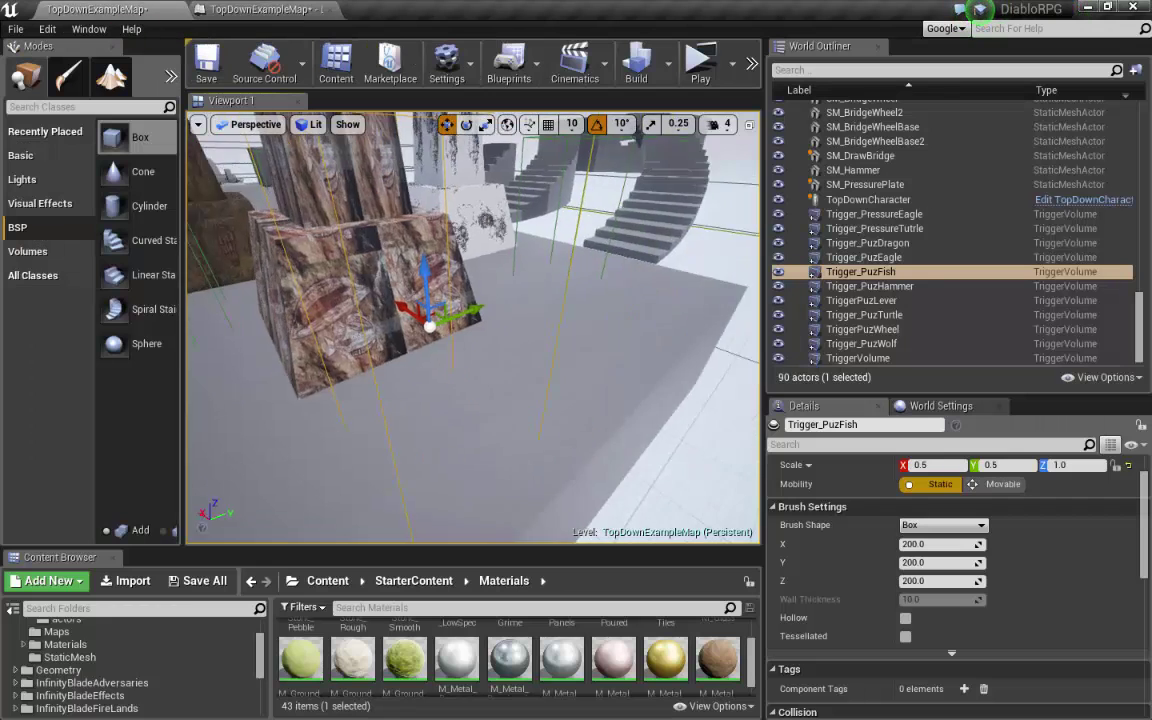
# Widen the World Outliner and select the Trigger_PressureEagle volume beside the pressure plates in the level
pyautogui.click(870, 286)
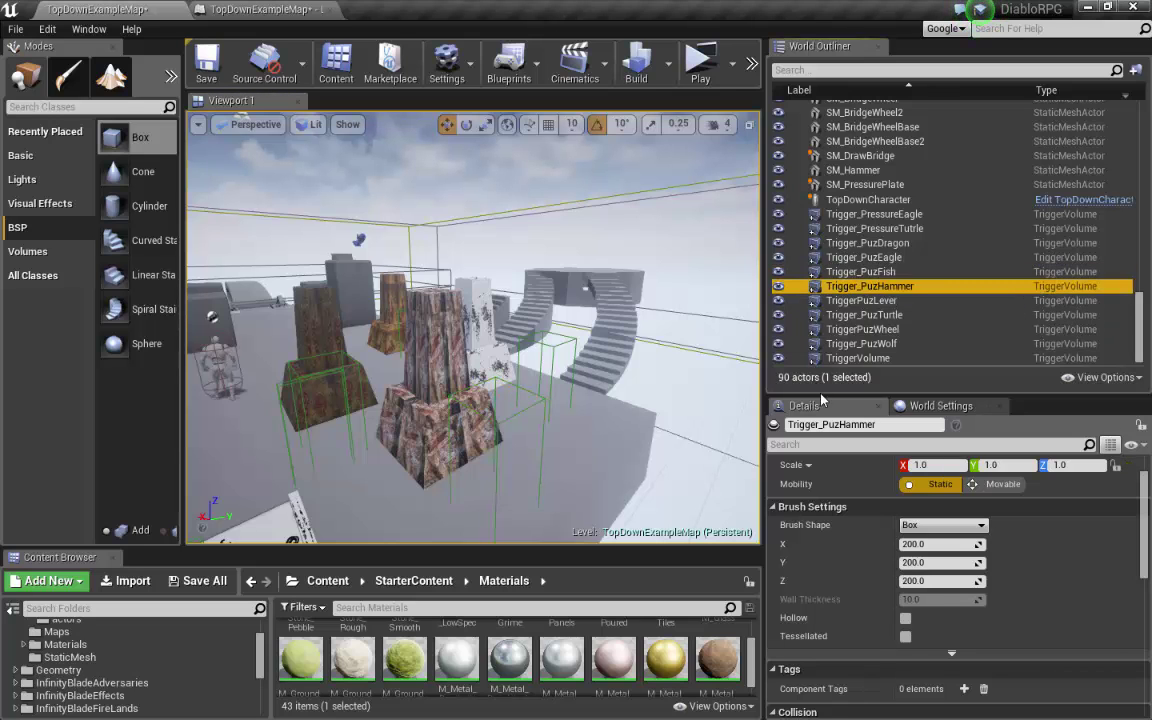
pyautogui.moveTo(766, 335); pyautogui.dragTo(729, 335)
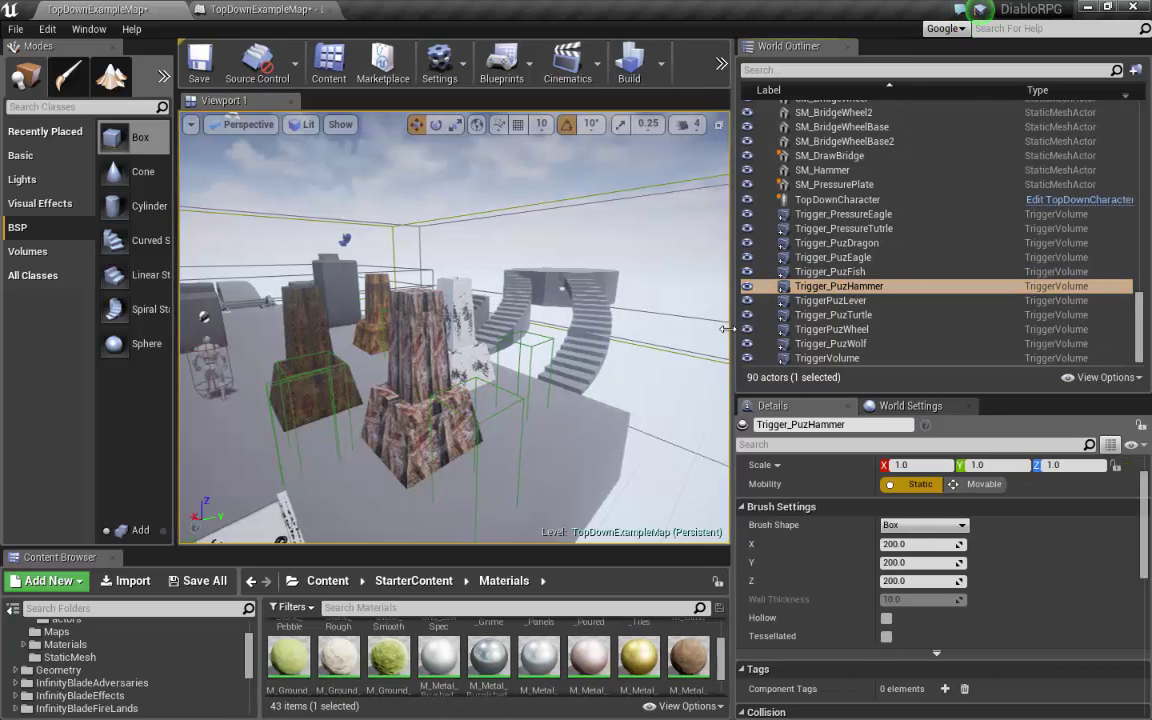
pyautogui.moveTo(640, 330)
pyautogui.mouseDown(button='right')
pyautogui.moveTo(450, 330)
pyautogui.moveTo(520, 280)
pyautogui.moveTo(640, 320)
pyautogui.mouseUp(button='right')
pyautogui.press('w')
pyautogui.moveTo(470, 320); pyautogui.dragTo(520, 326, button='right')
pyautogui.click(520, 326)
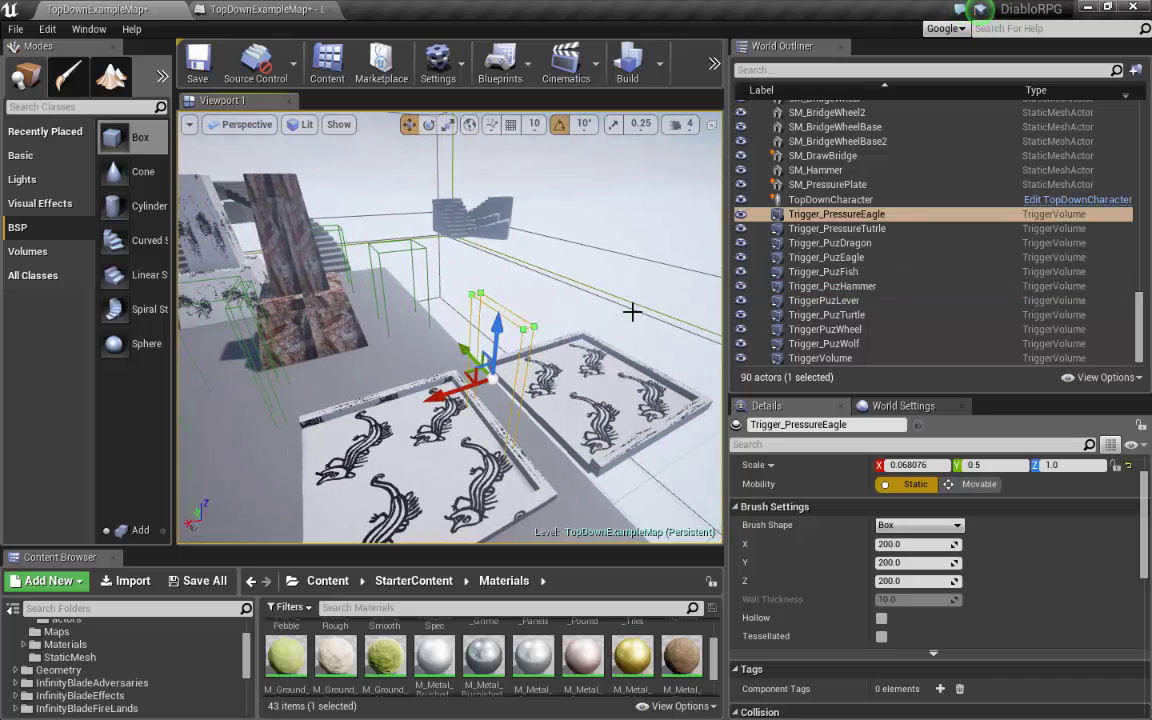
# Jump from Trigger_PressureEagle to its OnActorBeginOverlap event in the level blueprint and examine the Pressure Wolf logic
pyautogui.rightClick(866, 215)
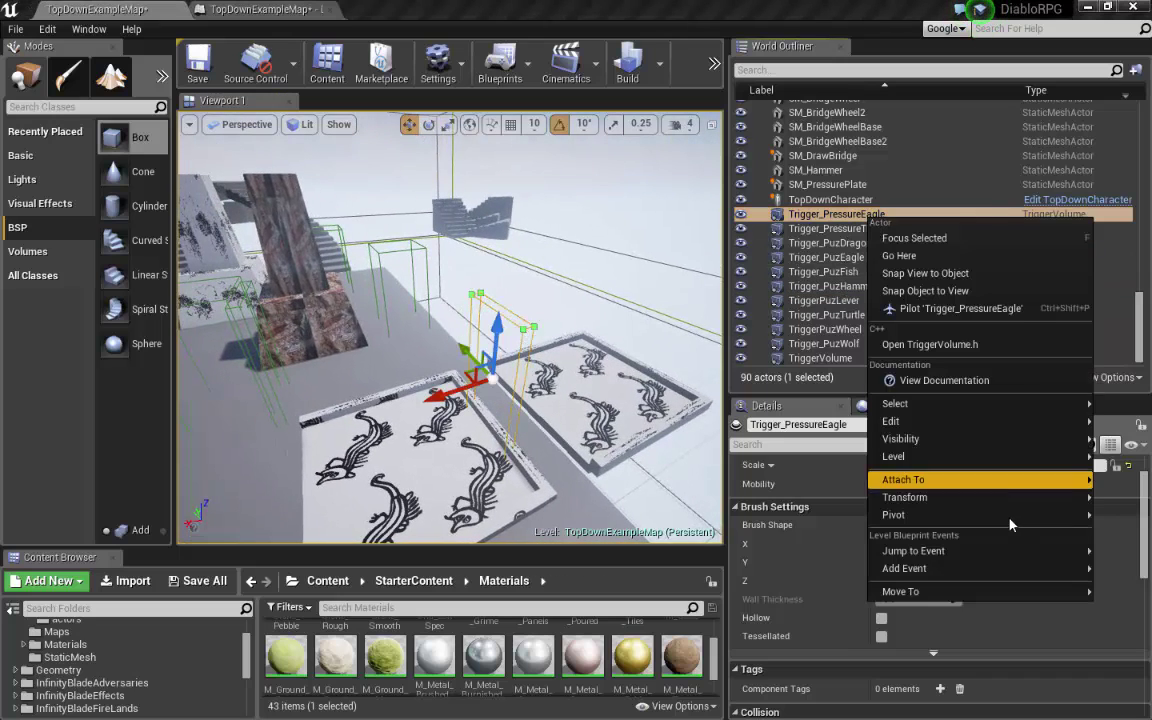
pyautogui.moveTo(985, 560)
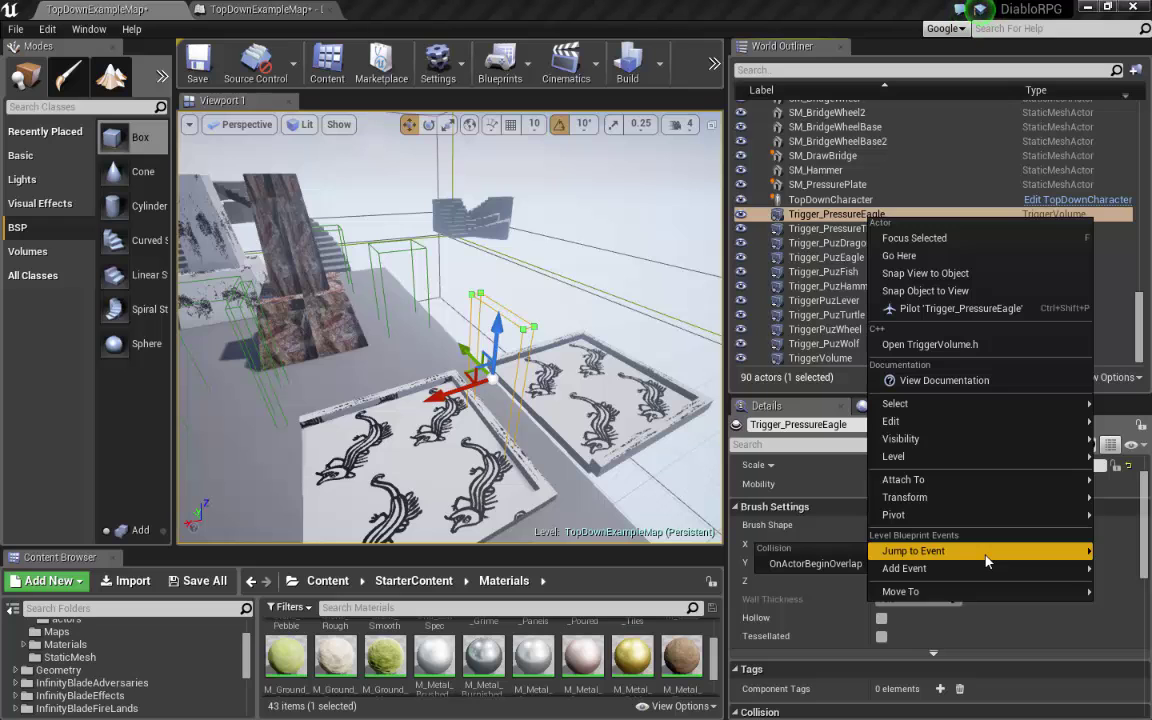
pyautogui.click(815, 563)
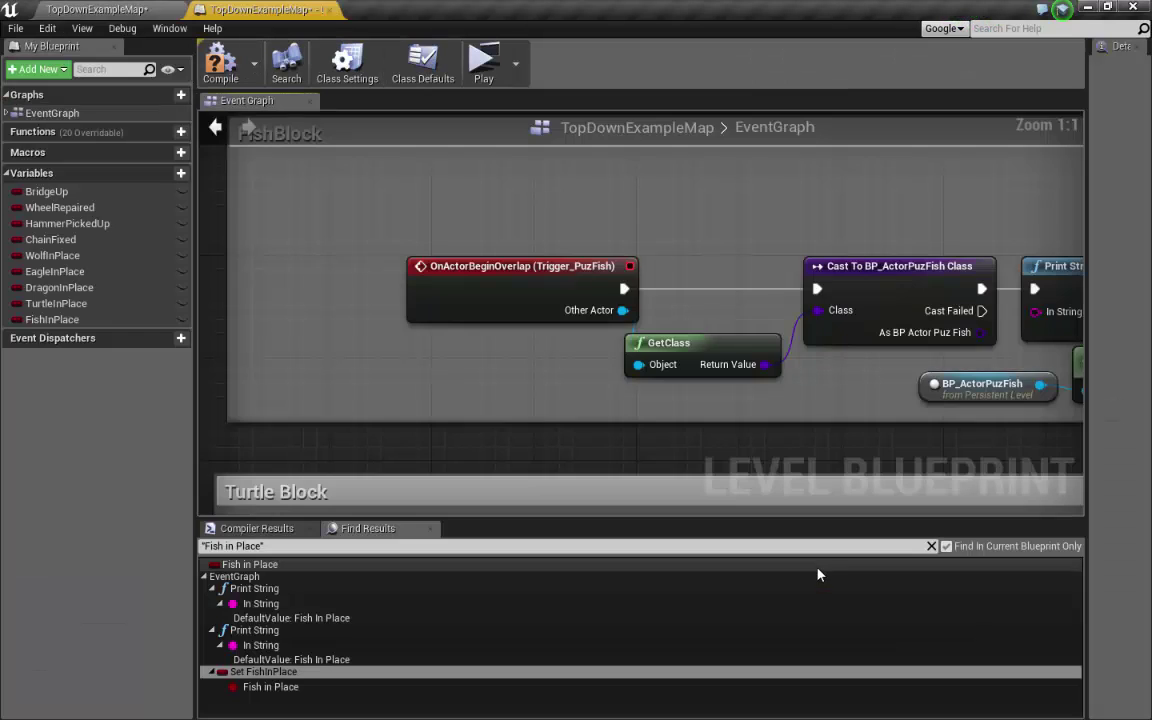
pyautogui.moveTo(862, 259); pyautogui.dragTo(583, 189, button='right')
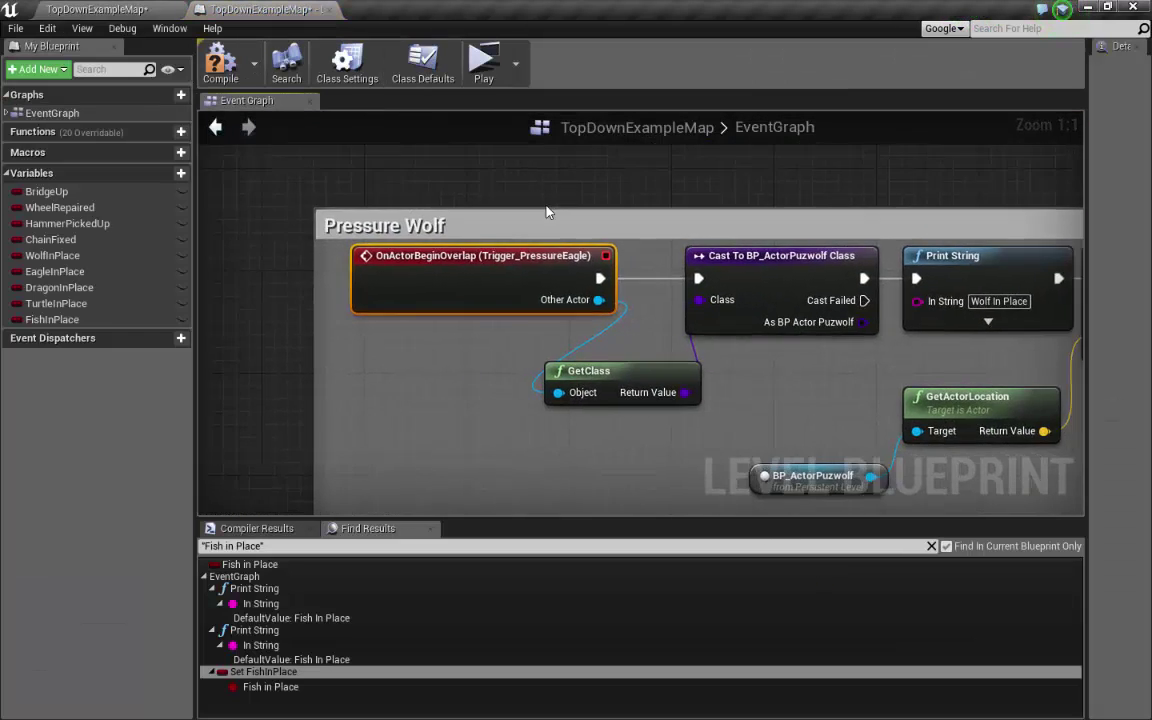
pyautogui.scroll(-1, 544, 214)
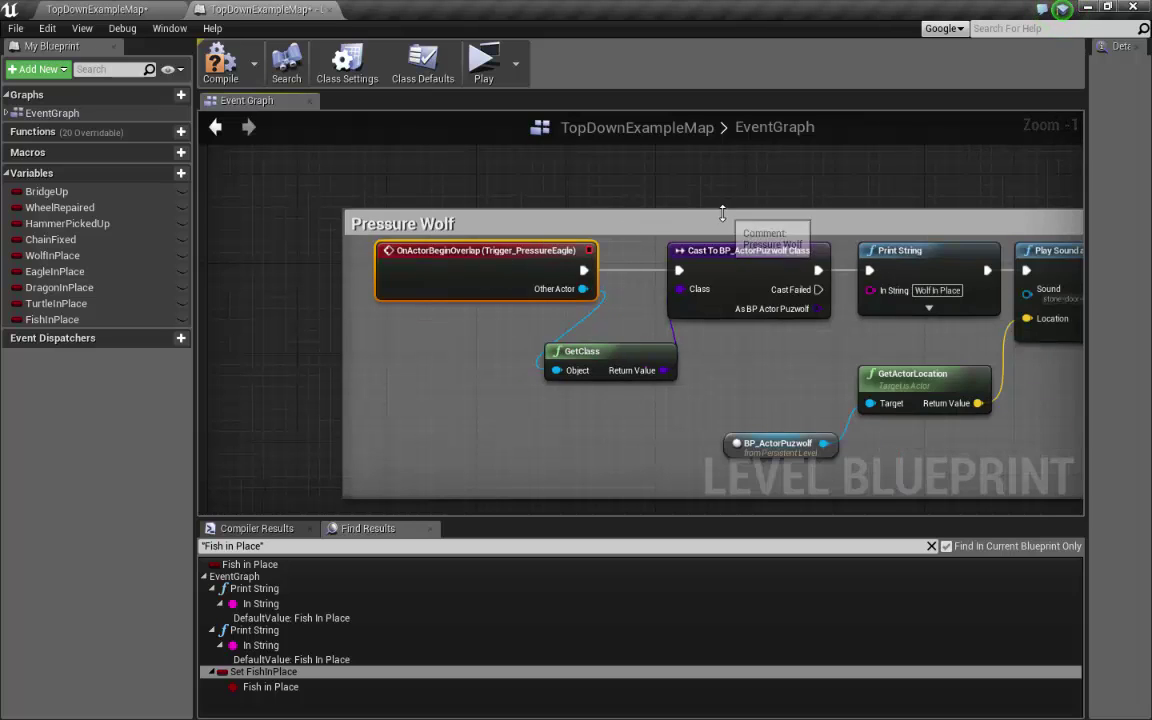
pyautogui.moveTo(722, 212); pyautogui.dragTo(596, 233, button='right')
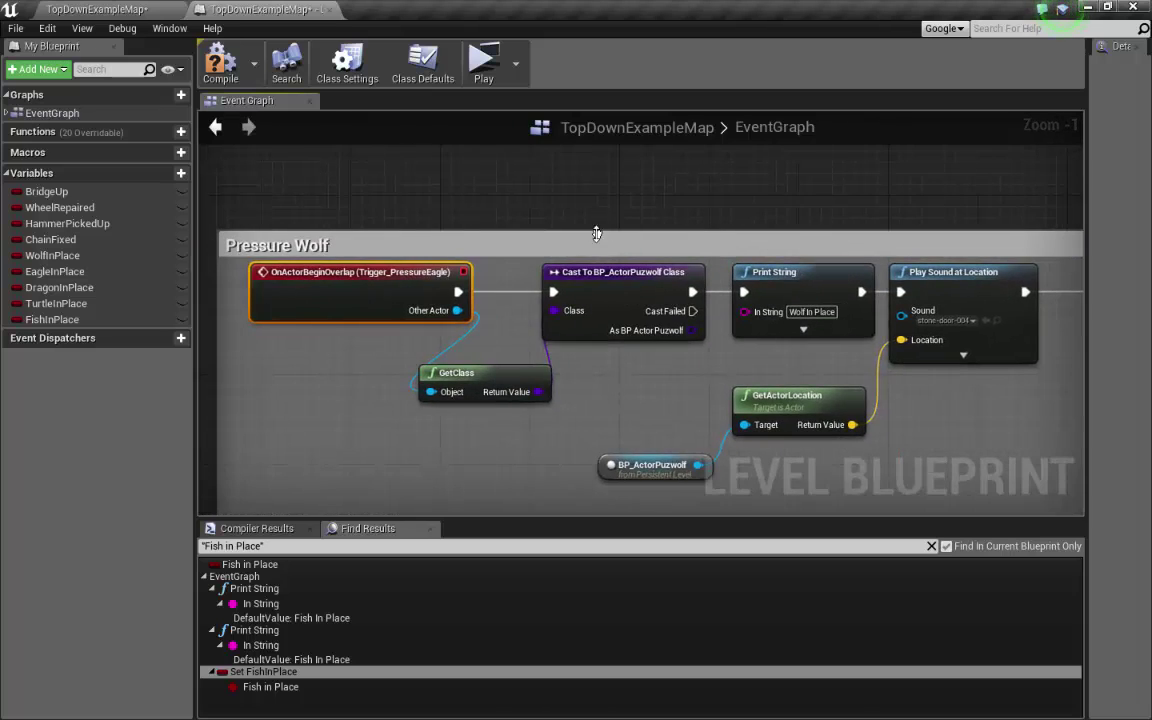
# Return to the level, select the SM_Hammer actor and inspect its references in the Reference Viewer, closing the viewer when done
pyautogui.click(93, 11)
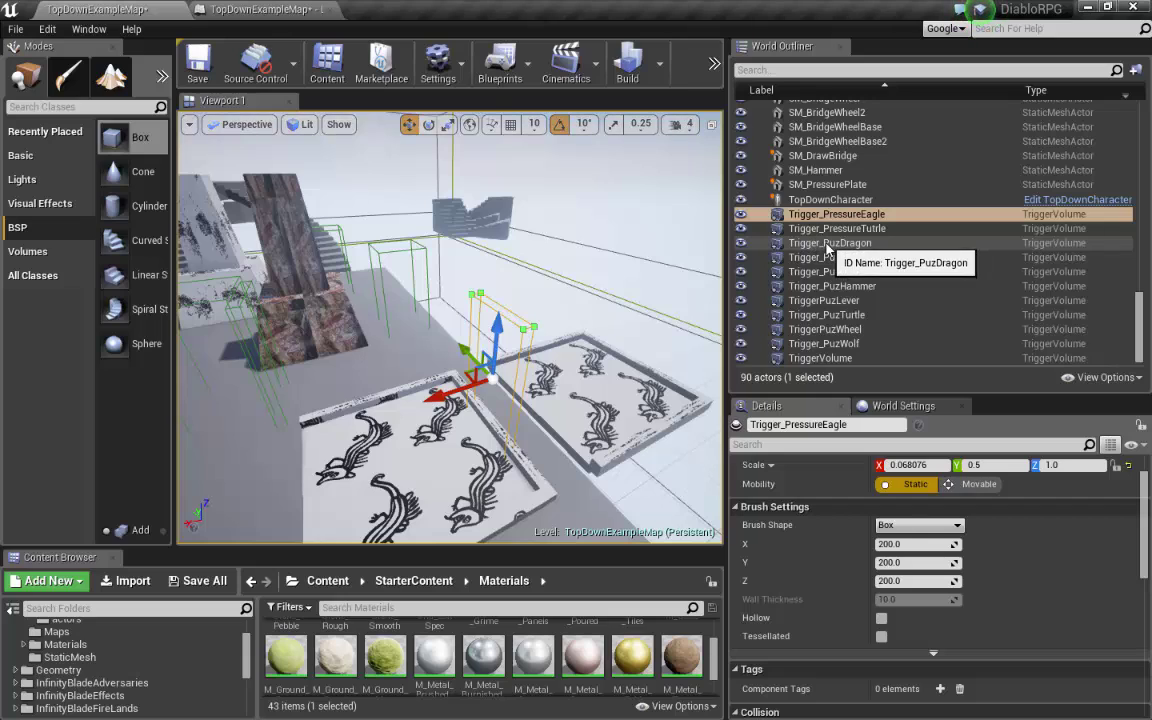
pyautogui.click(818, 171)
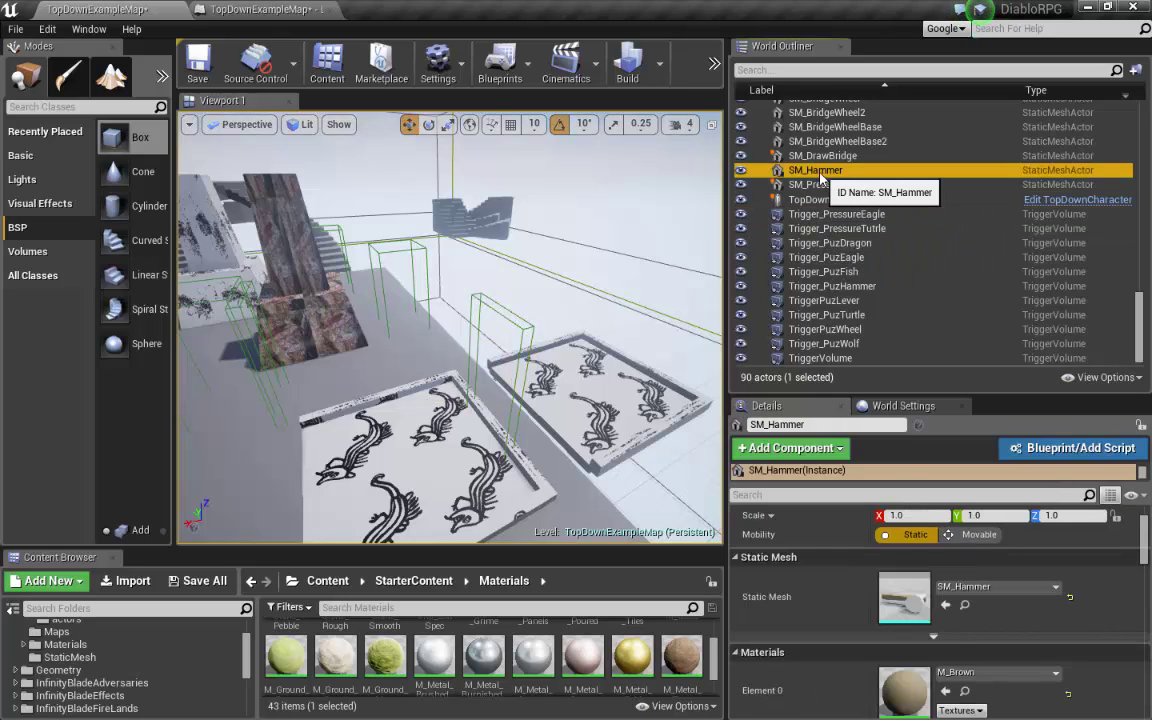
pyautogui.rightClick(820, 176)
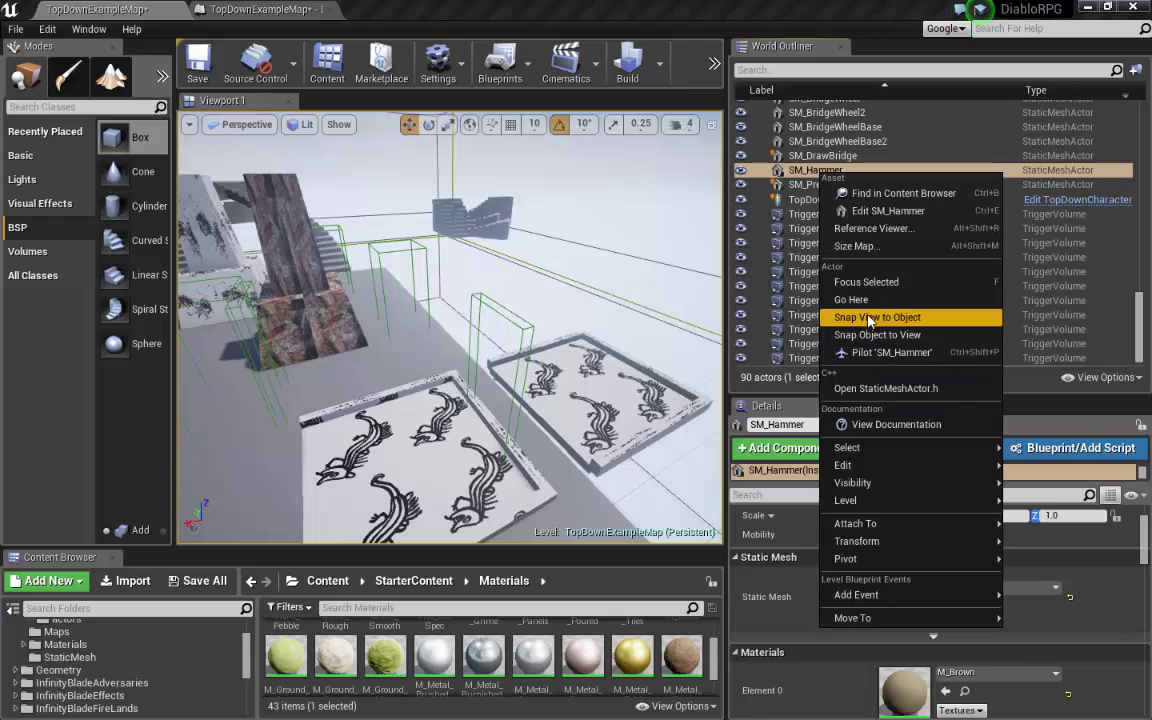
pyautogui.click(866, 228)
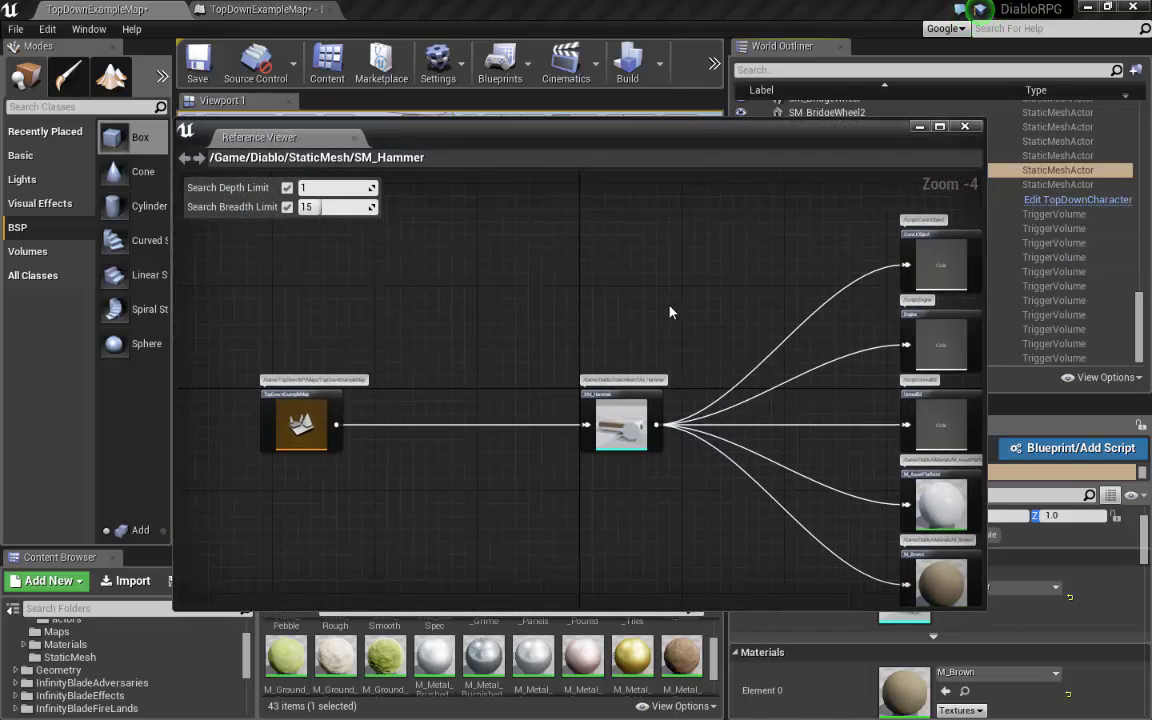
pyautogui.moveTo(670, 312); pyautogui.dragTo(527, 255, button='right')
pyautogui.scroll(2, 748, 342)
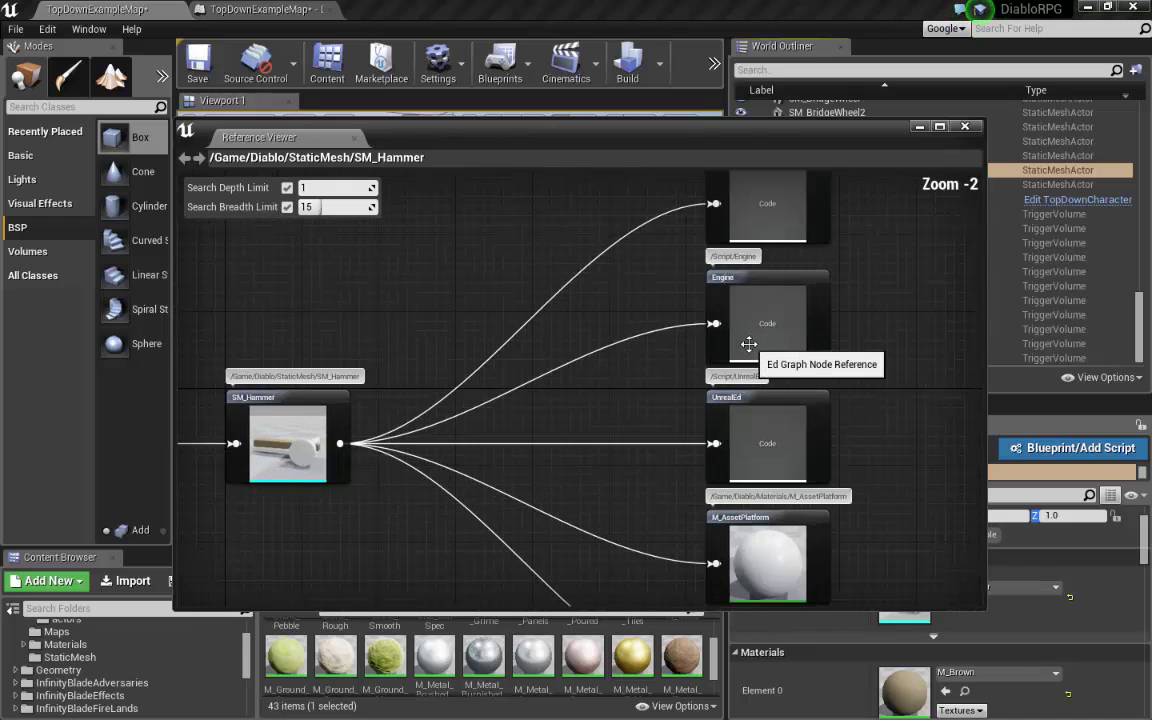
pyautogui.scroll(-3, 748, 342)
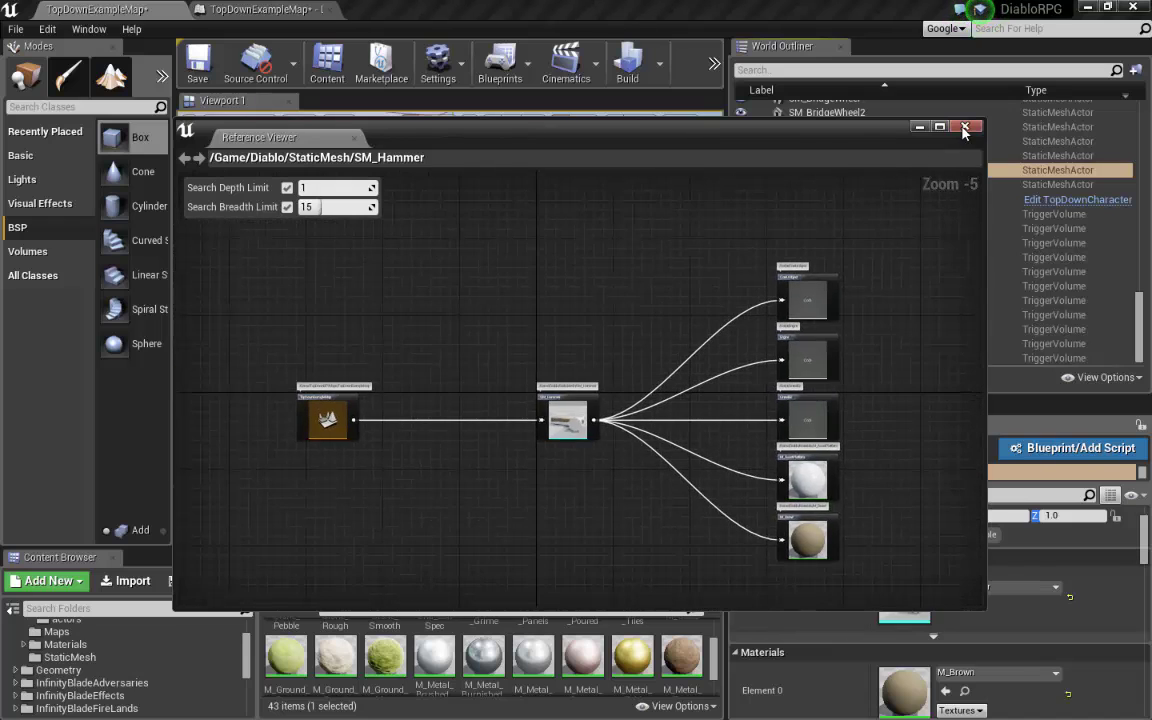
pyautogui.click(965, 129)
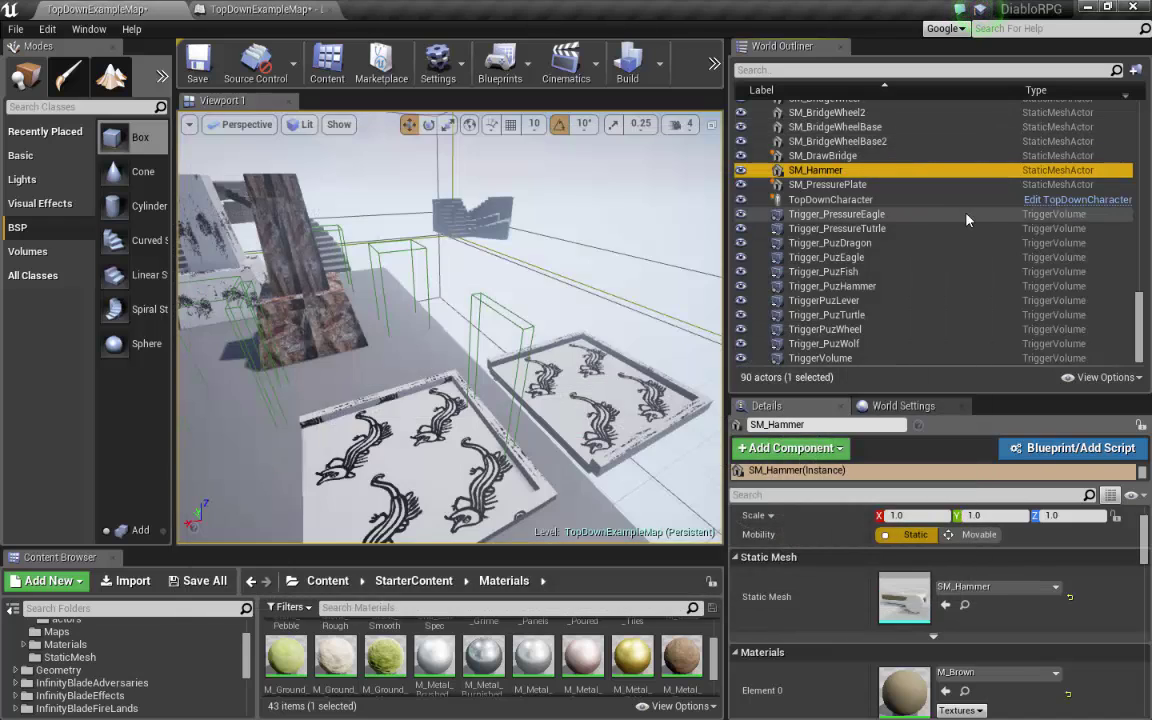
# Look through the SM_Hammer actor's options, reopen its Reference Viewer and maximize the viewer window
pyautogui.rightClick(847, 172)
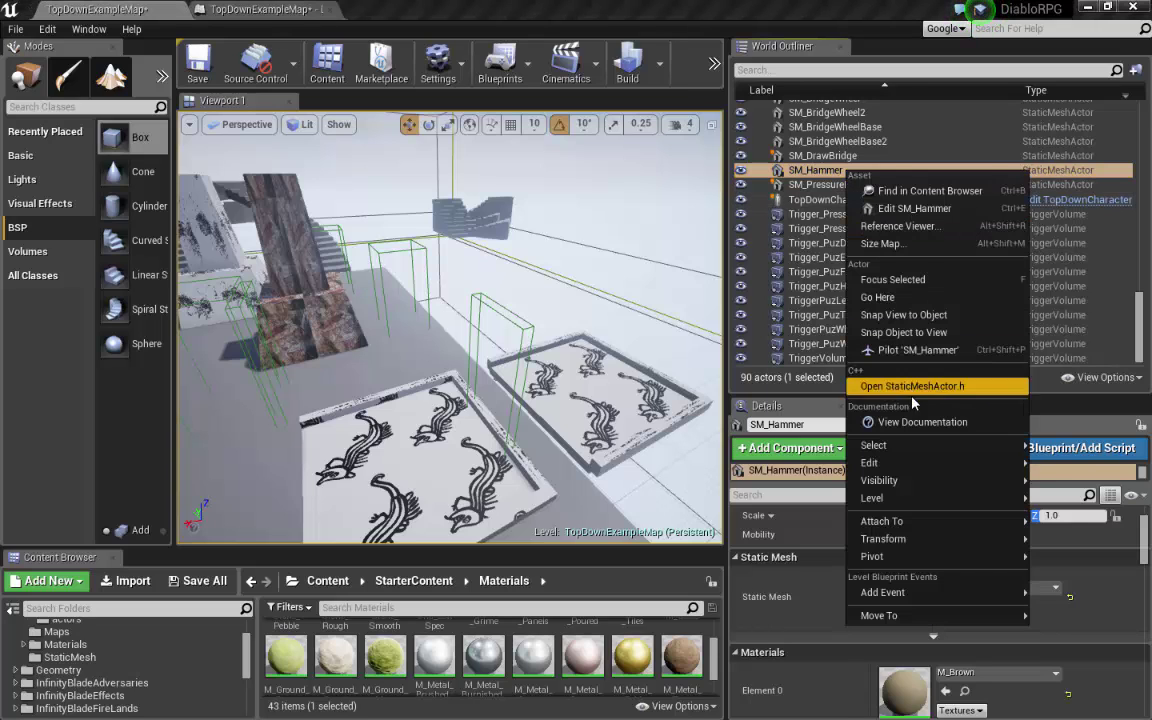
pyautogui.moveTo(900, 540)
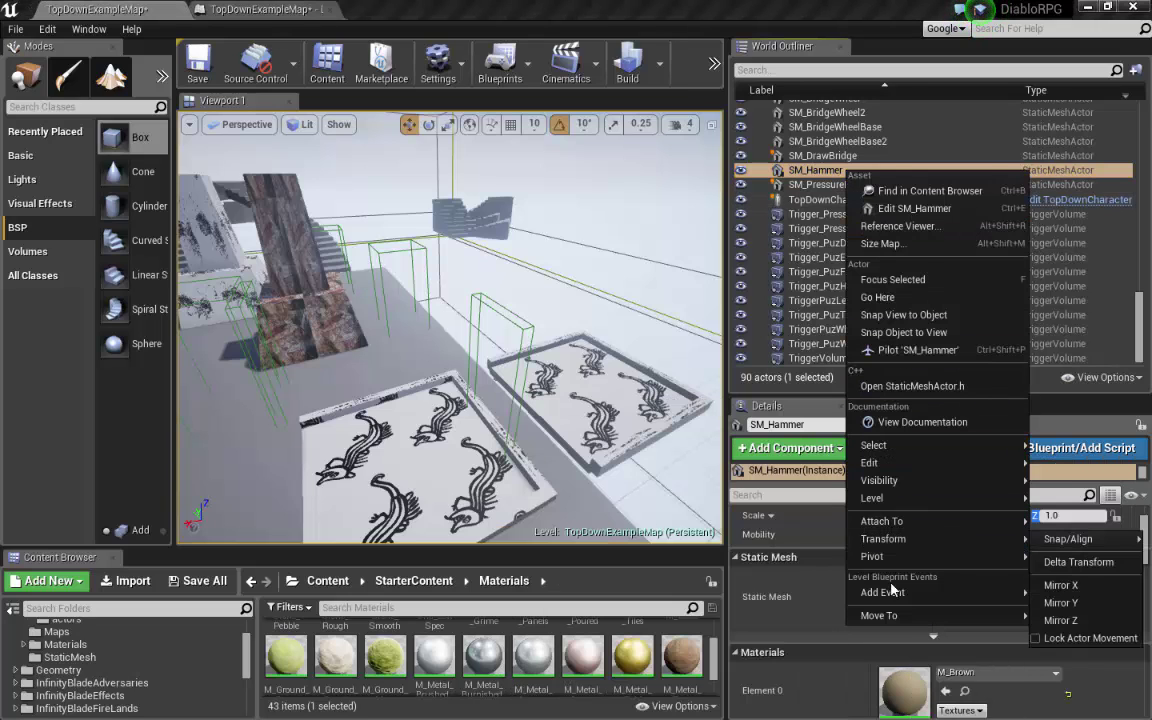
pyautogui.moveTo(893, 626)
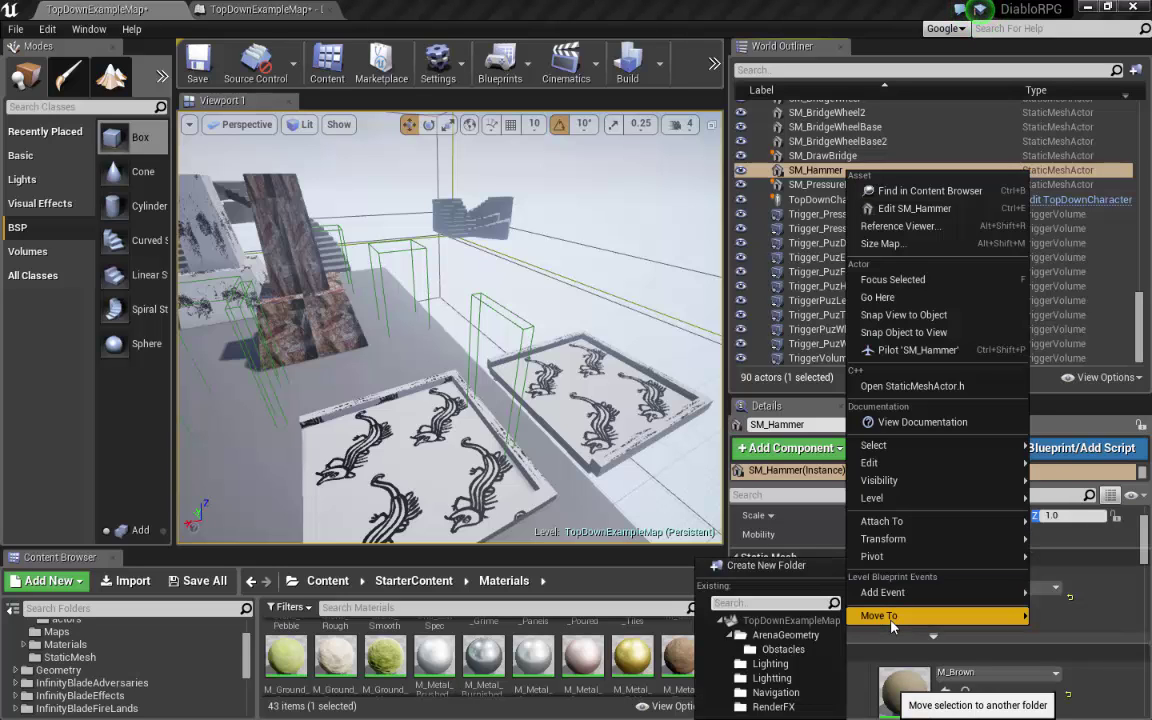
pyautogui.moveTo(889, 510)
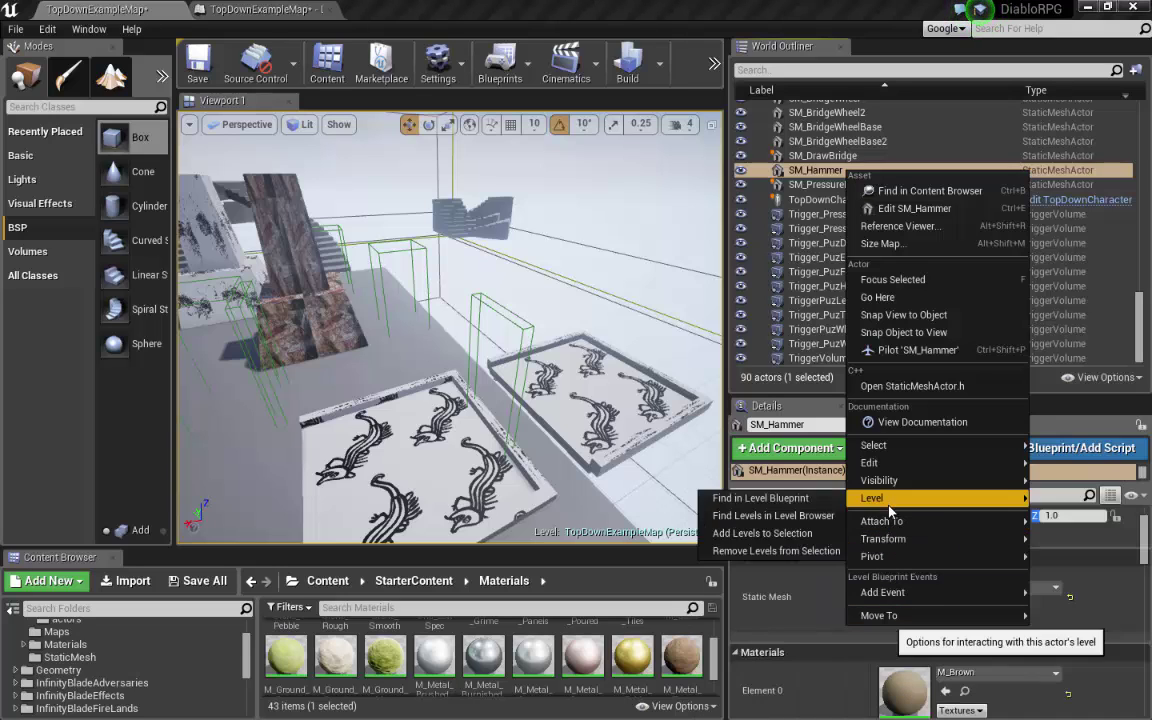
pyautogui.moveTo(896, 596)
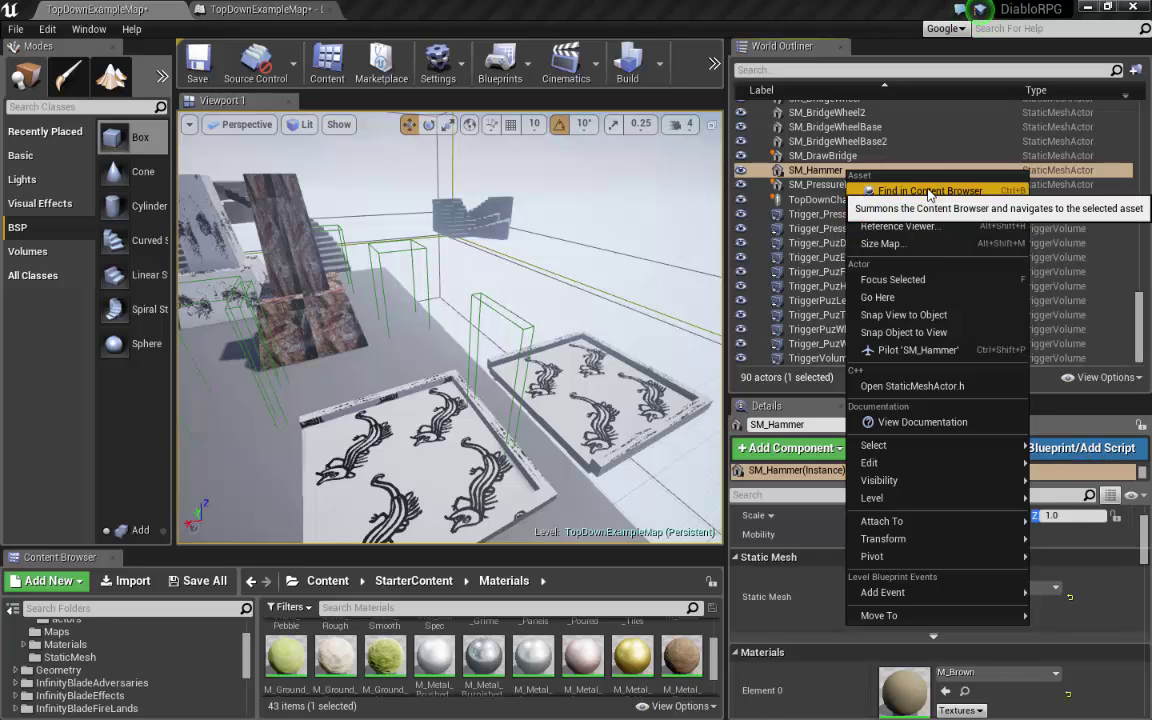
pyautogui.click(925, 226)
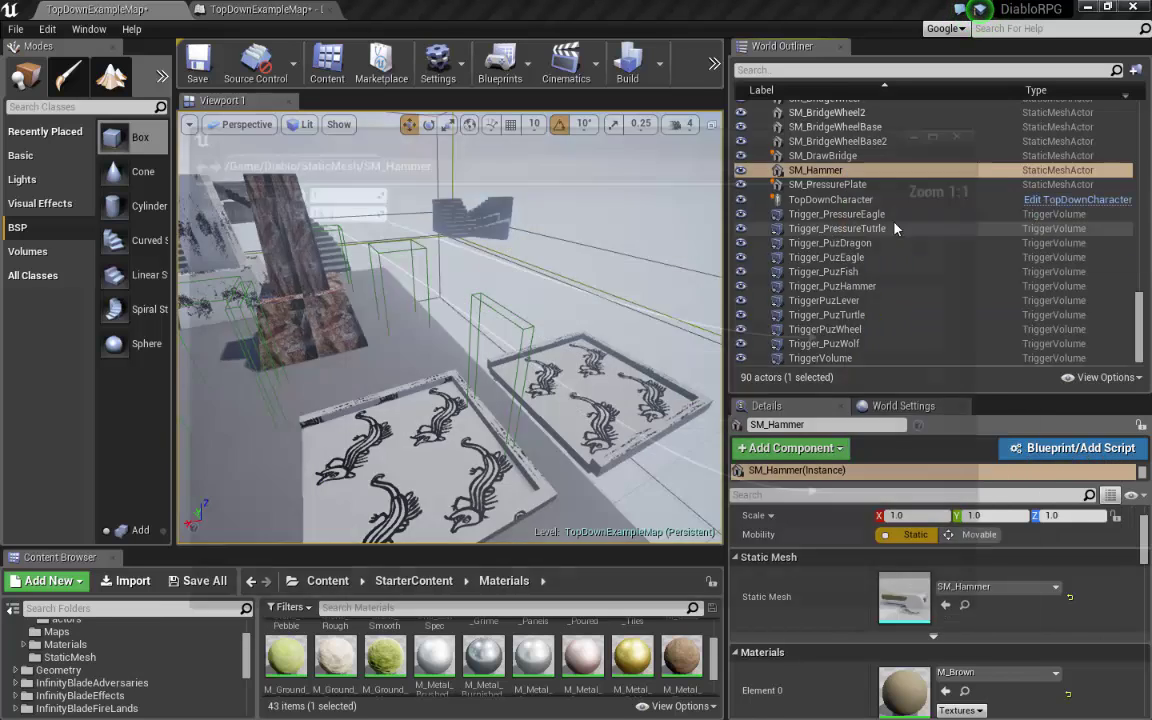
pyautogui.click(948, 128)
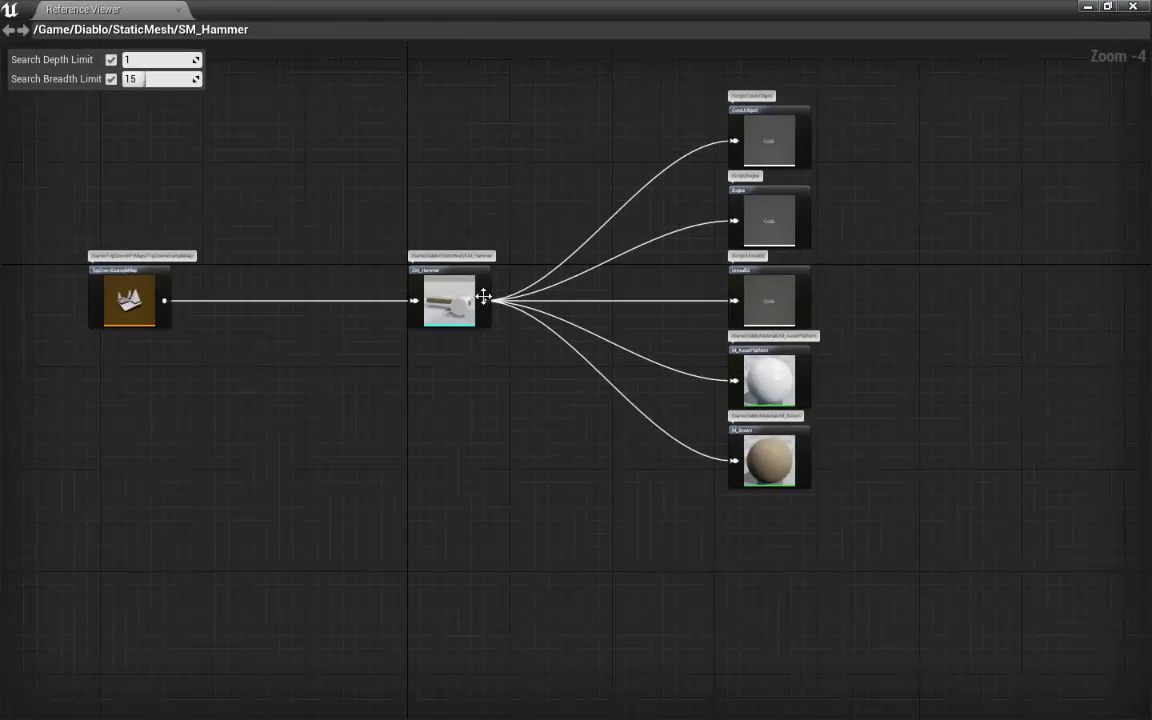
# Examine the SM_Hammer dependencies one by one, including the CoreUObject, Engine and UnrealEd scripts and the M_AssetPlatform and M_Brown materials
pyautogui.scroll(4, 651, 290)
pyautogui.moveTo(782, 300); pyautogui.dragTo(687, 251, button='right')
pyautogui.click(566, 297)
pyautogui.moveTo(816, 199); pyautogui.dragTo(337, 362, button='right')
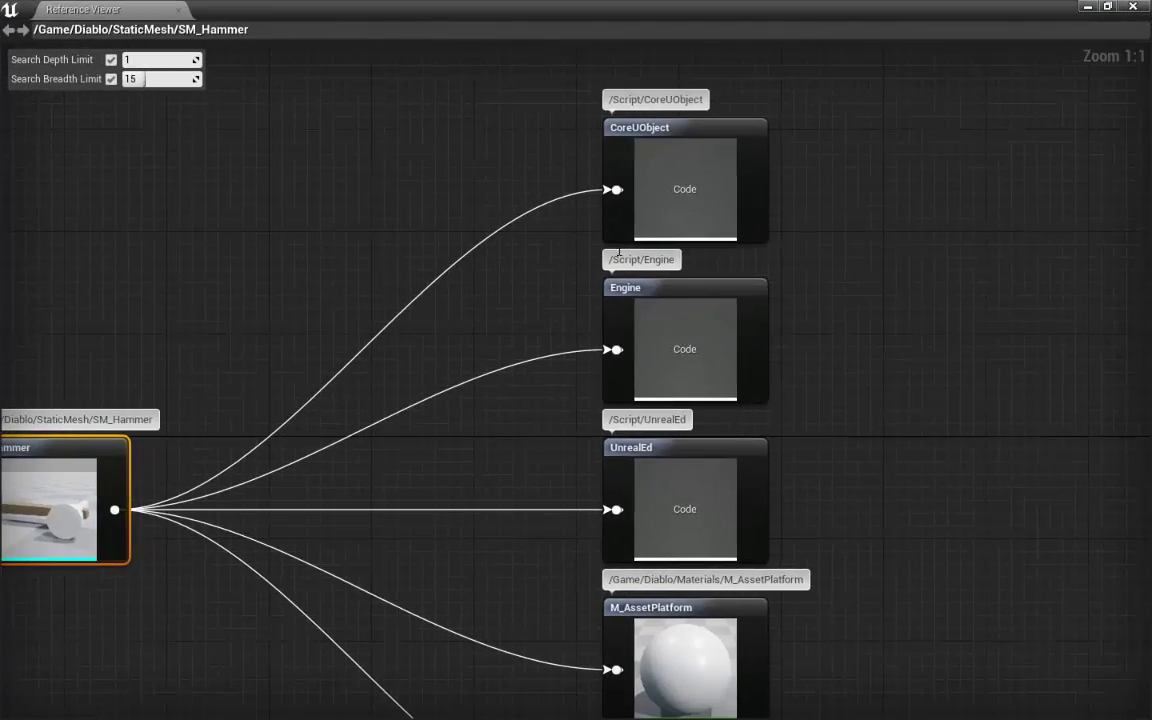
pyautogui.click(730, 175)
pyautogui.moveTo(830, 329); pyautogui.dragTo(790, 156, button='right')
pyautogui.click(749, 173)
pyautogui.click(746, 316)
pyautogui.moveTo(821, 373); pyautogui.dragTo(843, 216, button='right')
pyautogui.click(764, 325)
pyautogui.click(767, 476)
pyautogui.moveTo(736, 471); pyautogui.dragTo(759, 493, button='right')
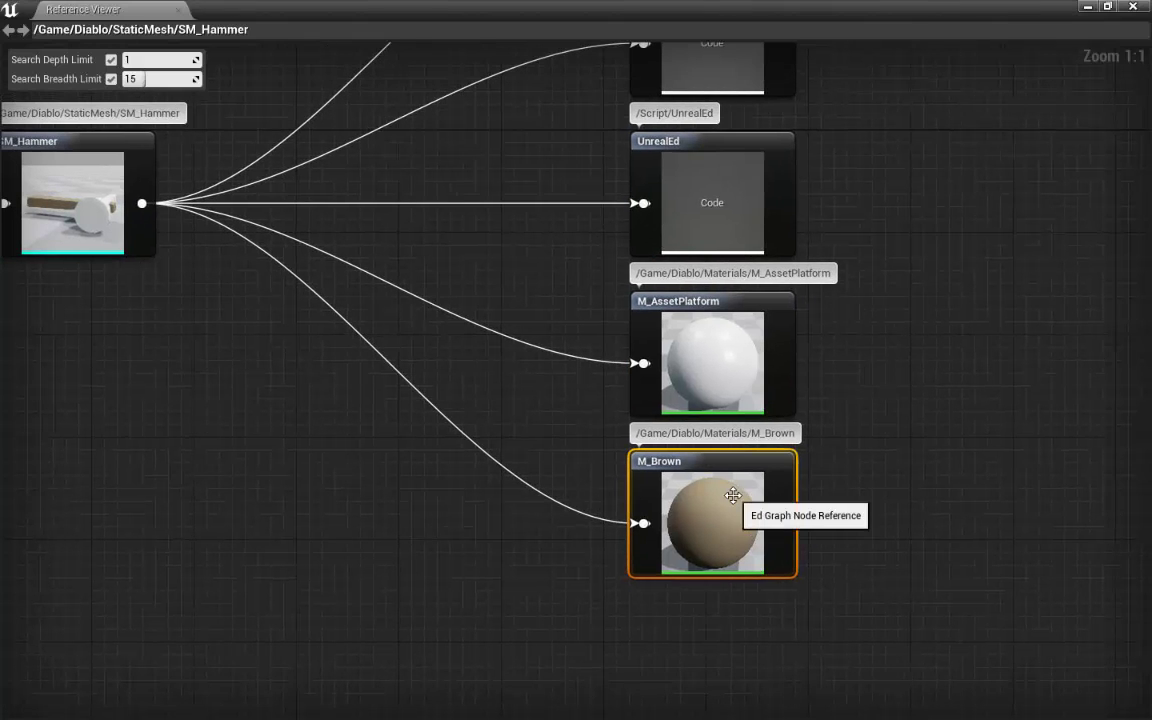
pyautogui.moveTo(941, 172); pyautogui.dragTo(936, 394, button='right')
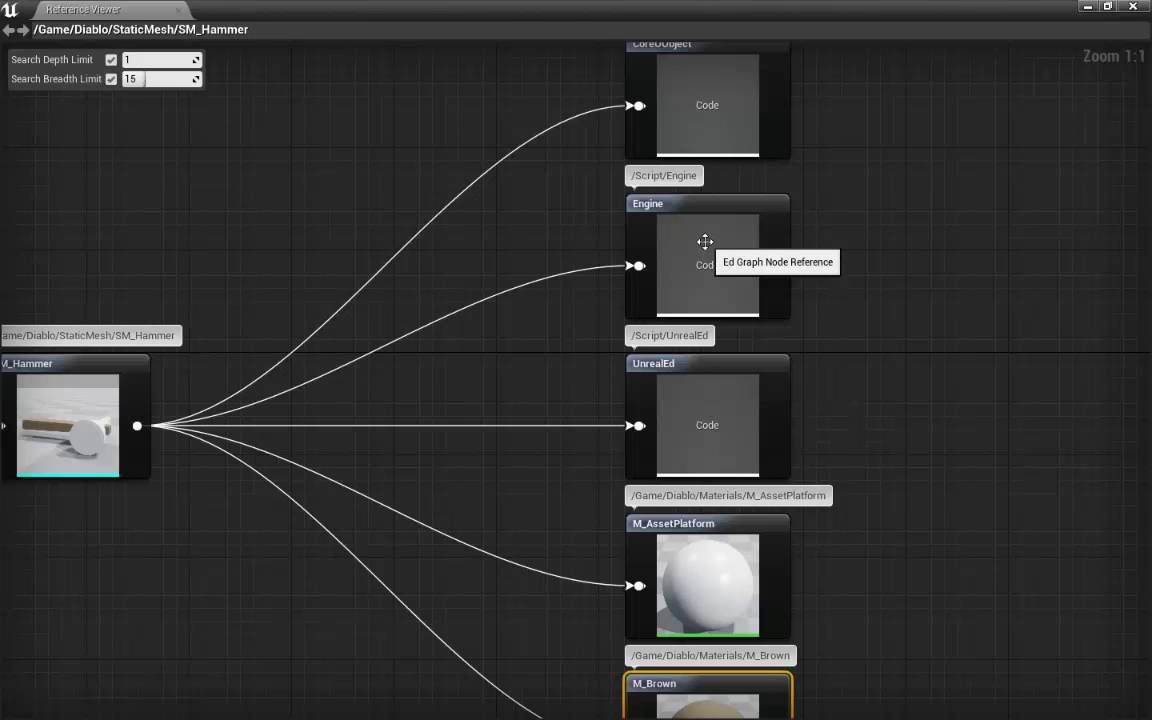
# Trace the references of the UnrealEd script from the SM_Hammer graph, and close the Reference Viewer
pyautogui.doubleClick(715, 395)
pyautogui.moveTo(712, 303); pyautogui.dragTo(804, 396, button='right')
pyautogui.scroll(-2, 953, 282)
pyautogui.scroll(-4, 953, 282)
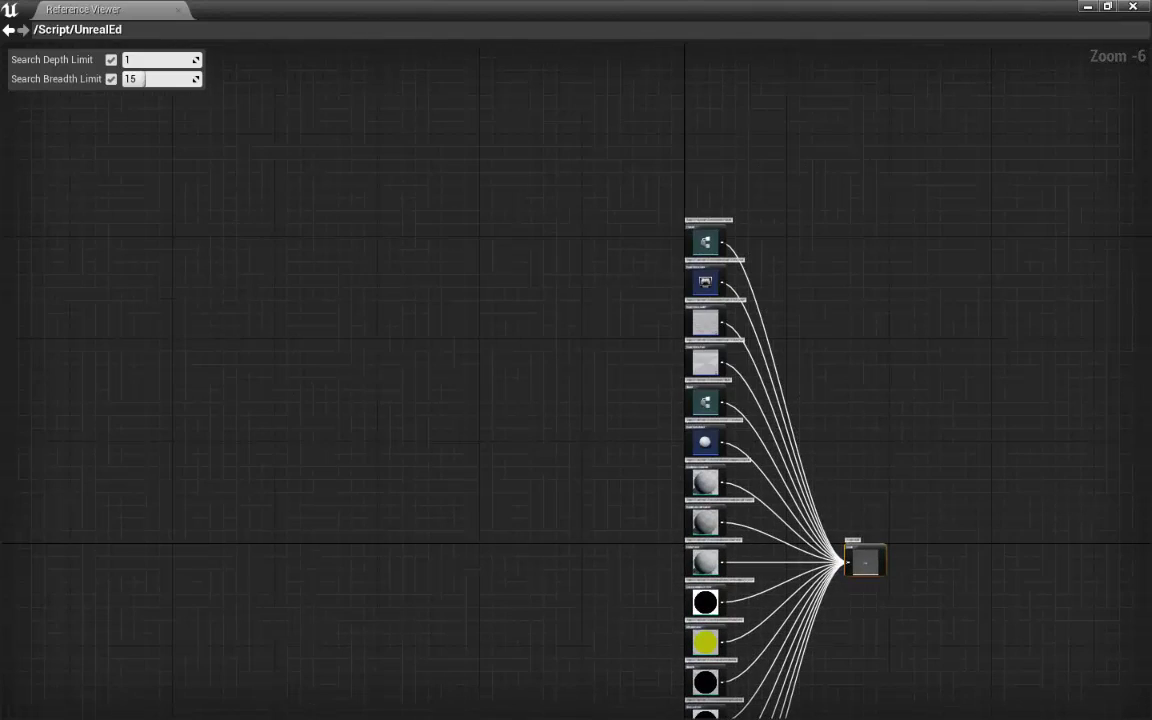
pyautogui.click(1133, 8)
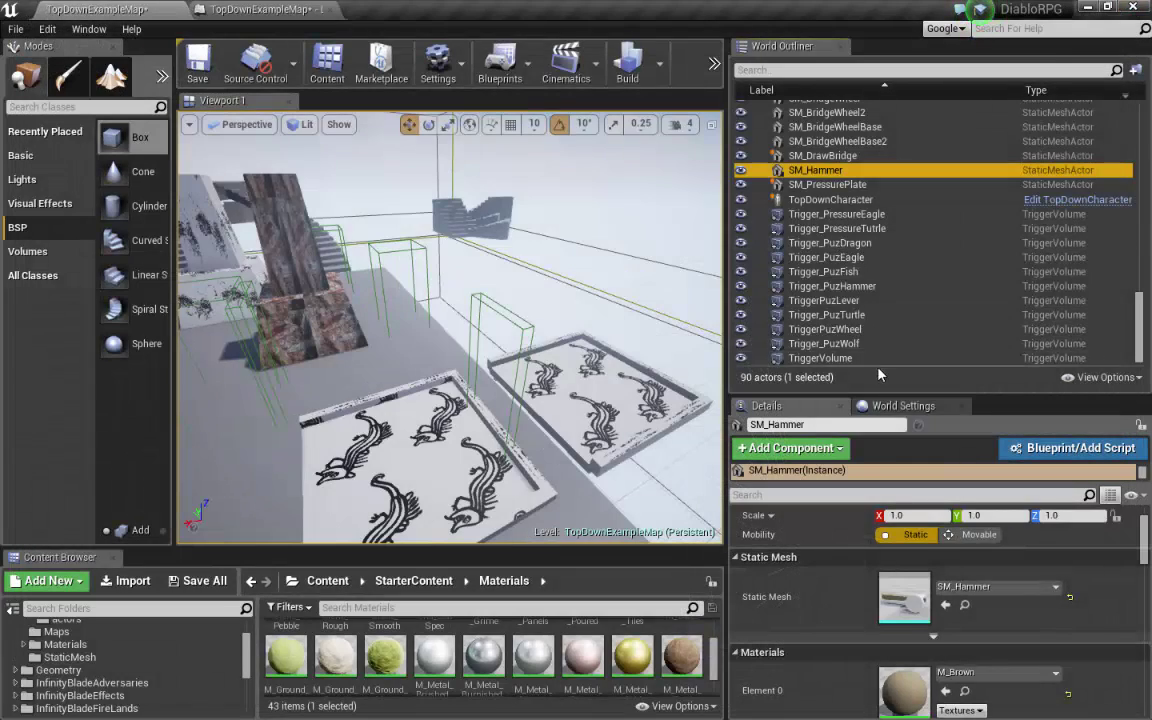
# Make the World Outliner taller but narrower, widen the viewport, enlarge the Content Browser, and look over the puzzle area from above
pyautogui.moveTo(882, 396); pyautogui.dragTo(876, 430)
pyautogui.moveTo(540, 330); pyautogui.dragTo(205, 300, button='right')
pyautogui.moveTo(450, 327); pyautogui.dragTo(290, 295, button='right')
pyautogui.press('w')
pyautogui.moveTo(545, 490); pyautogui.dragTo(666, 440, button='right')
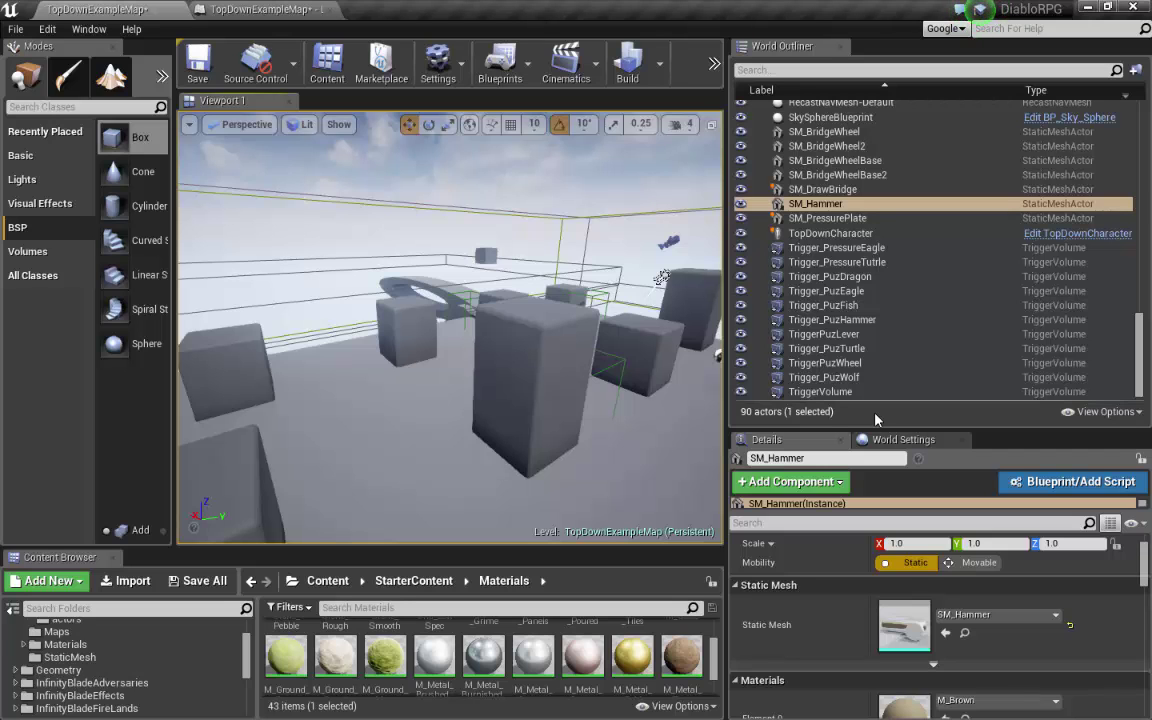
pyautogui.moveTo(725, 405); pyautogui.dragTo(1030, 405)
pyautogui.moveTo(888, 557); pyautogui.dragTo(905, 447)
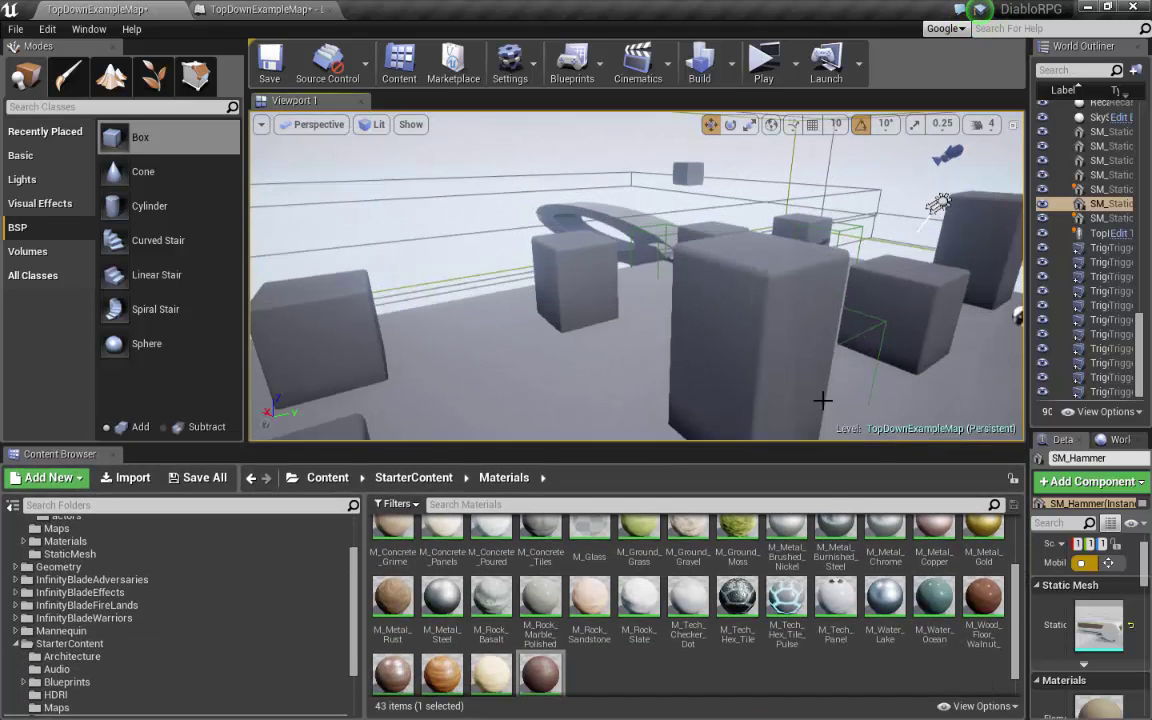
pyautogui.moveTo(694, 276); pyautogui.dragTo(700, 320, button='right')
pyautogui.moveTo(590, 330); pyautogui.dragTo(715, 248, button='right')
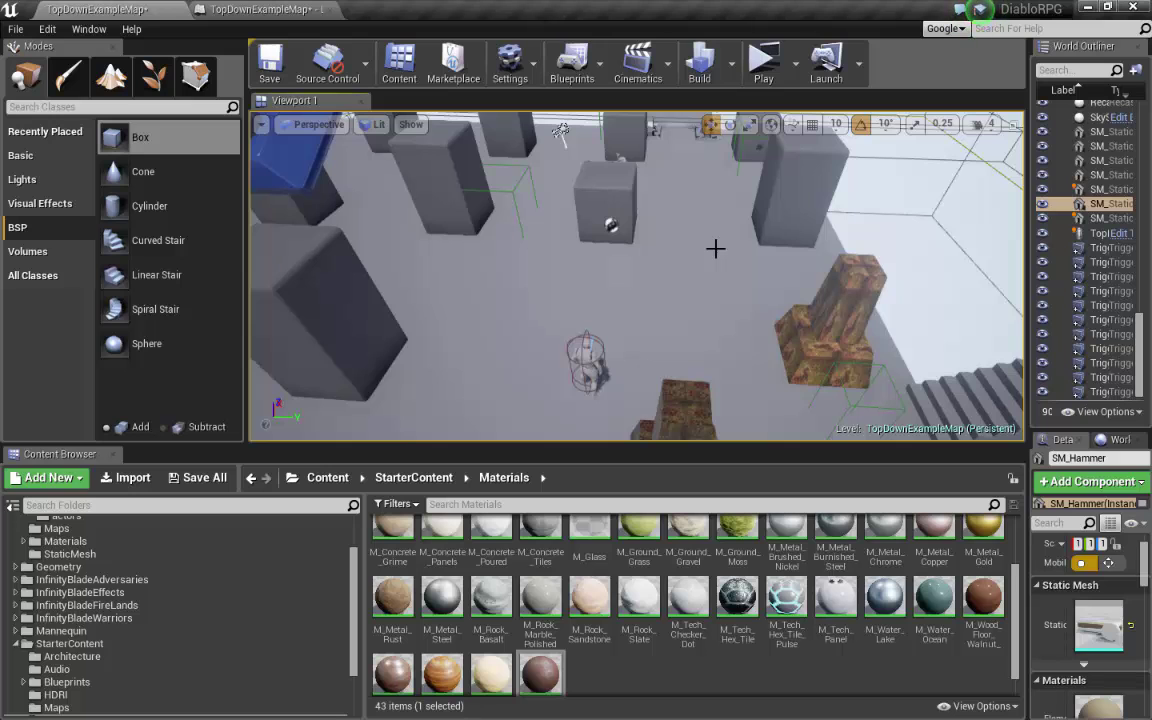
# Switch to the level blueprint and review the commented block and pressure groups, including the Eagle Block logic
pyautogui.click(265, 9)
pyautogui.scroll(-8, 782, 291)
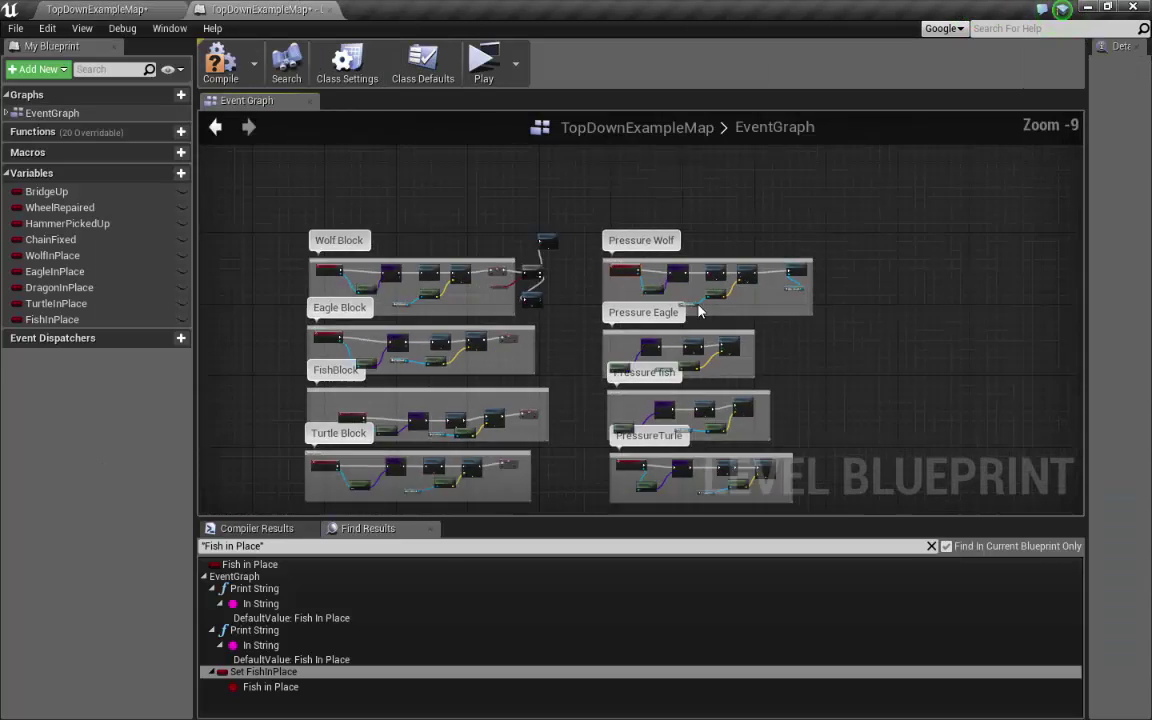
pyautogui.scroll(6, 740, 225)
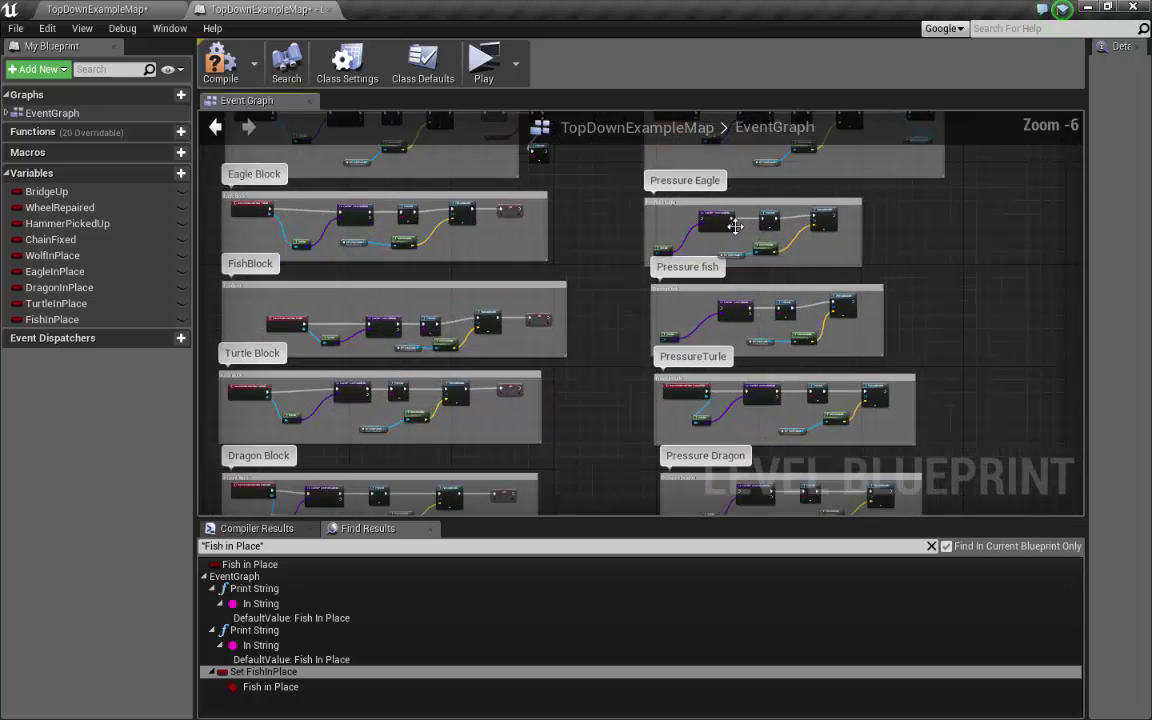
pyautogui.scroll(-2, 592, 183)
pyautogui.scroll(-3, 543, 247)
pyautogui.scroll(6, 379, 262)
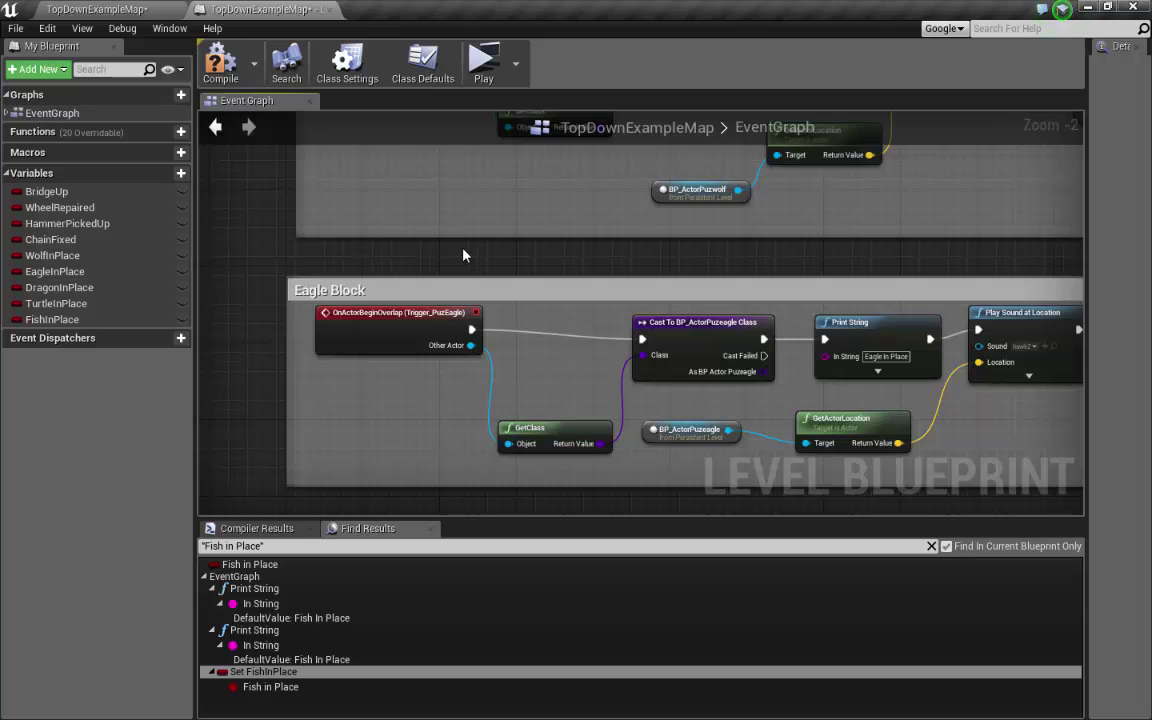
# Locate the Bridge comment group in the event graph and view its whole node layout
pyautogui.scroll(-6, 463, 255)
pyautogui.moveTo(370, 239); pyautogui.dragTo(851, 270, button='right')
pyautogui.moveTo(567, 248); pyautogui.dragTo(659, 251, button='right')
pyautogui.scroll(1, 659, 251)
pyautogui.scroll(4, 659, 251)
pyautogui.scroll(-2, 593, 225)
pyautogui.scroll(1, 620, 243)
pyautogui.scroll(-1, 620, 243)
pyautogui.moveTo(856, 224); pyautogui.dragTo(810, 260, button='right')
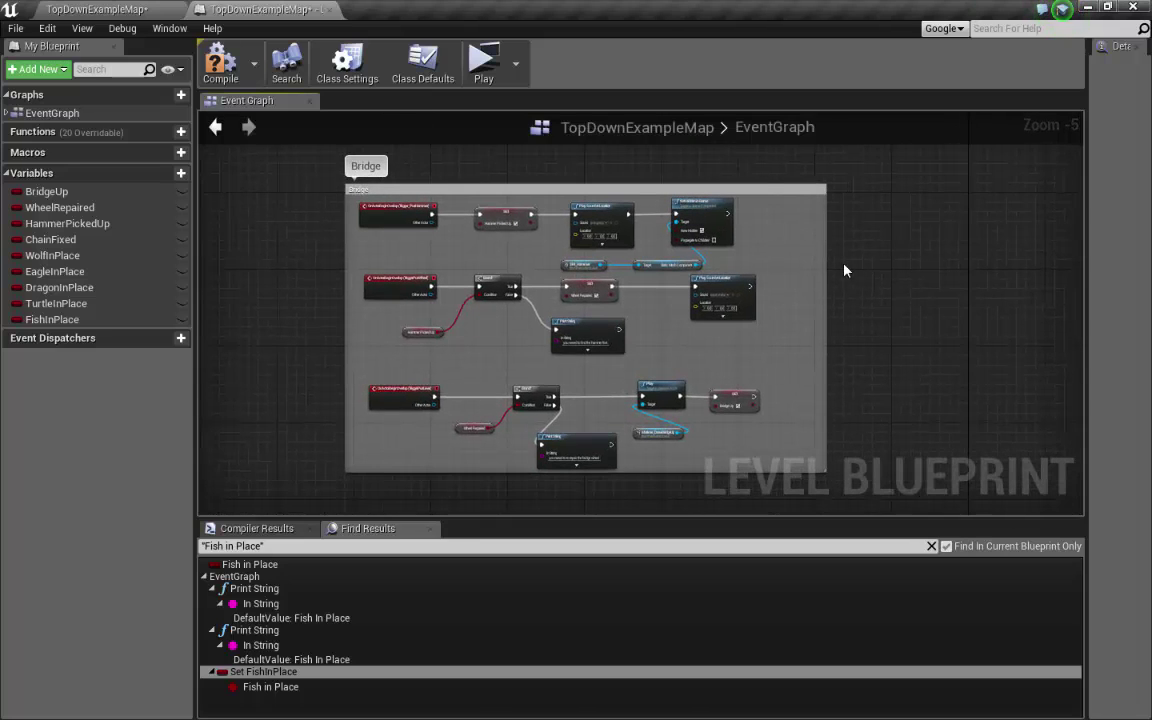
# Recolor the Bridge comment box blue-violet with R 0.251, G 0.267 and B 1.0, widening the Details area to reach its color
pyautogui.click(767, 190)
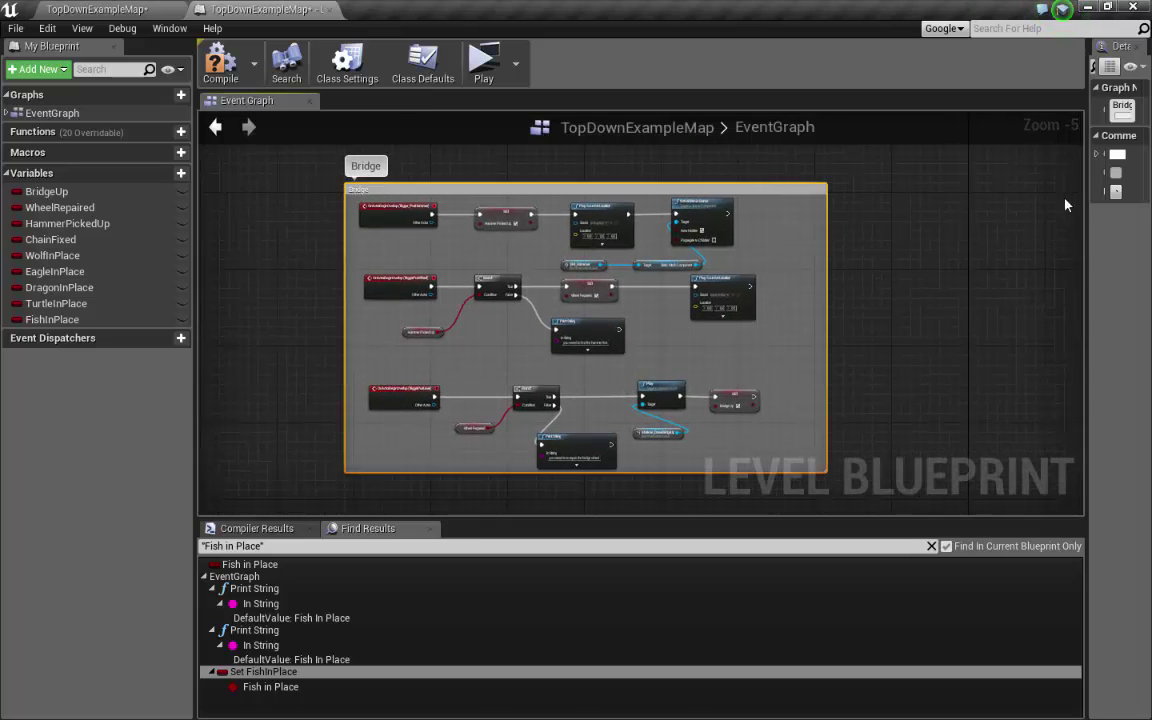
pyautogui.moveTo(1086, 193); pyautogui.dragTo(834, 219)
pyautogui.click(1000, 143)
pyautogui.moveTo(1008, 262)
pyautogui.mouseDown()
pyautogui.moveTo(1013, 252)
pyautogui.moveTo(976, 226)
pyautogui.mouseUp()
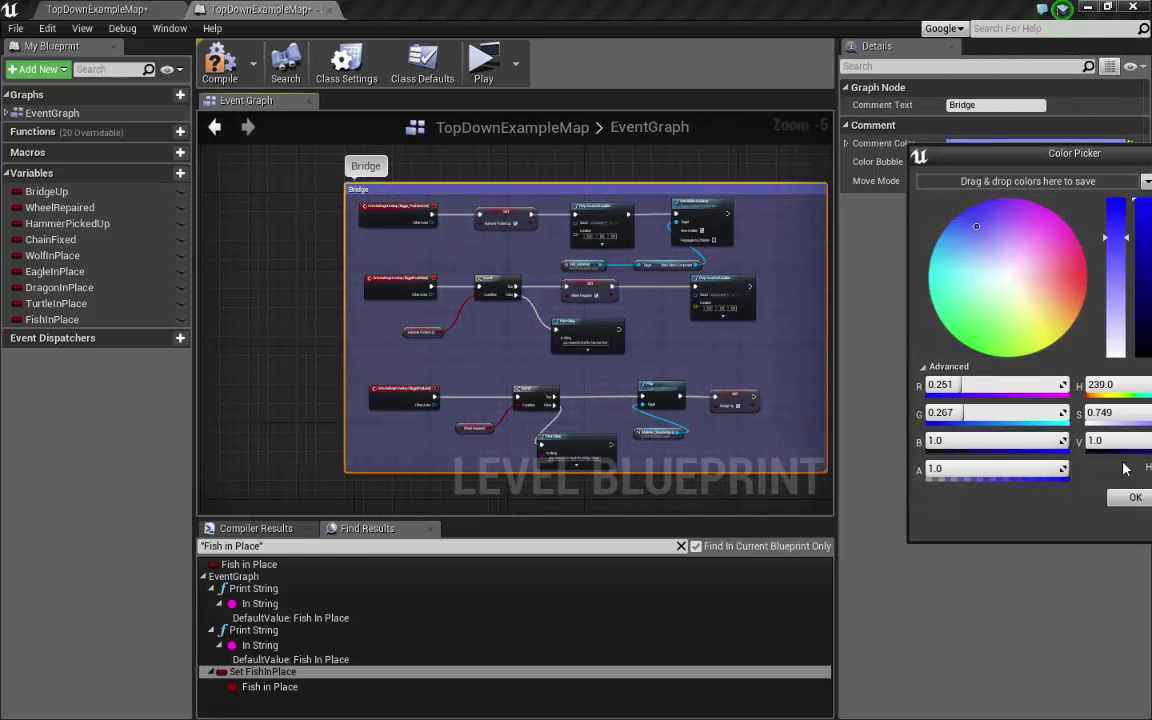
pyautogui.click(1135, 497)
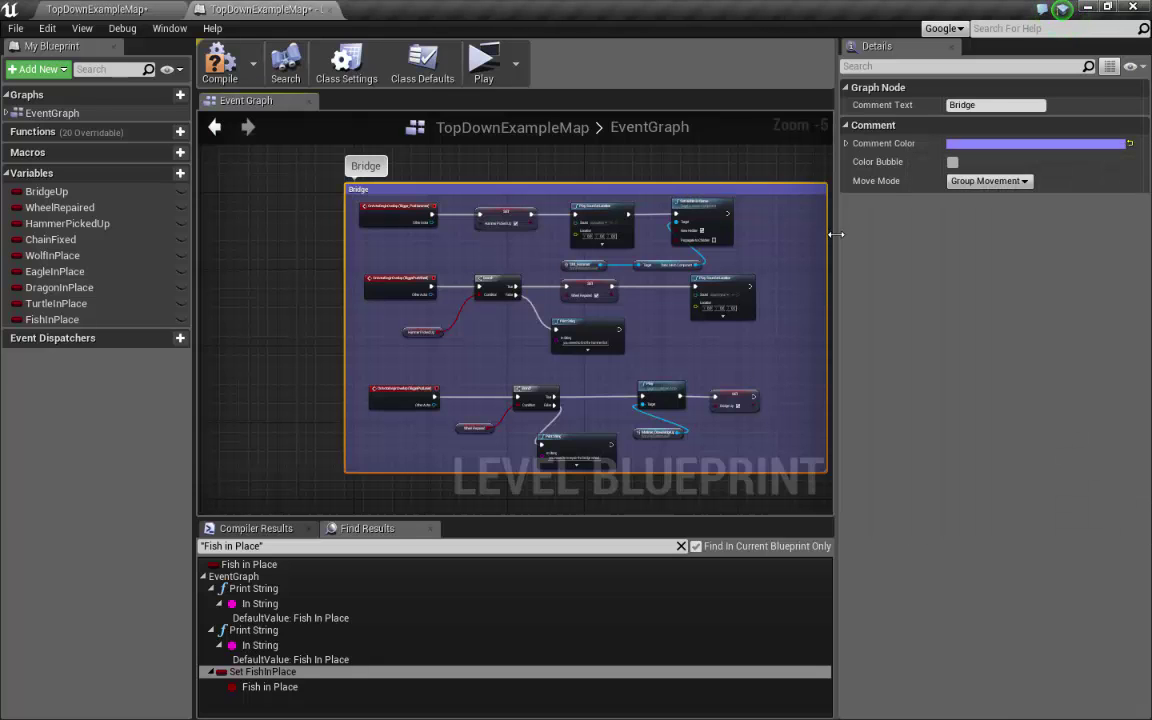
# Shrink the Details and Find Results areas to enlarge the graph around the Bridge group, and deselect the comment box
pyautogui.moveTo(848, 234); pyautogui.dragTo(993, 234)
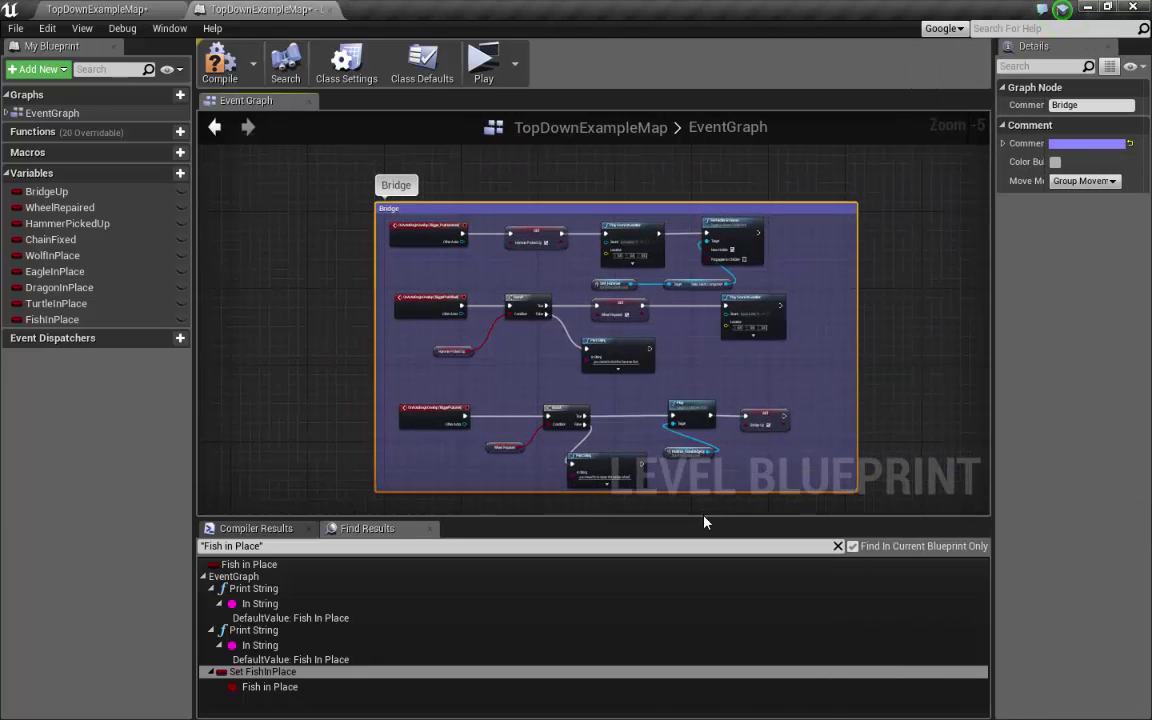
pyautogui.moveTo(705, 521); pyautogui.dragTo(694, 617)
pyautogui.moveTo(327, 298); pyautogui.dragTo(267, 258, button='right')
pyautogui.scroll(1, 257, 229)
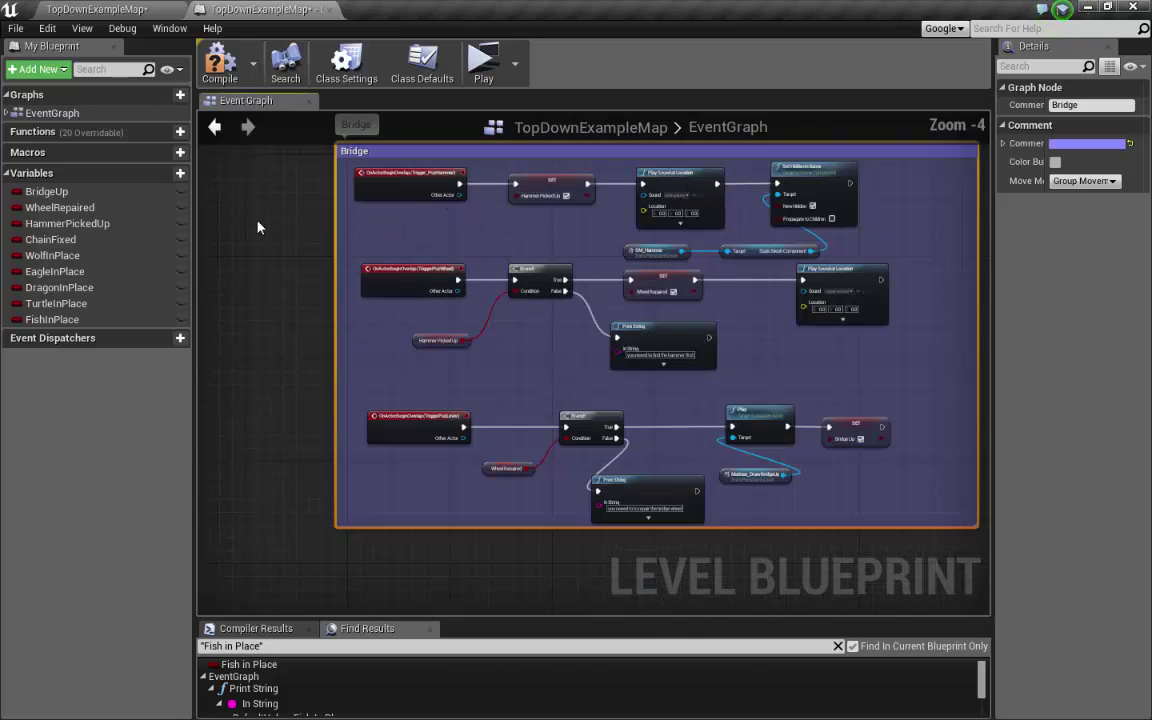
pyautogui.click(265, 200)
pyautogui.moveTo(270, 190); pyautogui.dragTo(229, 265, button='right')
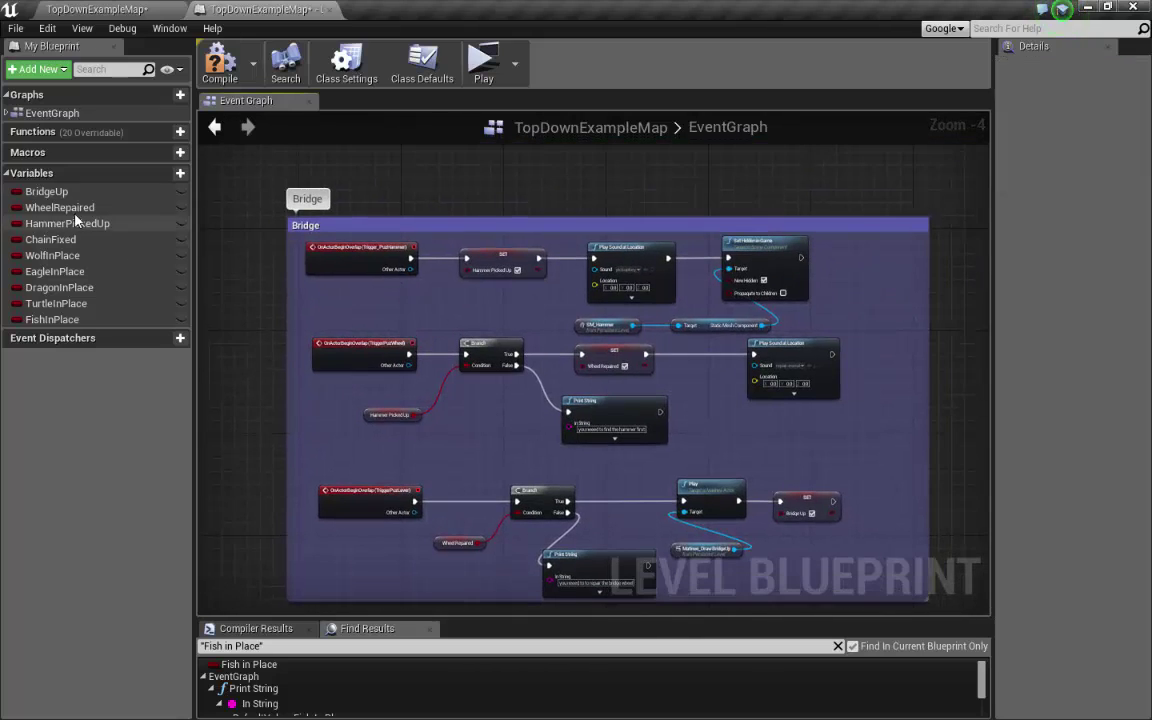